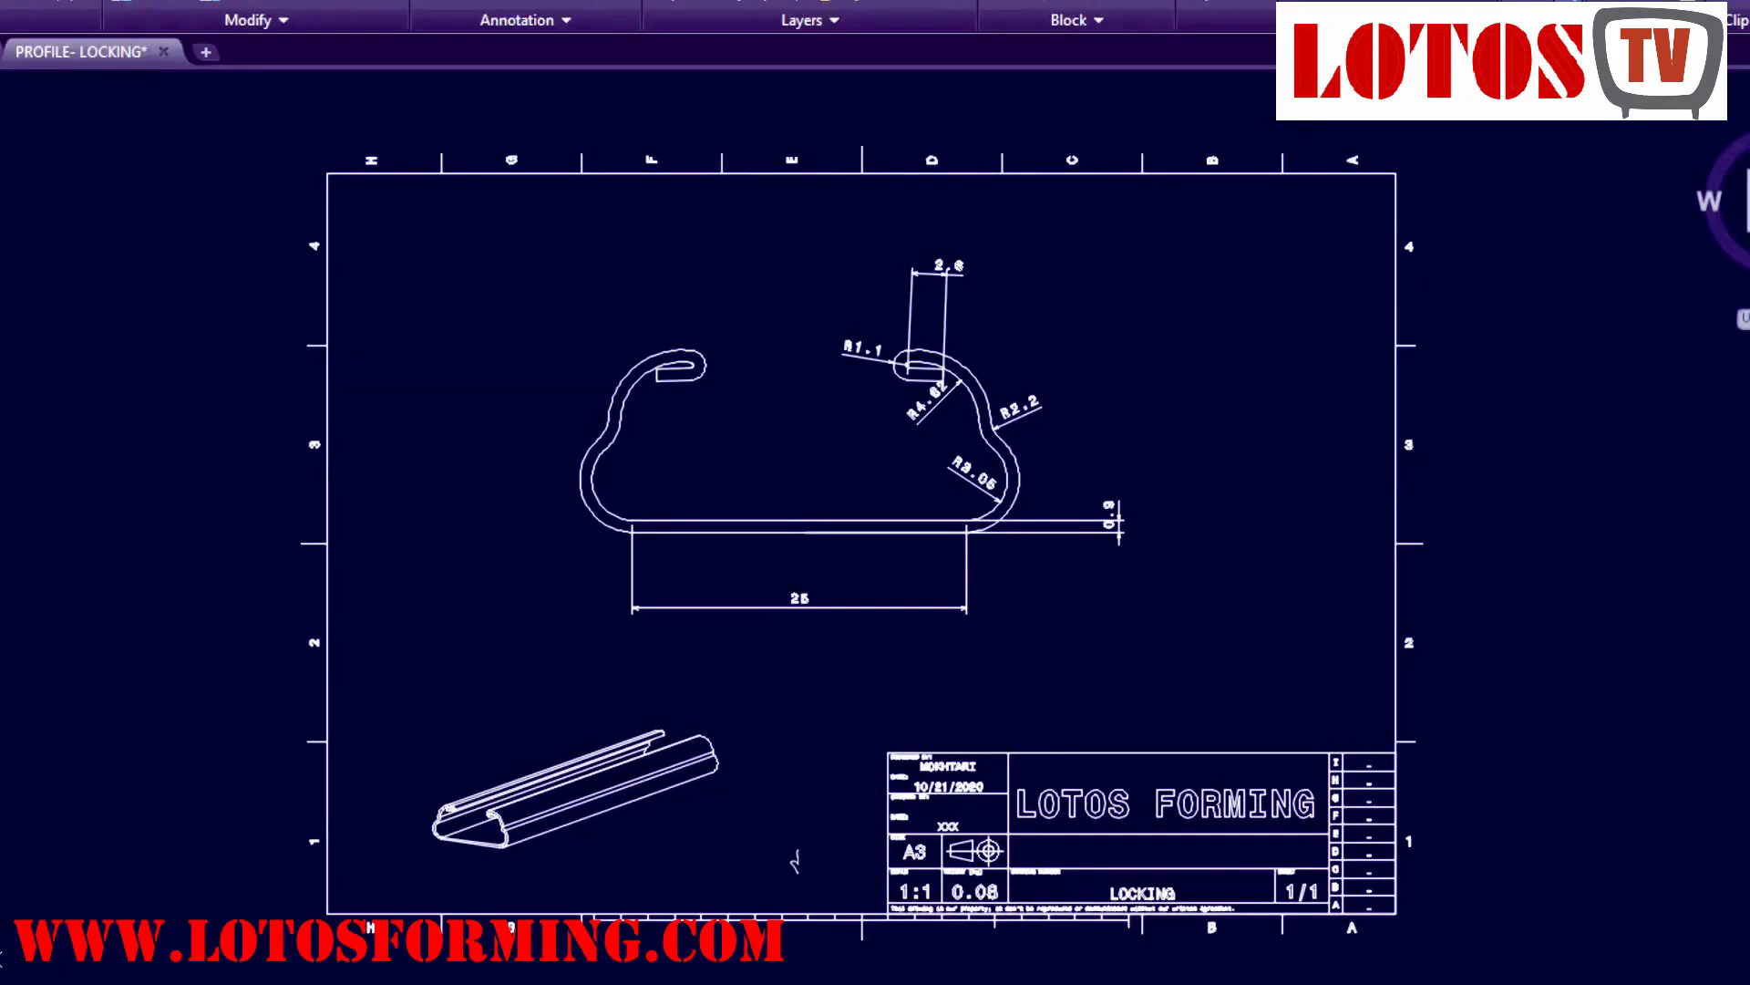
Examine the dimensioned cross-section in the locking profile drawing.
scroll(942, 496, "up", 4)
scroll(924, 487, "down", 2)
scroll(1074, 179, "up", 5)
scroll(879, 688, "down", 2)
scroll(811, 519, "down", 4)
scroll(634, 802, "up", 4)
scroll(766, 578, "up", 2)
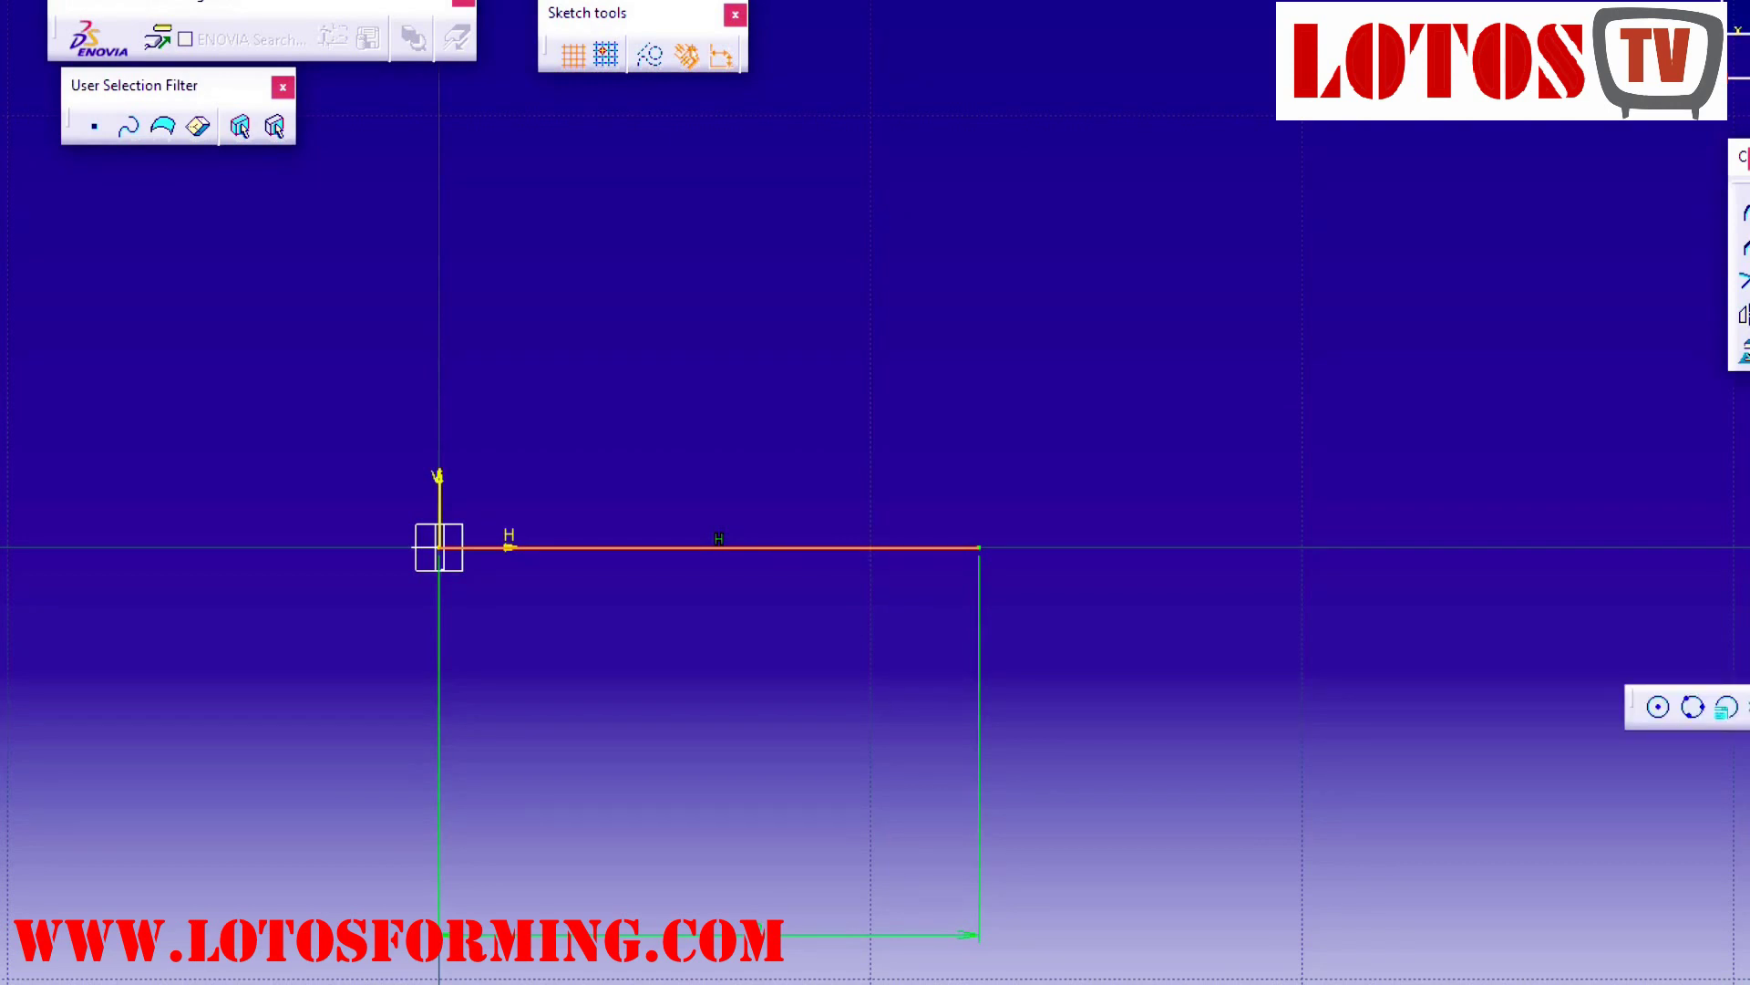
Switch to CATIA and sketch a 3.95 mm radius arc curving up from the outer end of the base line, sweeping about 139°.
left_click(1746, 707)
left_click_drag(1251, 55, 1182, 55)
type("3.95")
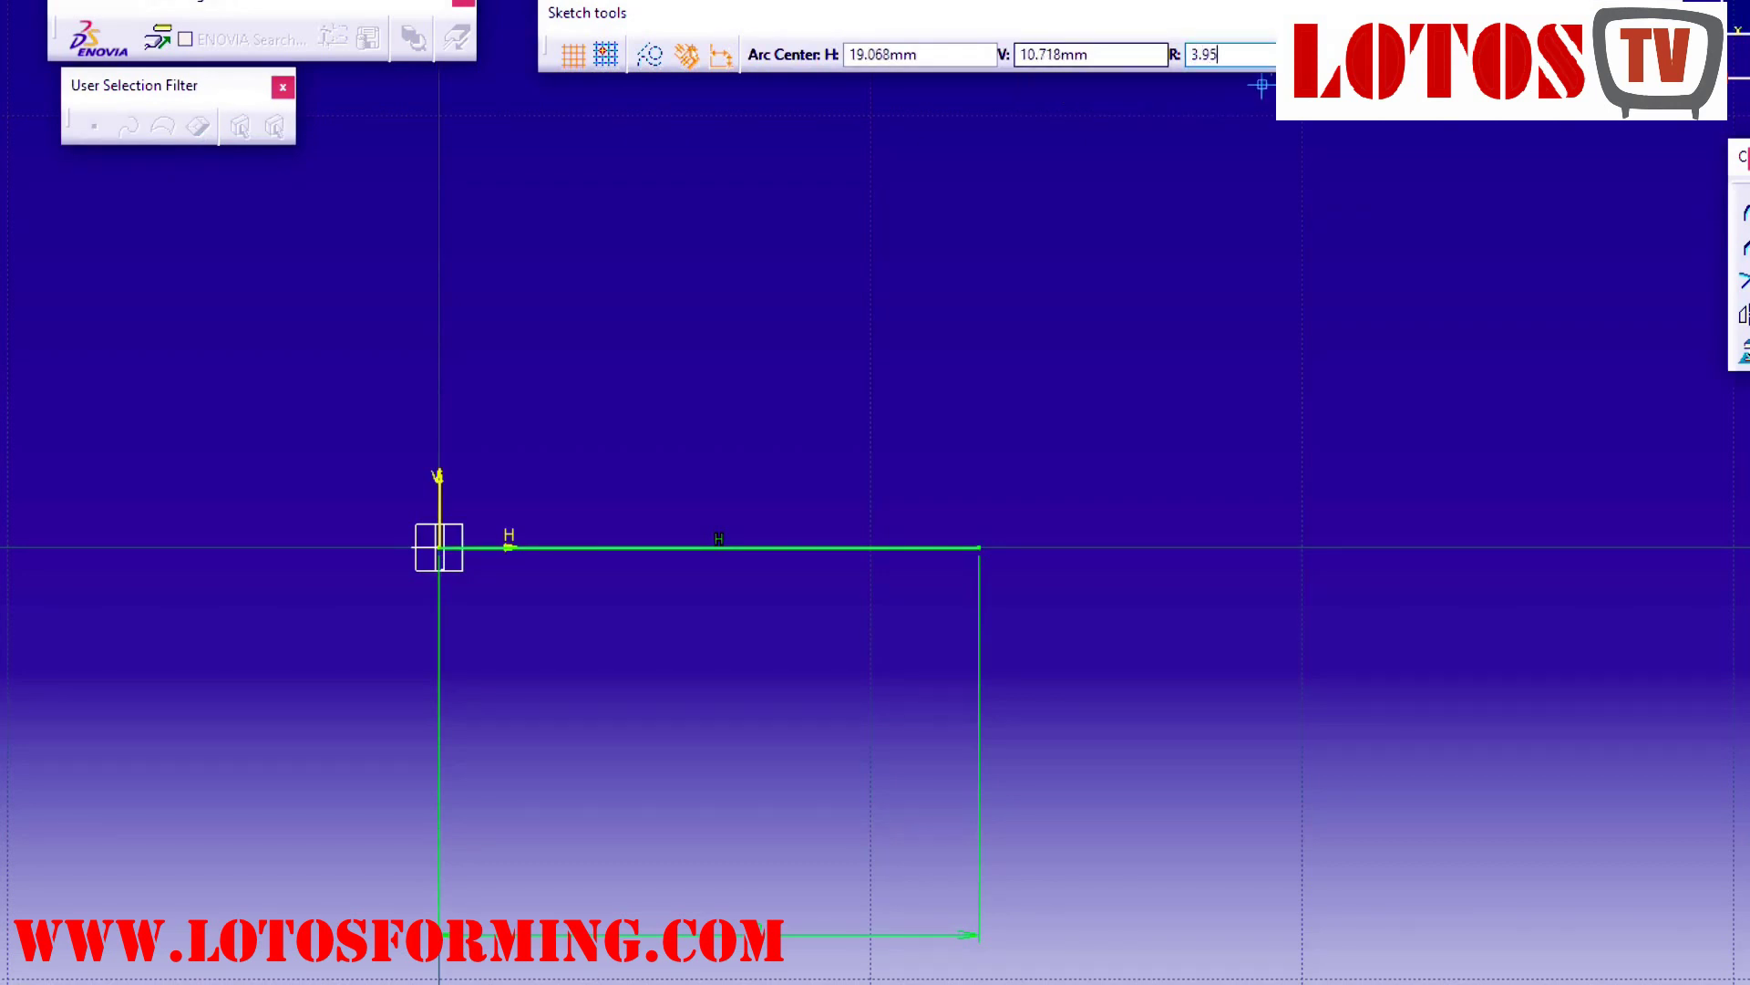
key("Return")
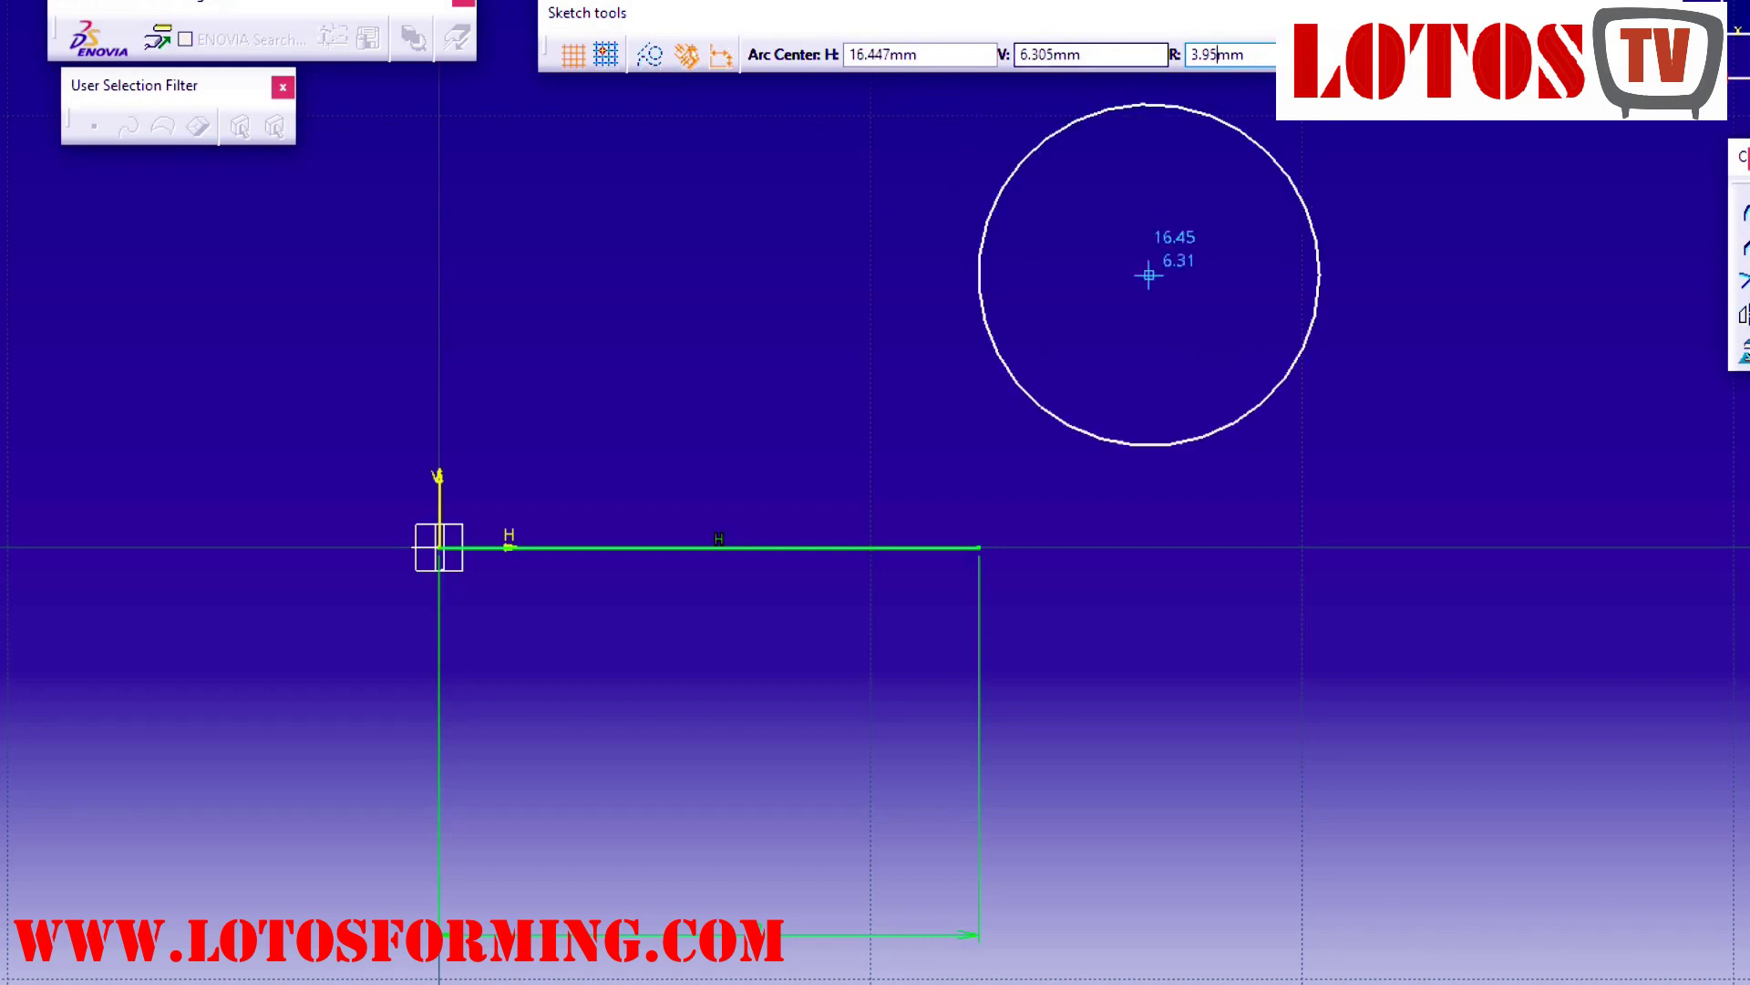
left_click(978, 375)
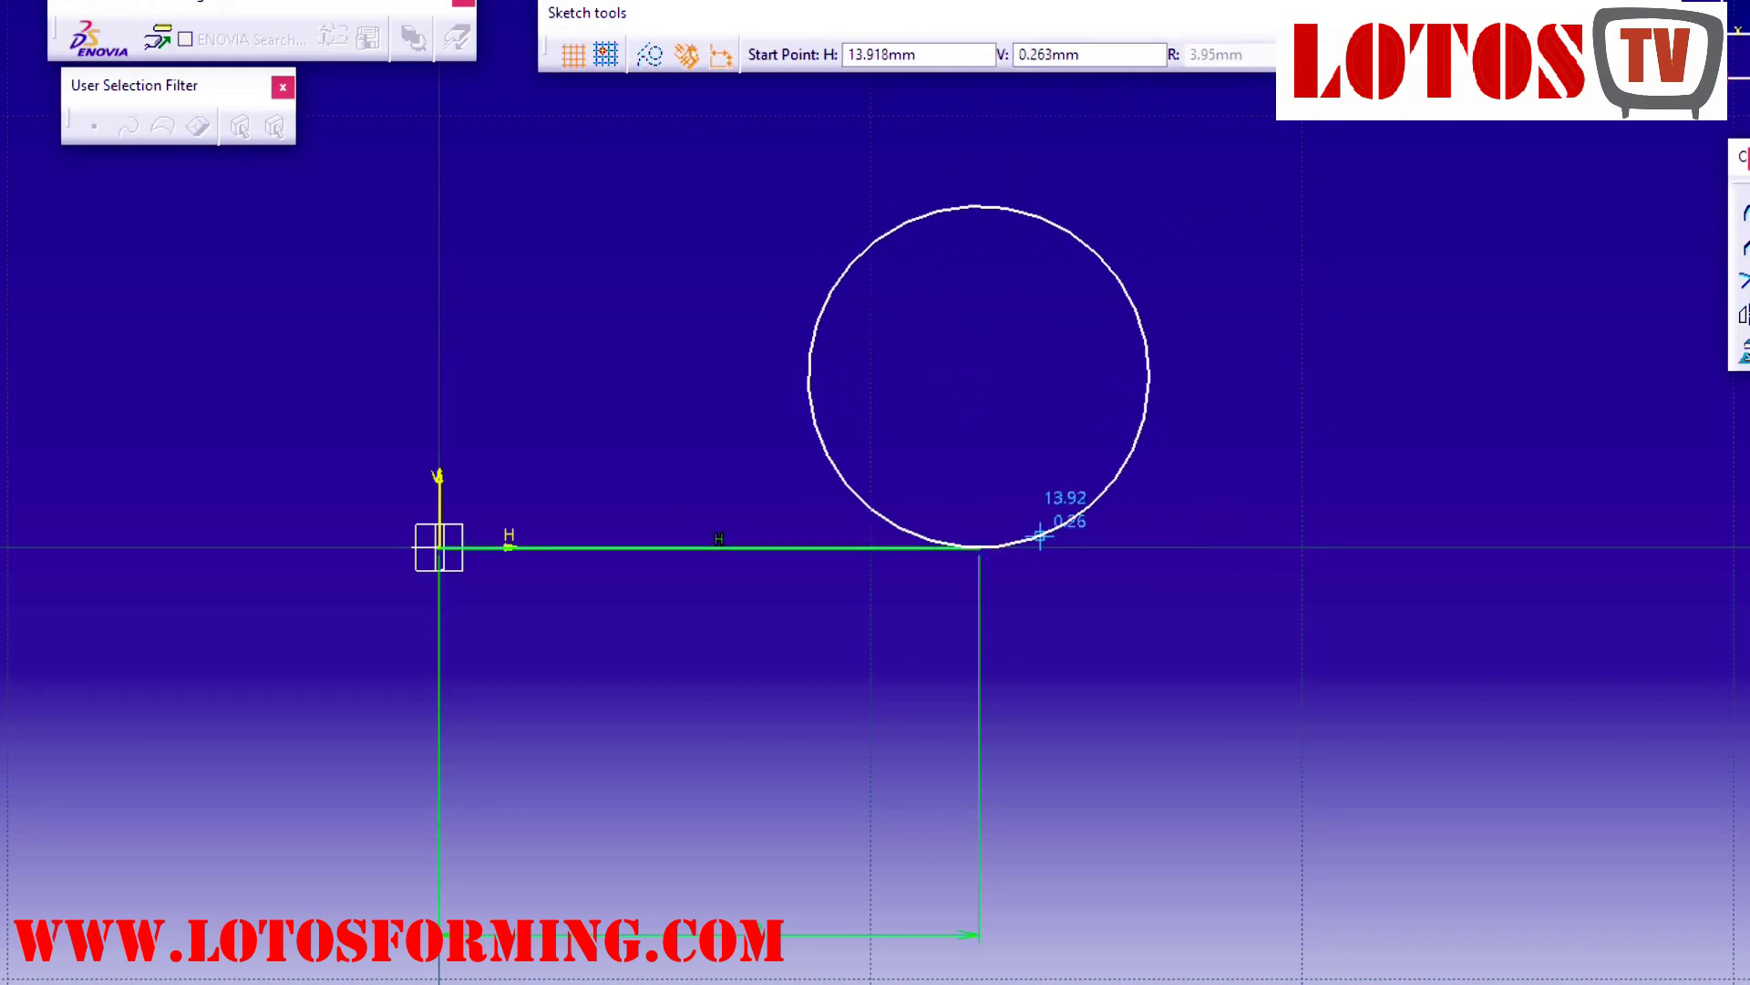
left_click(977, 544)
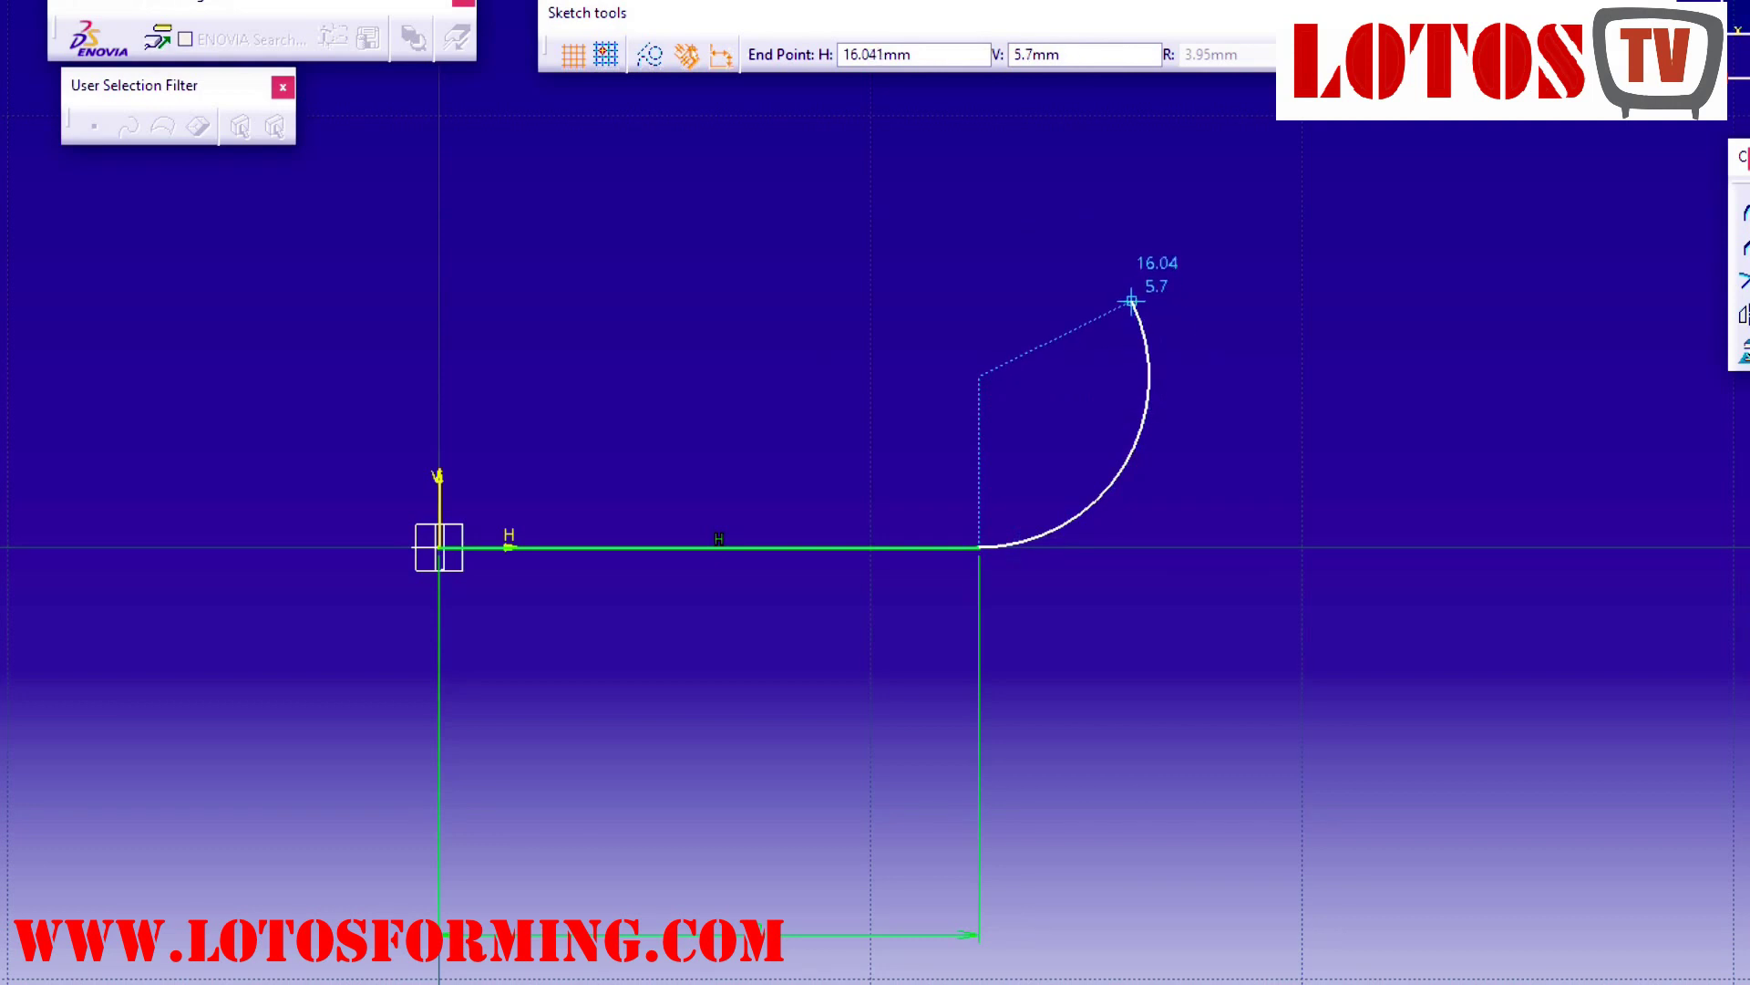
left_click(1089, 246)
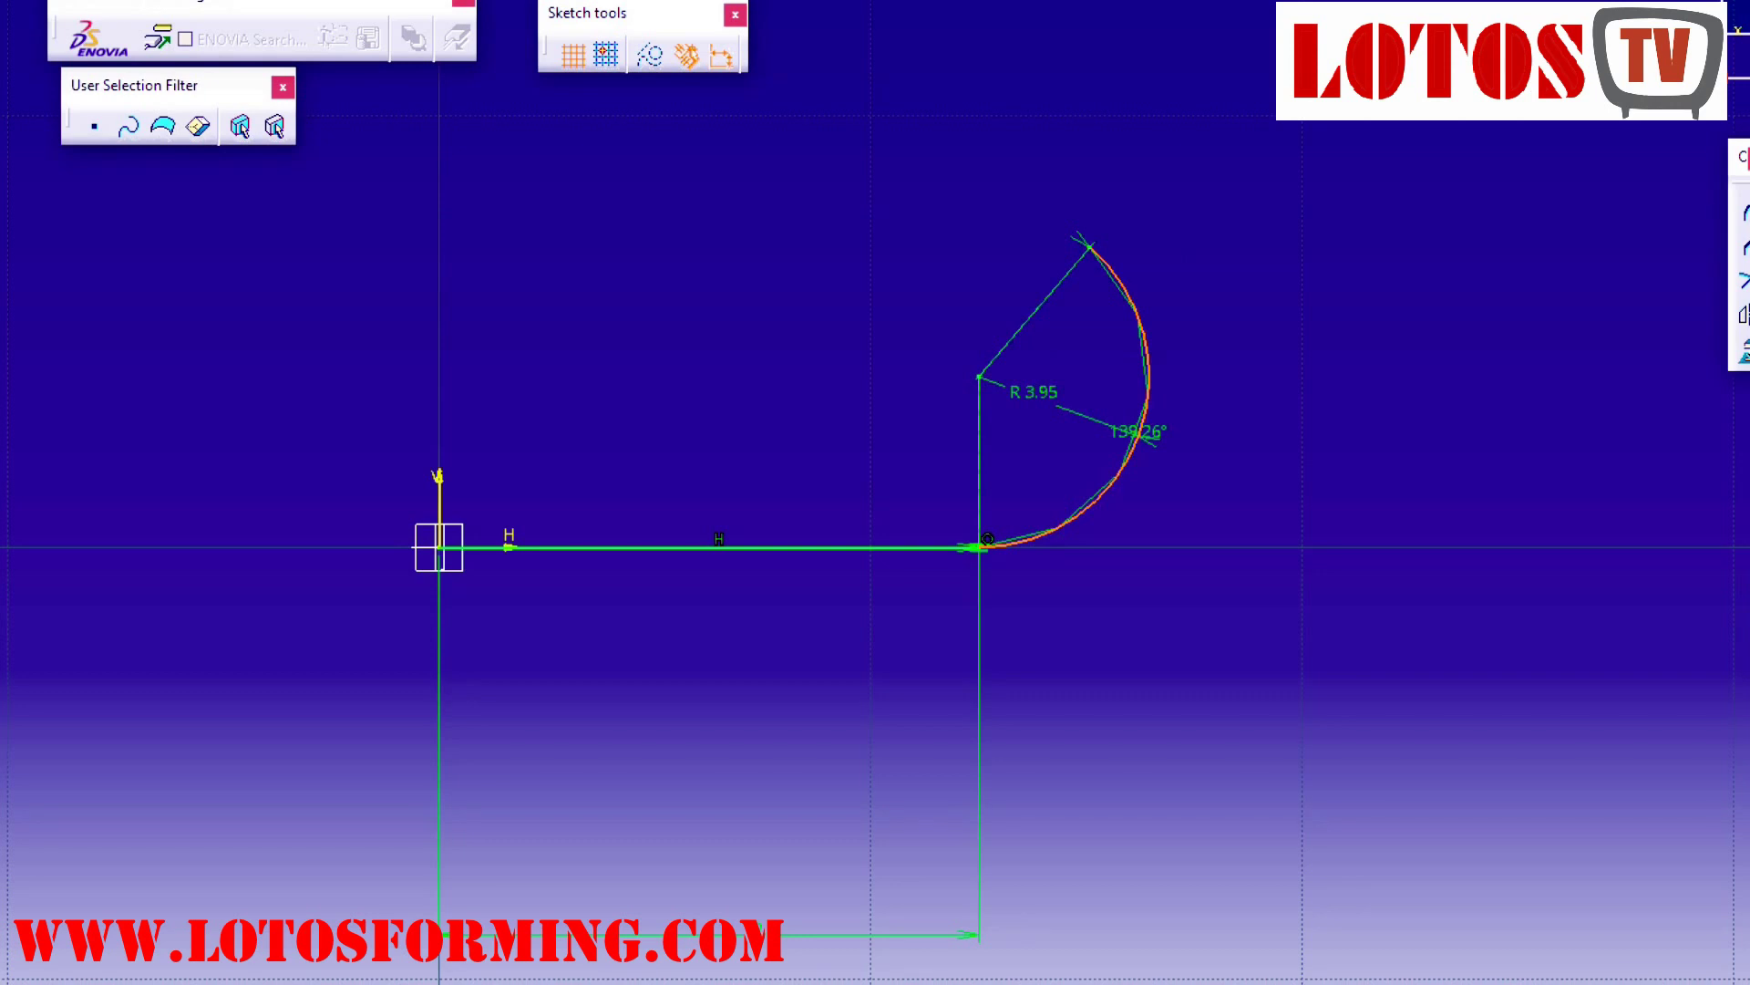
After checking the reference drawing, sketch a 2.2 mm radius reverse arc from the upper end of the 3.95 mm arc, sweeping about 46°.
middle_click_drag(936, 336, 830, 496)
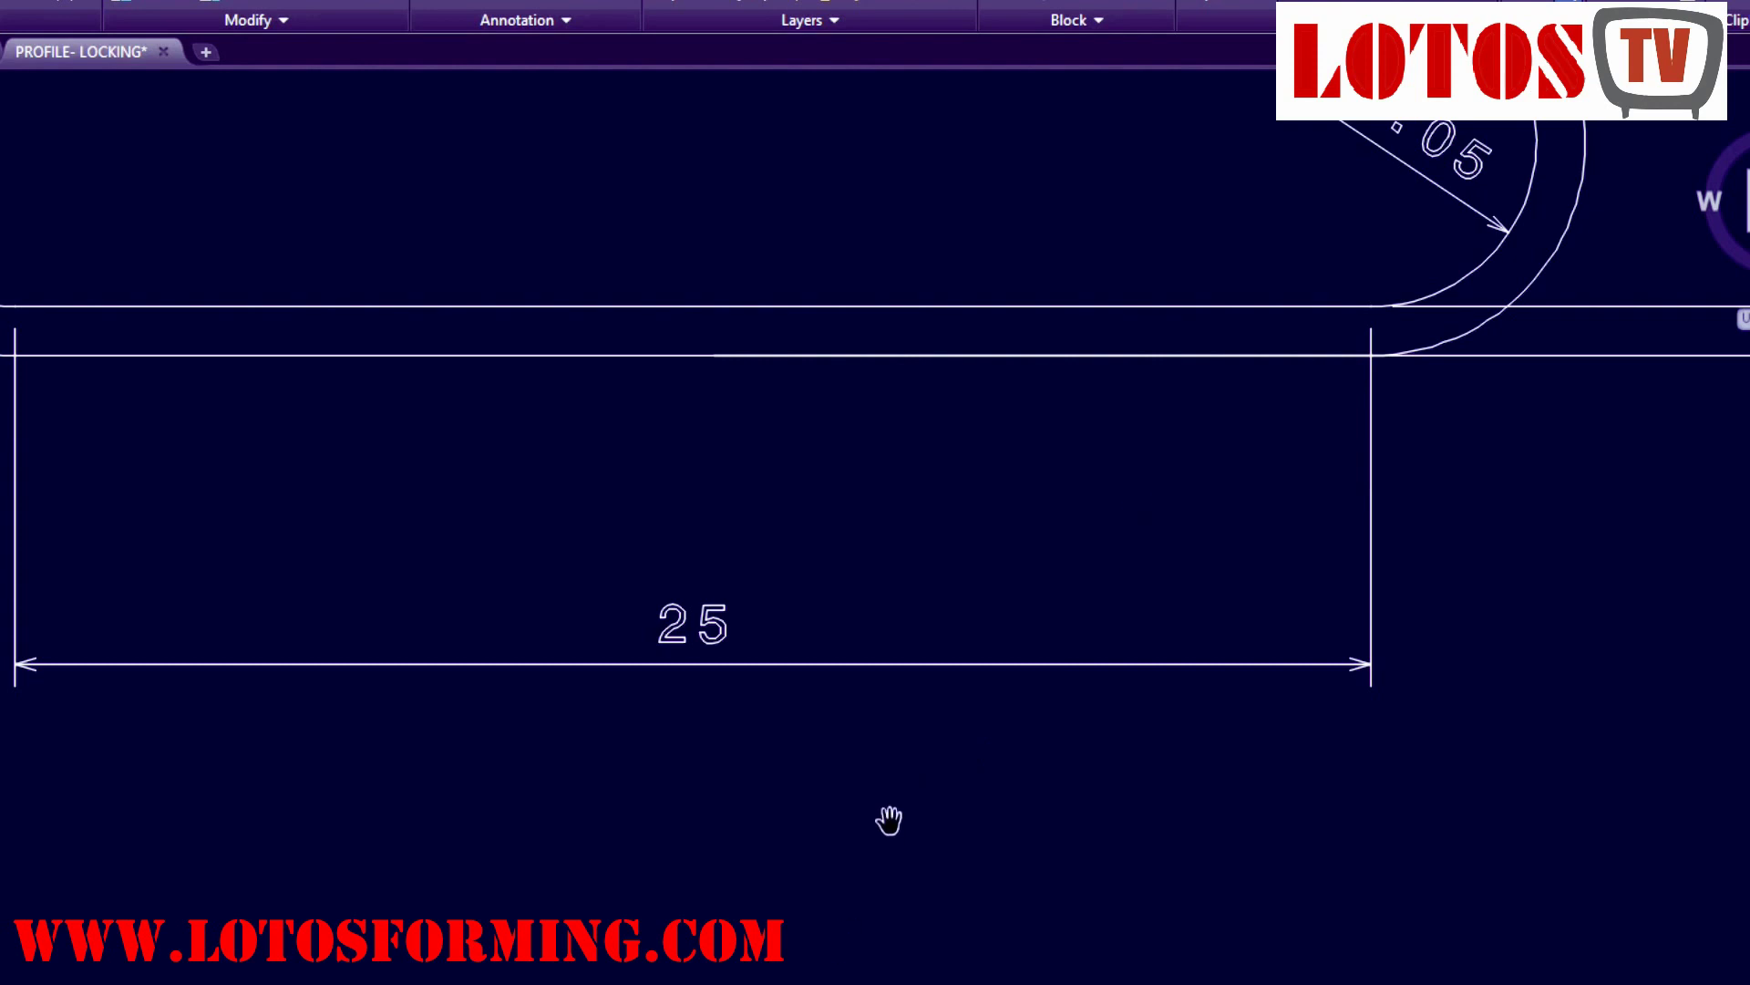
scroll(892, 820, "down", 3)
middle_click_drag(891, 820, 1056, 556)
scroll(1056, 556, "up", 3)
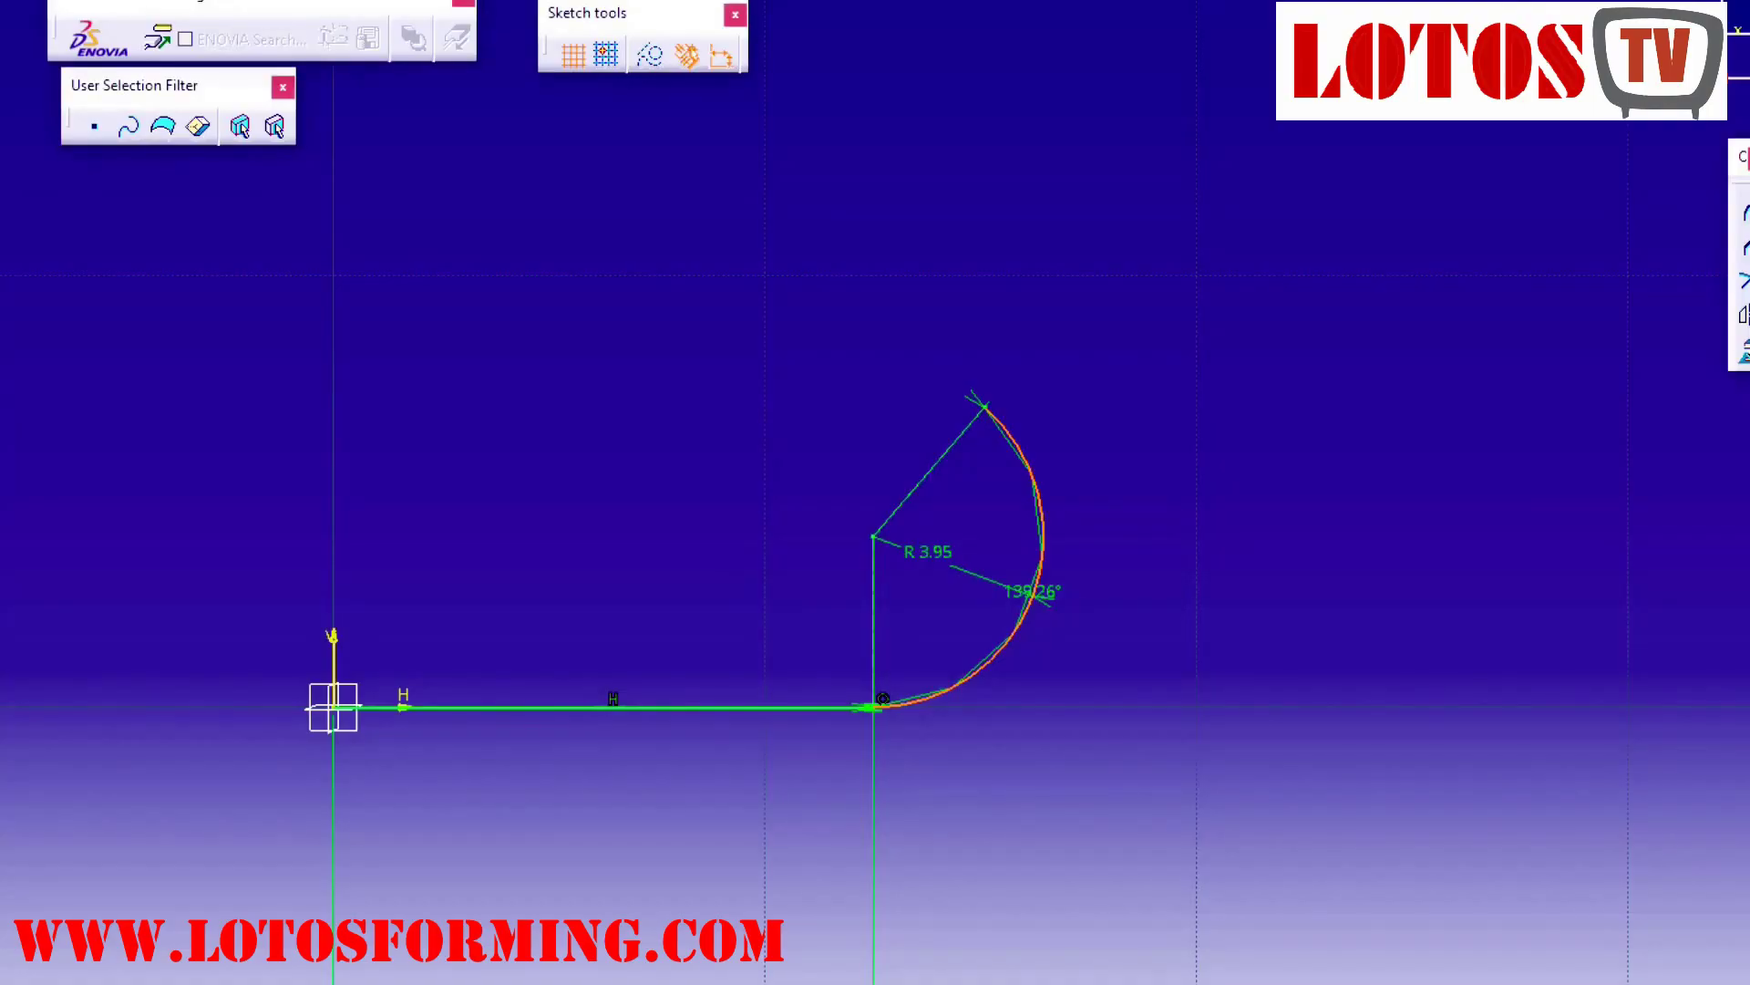
left_click(1743, 212)
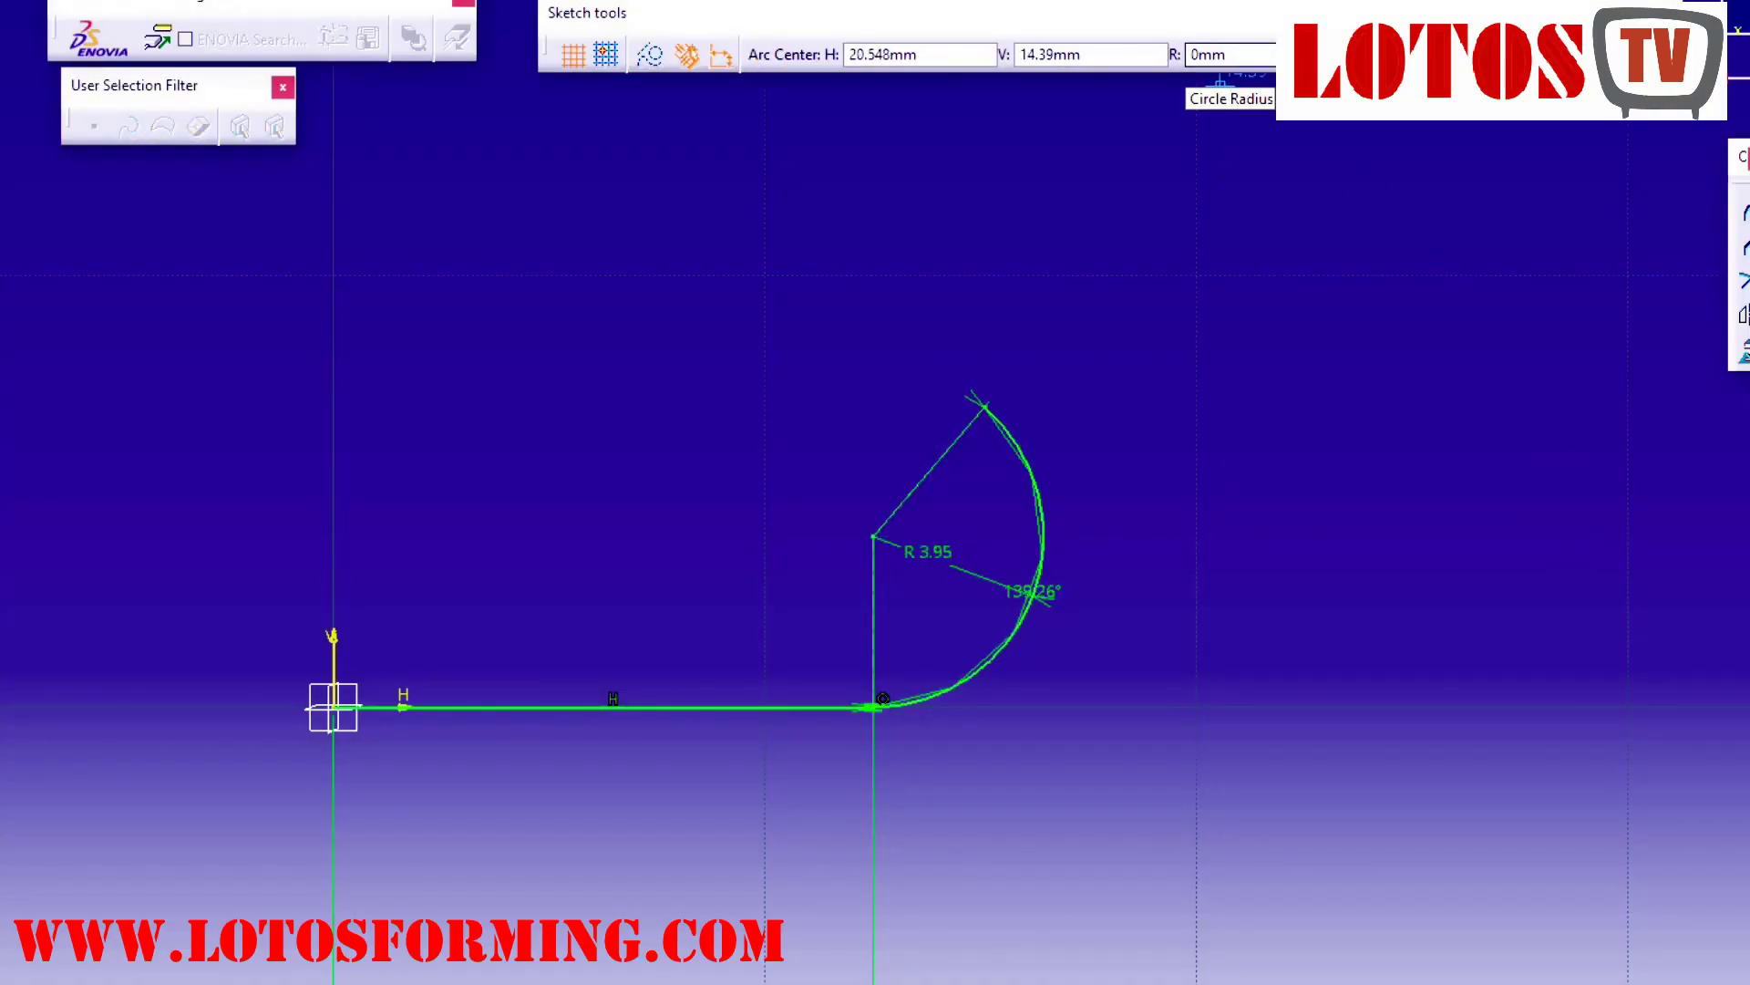
double_click(1220, 55)
type("2.2")
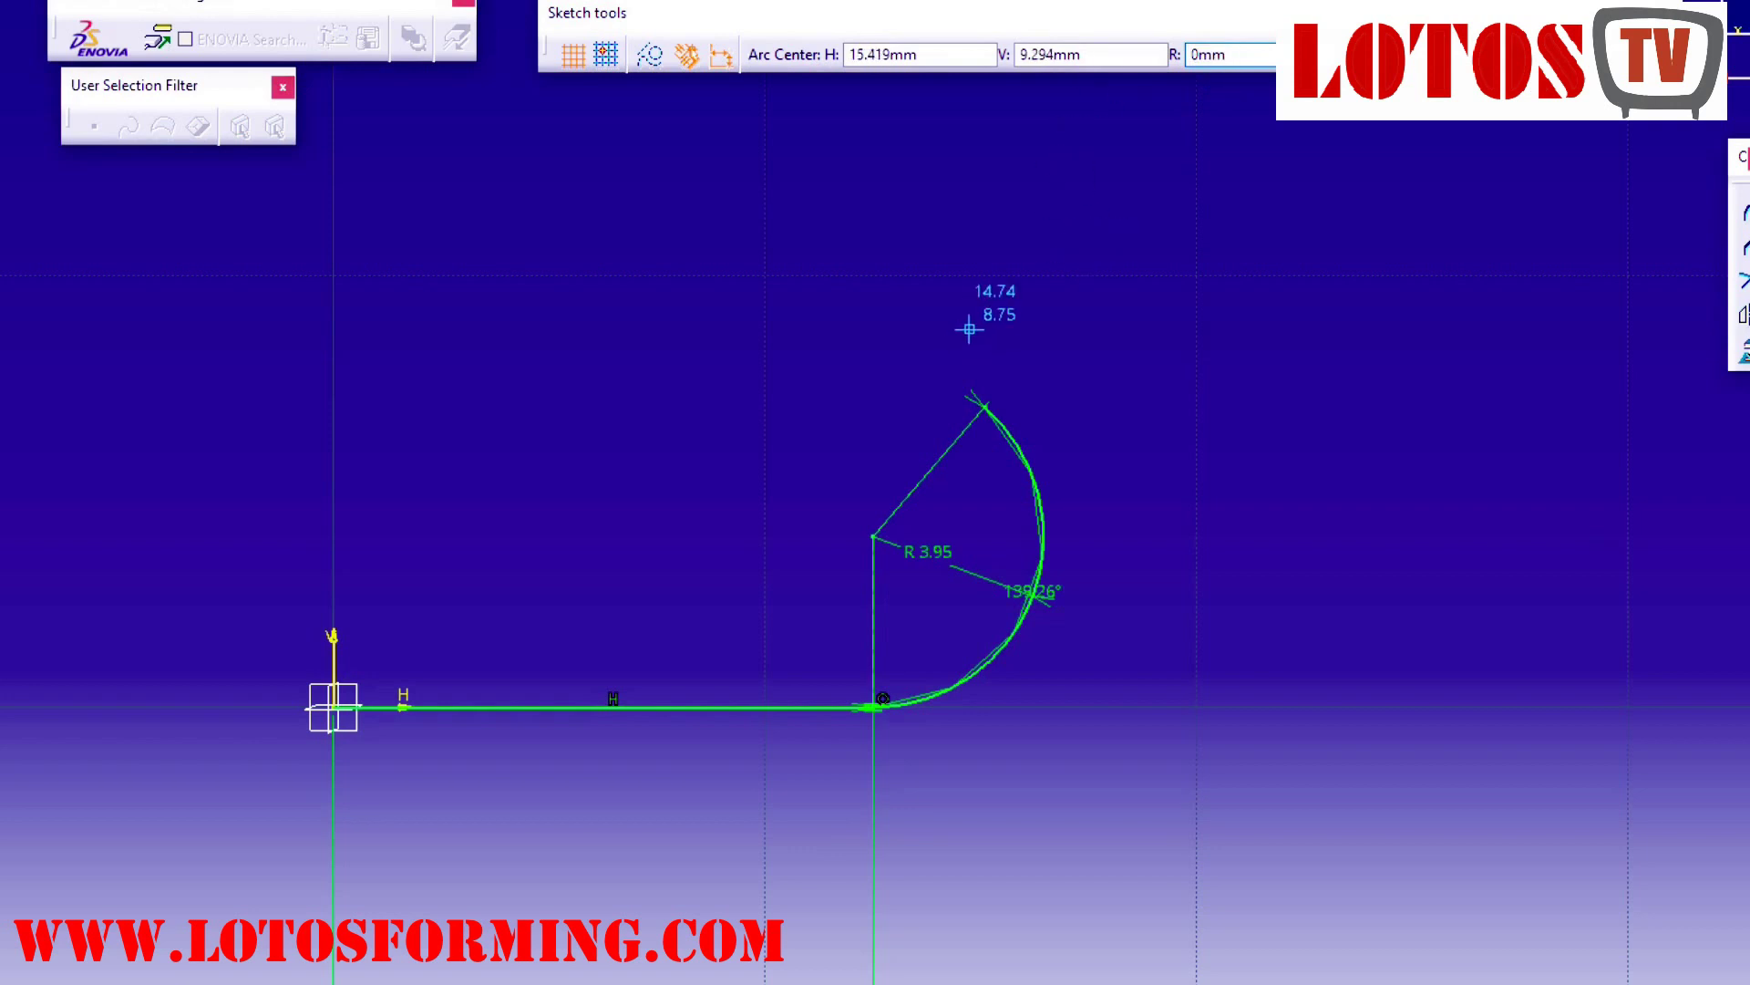
double_click(1222, 55)
type("2.2")
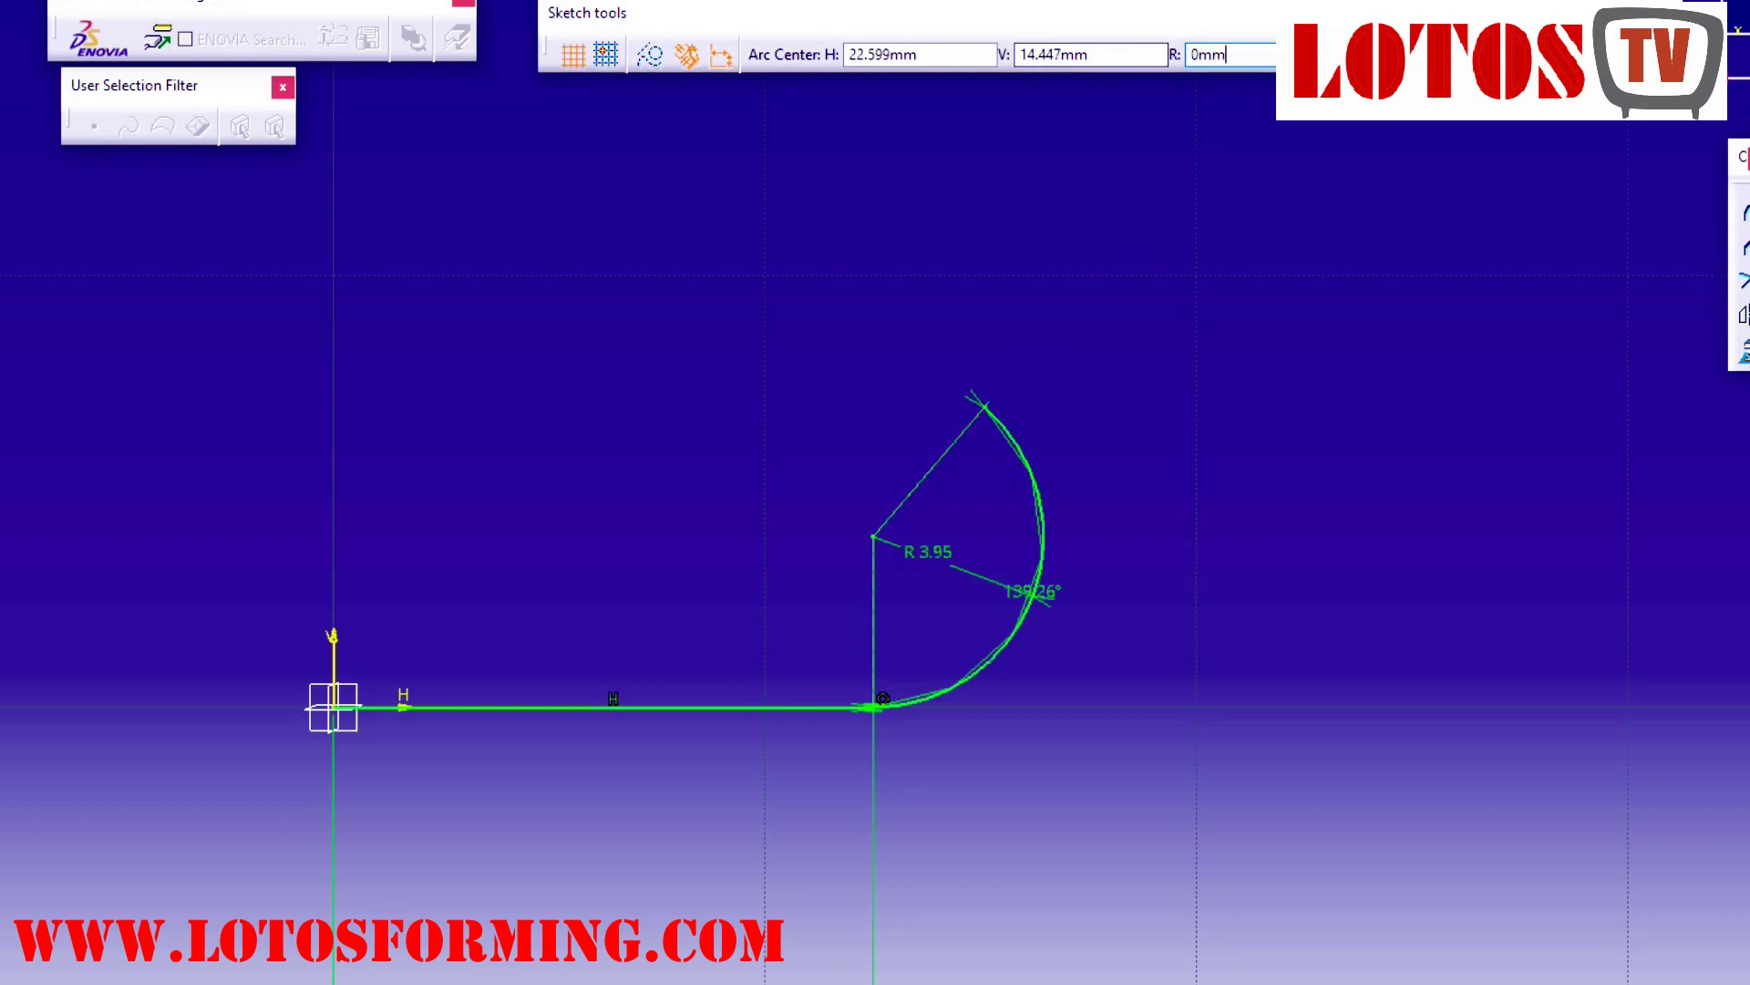
type("2.2")
key("Return")
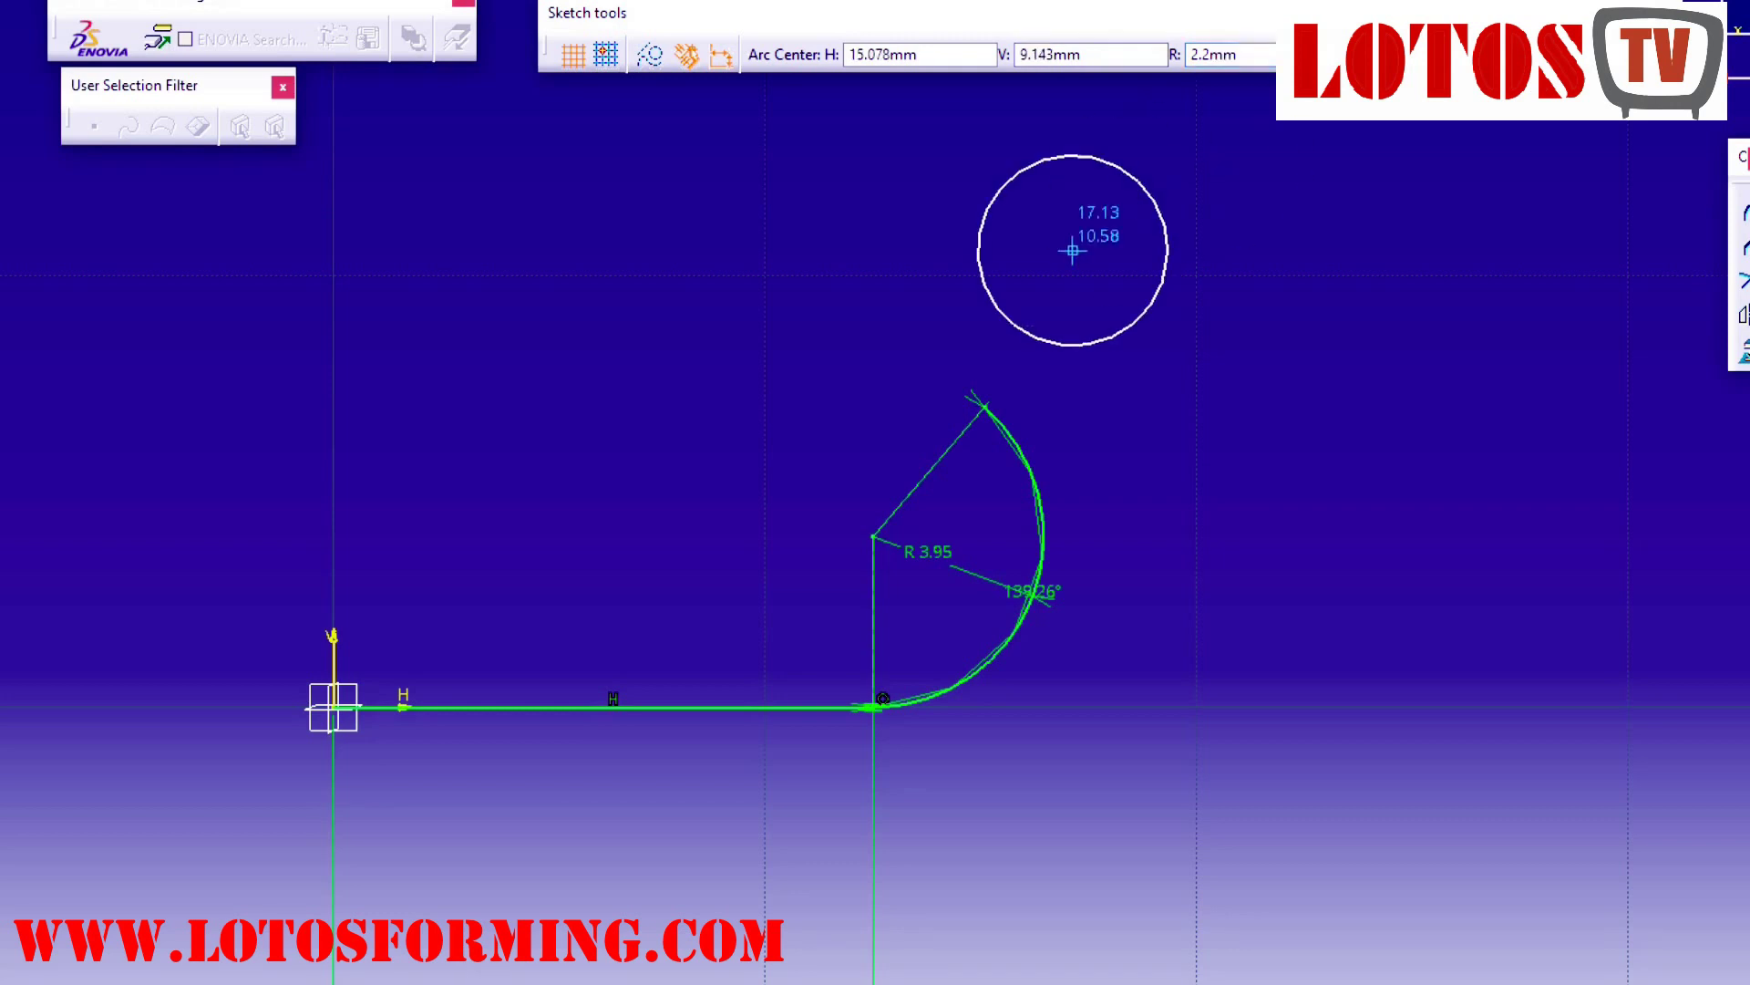
left_click(1046, 336)
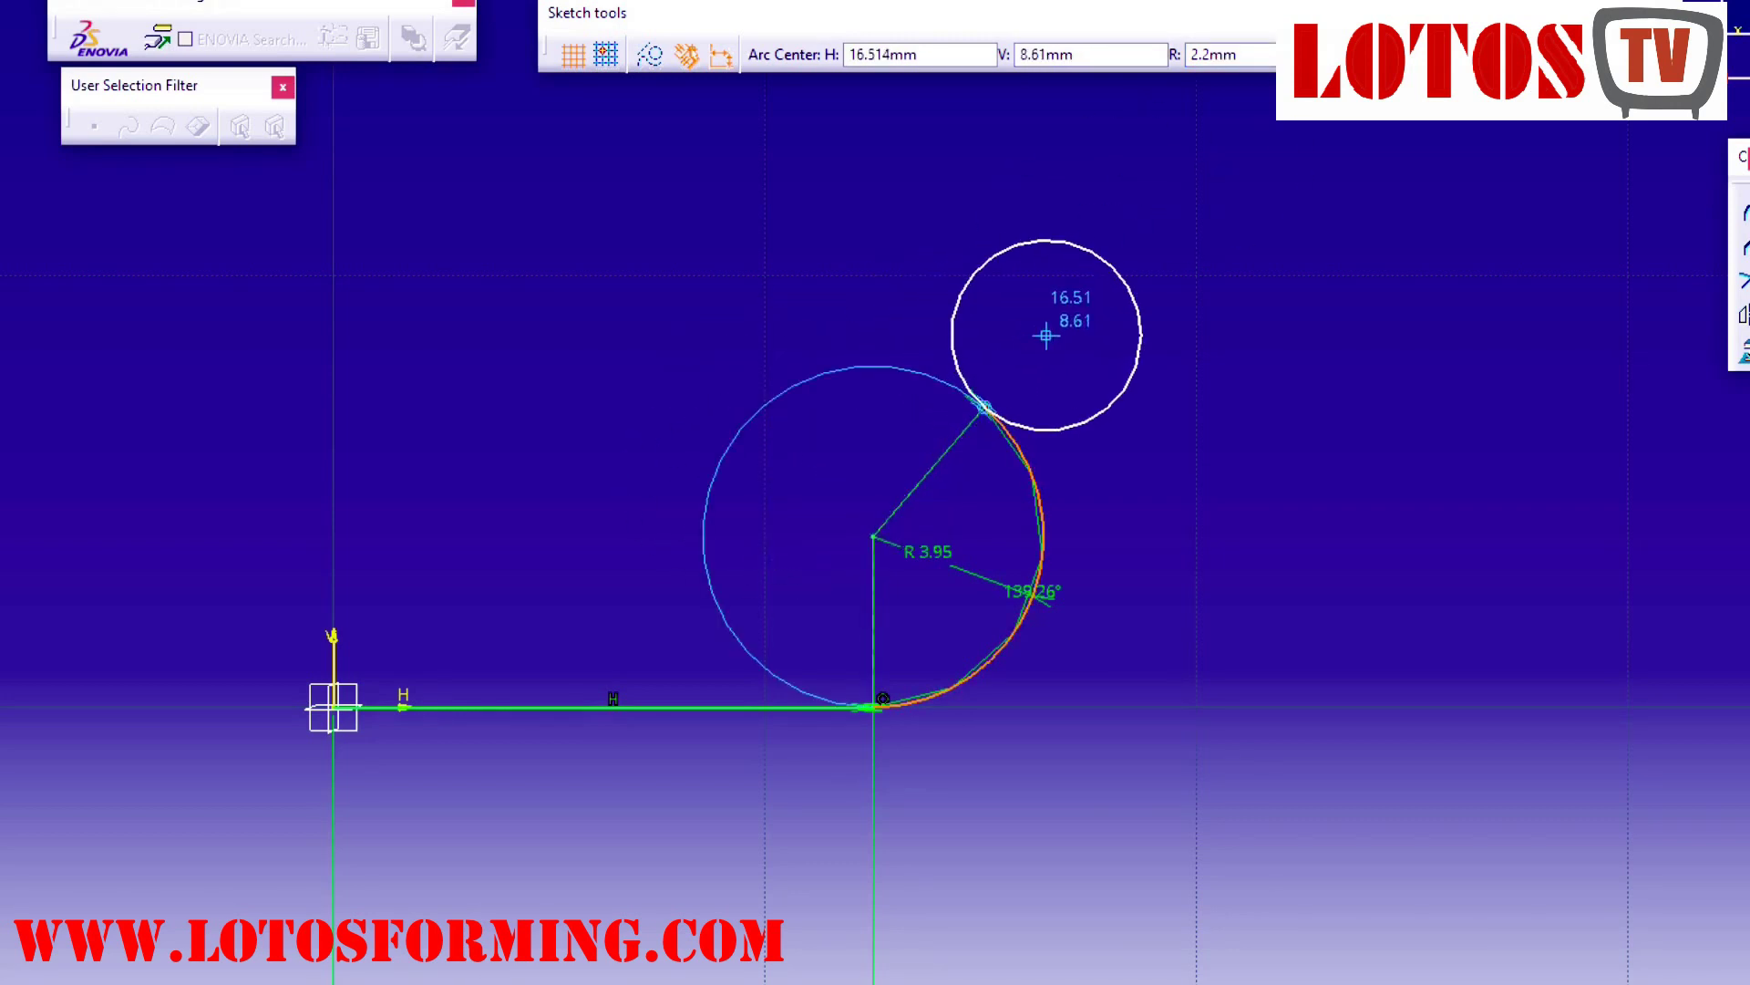
left_click(974, 396)
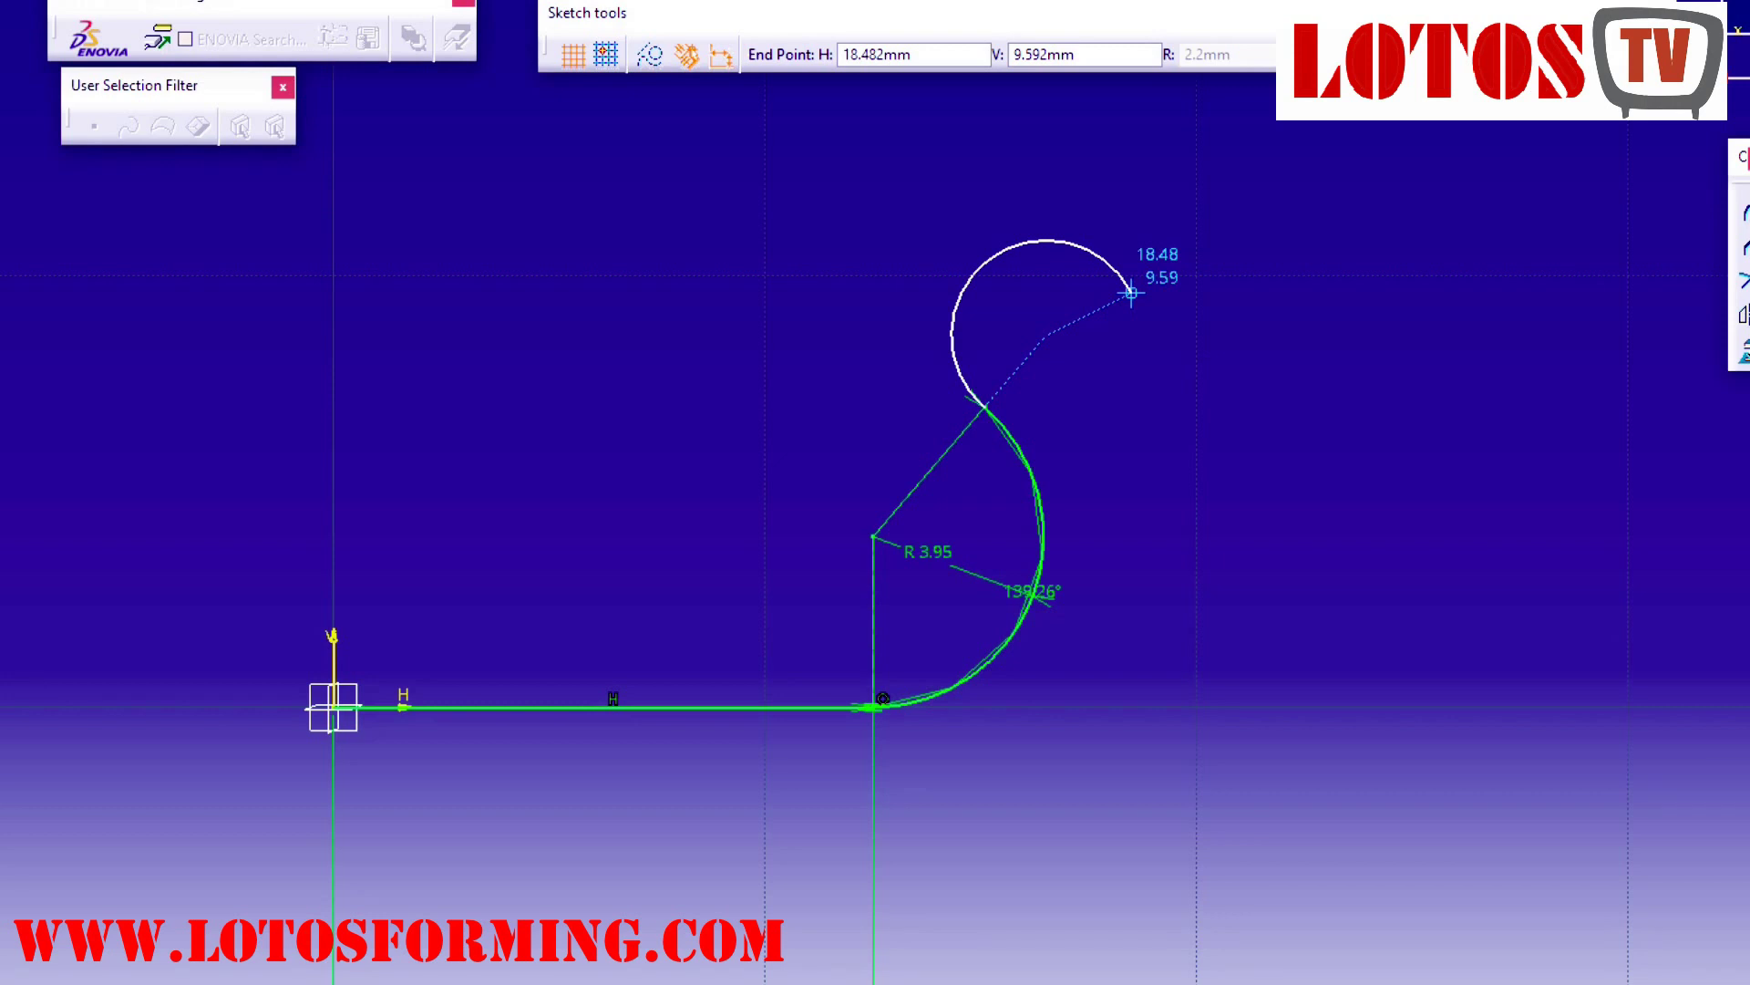
left_click(951, 337)
After checking the reference drawing, sketch a 5.52 mm radius arc from the upper end of the 2.2 mm arc, sweeping about 94.5°.
key("ctrl+Page_Up")
mouse_move(835, 488)
middle_mouse_down()
mouse_move(822, 731)
mouse_move(826, 492)
middle_mouse_up()
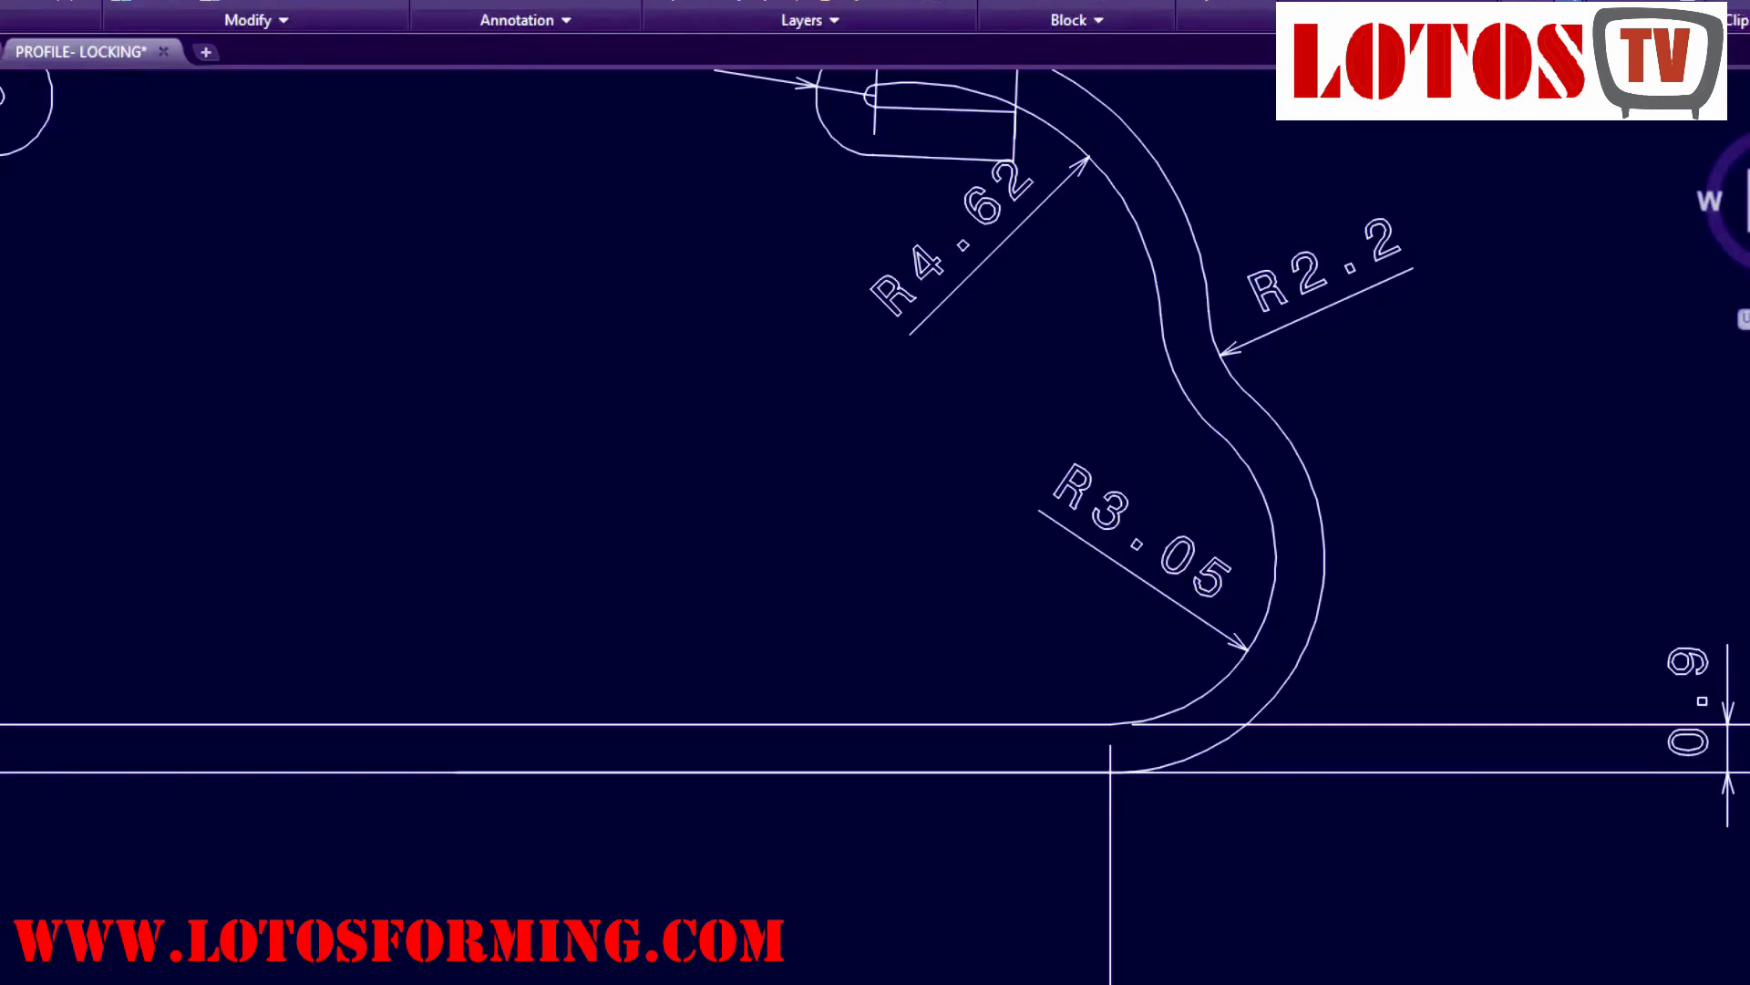
scroll(949, 653, "down", 2)
scroll(1110, 328, "up", 2)
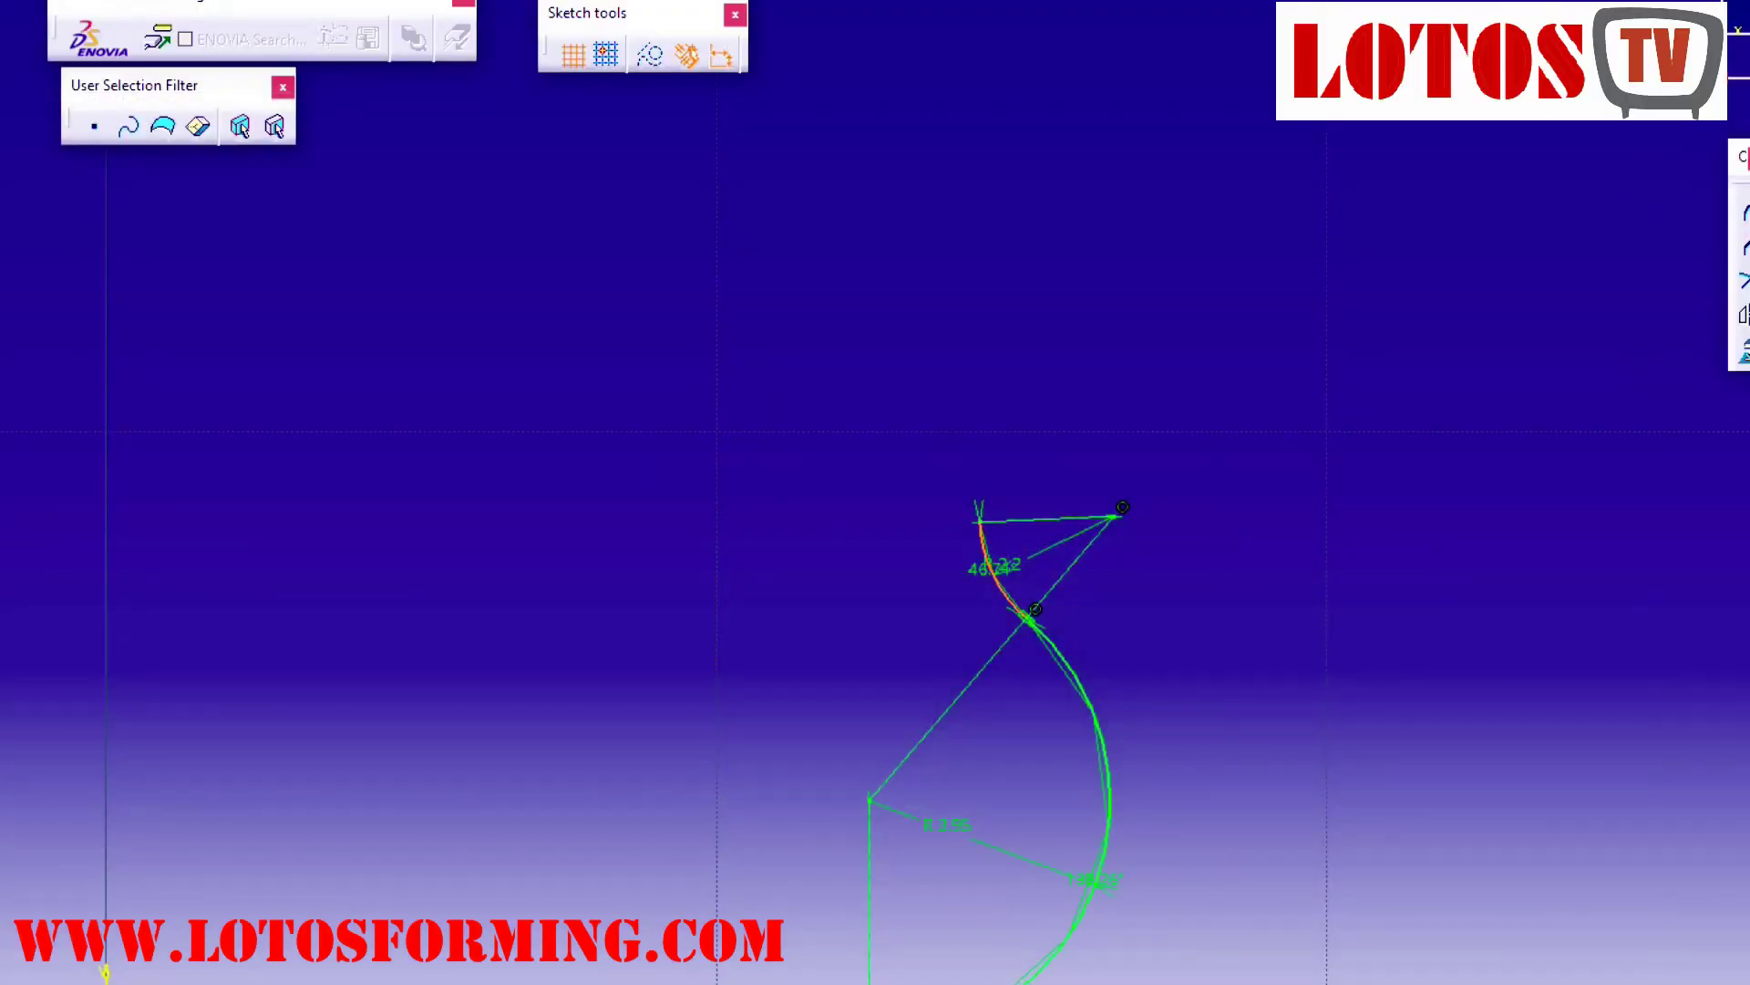
left_click_drag(1235, 55, 1163, 55)
type("5.52")
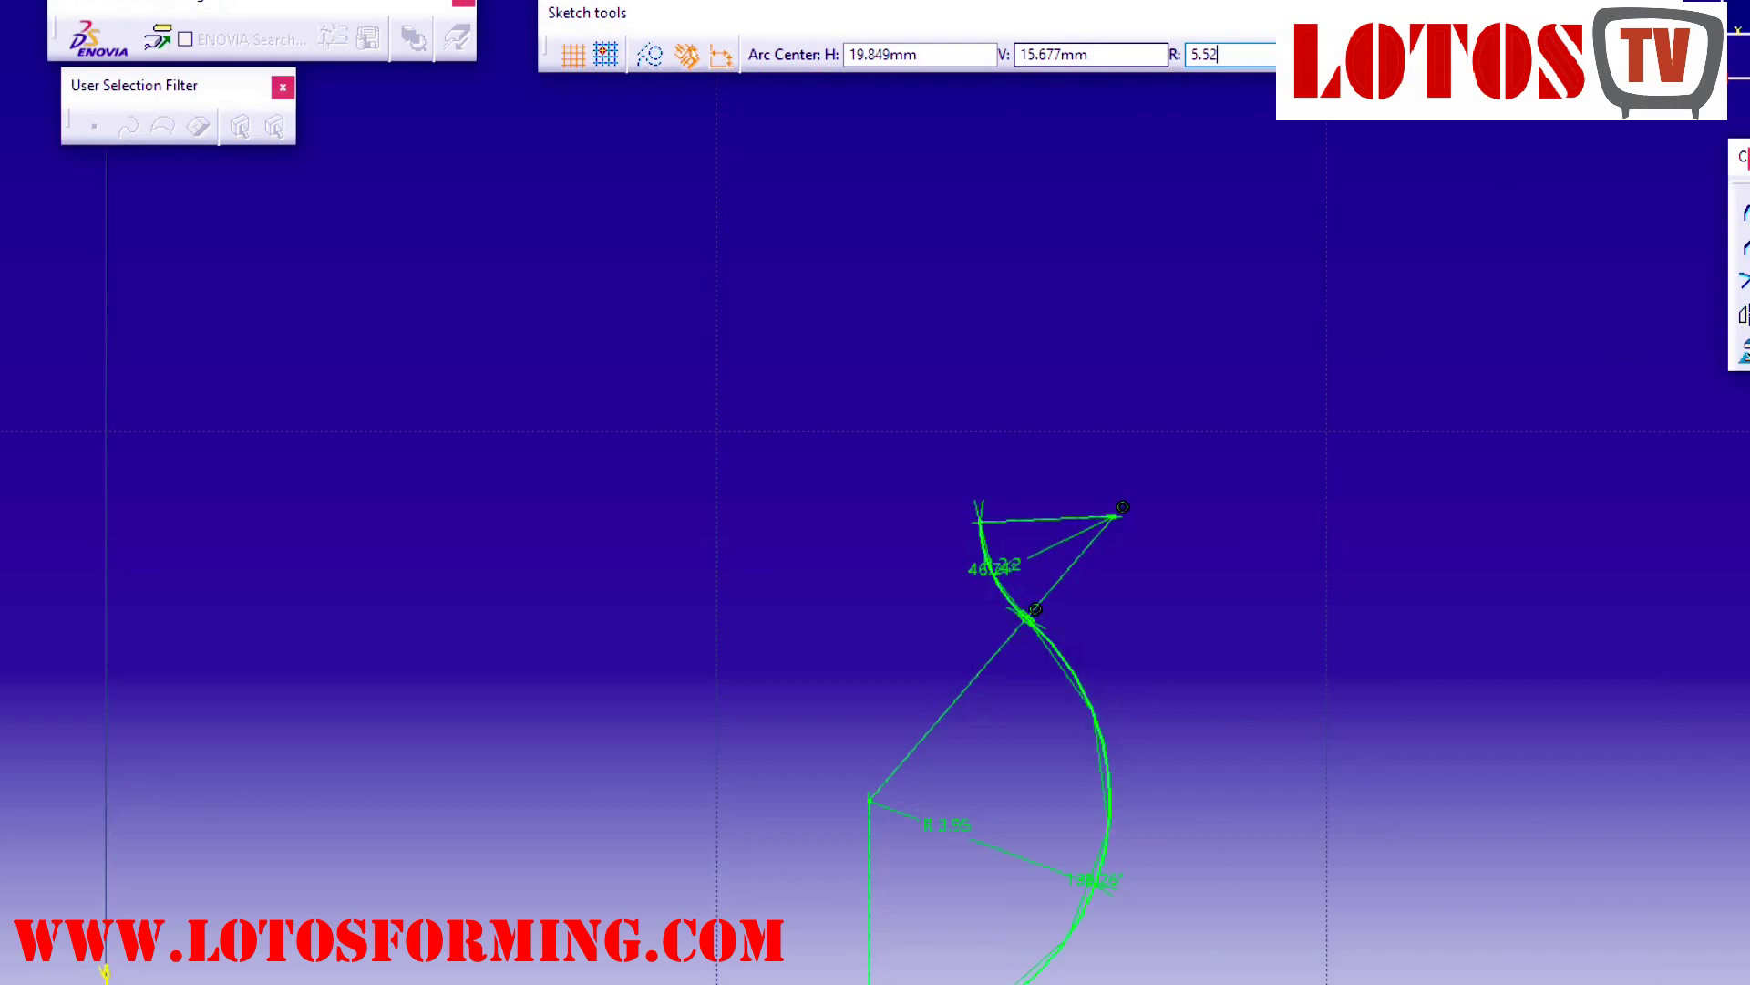
key("Return")
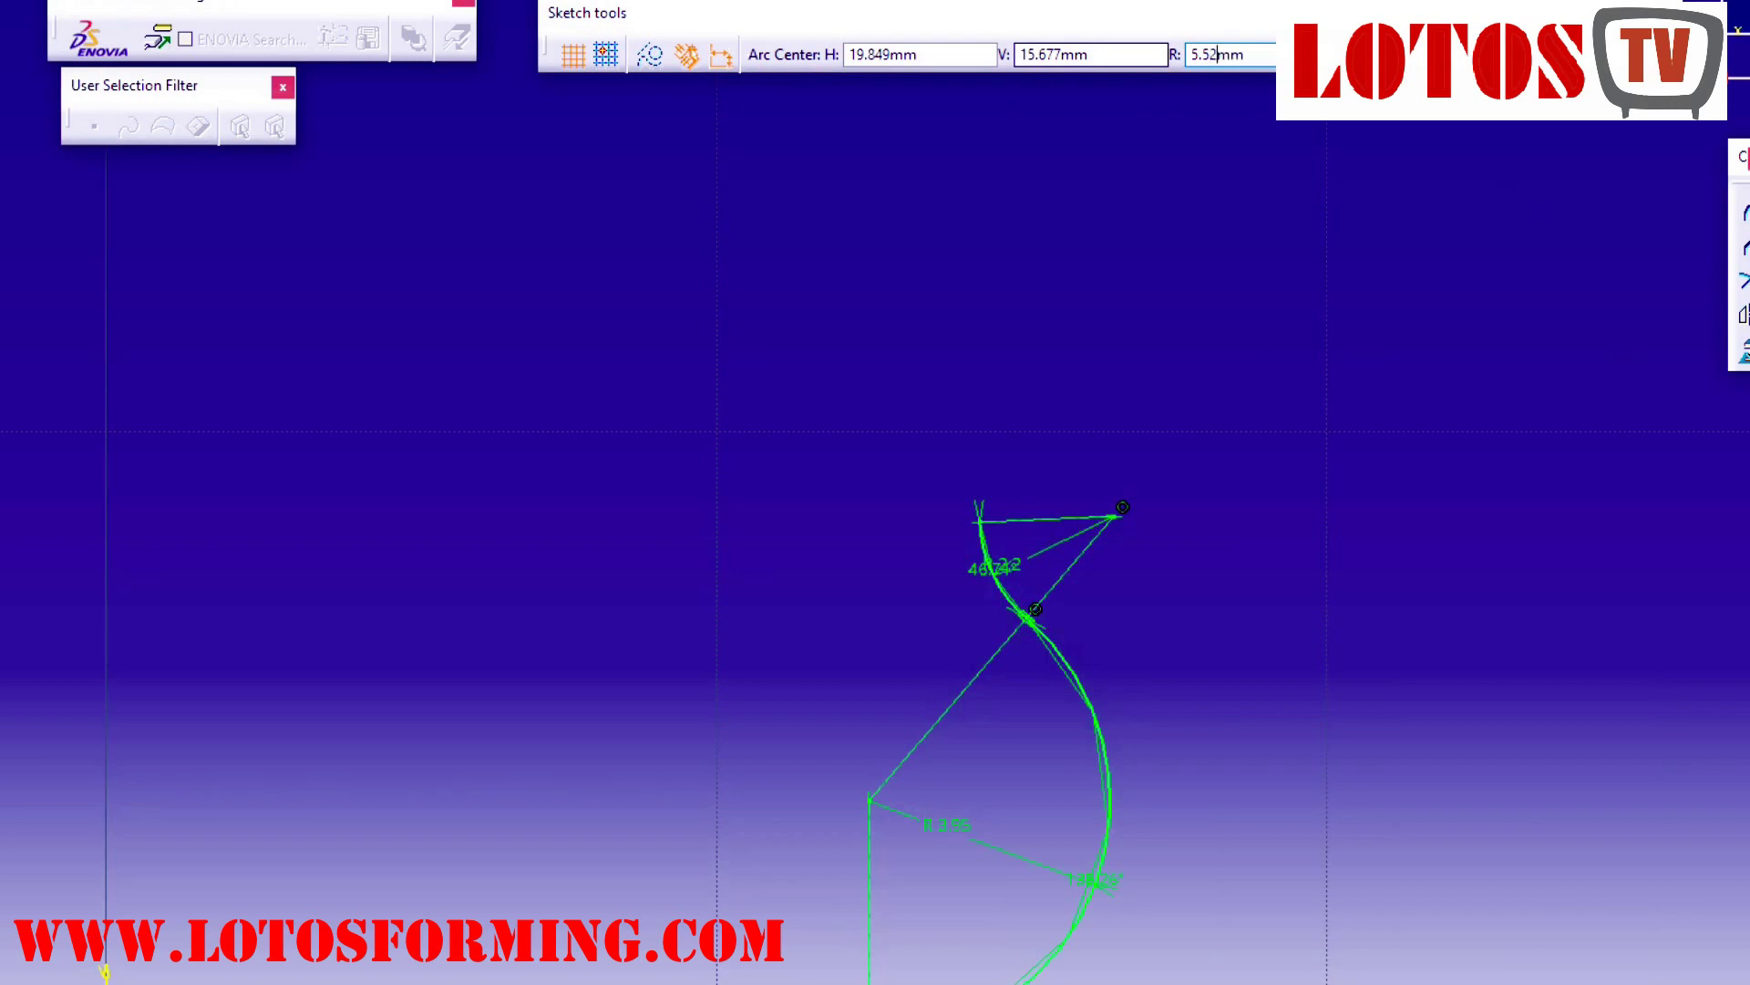
left_click(643, 536)
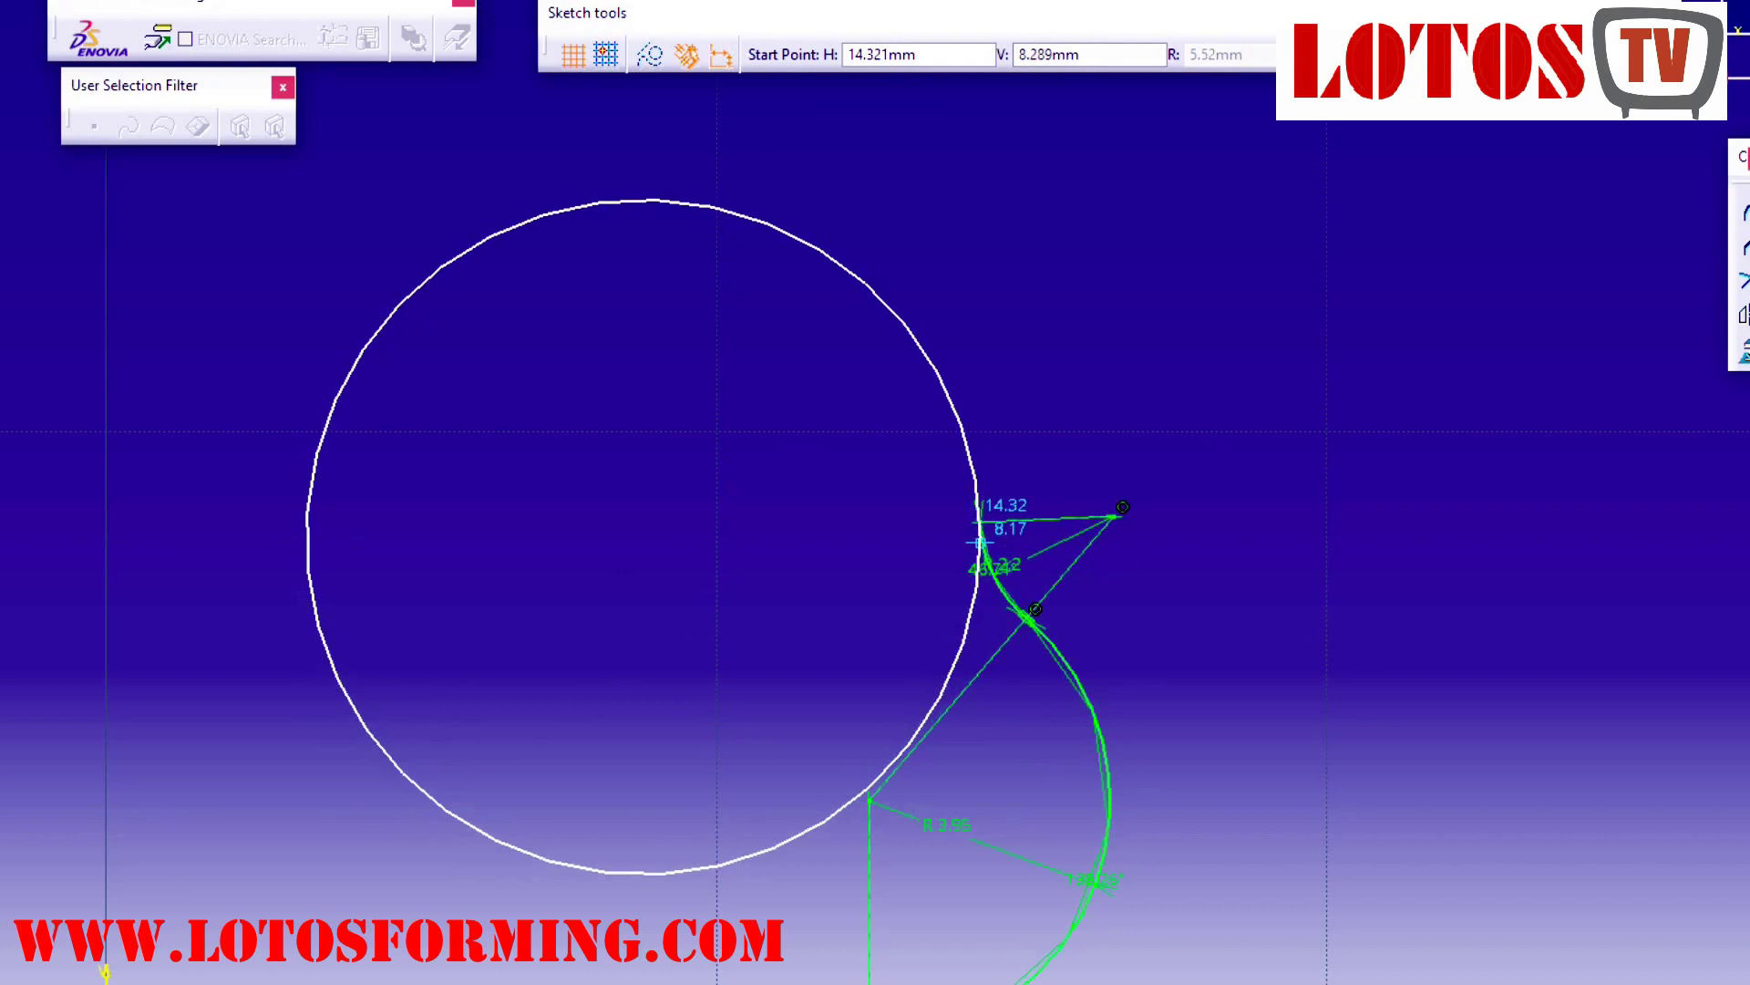
left_click(978, 520)
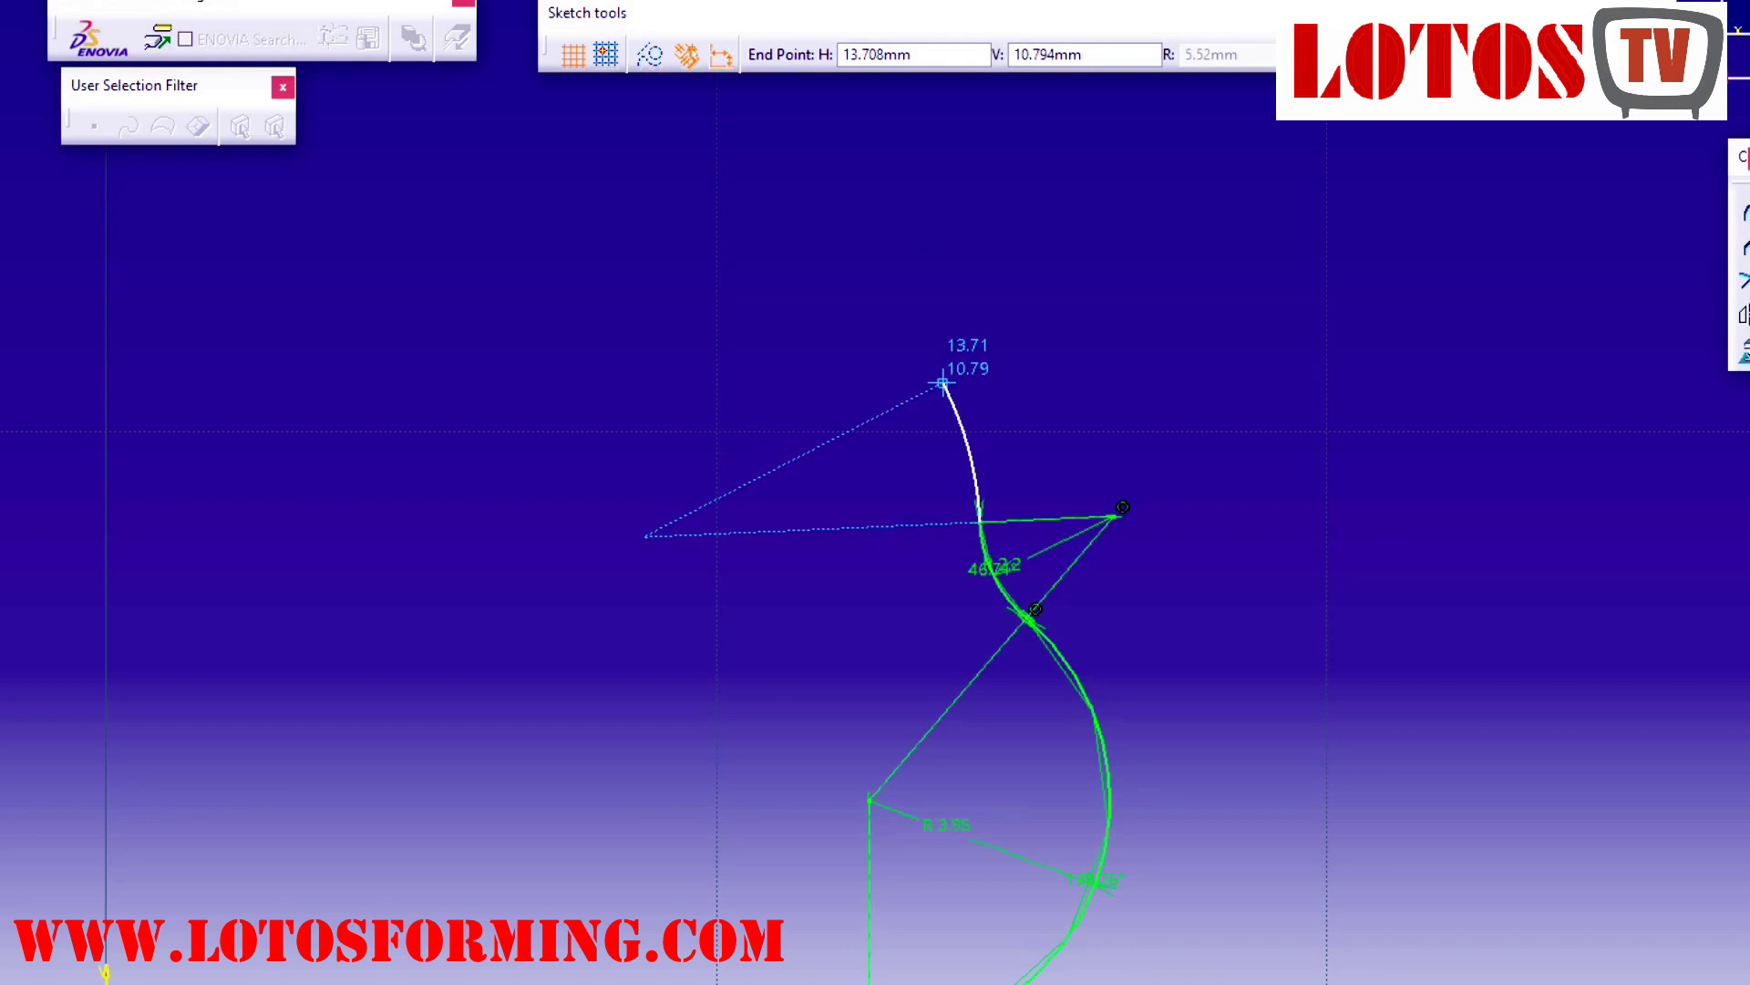
left_click(602, 201)
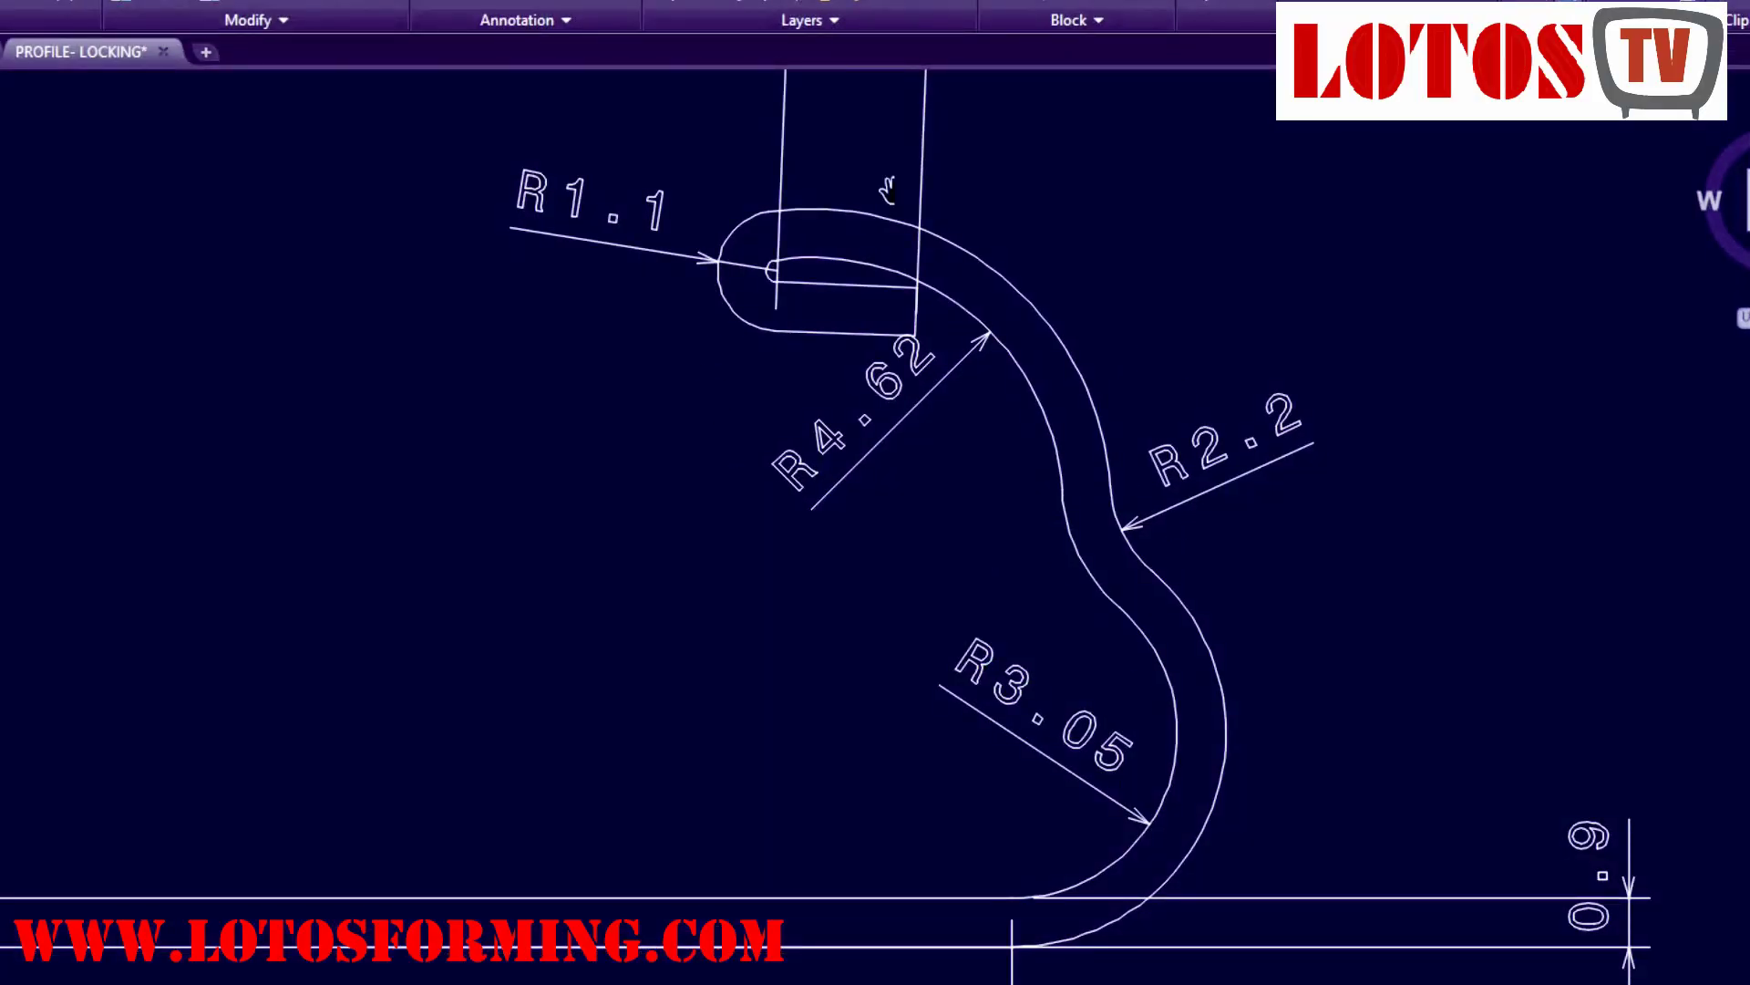
In the AutoCAD reference drawing, measure the radius of the profile's outer upper arc with a Radius dimension.
left_click(504, 3)
left_click(629, 2)
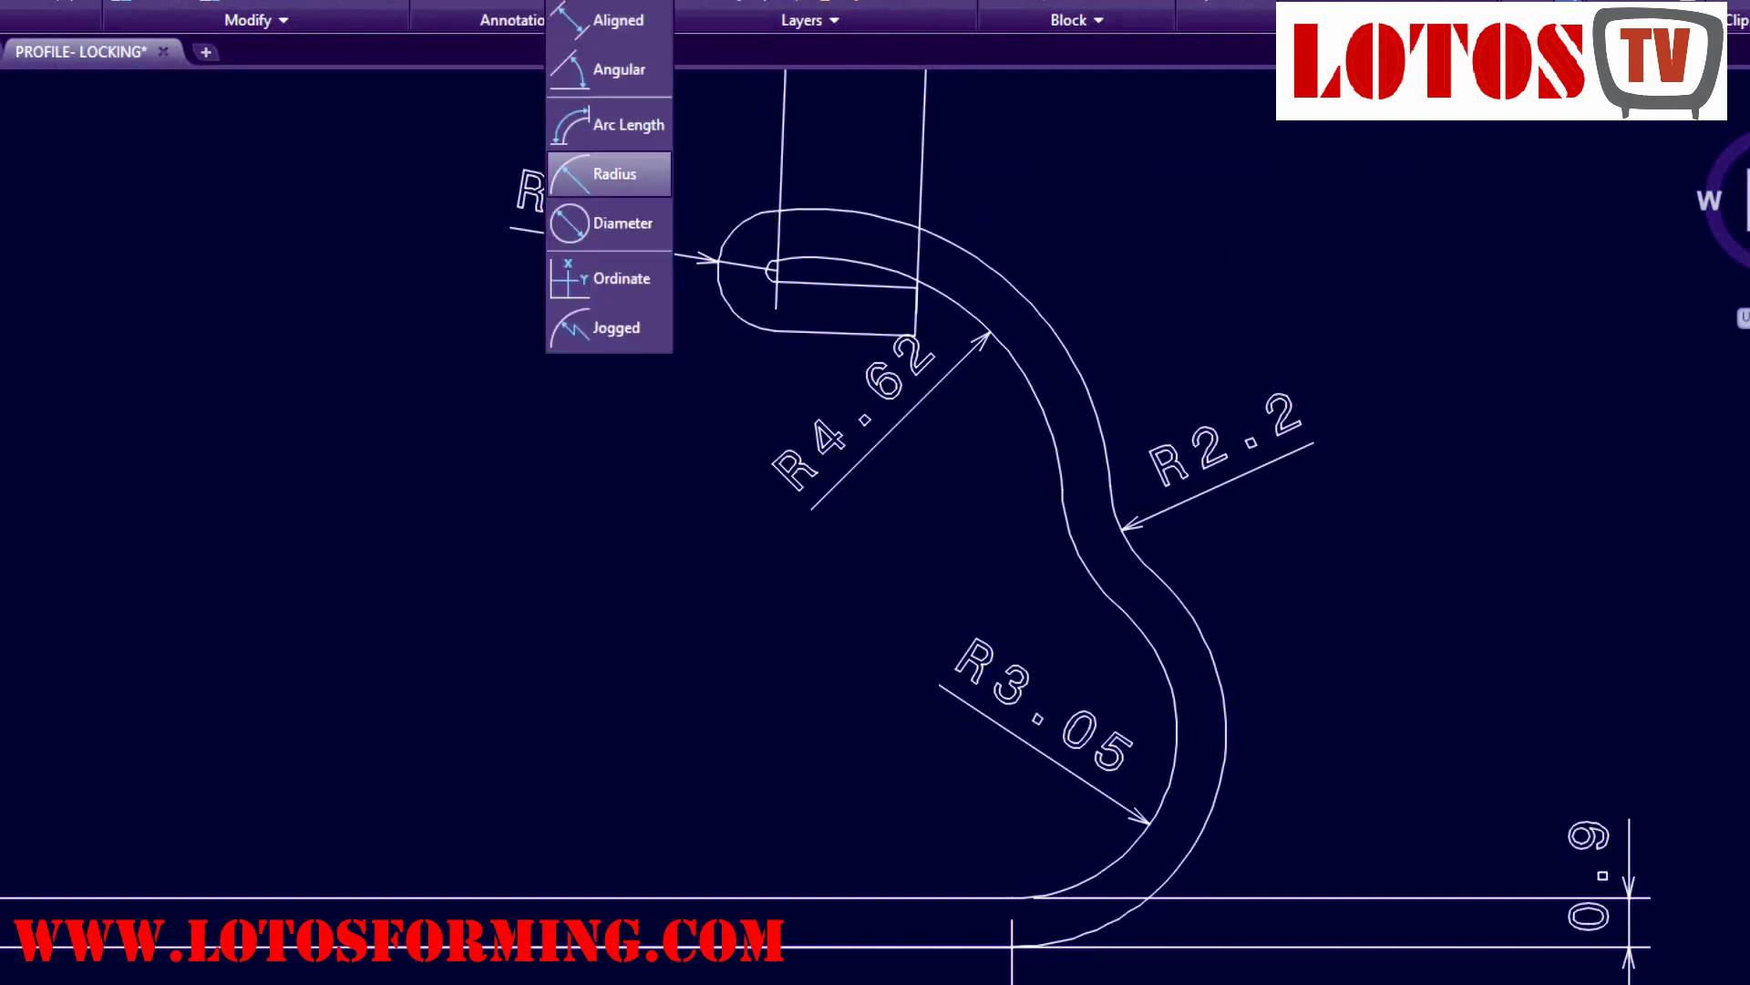
left_click(609, 173)
left_click(934, 259)
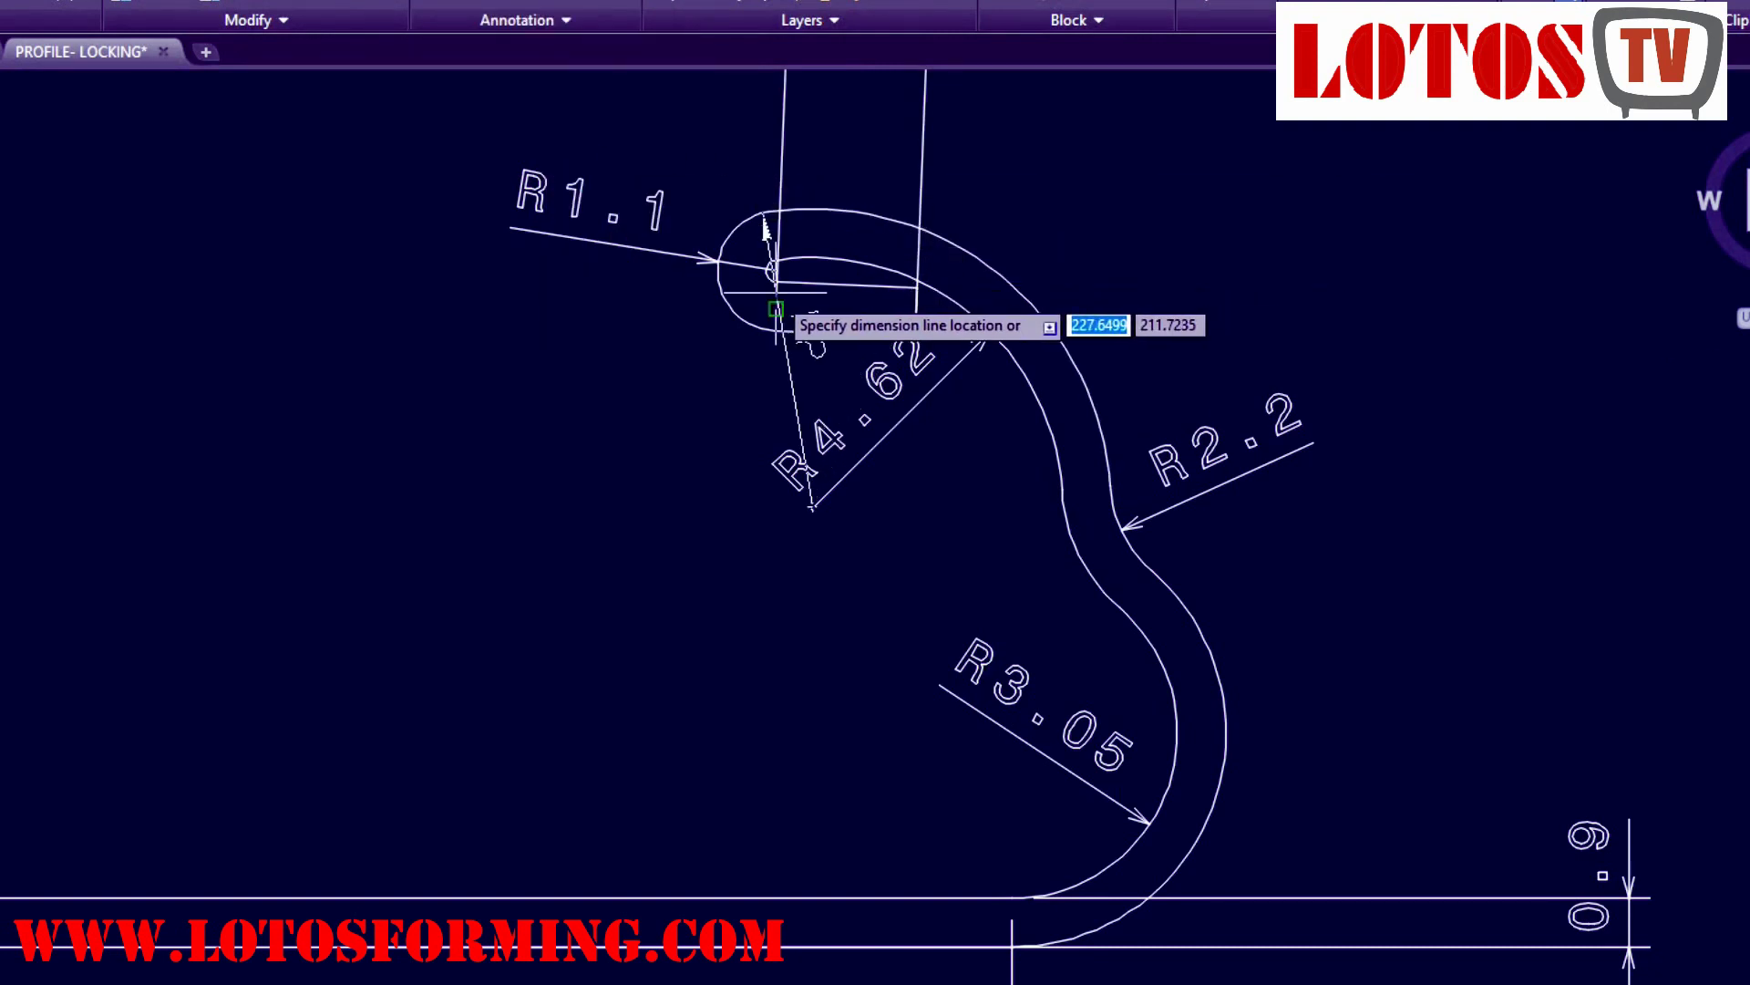
left_click(474, 477)
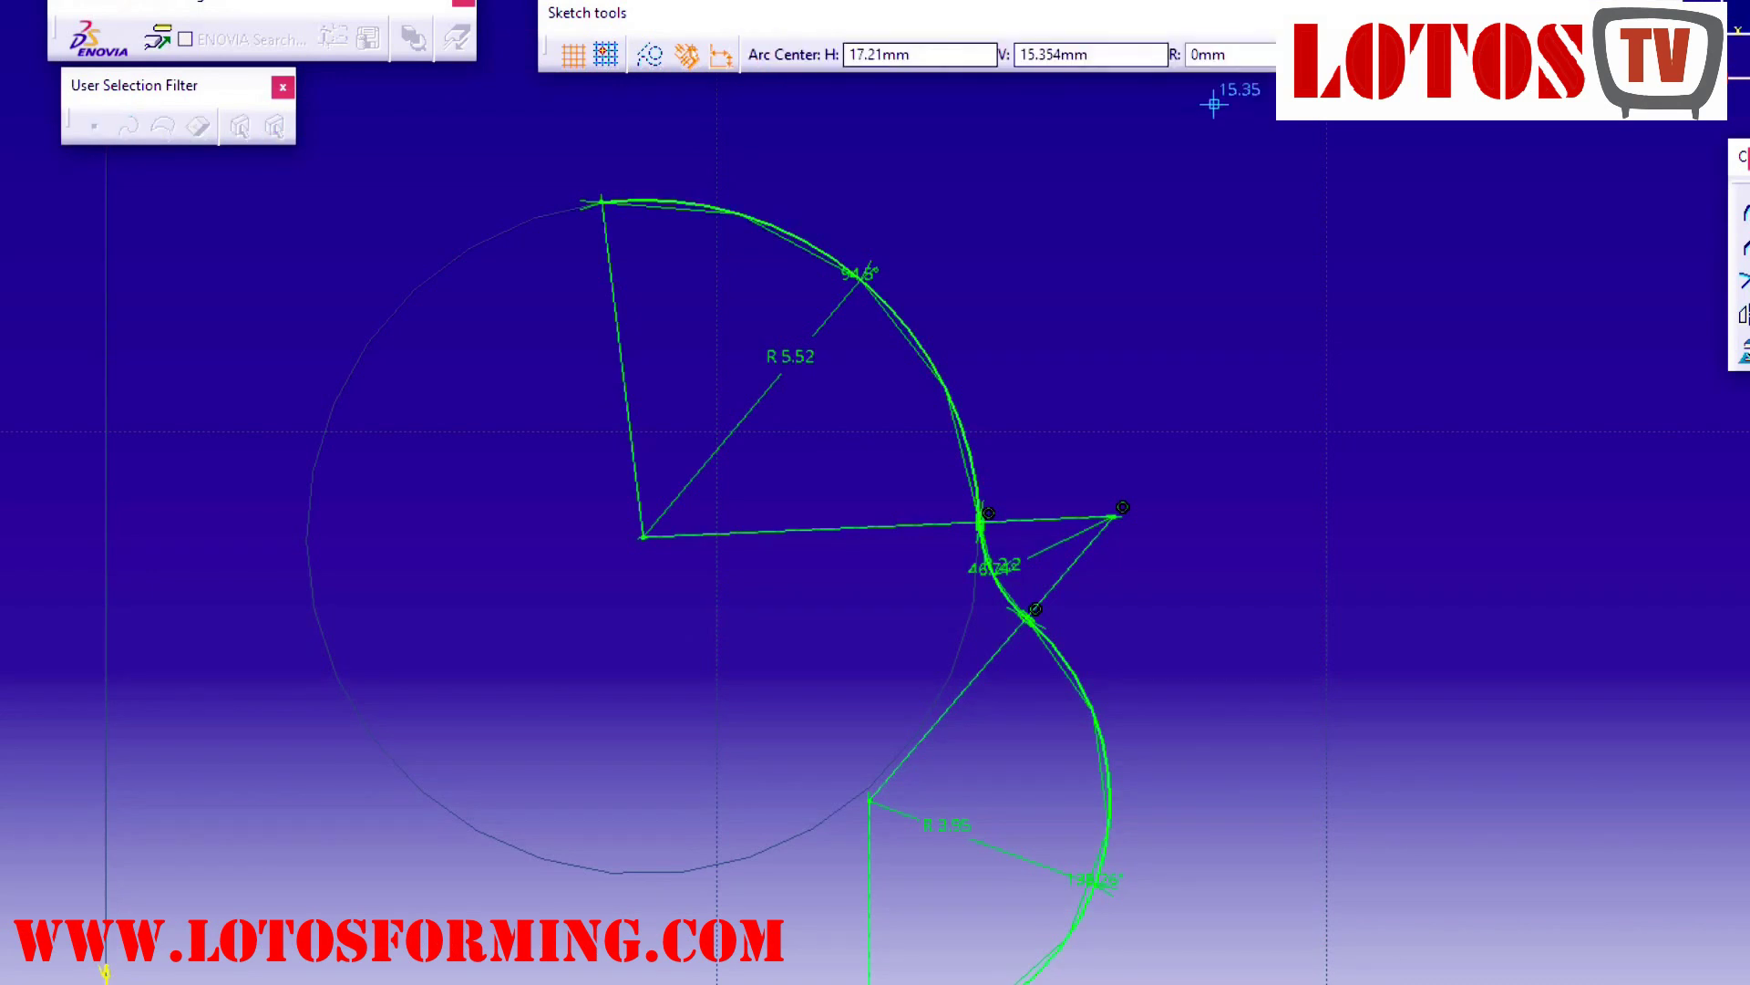
Back in the CATIA sketch, add a 1.1 mm radius hook arc from the free end of the 5.52 mm arc, sweeping about 169°.
double_click(1217, 55)
type("1.1")
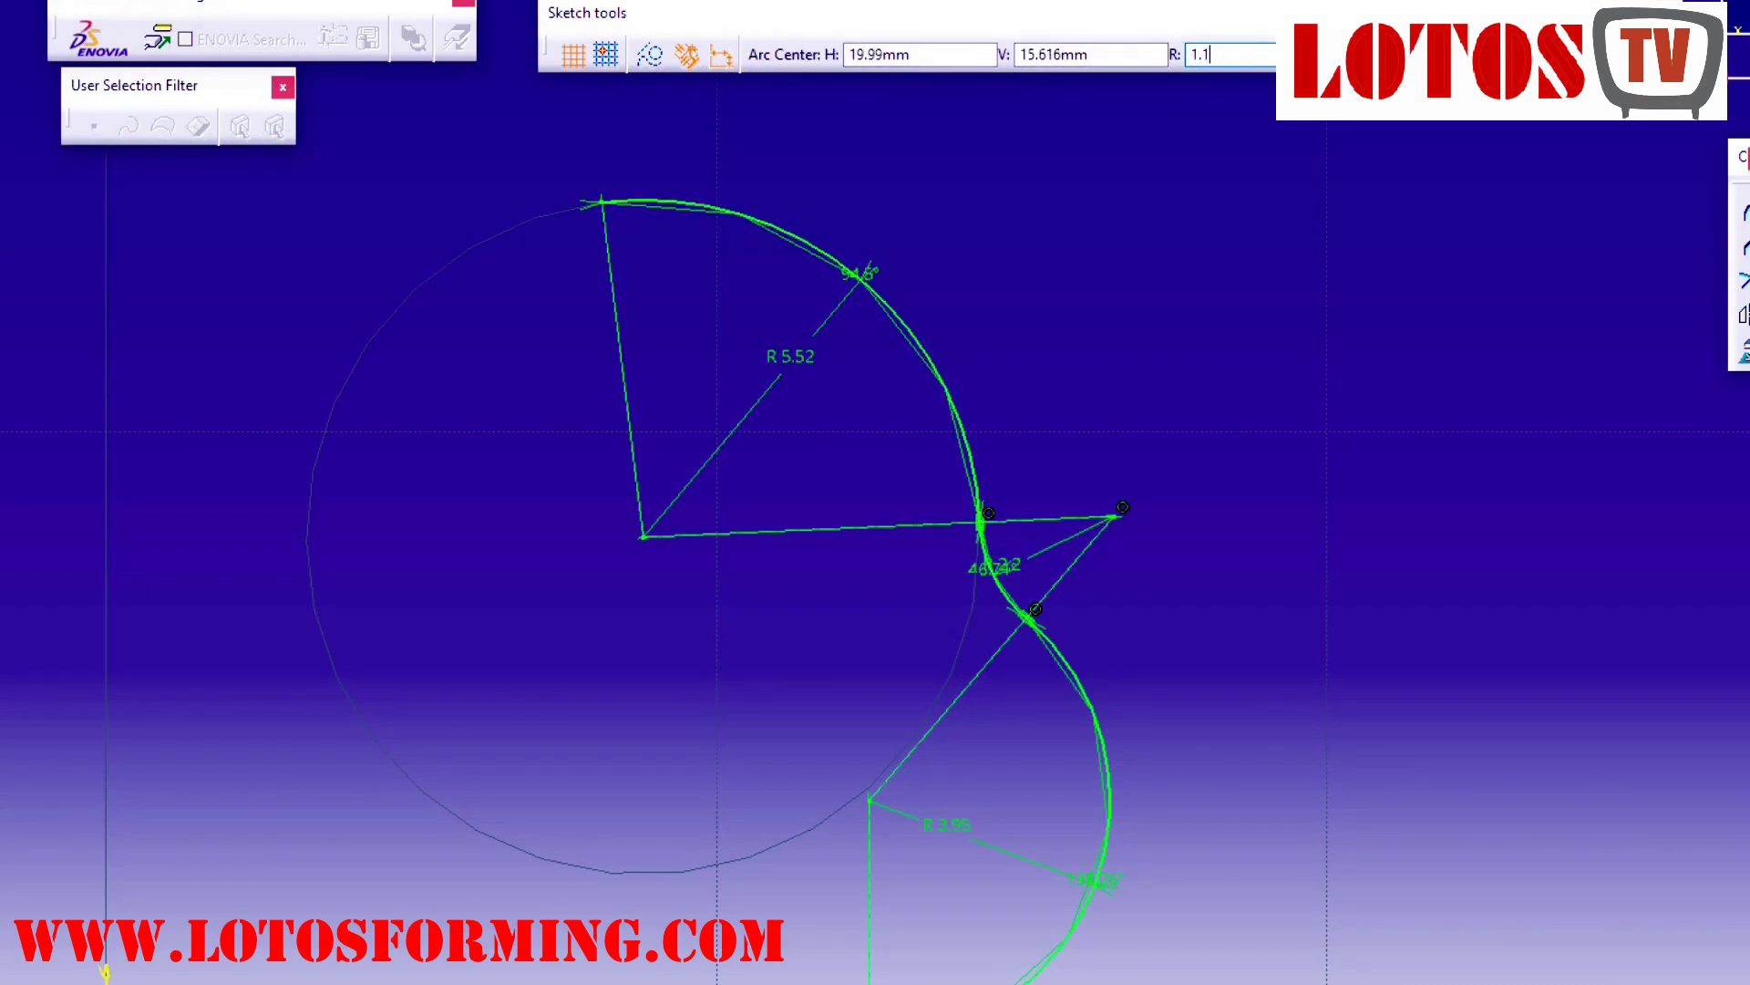
key("Return")
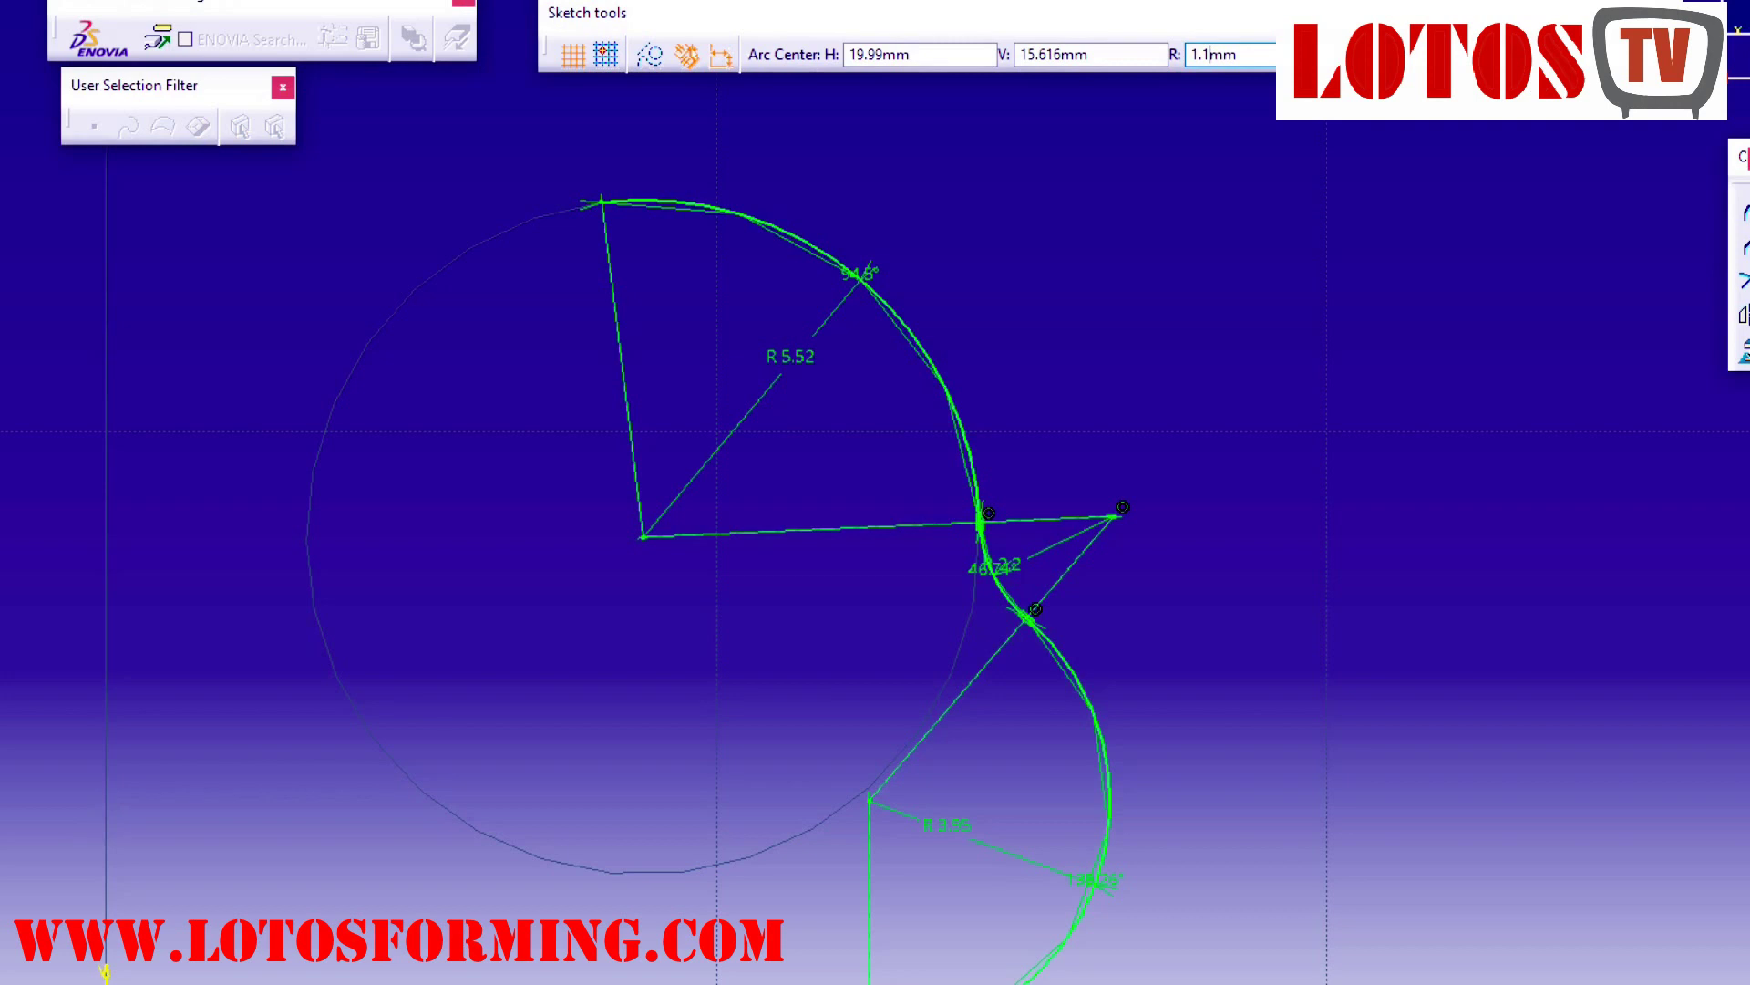
left_click(610, 269)
left_click(601, 200)
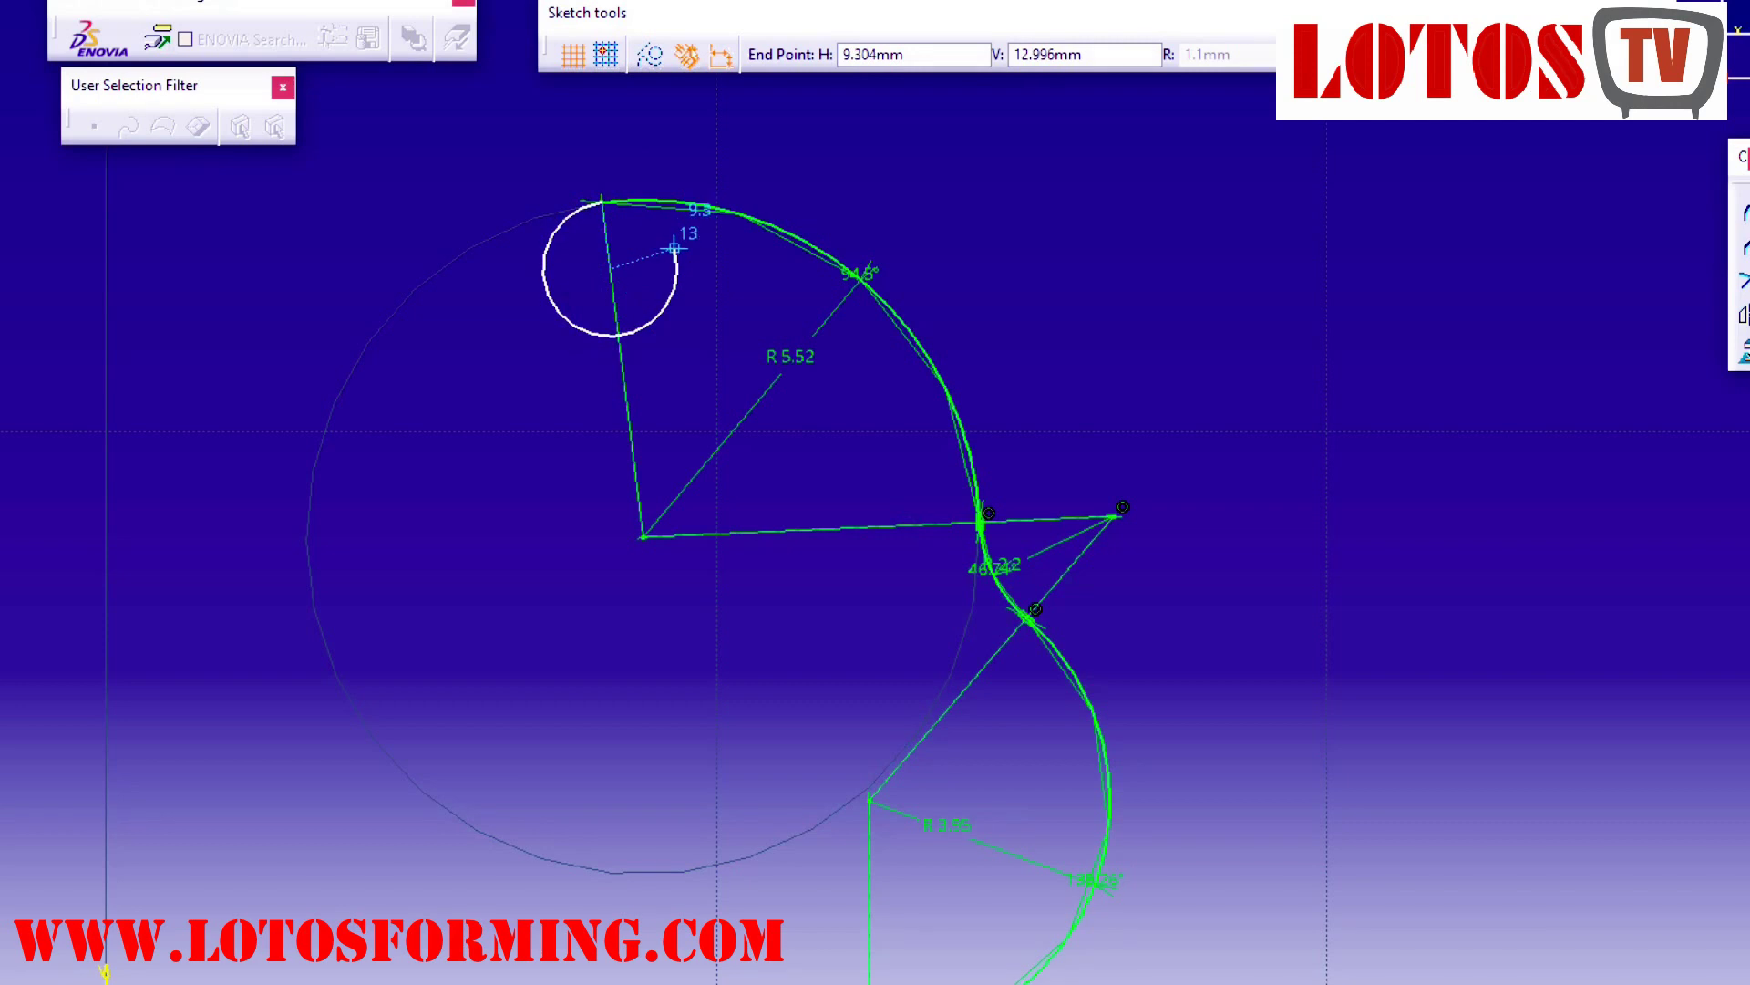
left_click(619, 336)
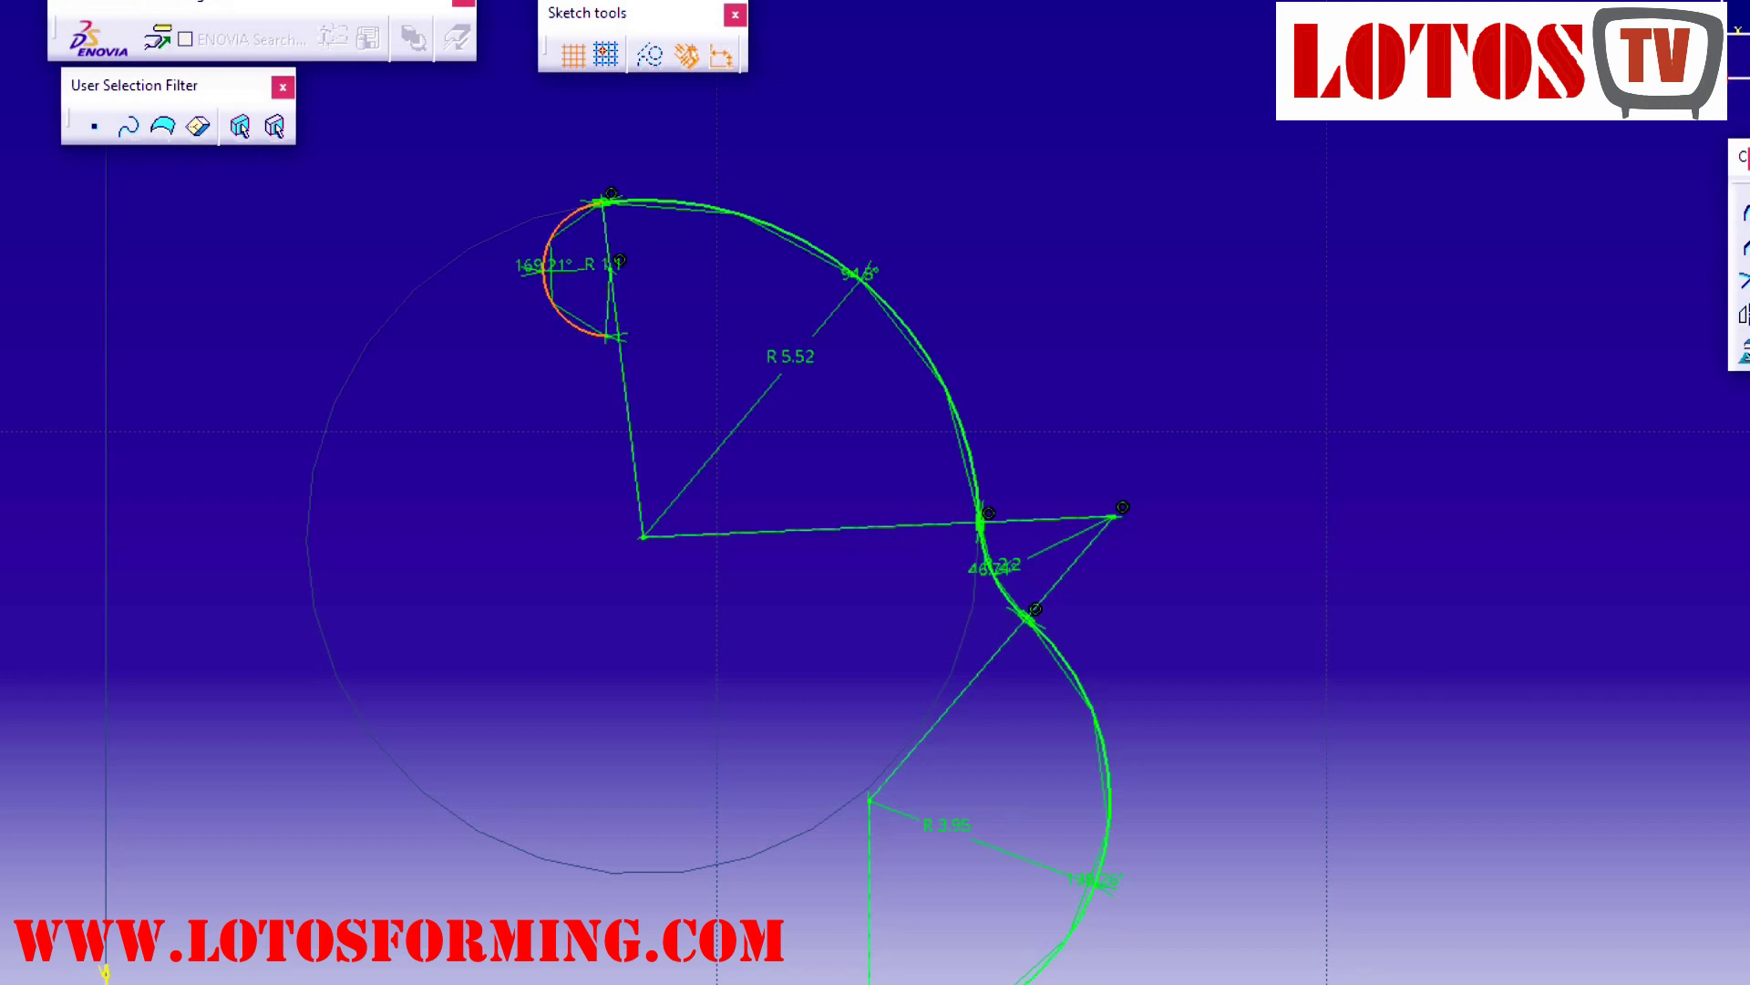
Draw a straight line from the hook arc's lower end back under the large arc and constrain its length to 2.6 mm.
key("l")
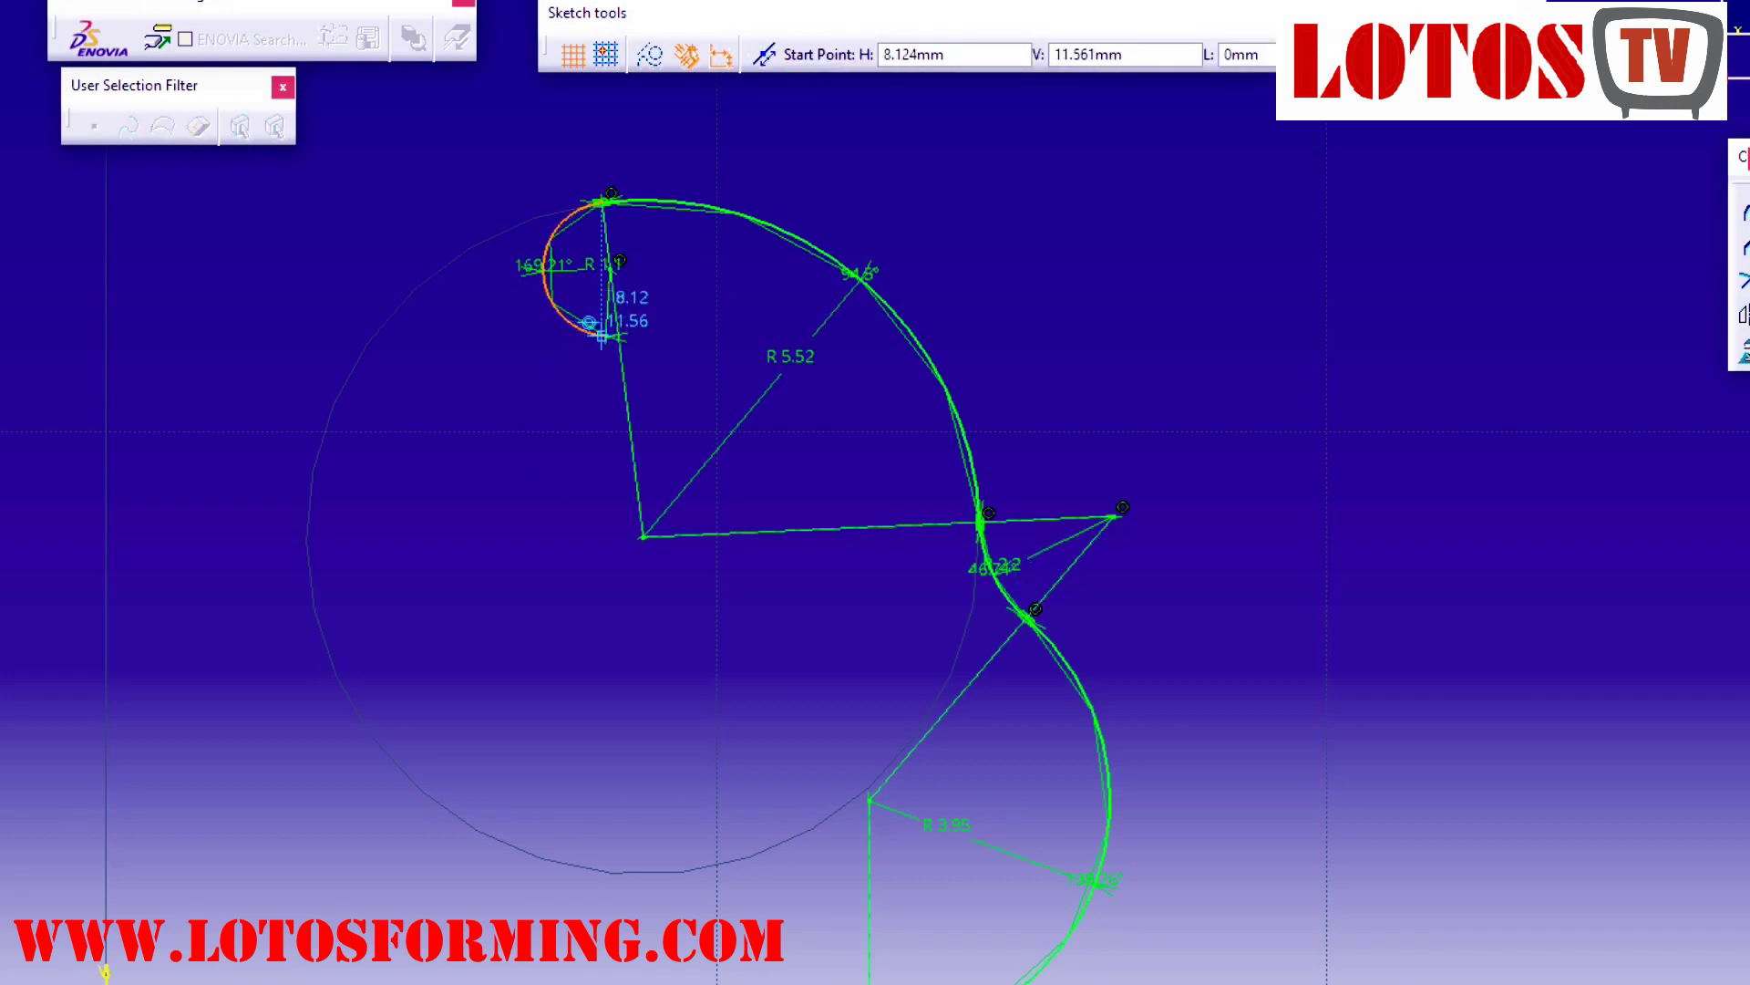
left_click(606, 335)
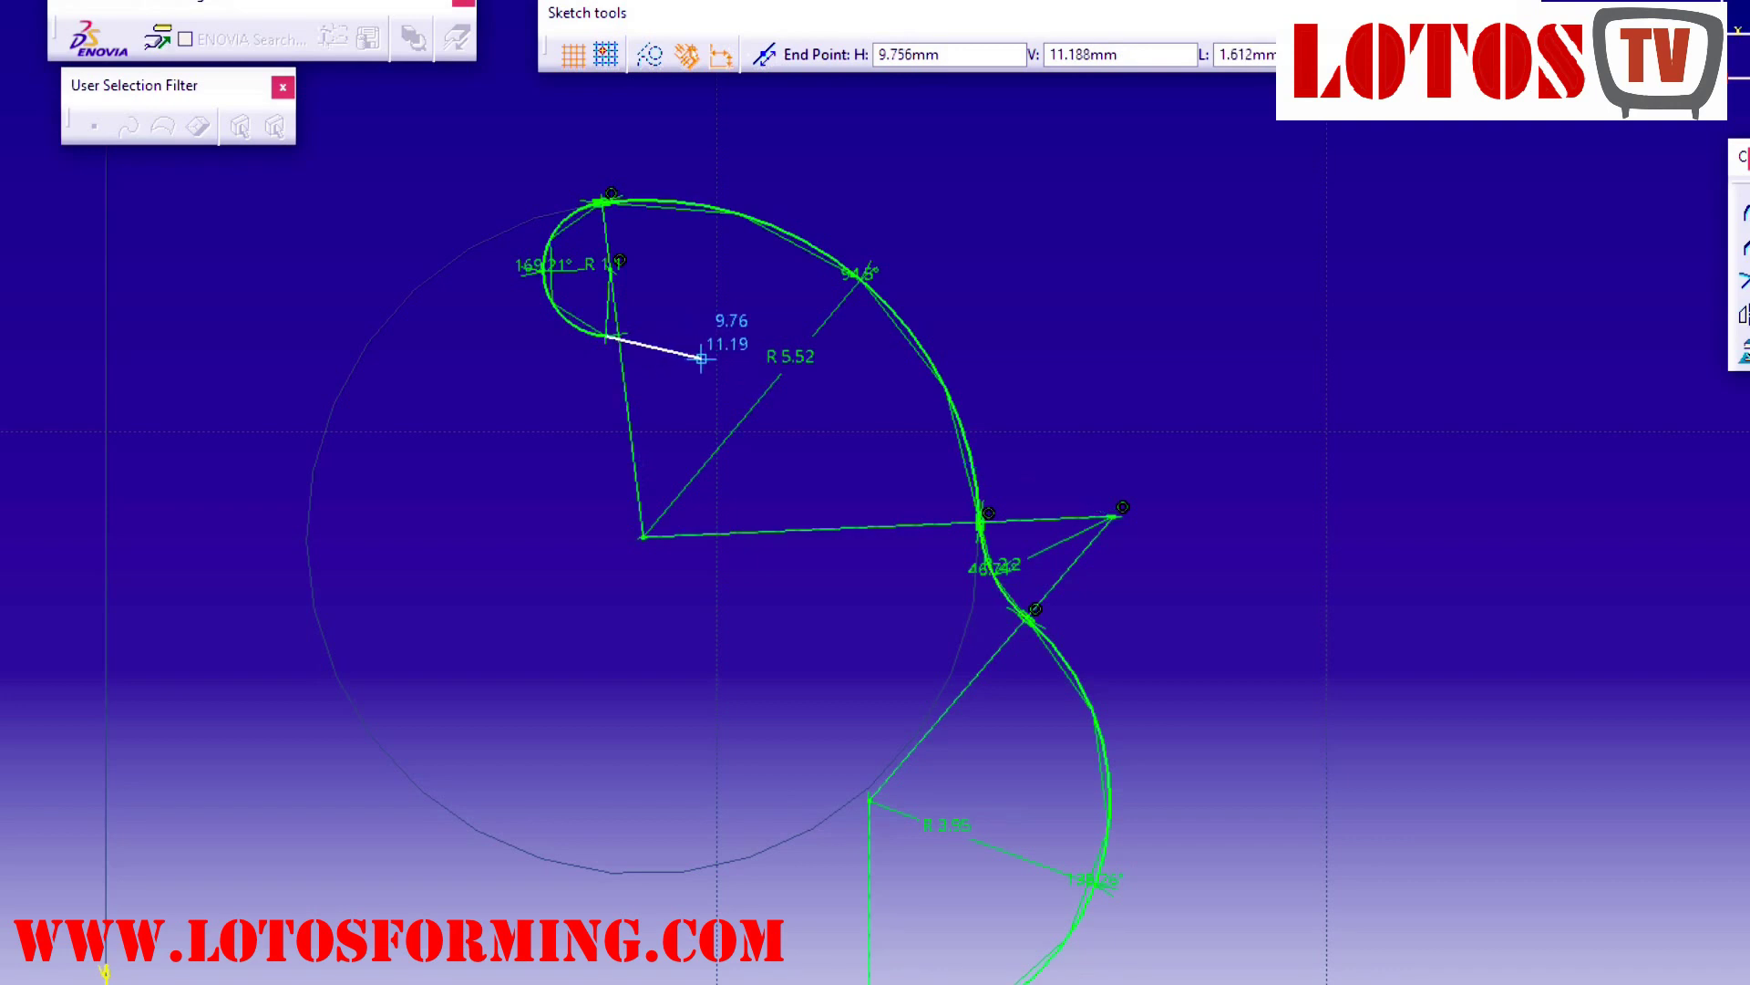
left_click(740, 345)
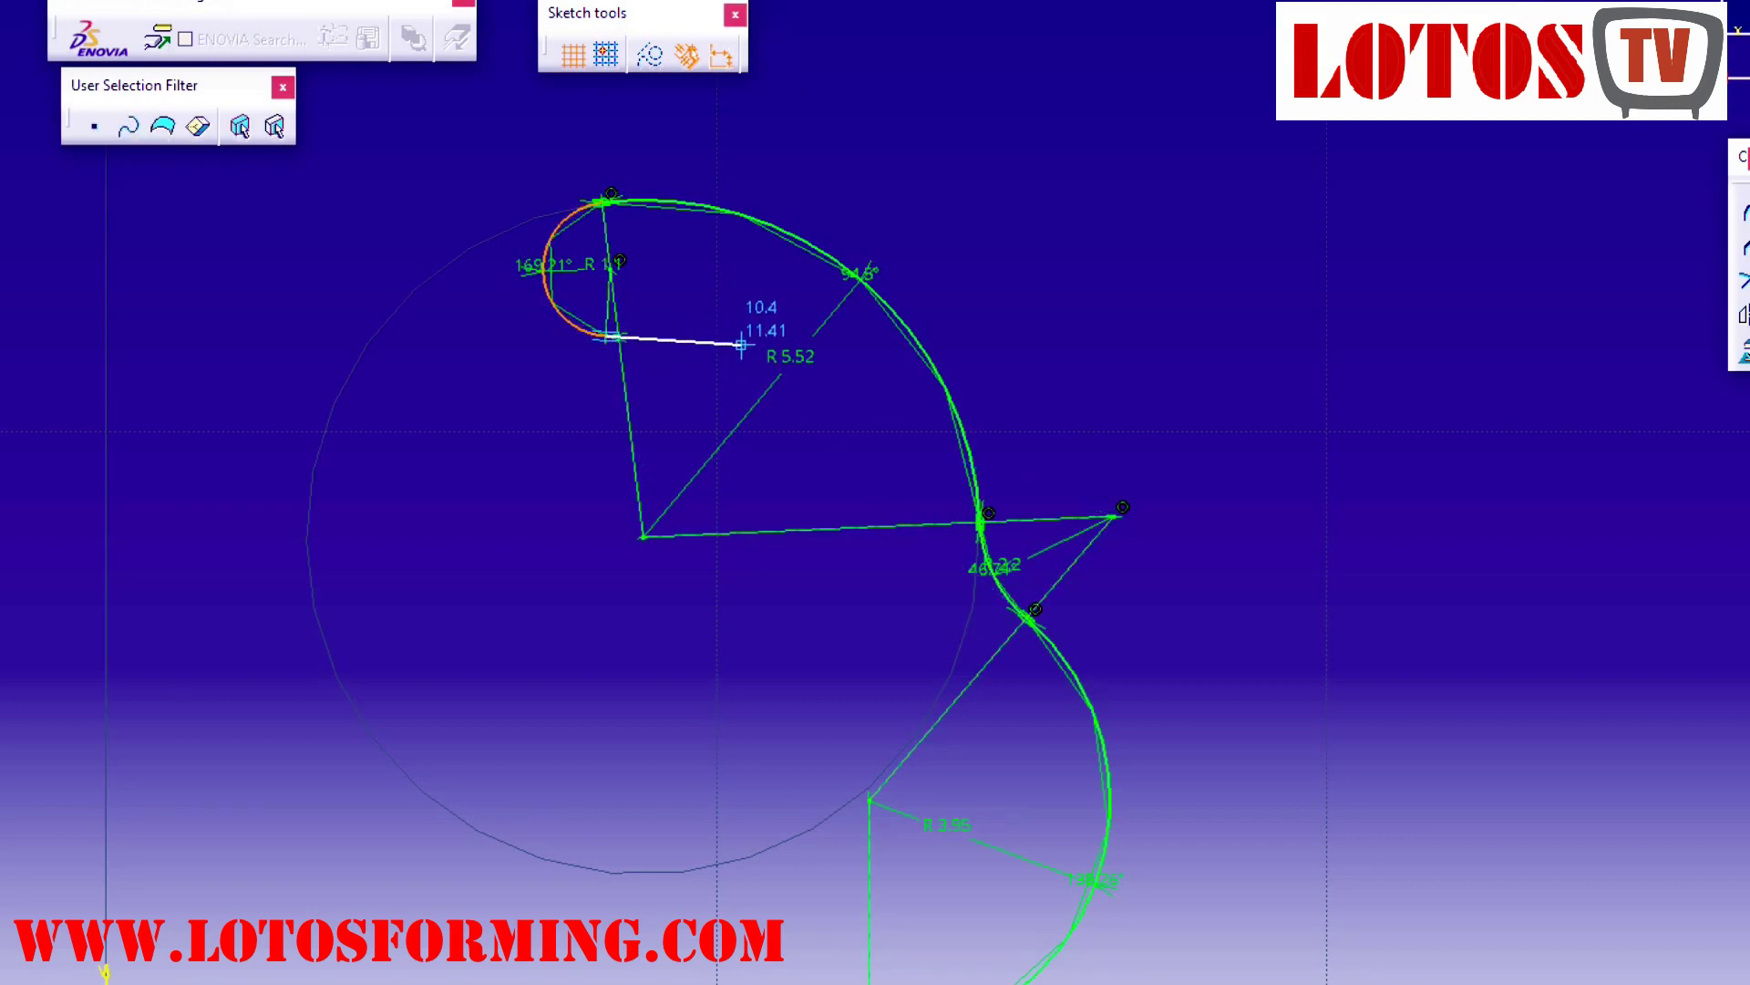
left_click(676, 402)
double_click(677, 402)
type("2.6")
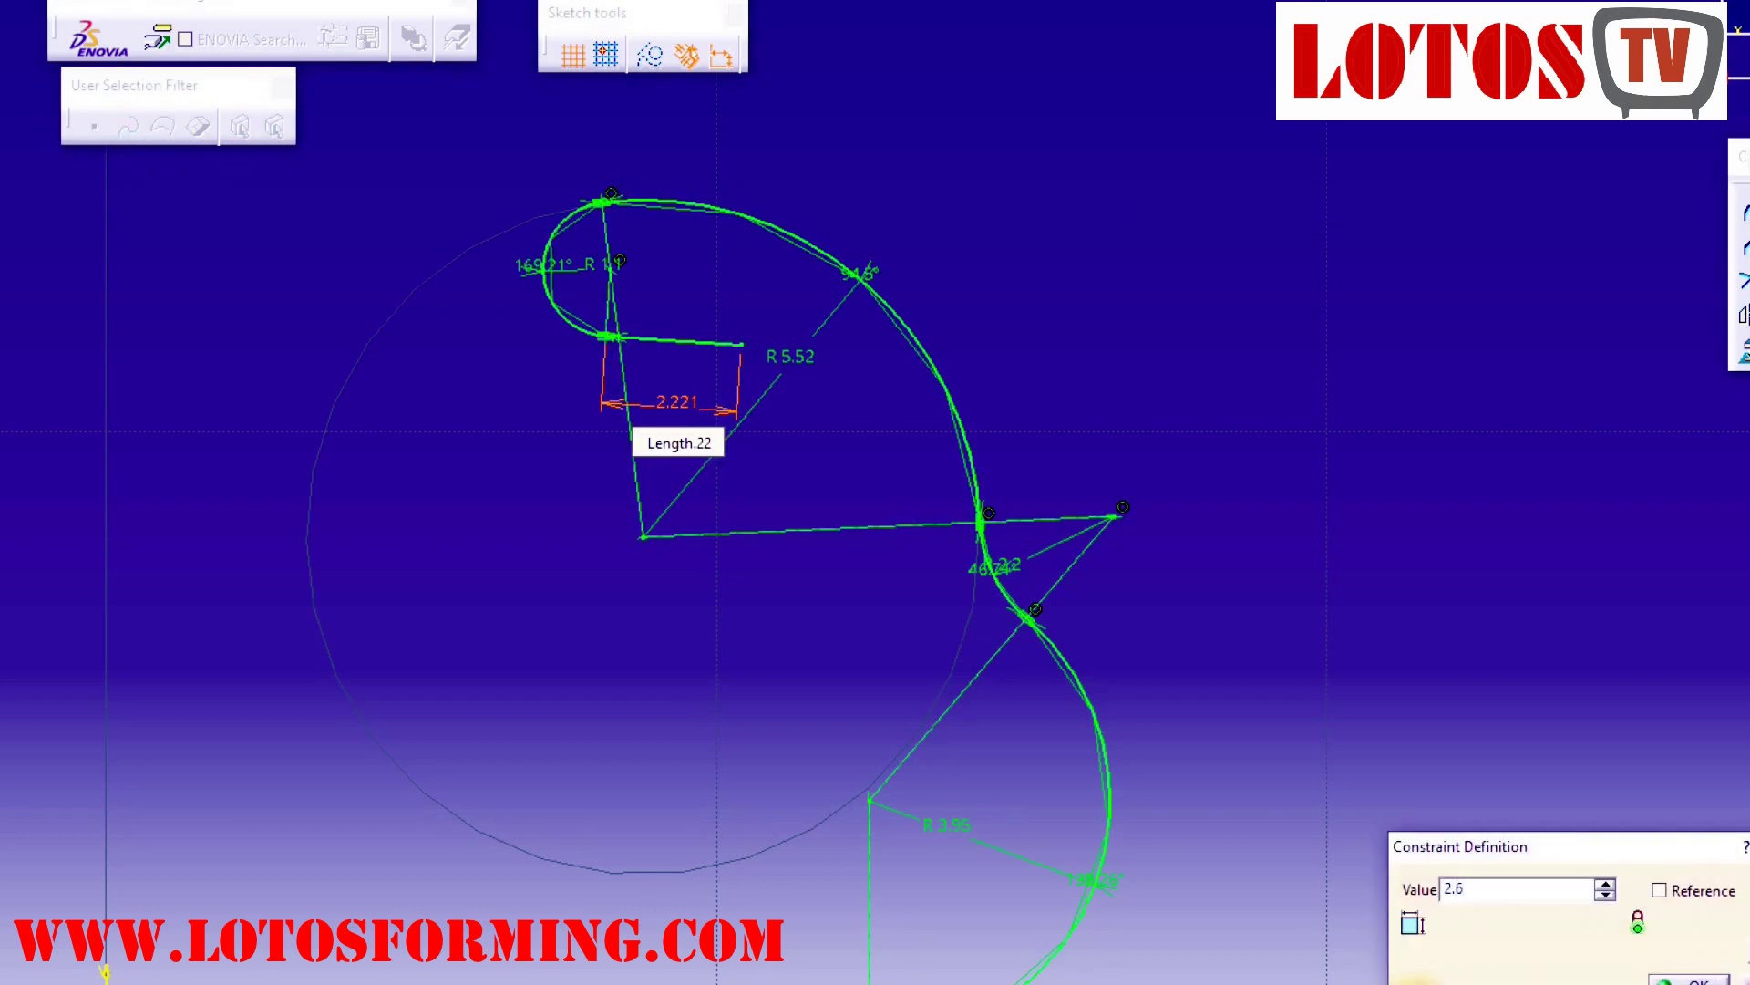
key("Return")
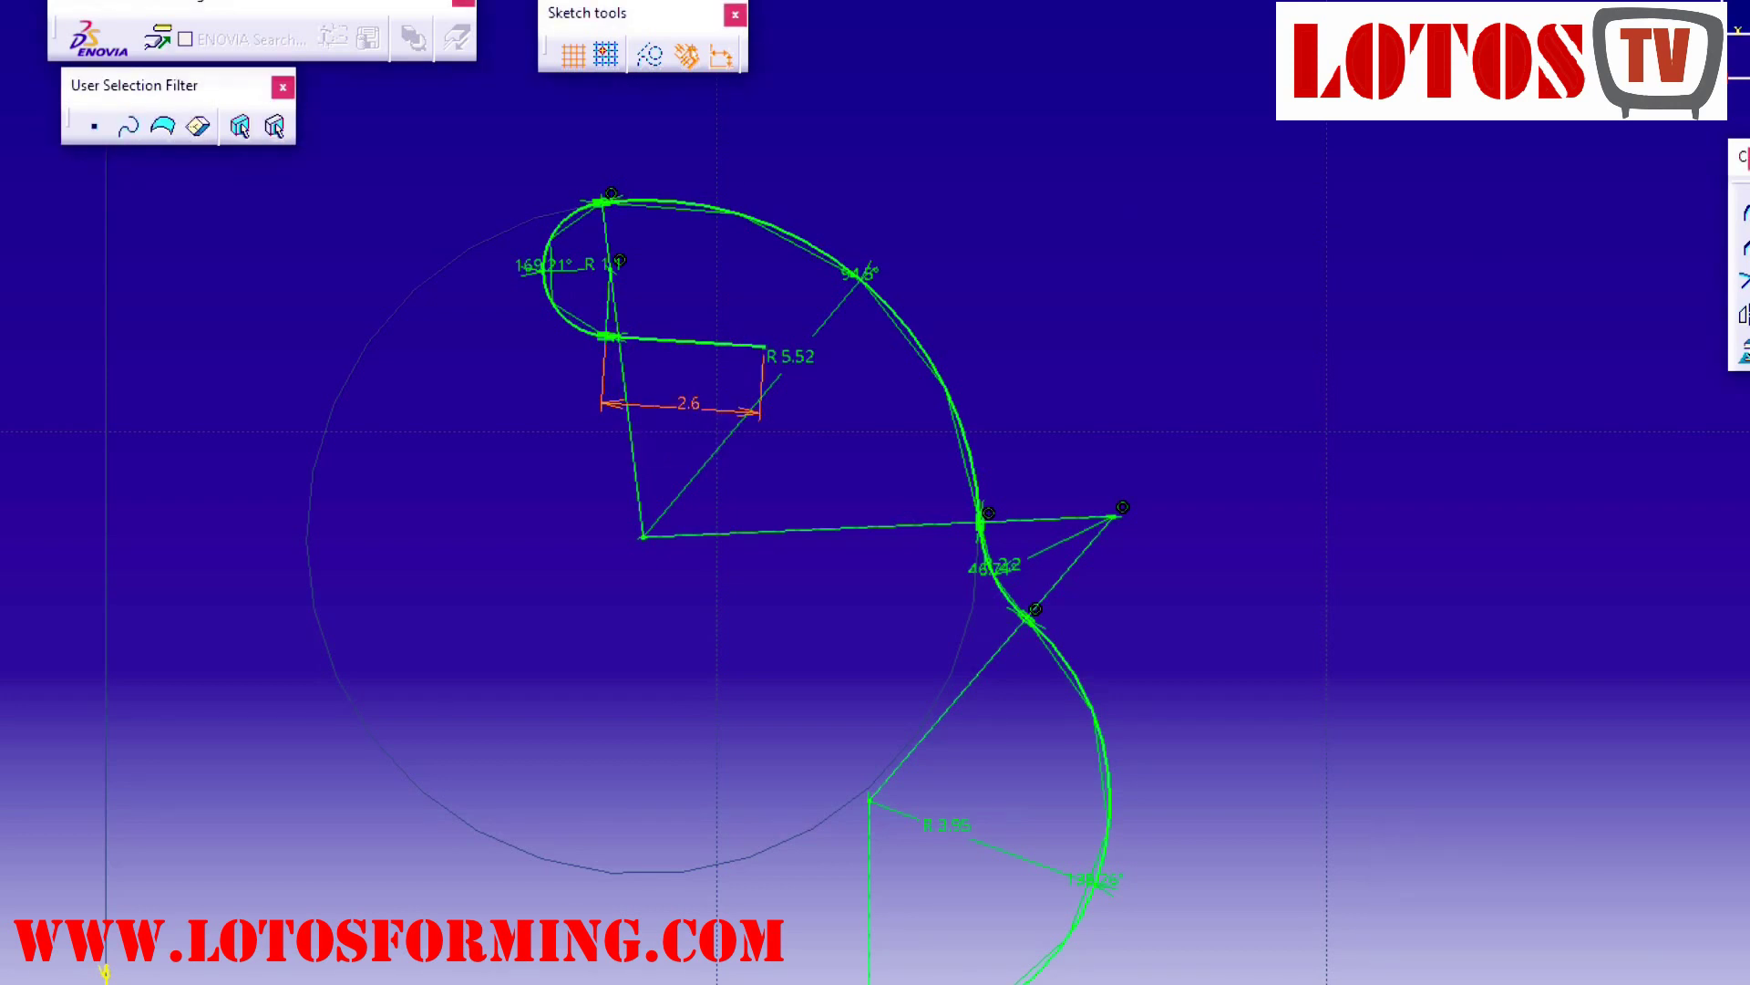
Mirror the whole half-profile, lines and arcs, about the vertical sketch axis.
middle_click_drag(835, 488, 835, 666, "ctrl")
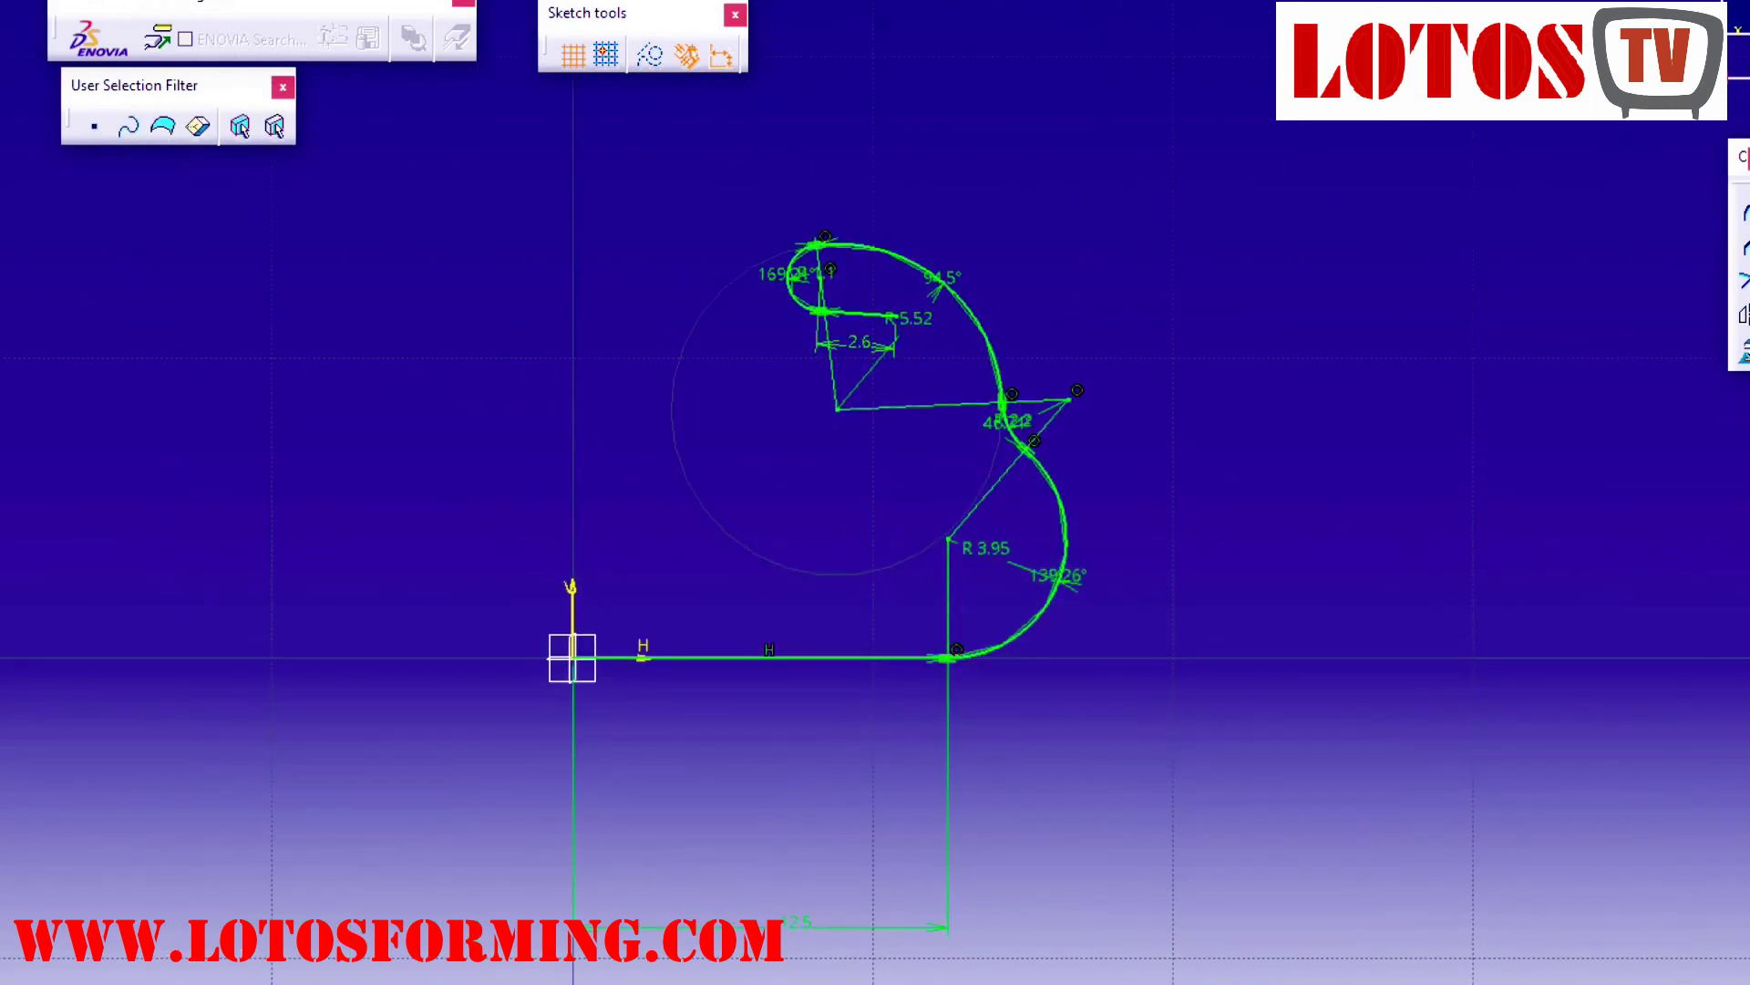
left_click(1744, 315)
mouse_move(1408, 124)
left_mouse_down()
mouse_move(1039, 418)
mouse_move(482, 927)
left_mouse_up()
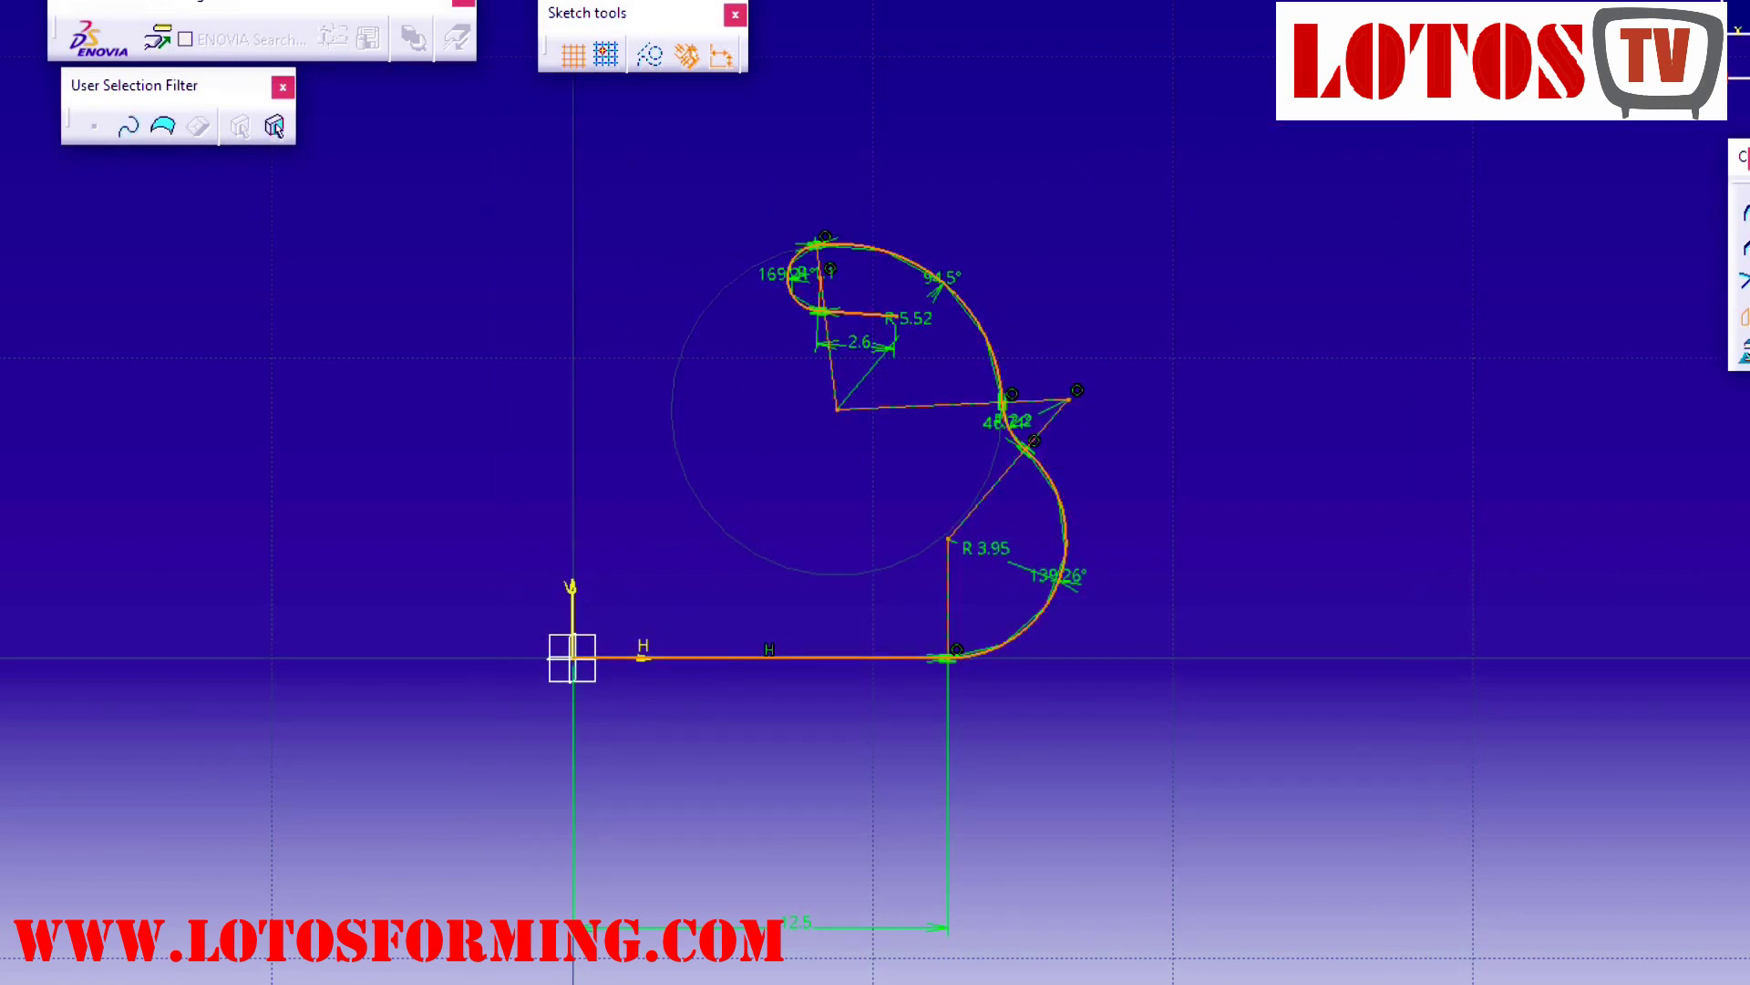
left_click(571, 613)
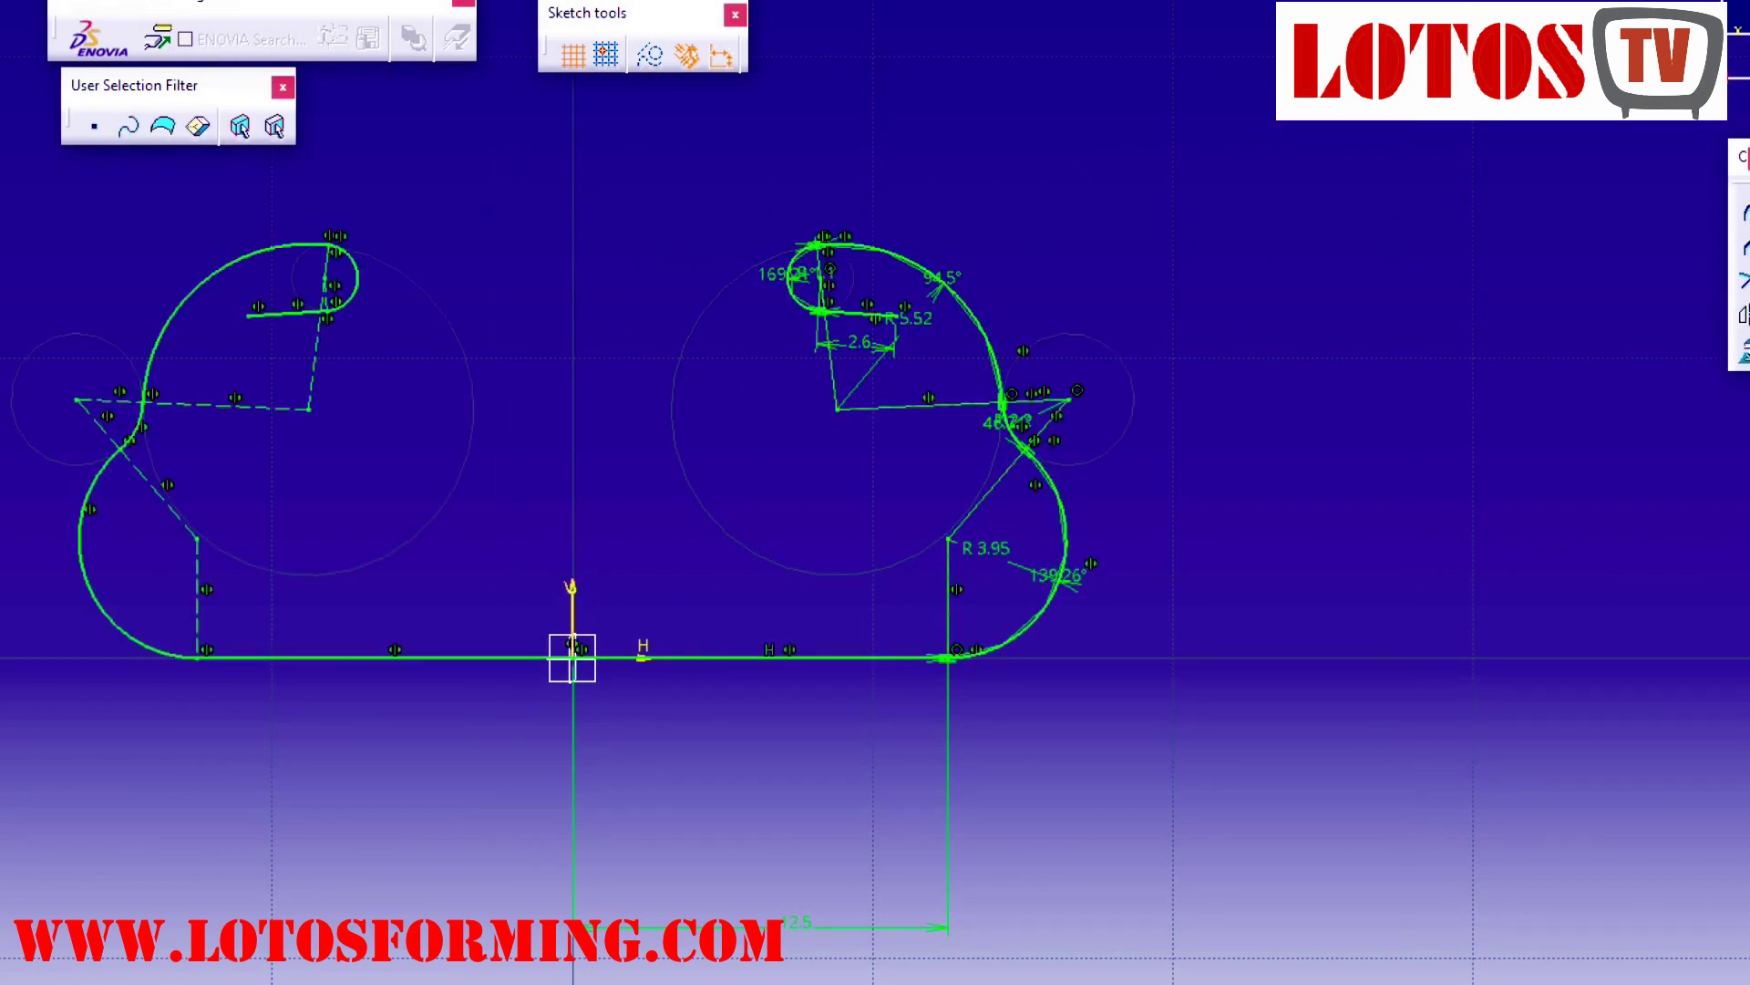
mouse_move(572, 613)
middle_mouse_down()
mouse_move(953, 725)
mouse_move(803, 663)
middle_mouse_up()
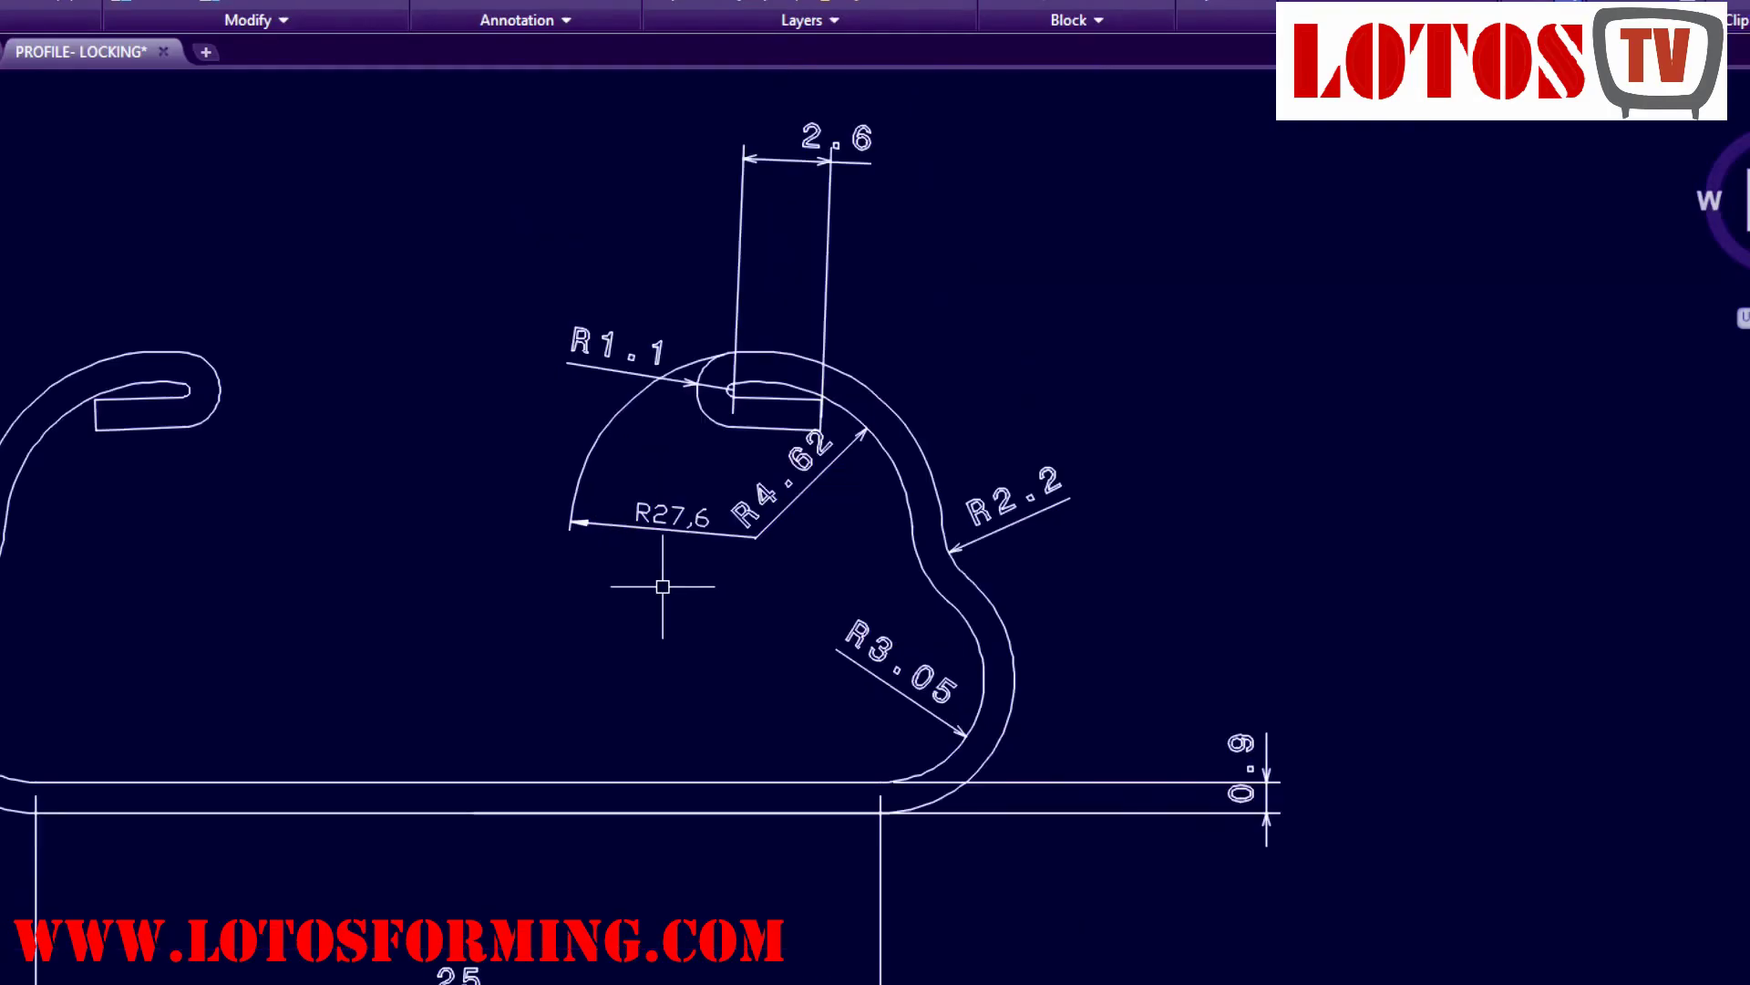
Check the sheet thickness in the AutoCAD drawing and, in CATIA, pad the open profile sketch 20 mm as Thick with Thickness1 of 0.9 mm.
scroll(664, 578, "down", 3)
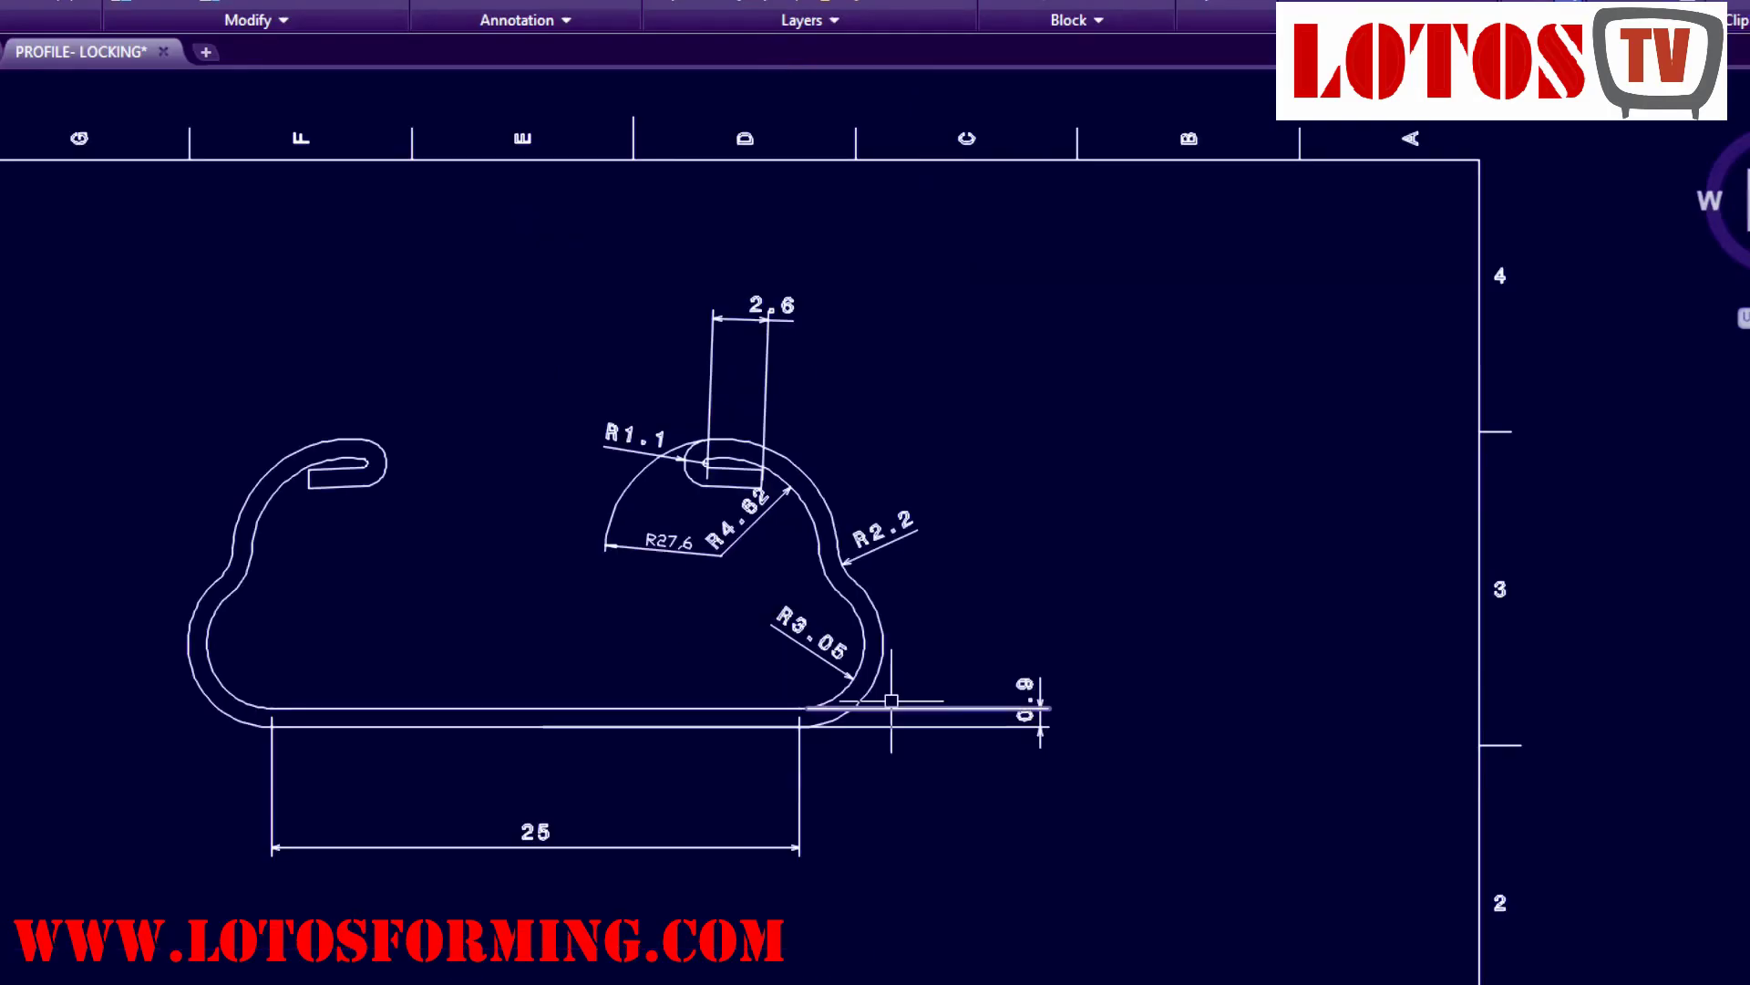
scroll(891, 703, "up", 5)
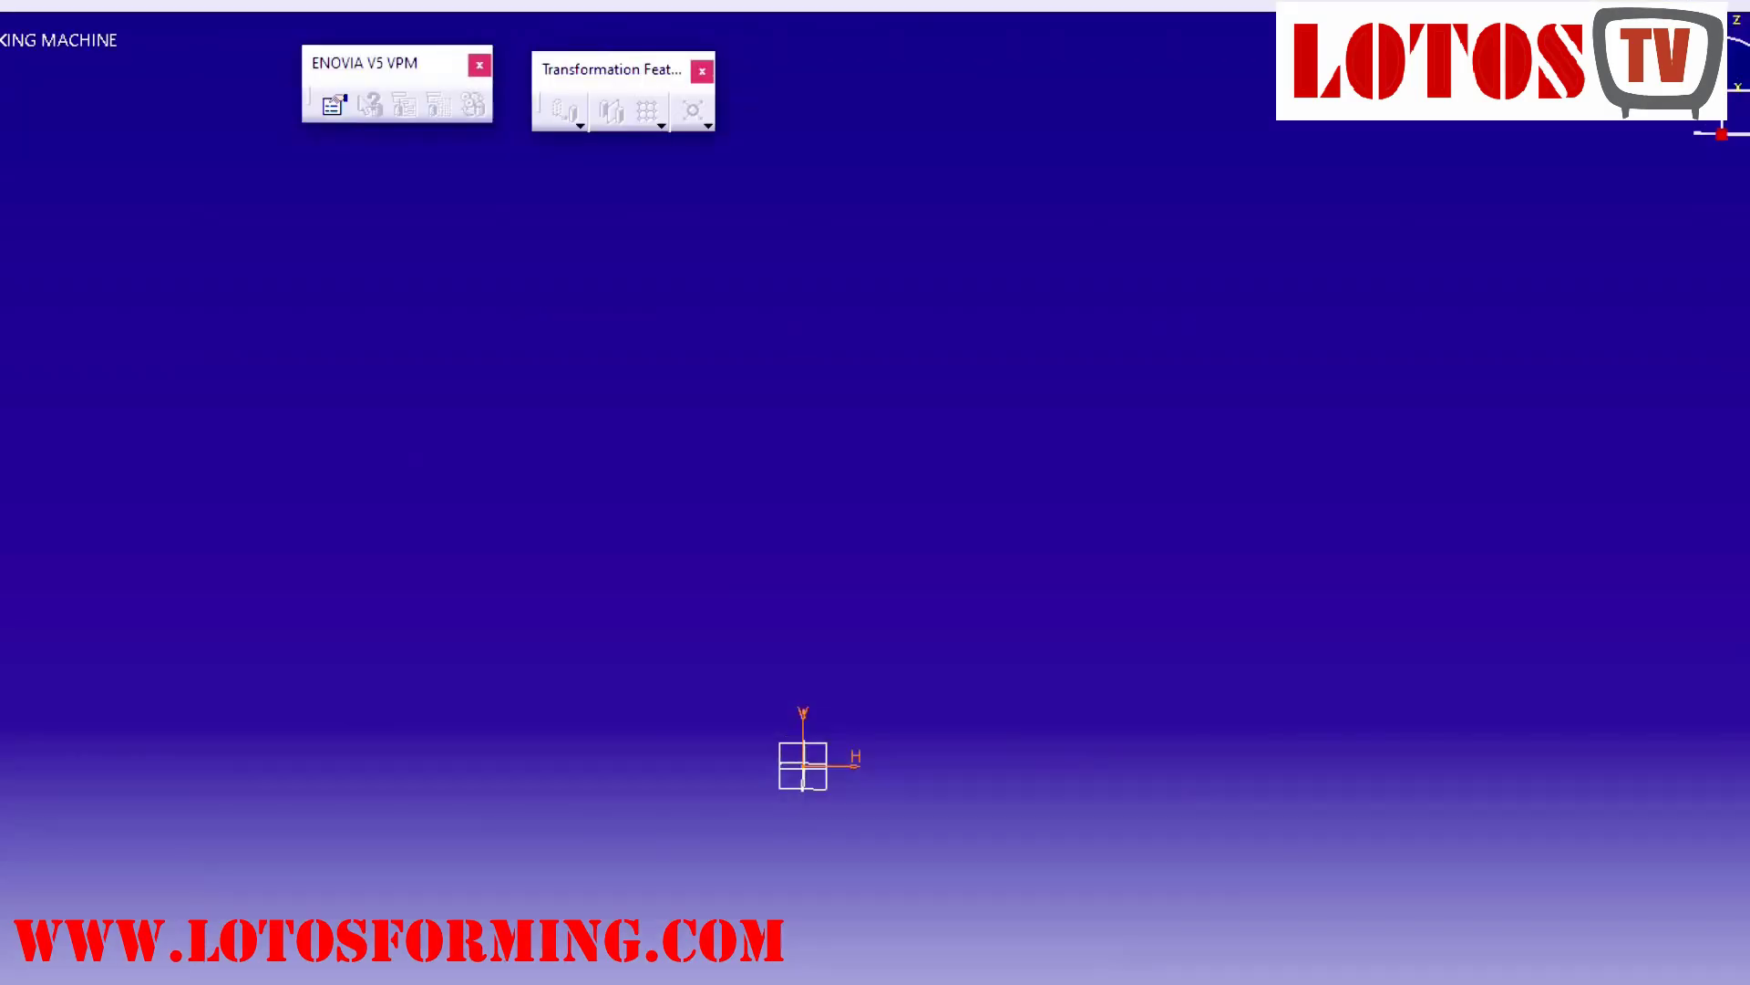
key("Escape")
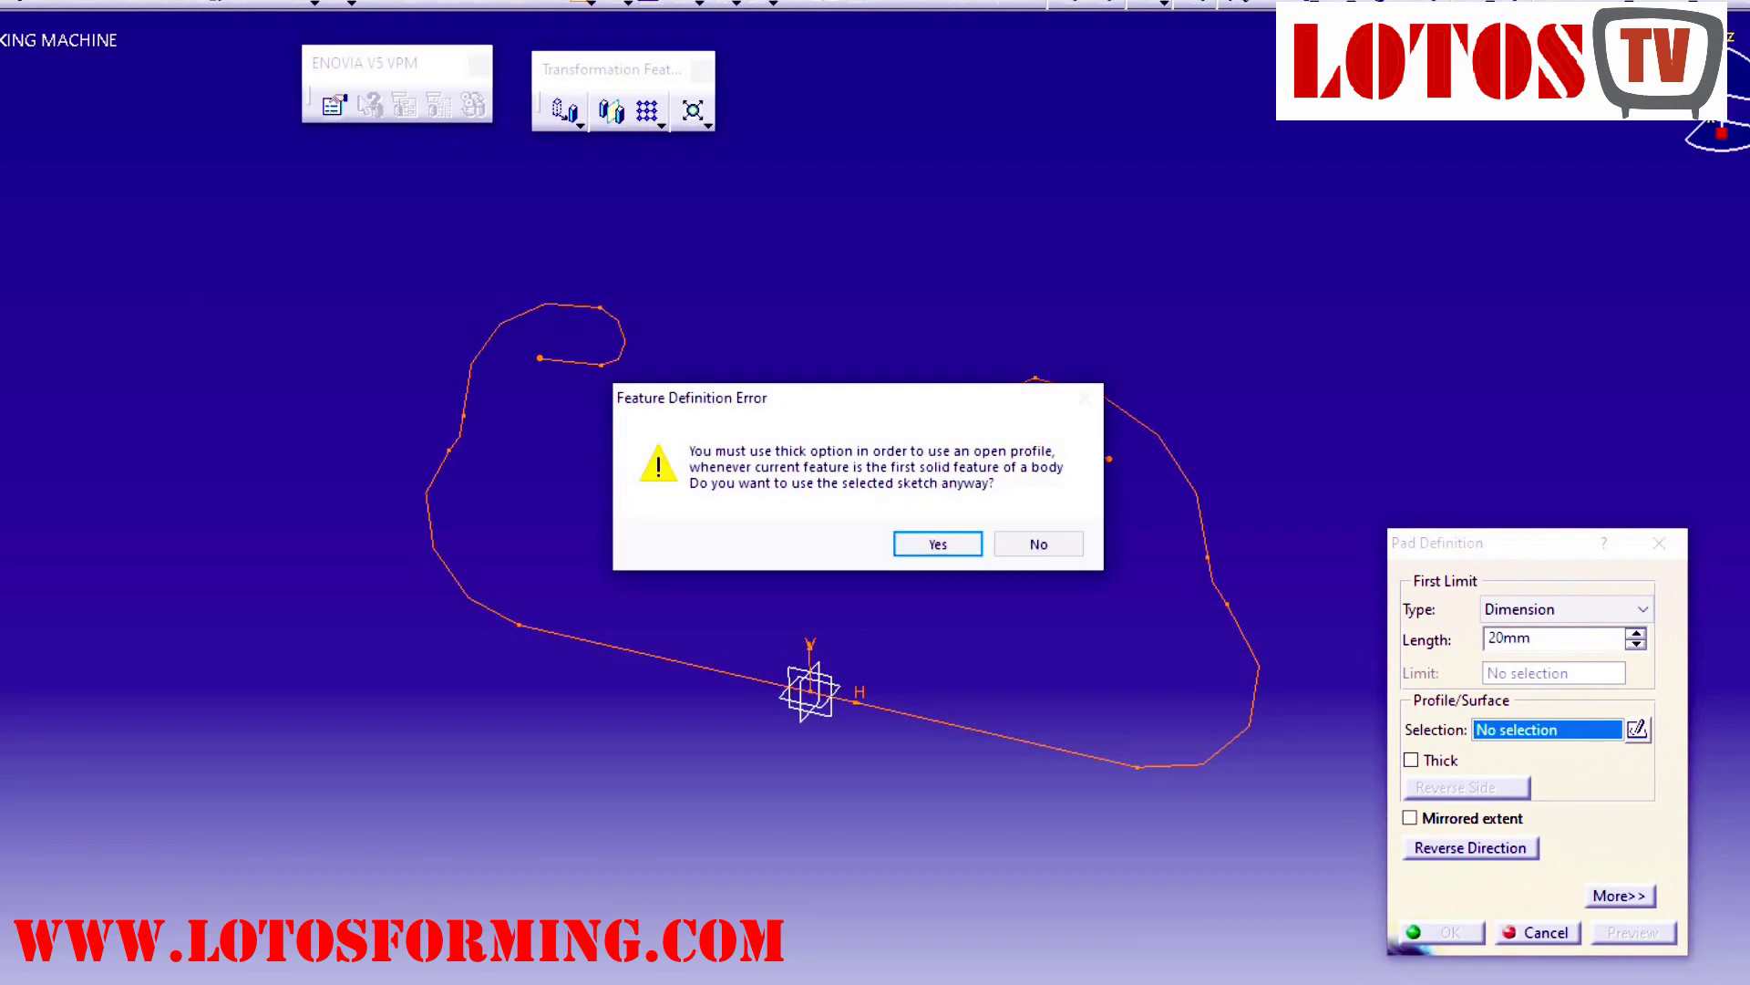
key("Return")
left_click(1411, 760)
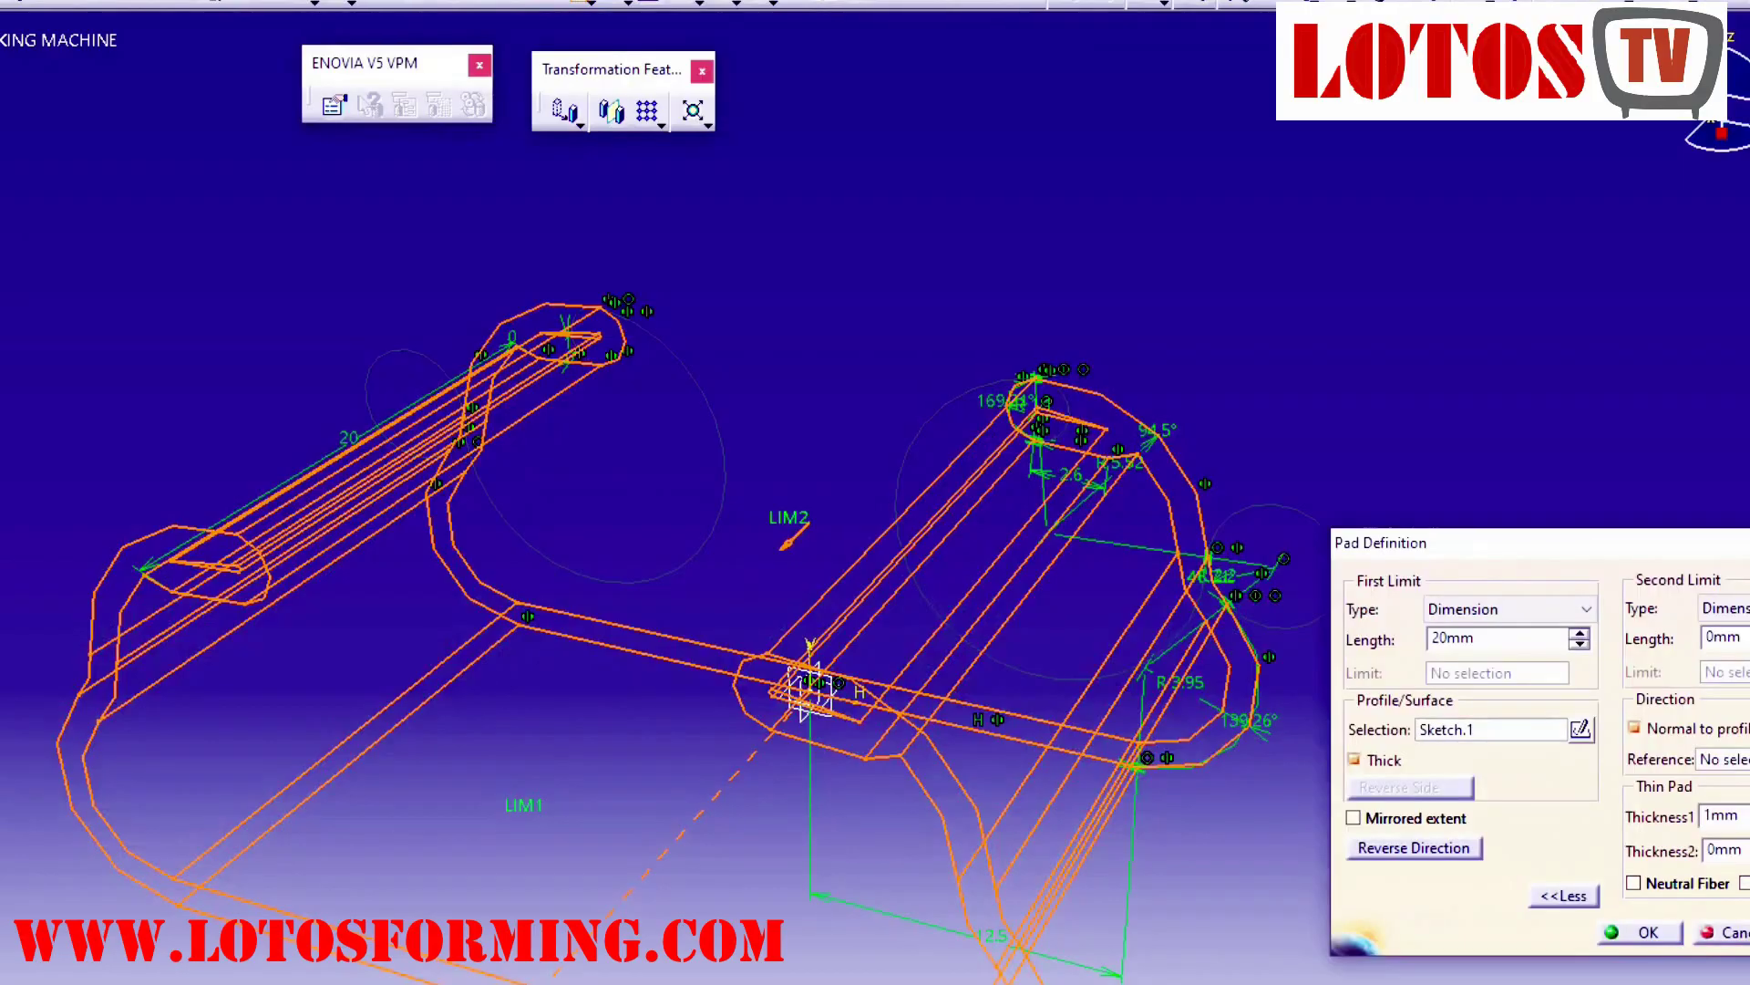
double_click(1721, 815)
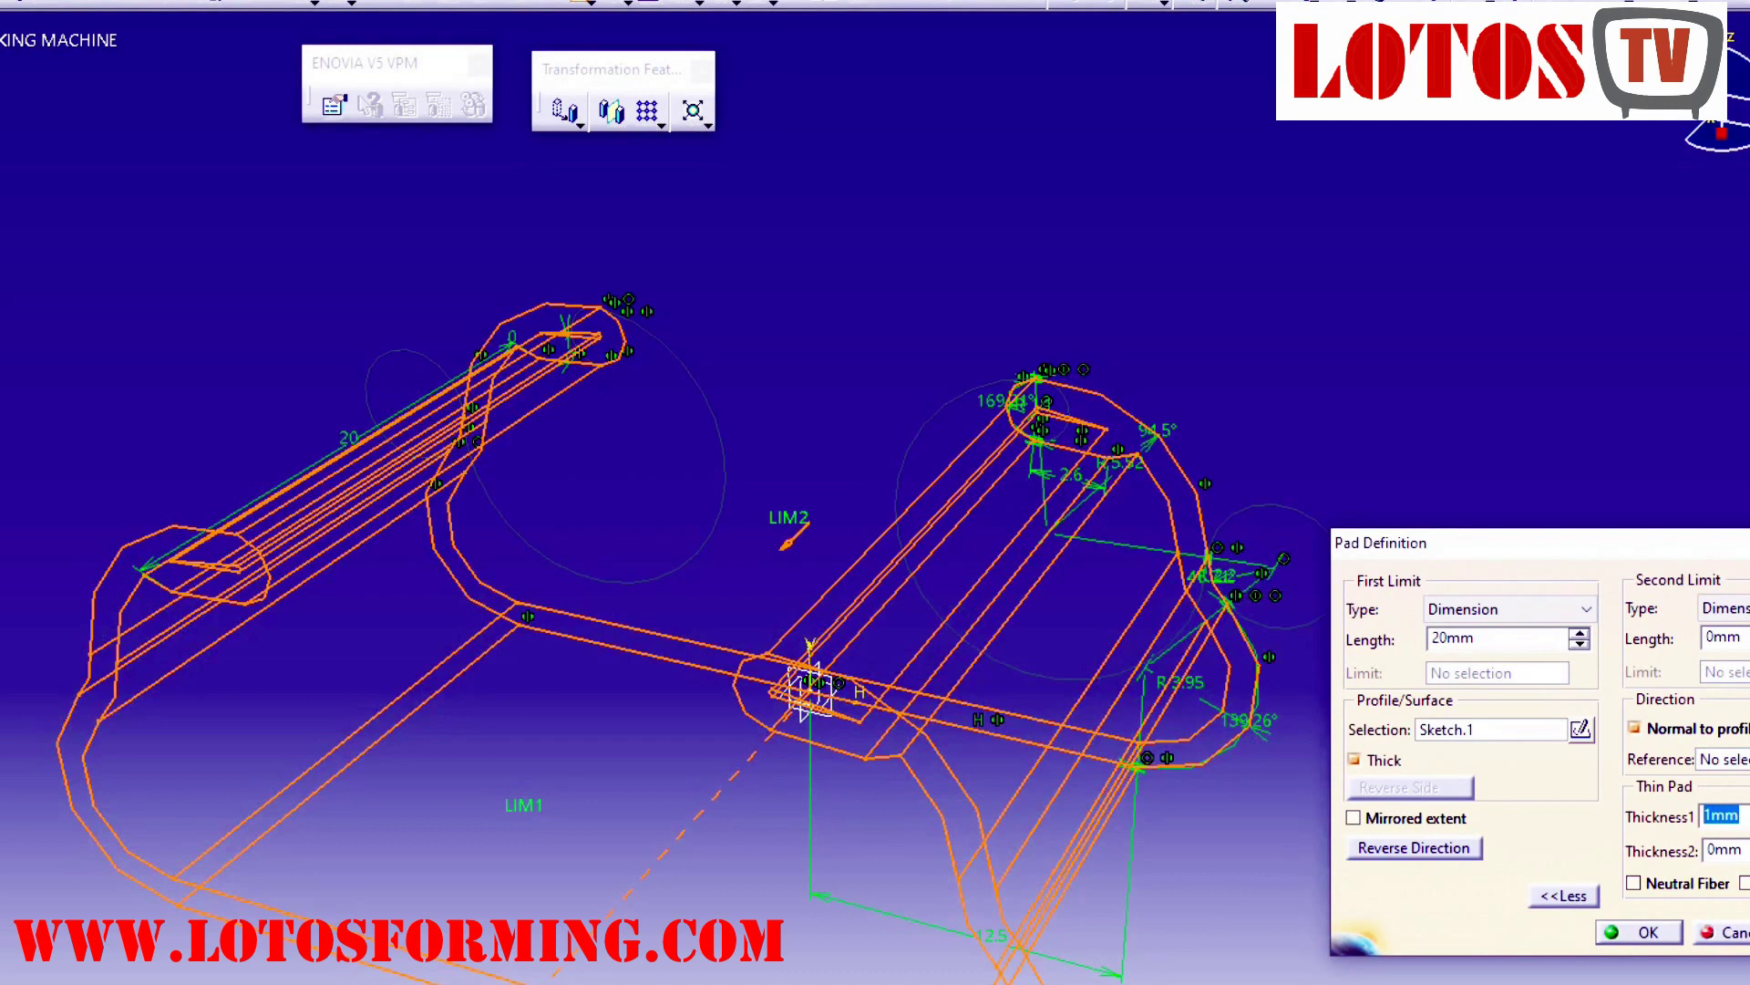
key("Return")
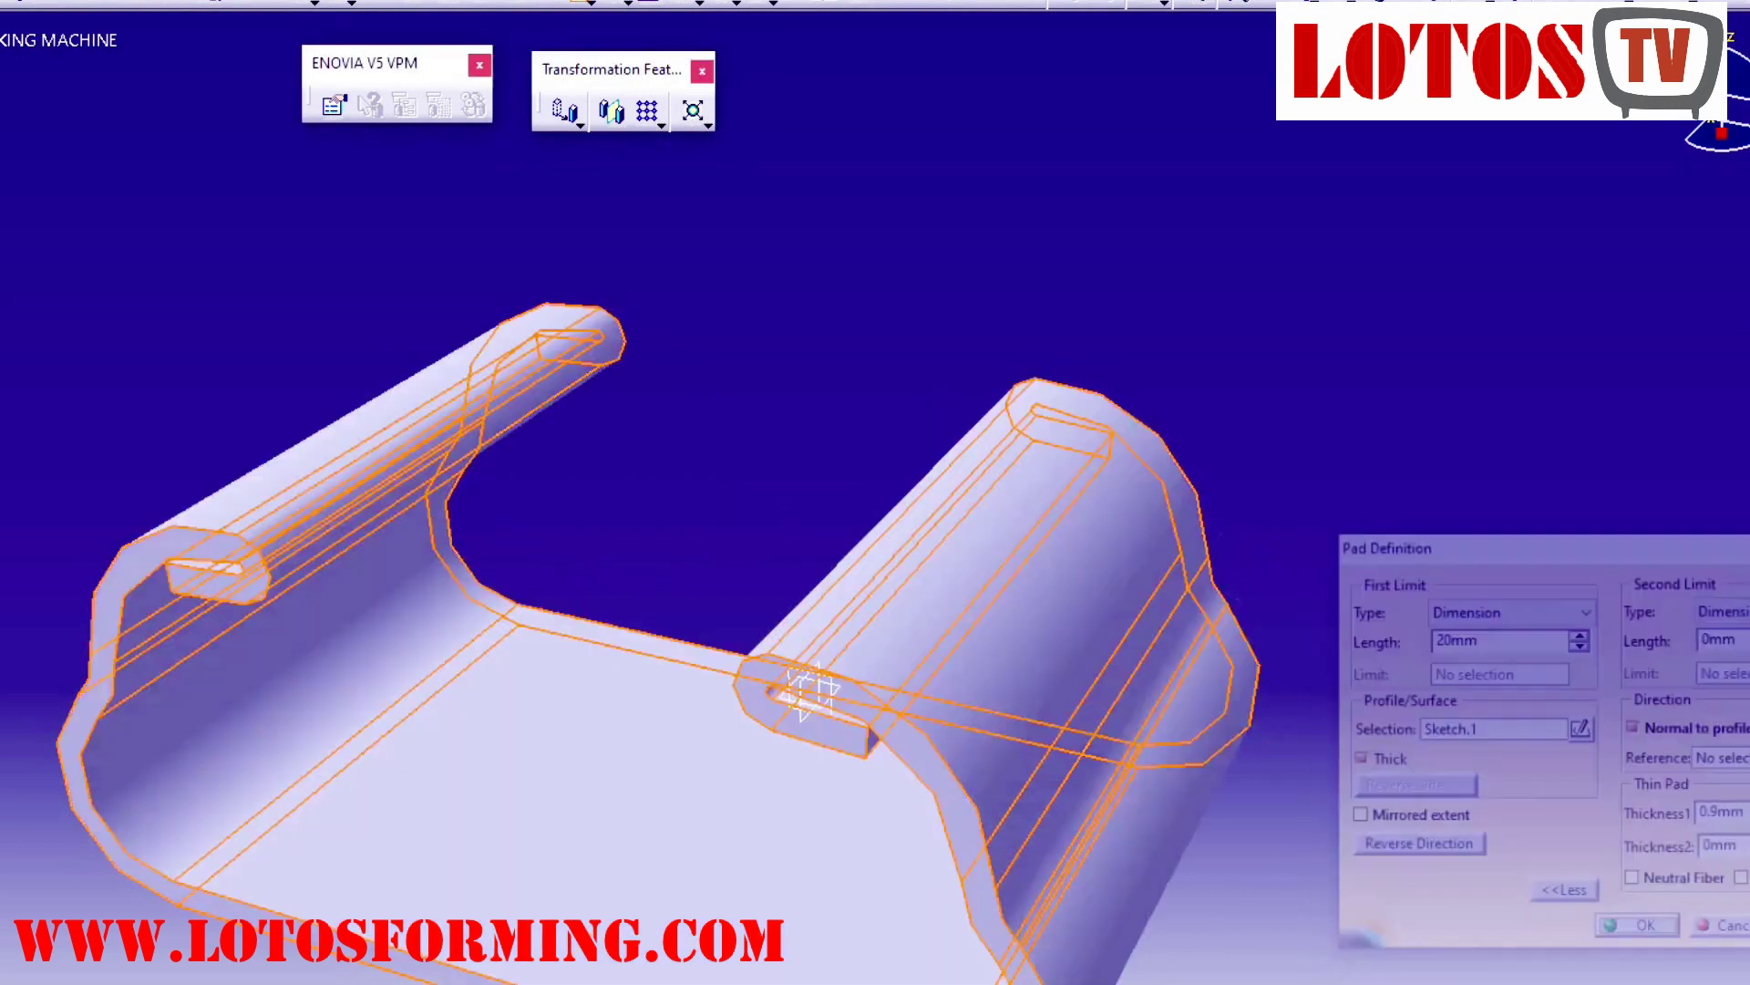
key("Escape")
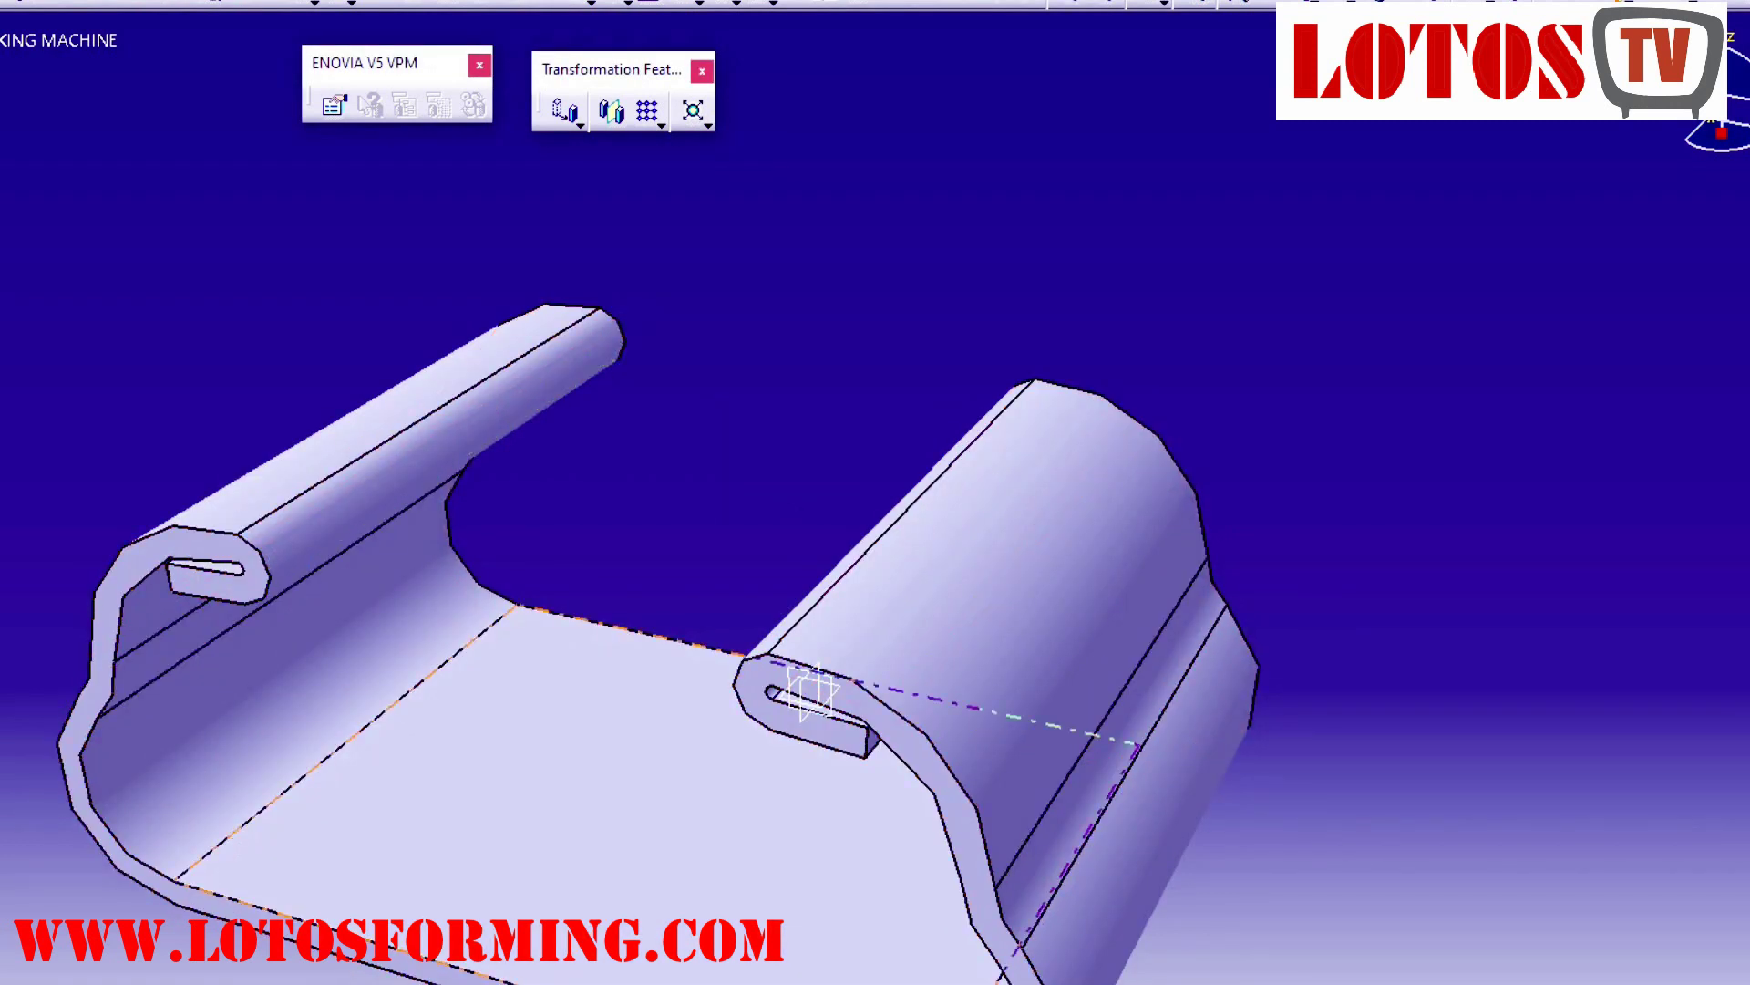
mouse_move(781, 695)
middle_mouse_down()
mouse_move(781, 723)
mouse_move(836, 726)
mouse_move(782, 727)
mouse_move(803, 725)
middle_mouse_up()
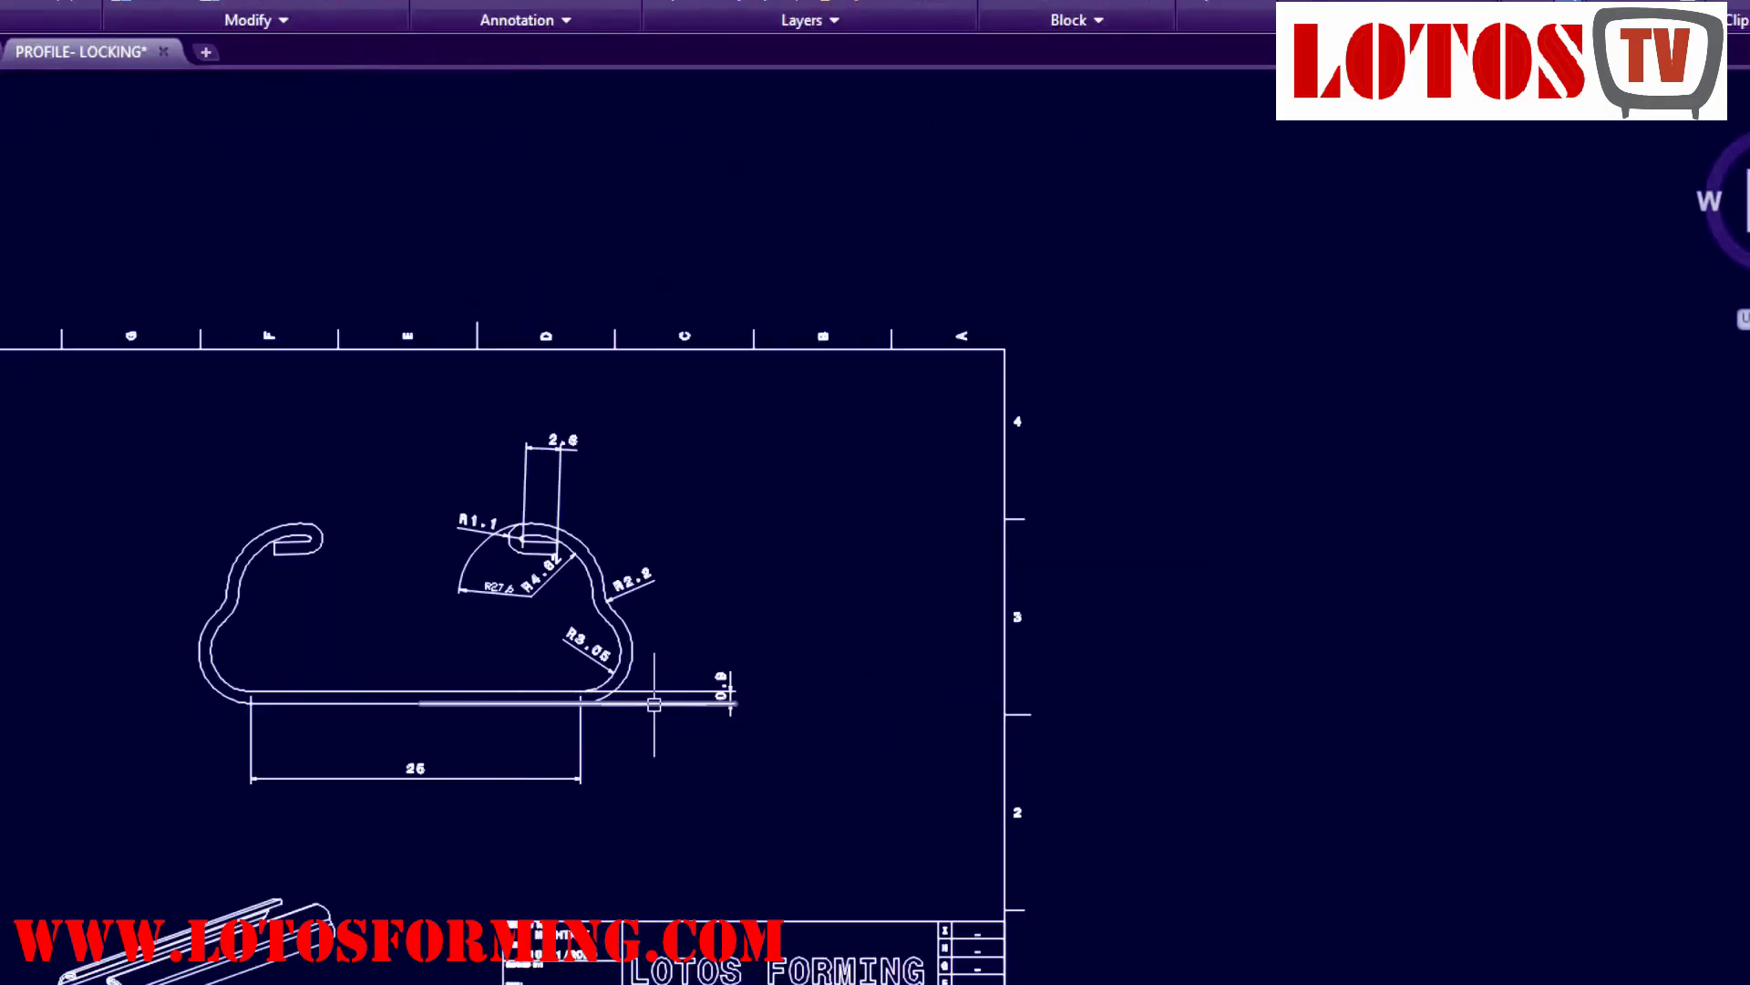
scroll(176, 590, "up", 1)
scroll(176, 590, "down", 1)
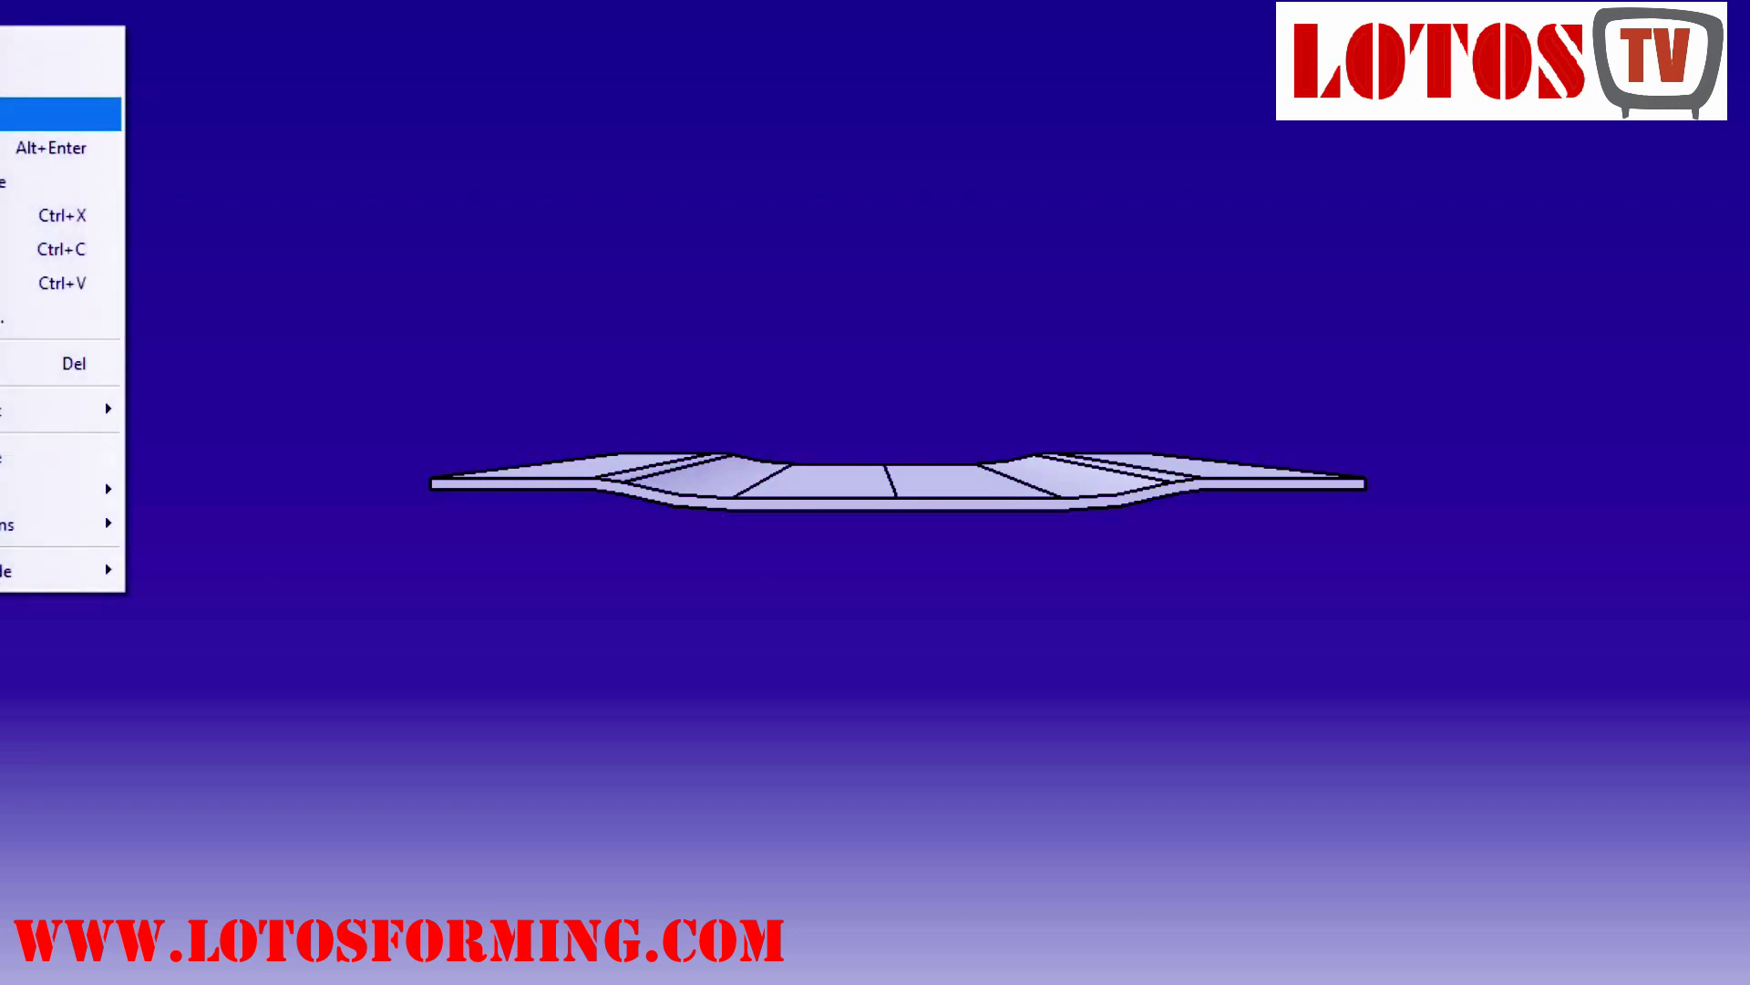
In the CATIA assembly, show the early hidden forming passes one after another, from the shallow bends through the folding of the edge hems.
left_click(58, 114)
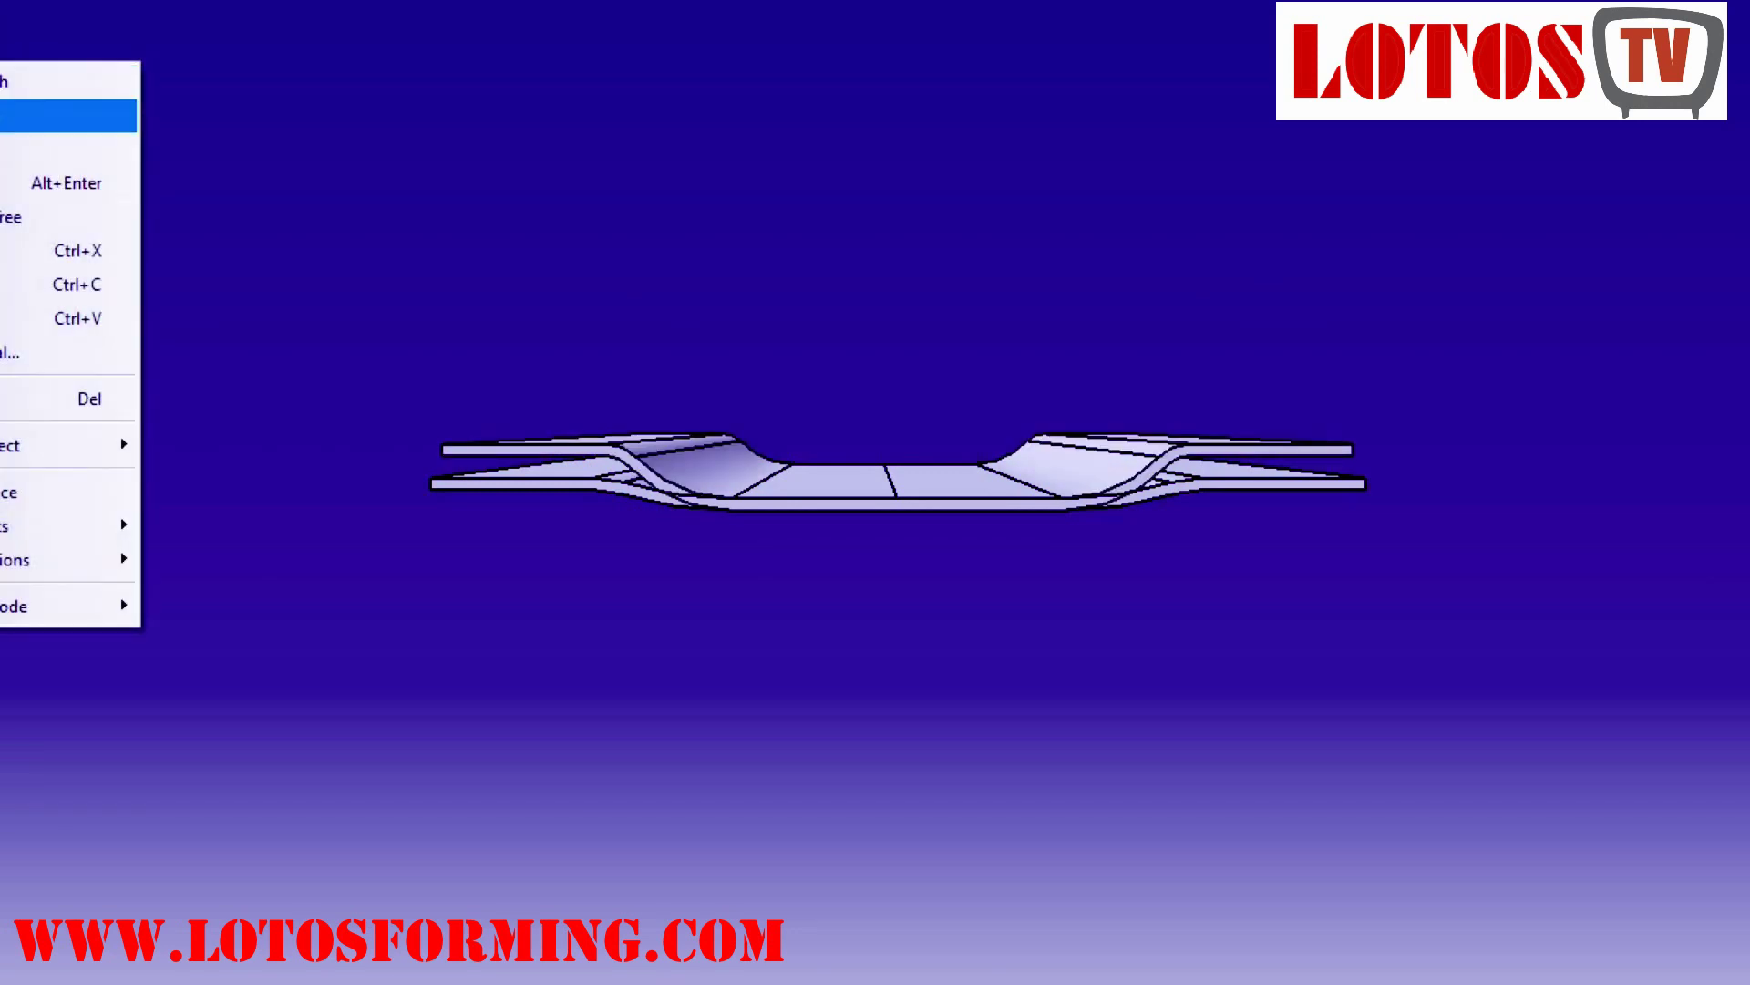
left_click(58, 150)
right_click(2, 116)
left_click(58, 206)
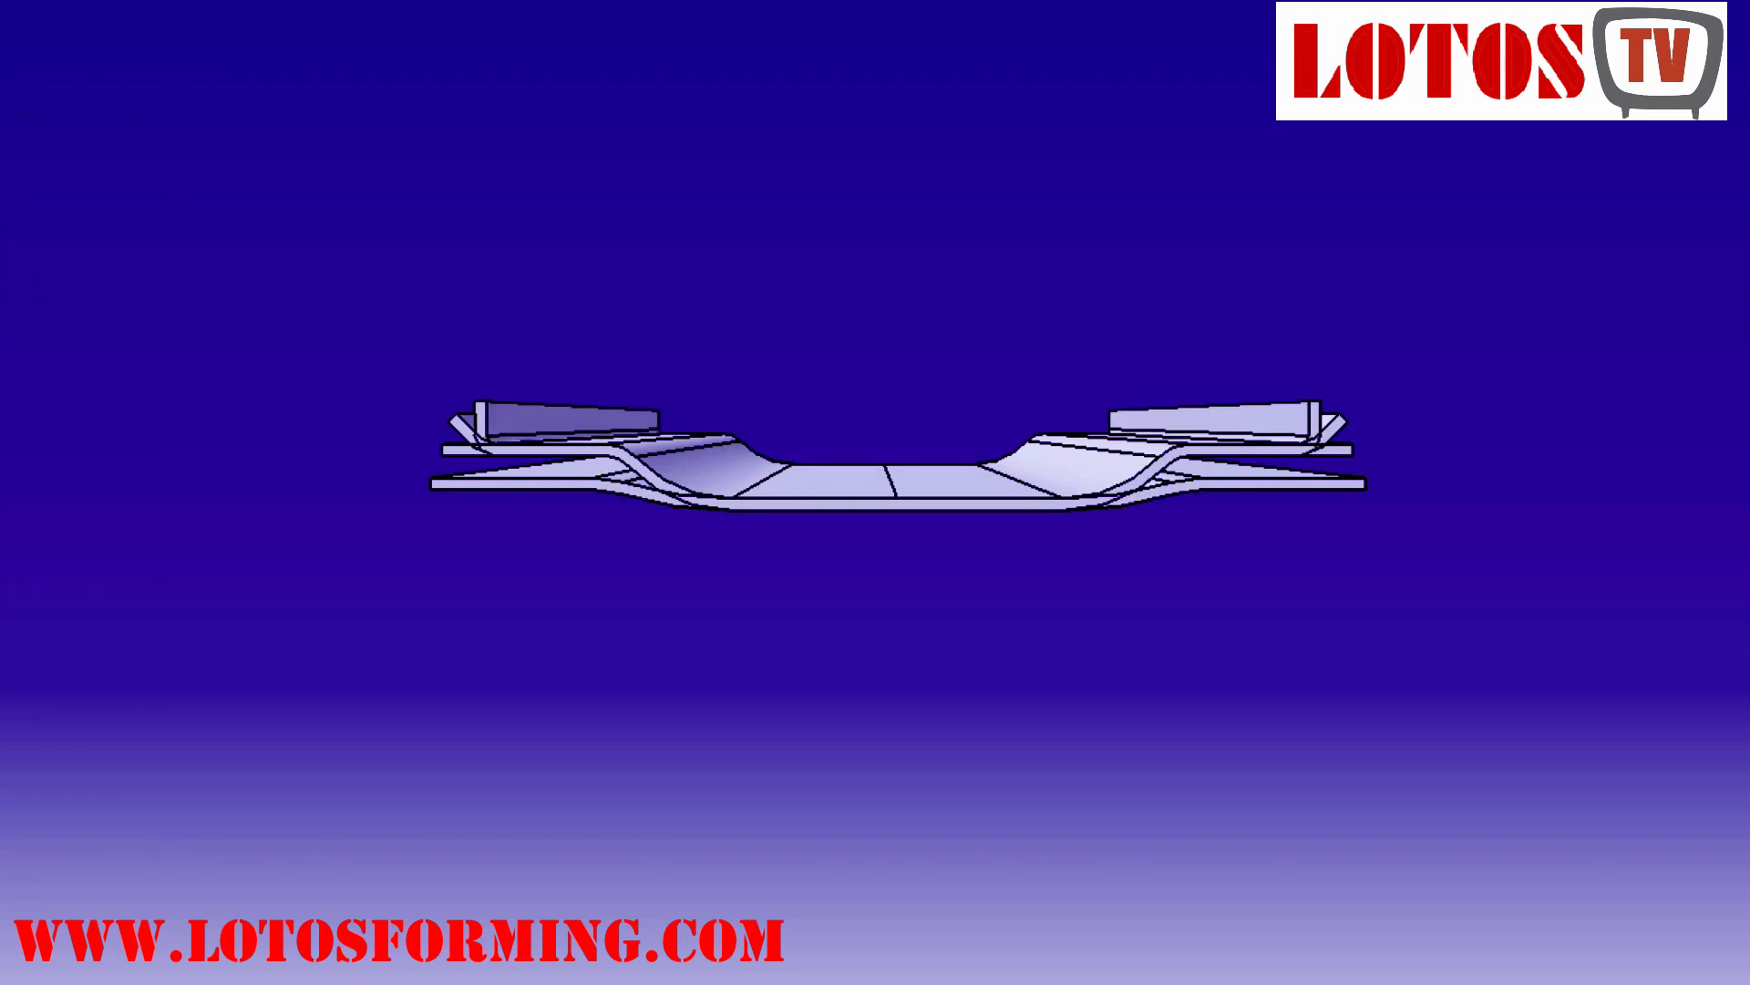
right_click(2, 153)
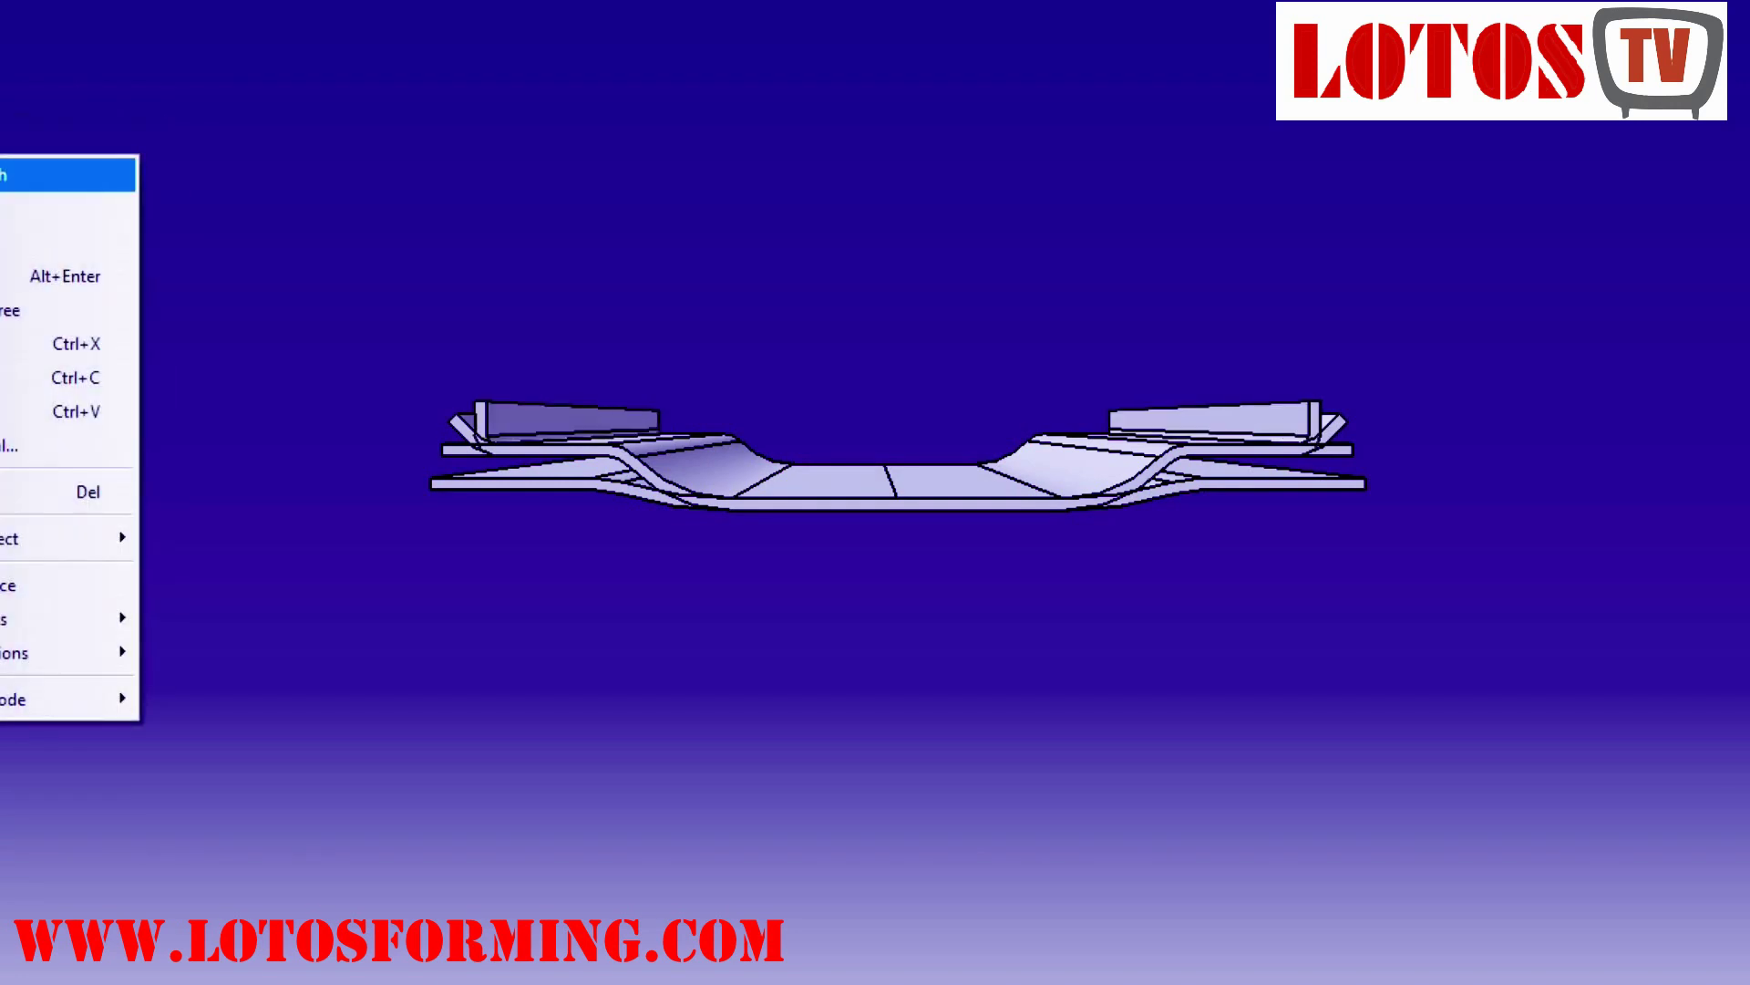
left_click(58, 242)
right_click(2, 197)
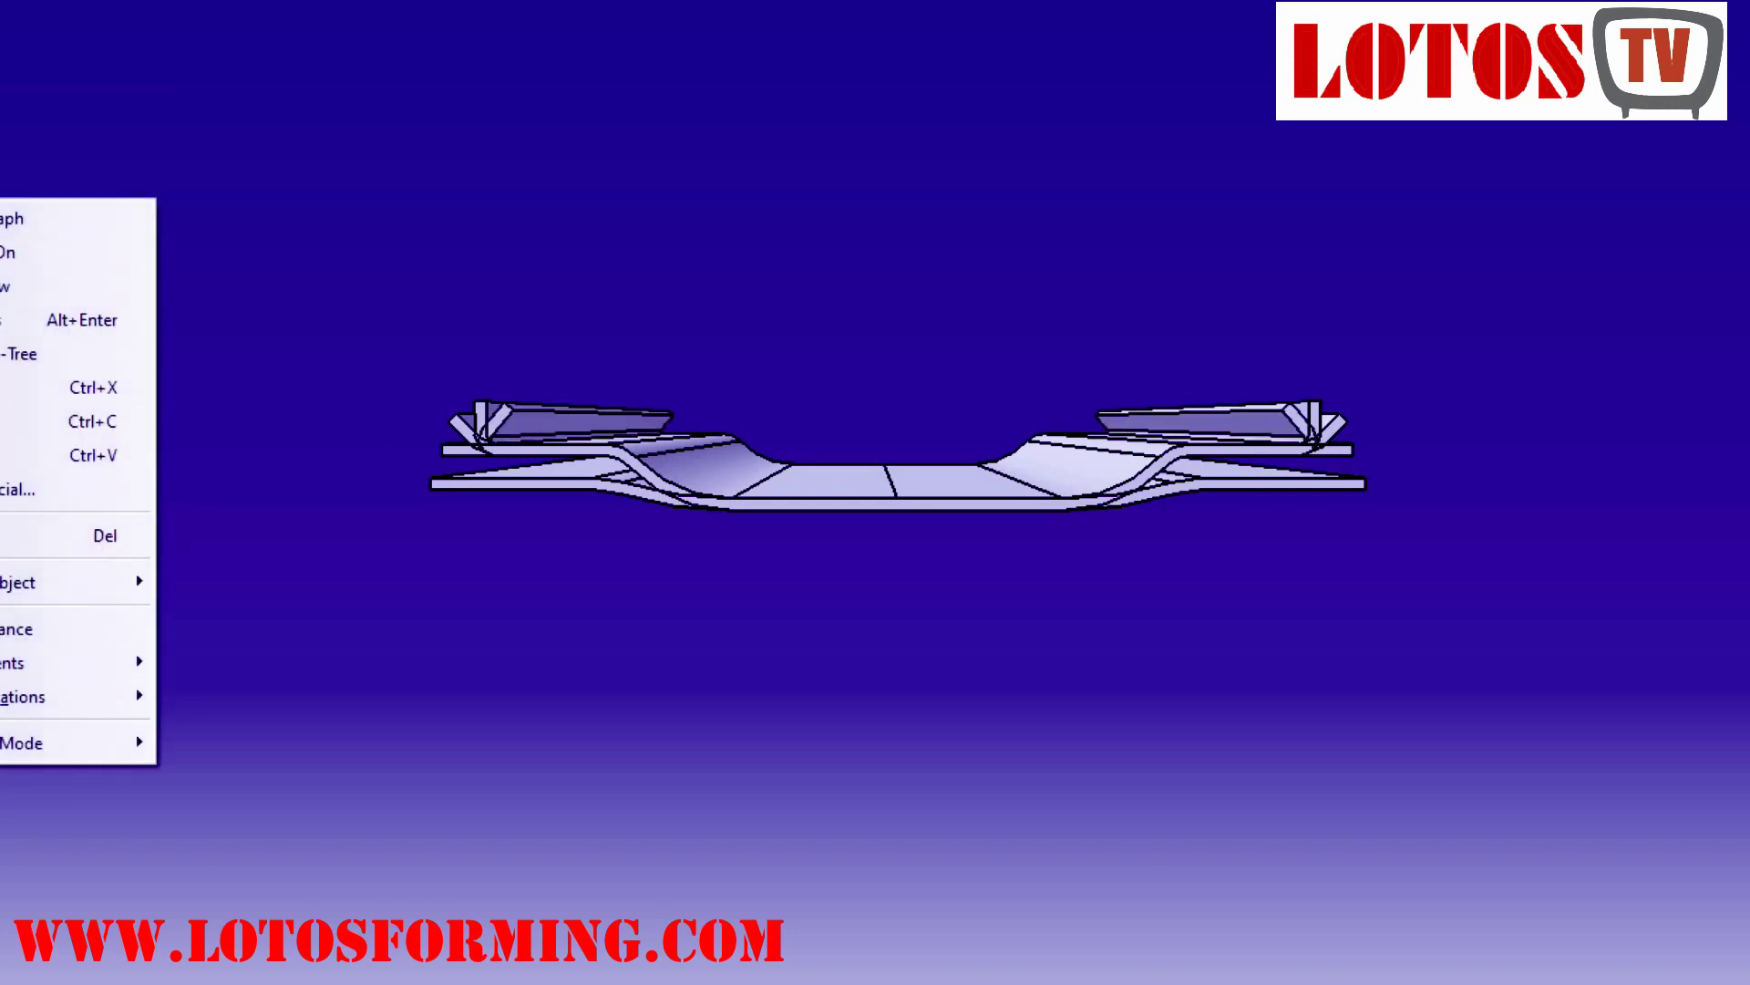
left_click(58, 286)
right_click(2, 231)
left_click(58, 320)
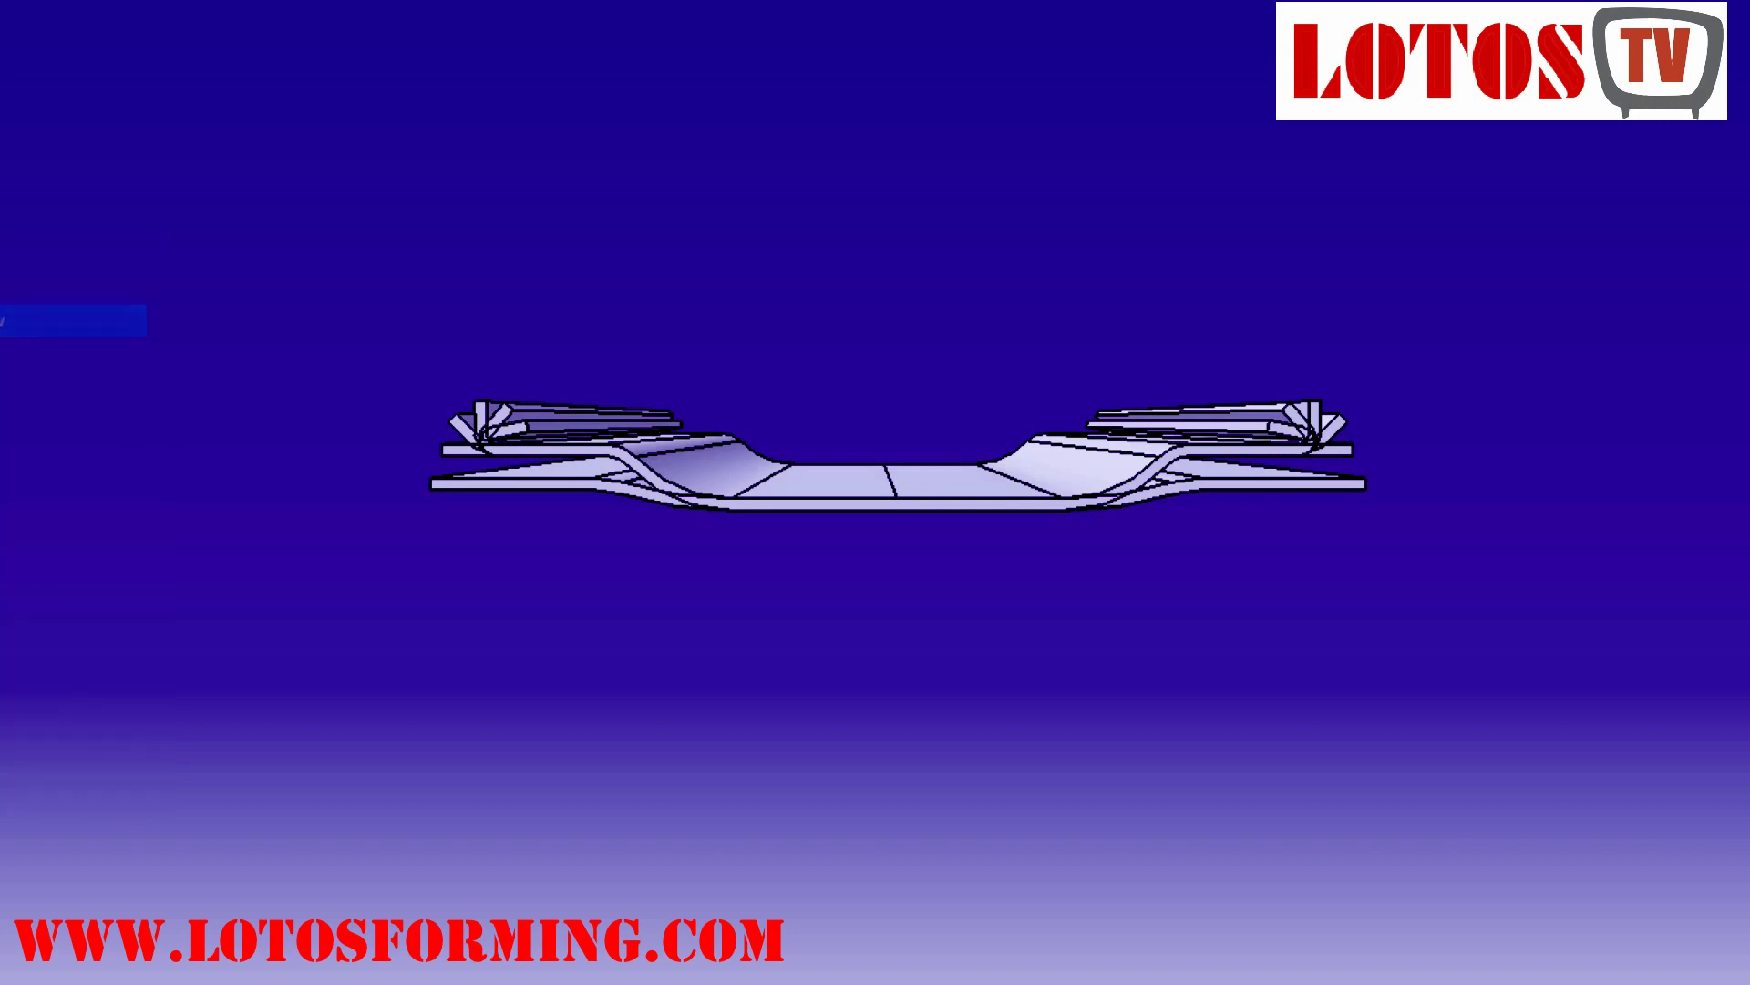
right_click(2, 270)
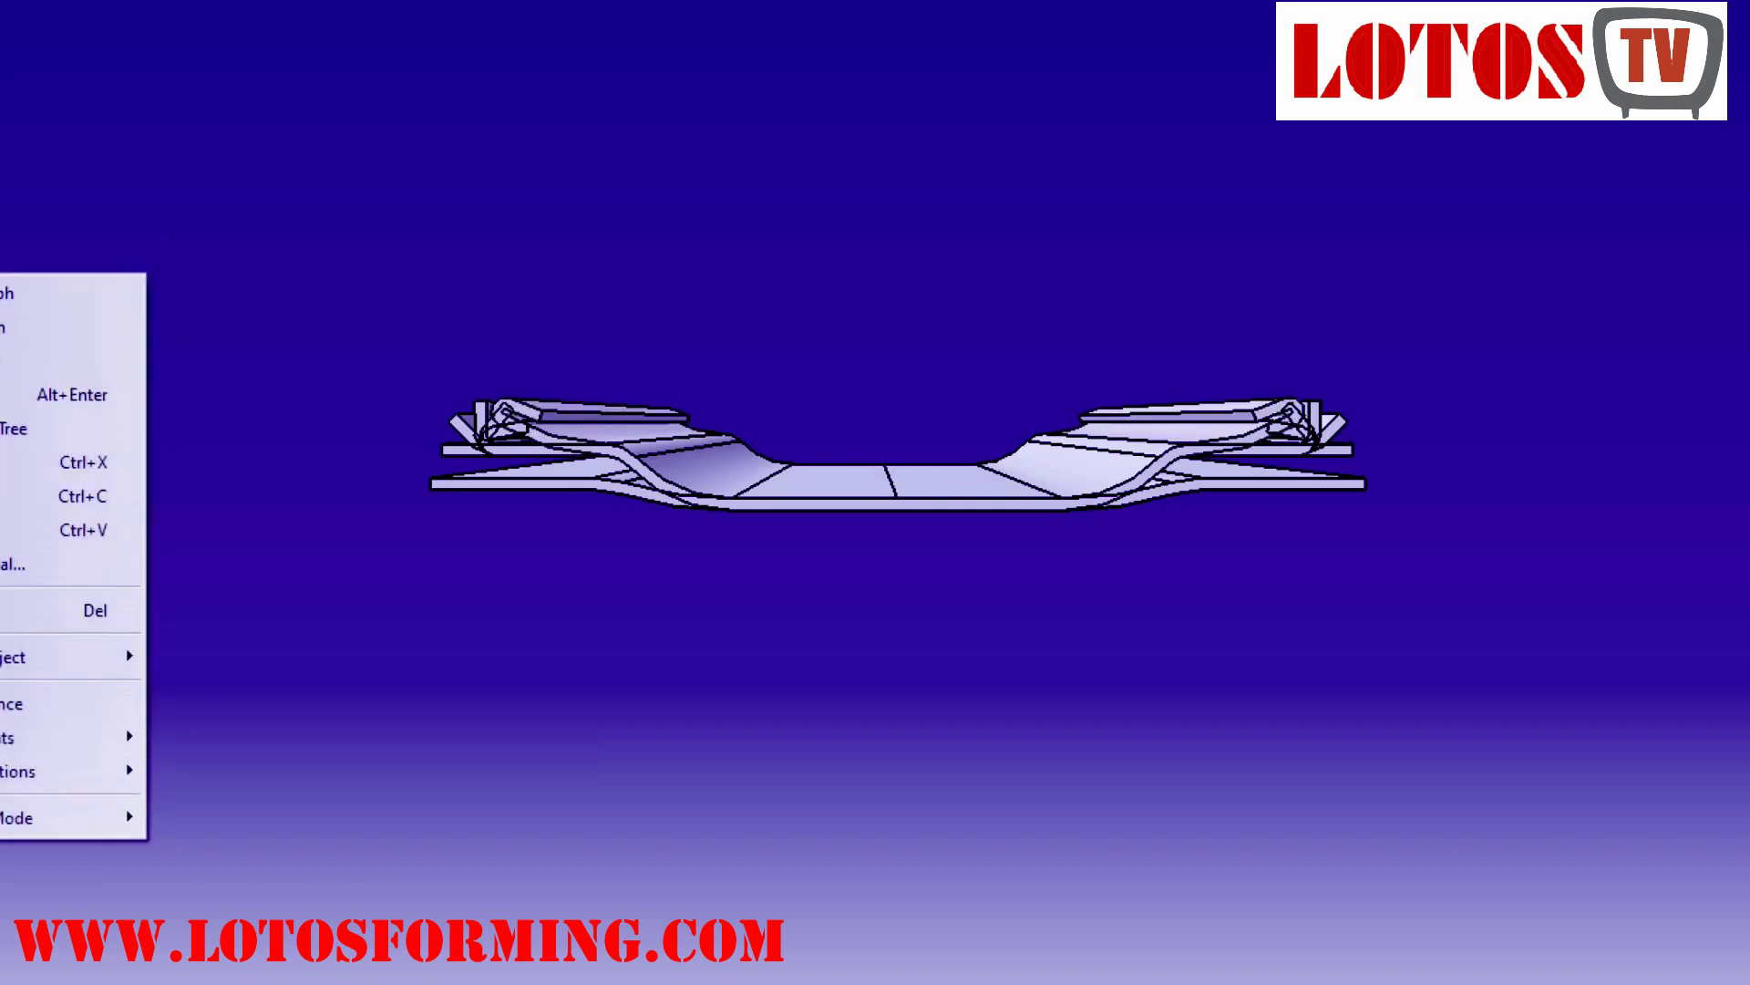
left_click(58, 360)
Show the remaining hidden forming passes one after another, including the side-roll pass, from the raised hemmed flanges to the finished locking profile.
right_click(2, 315)
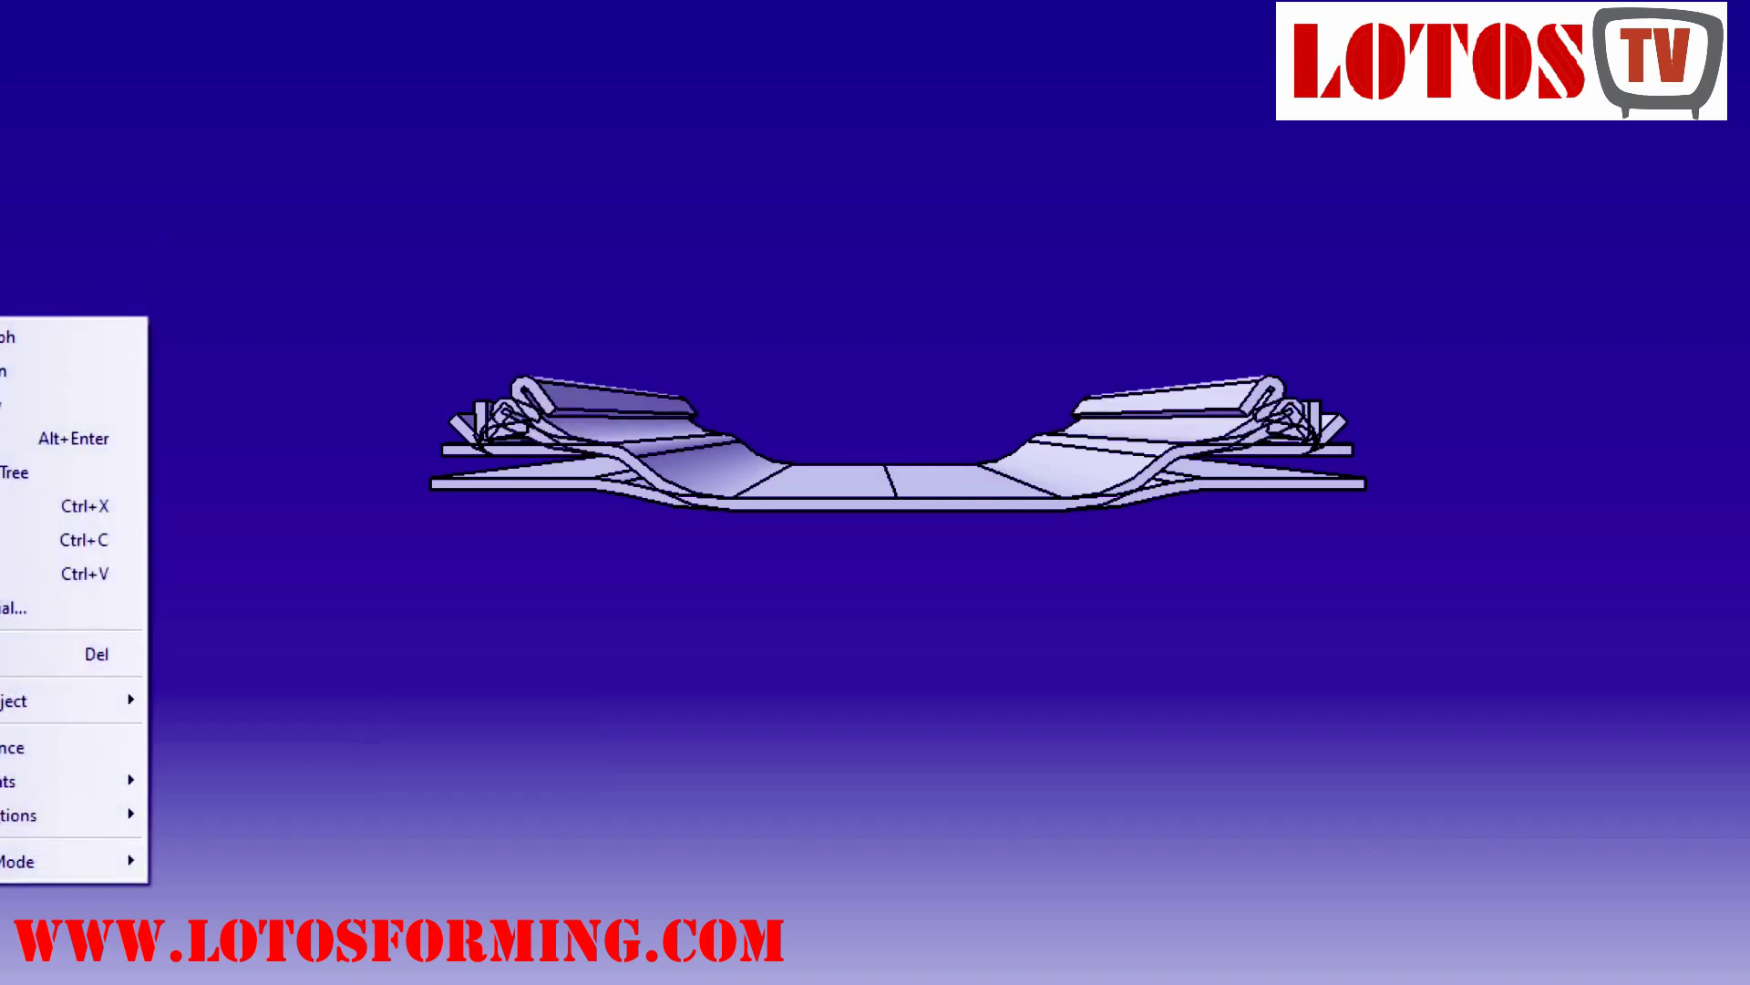
left_click(59, 404)
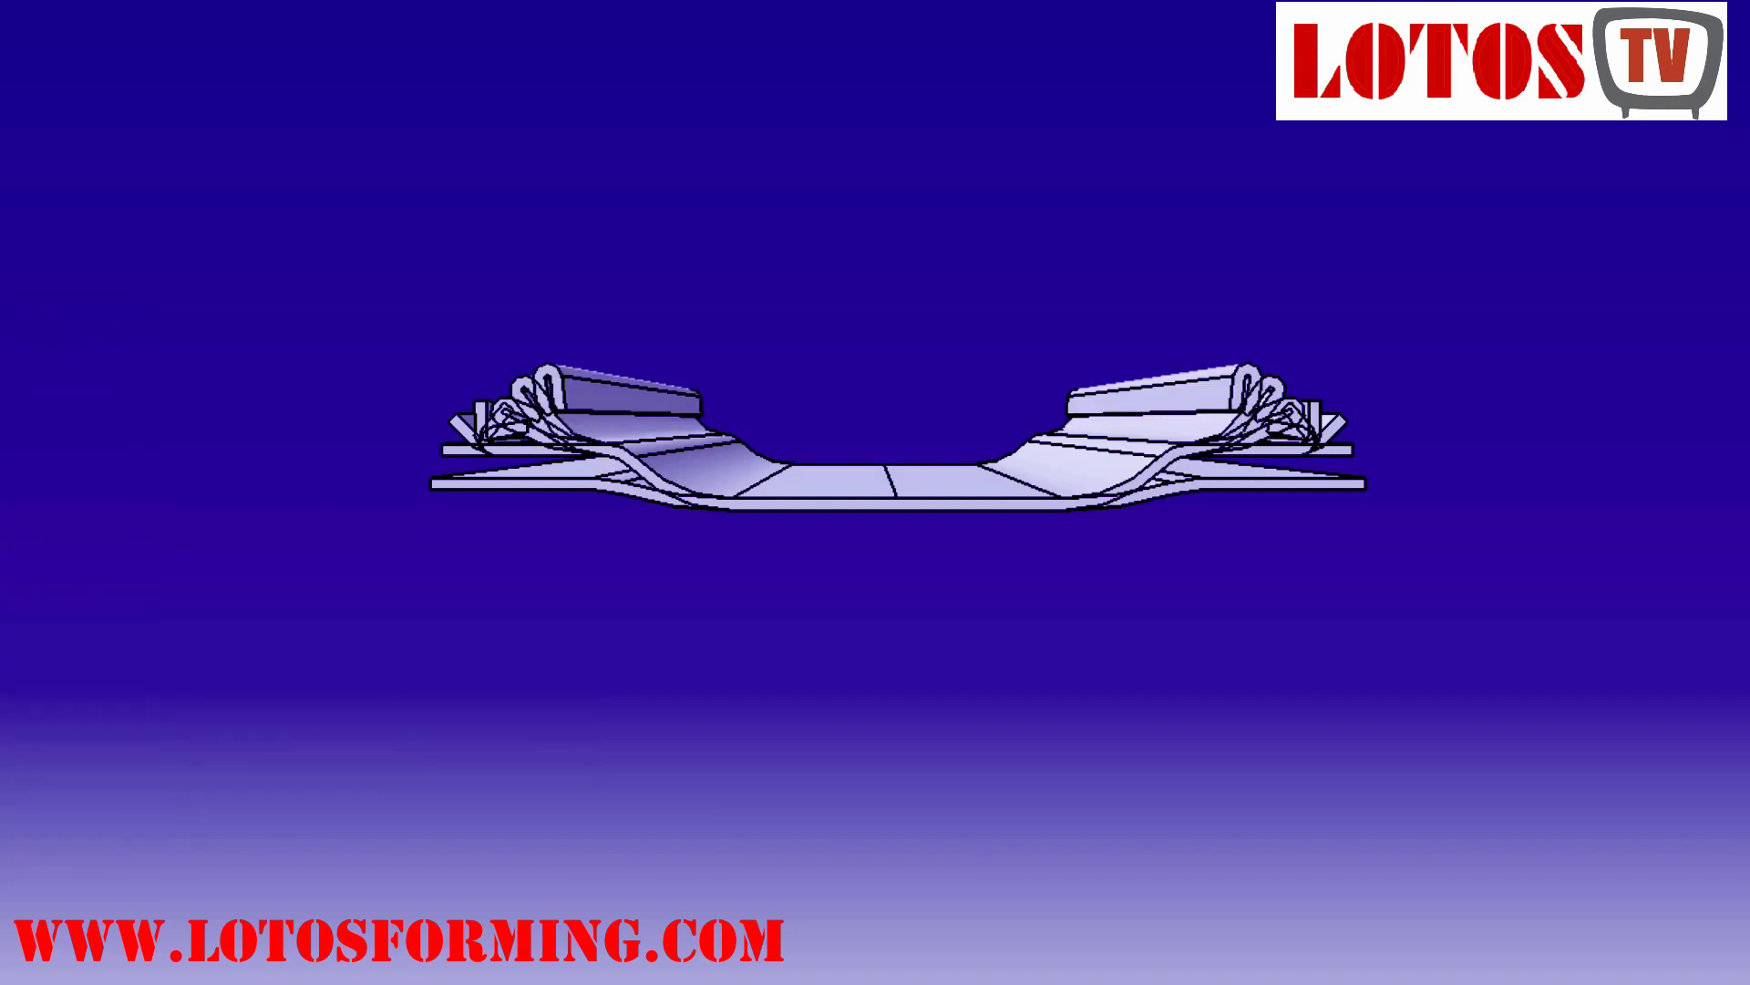
right_click(2, 359)
left_click(58, 448)
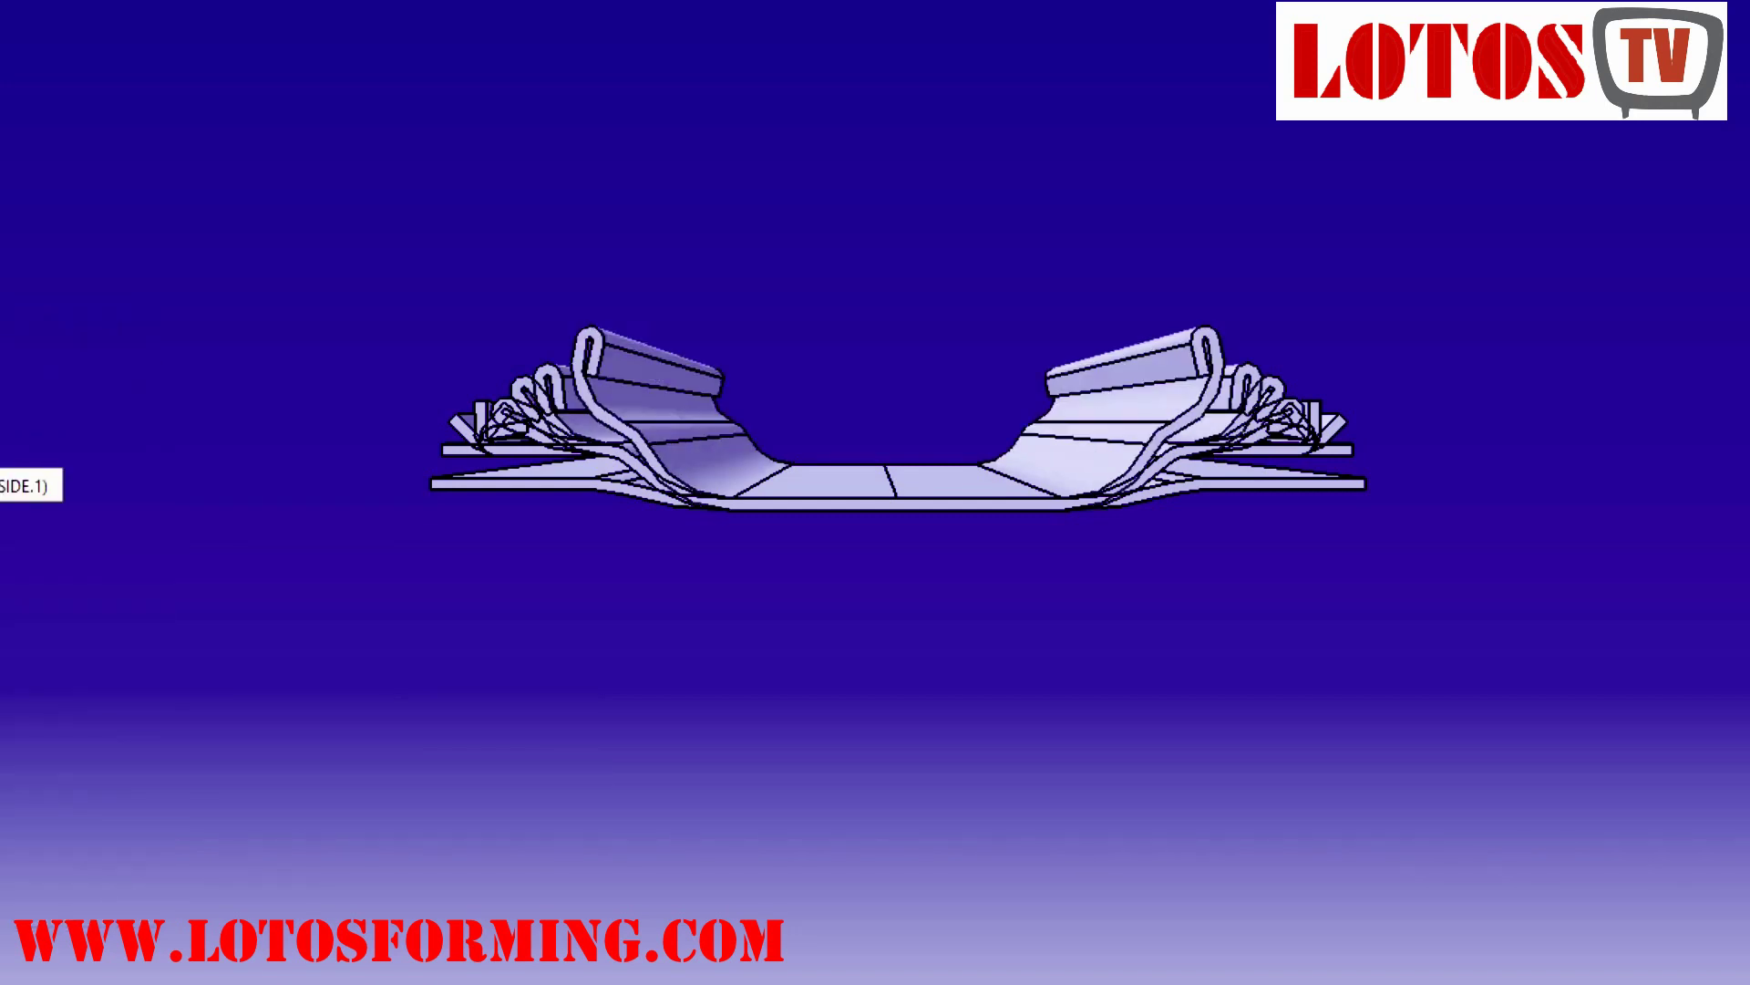
right_click(1, 396)
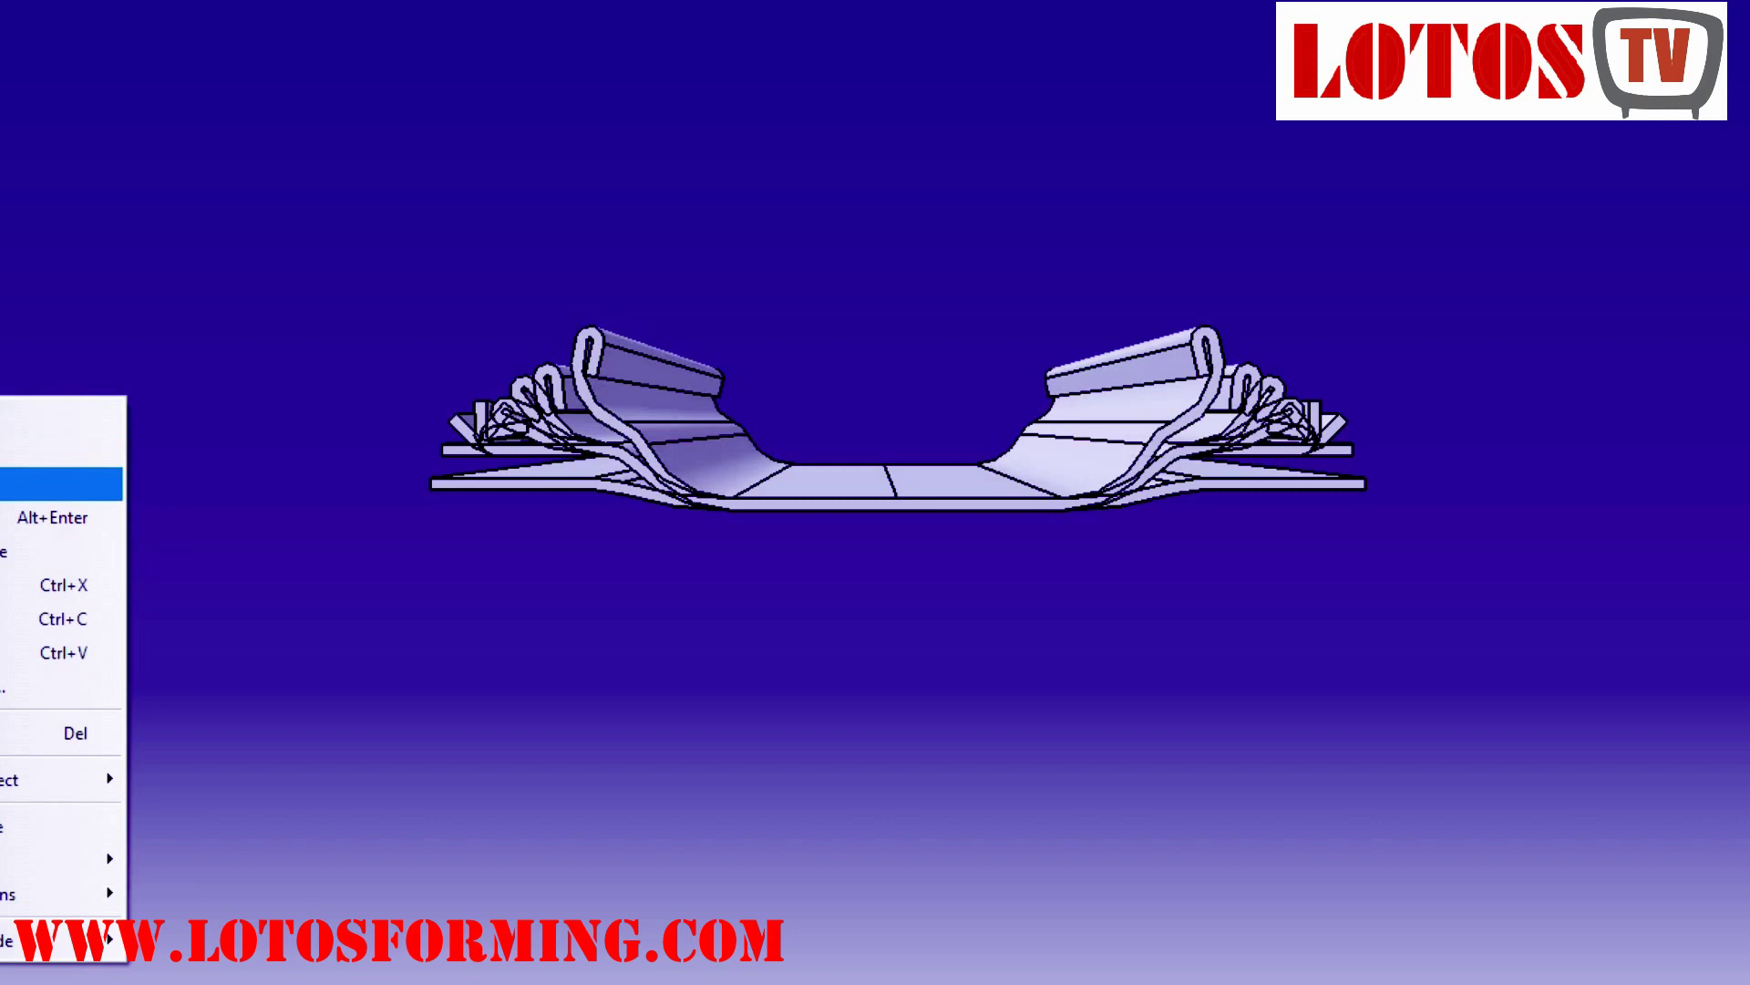
left_click(59, 484)
right_click(1, 432)
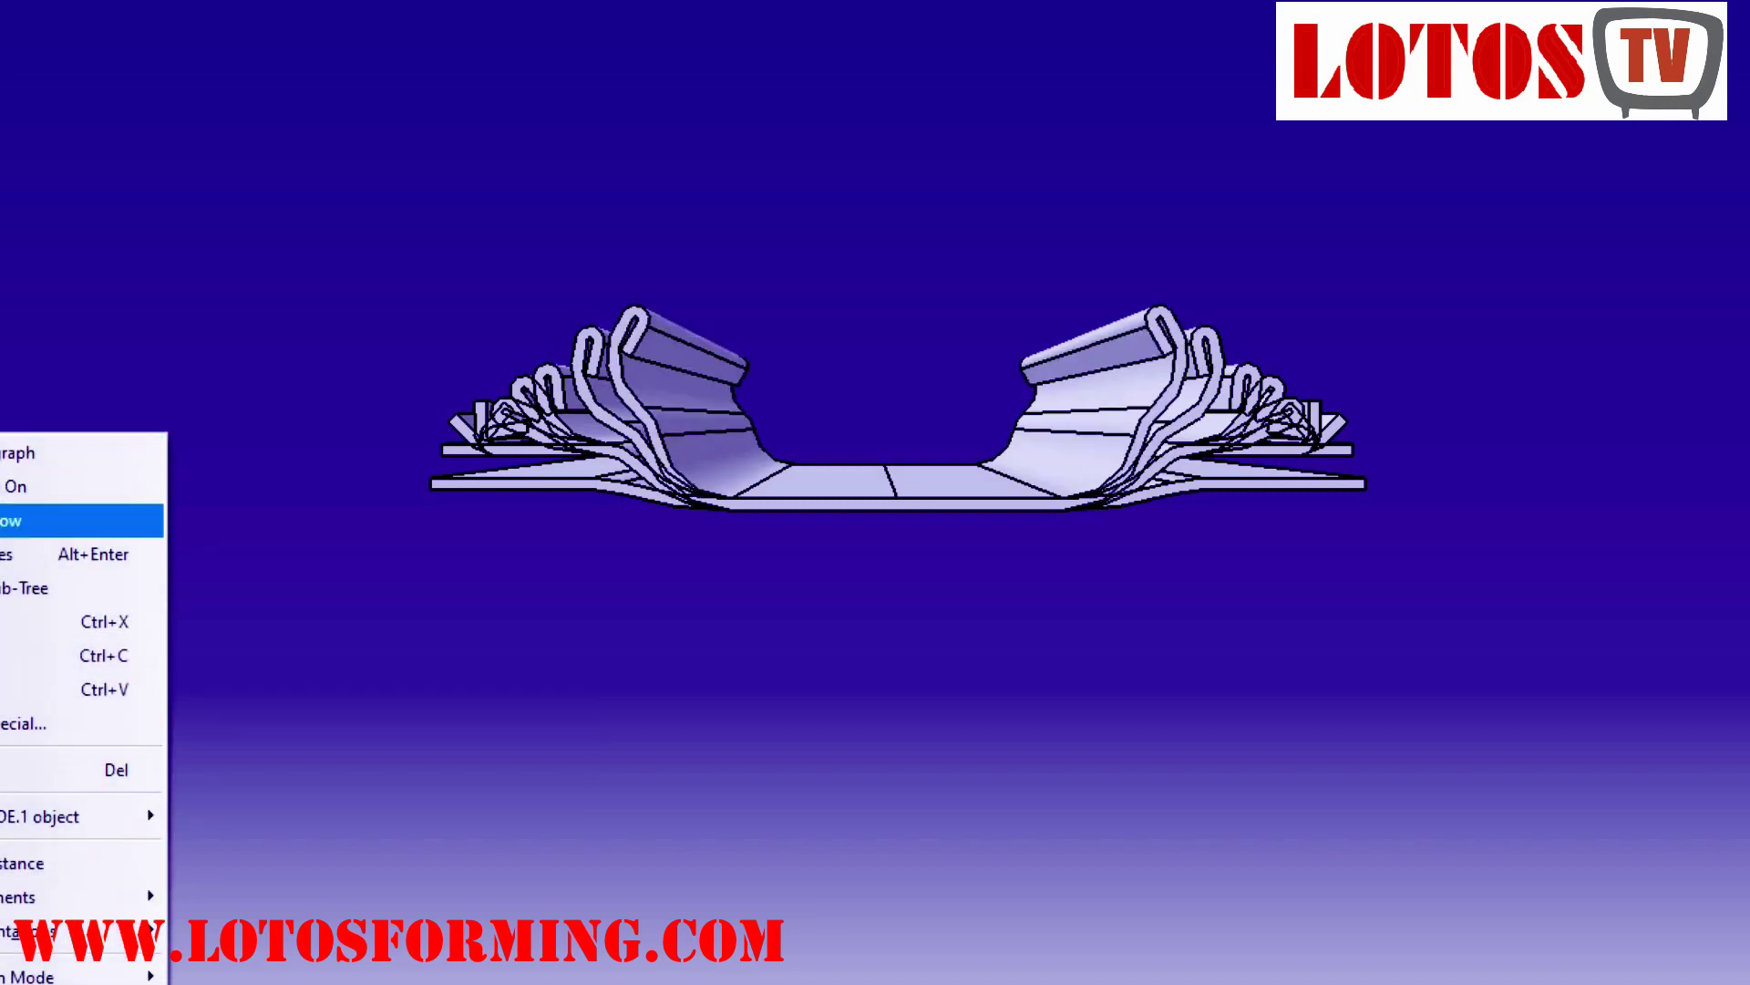
left_click(59, 520)
right_click(1, 476)
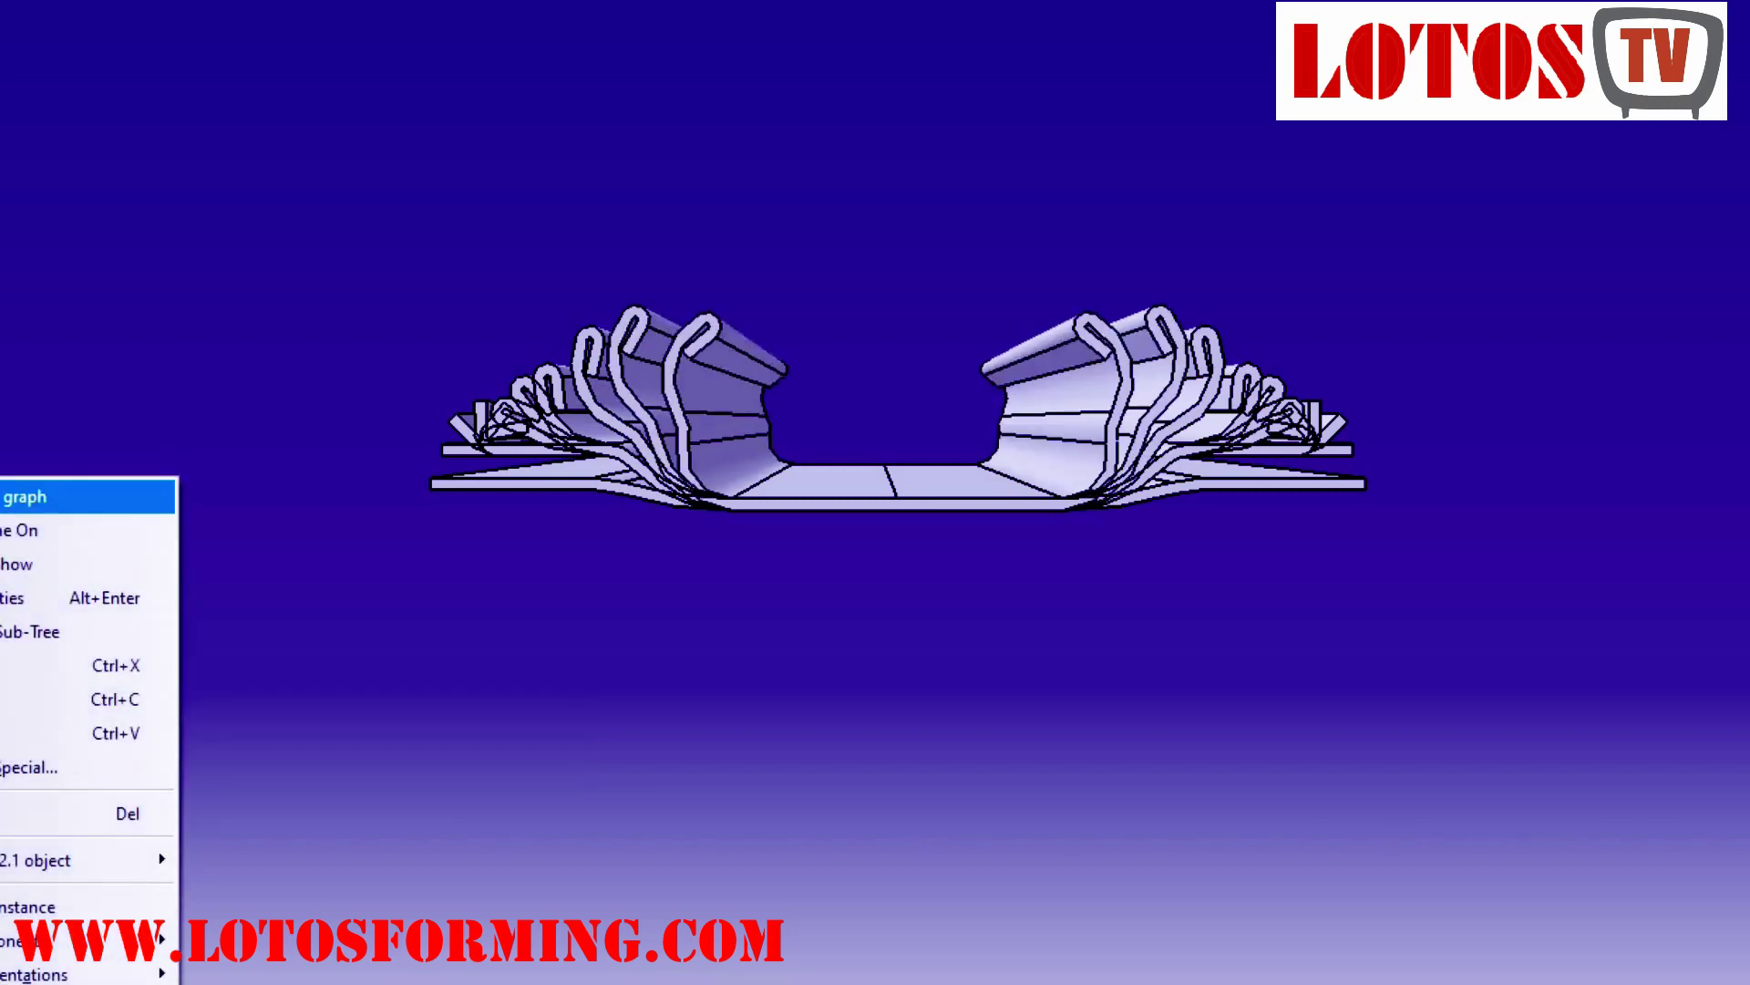
left_click(58, 564)
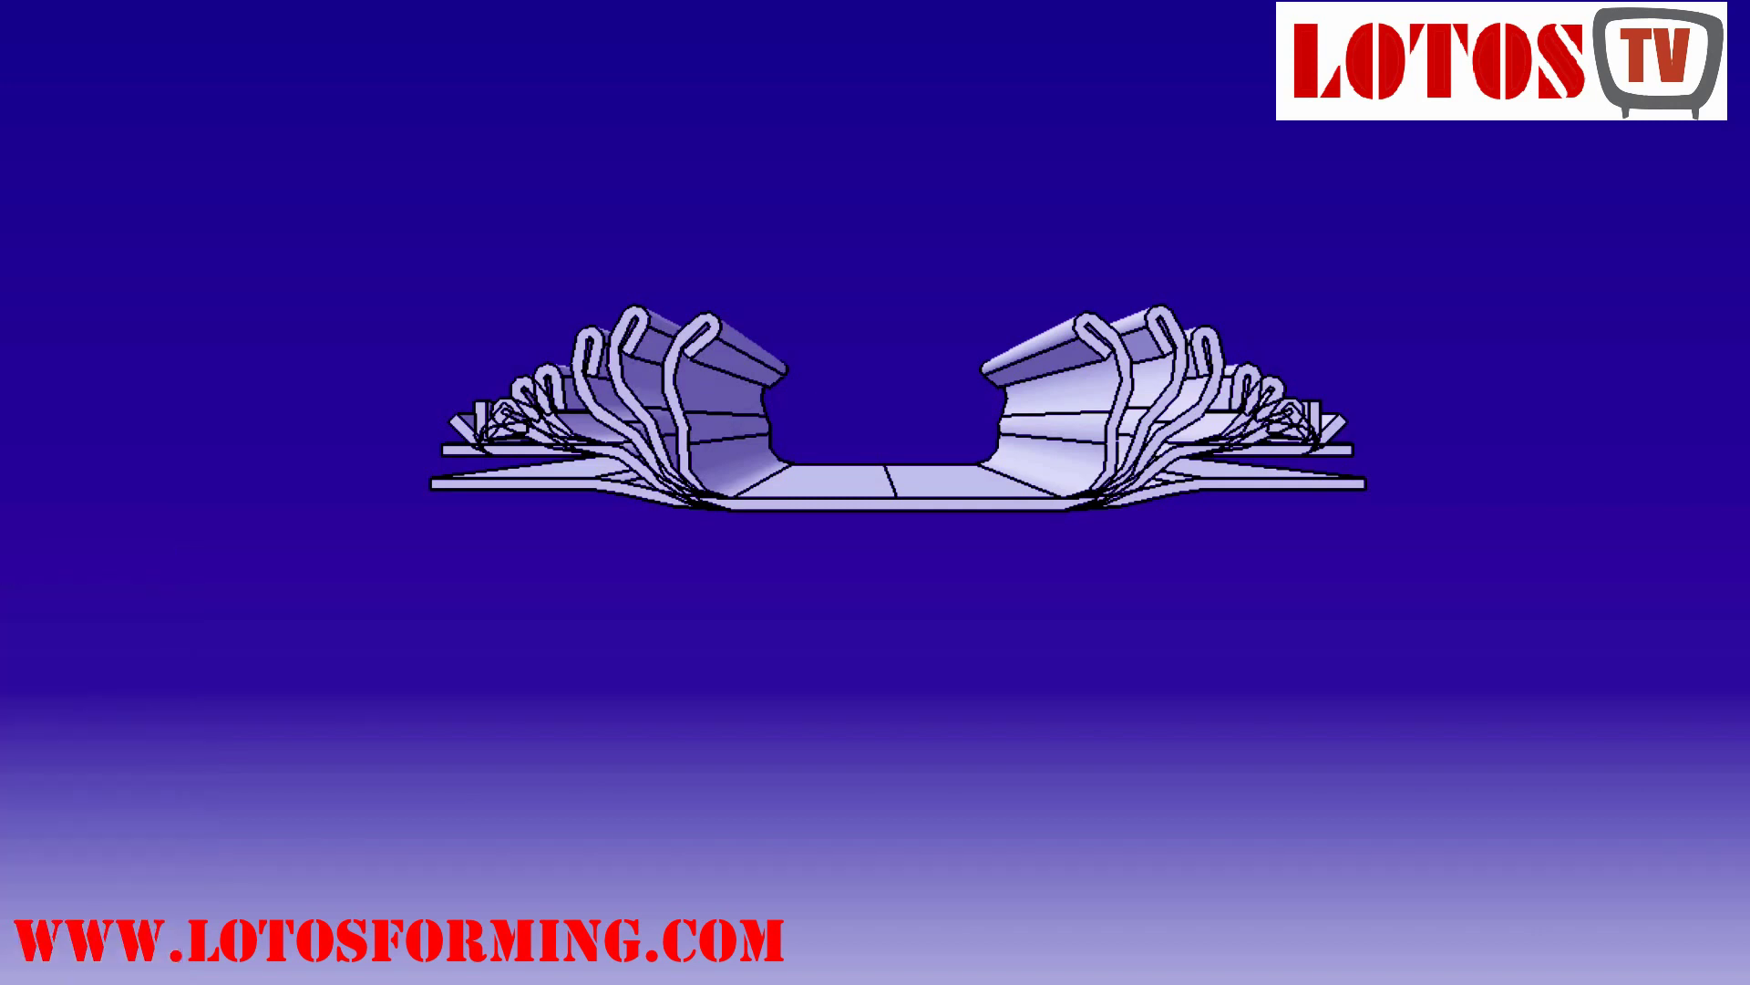
right_click(2, 517)
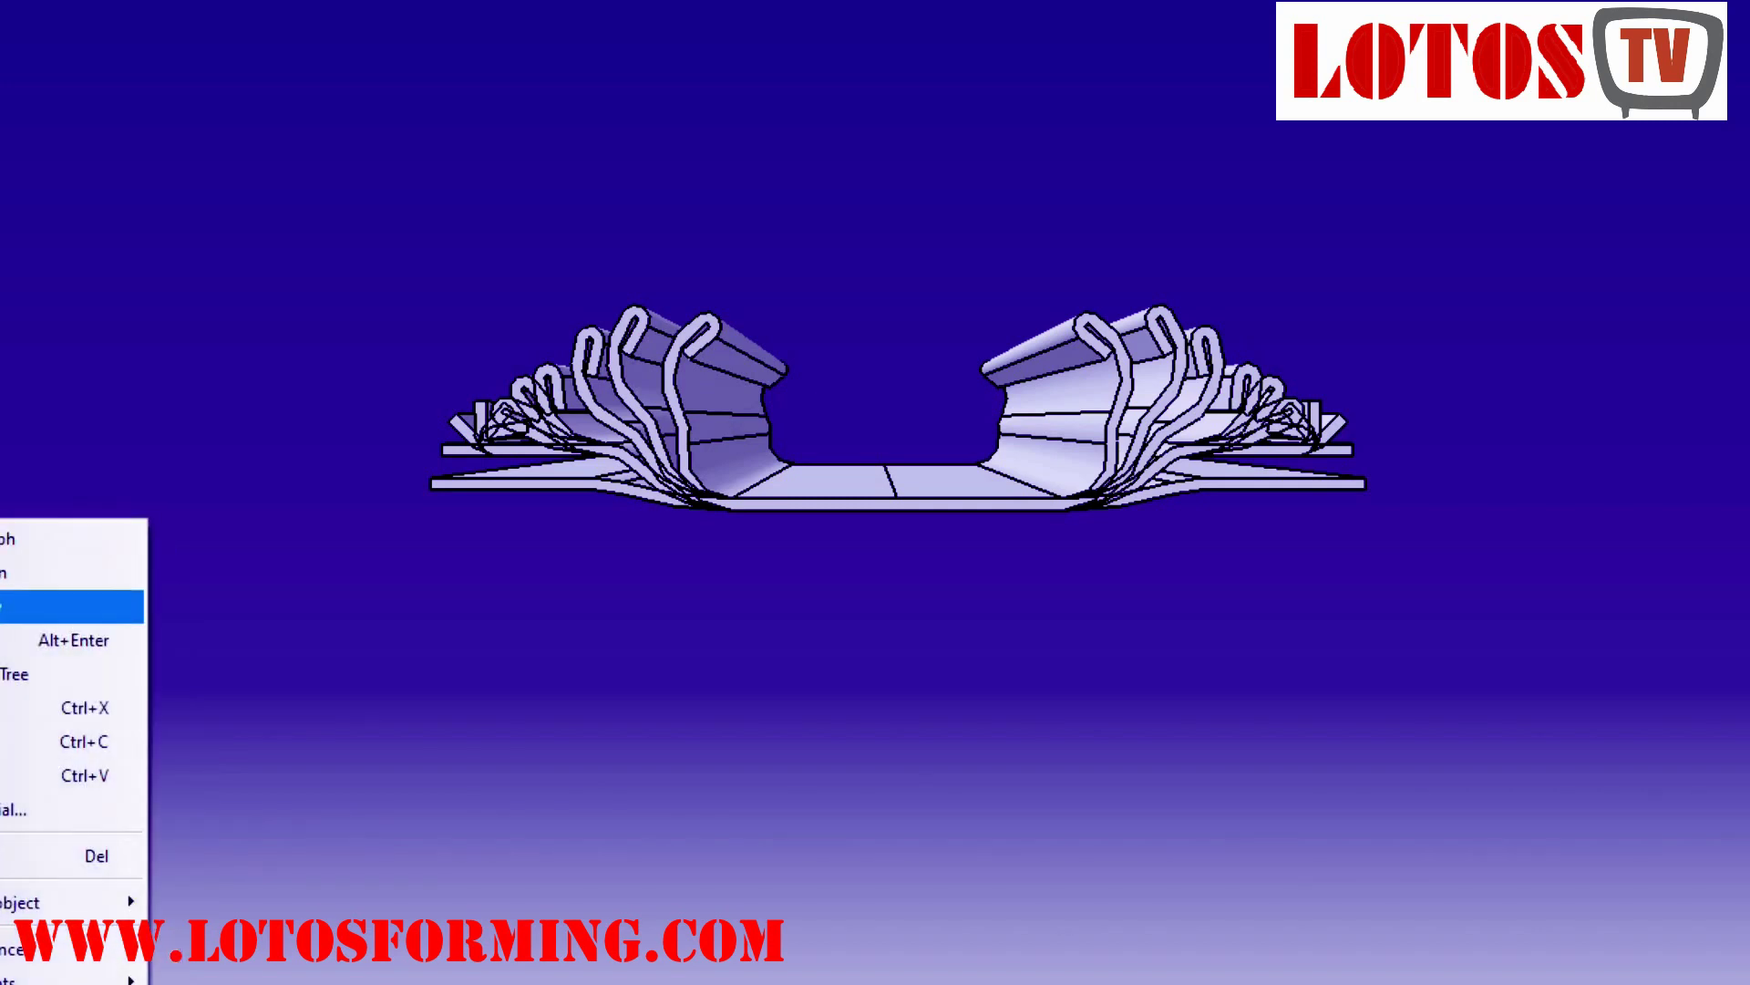
left_click(58, 607)
right_click(1, 557)
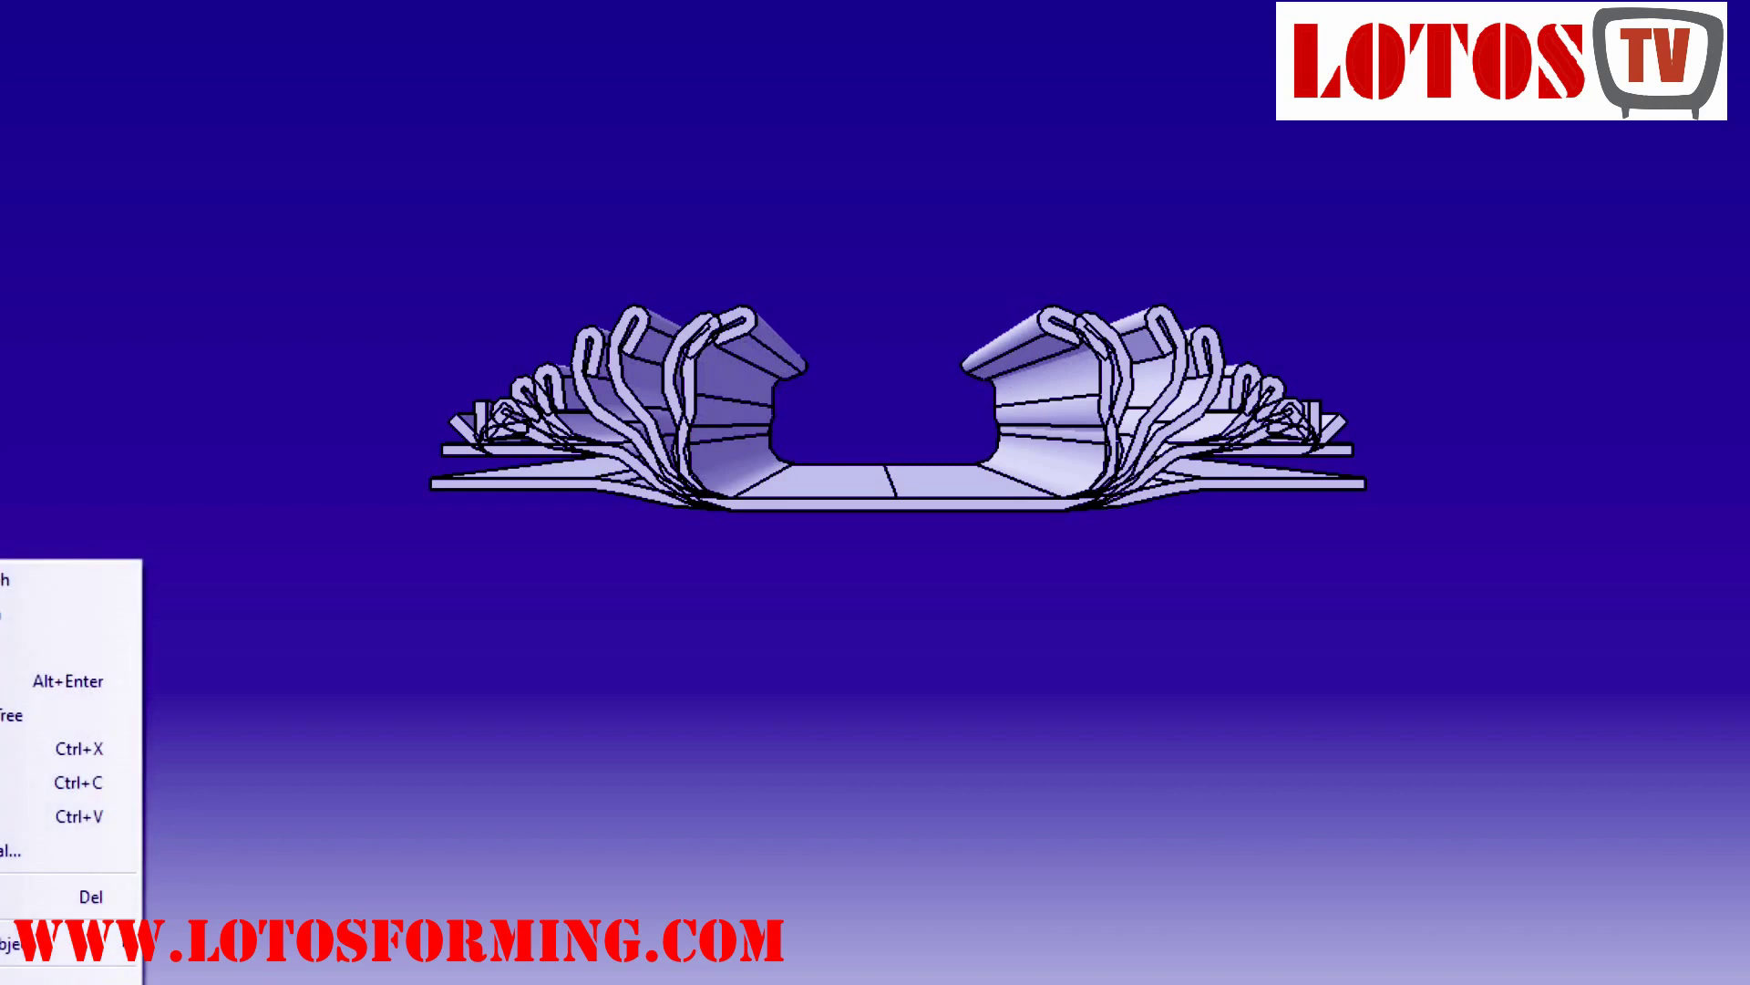
left_click(58, 648)
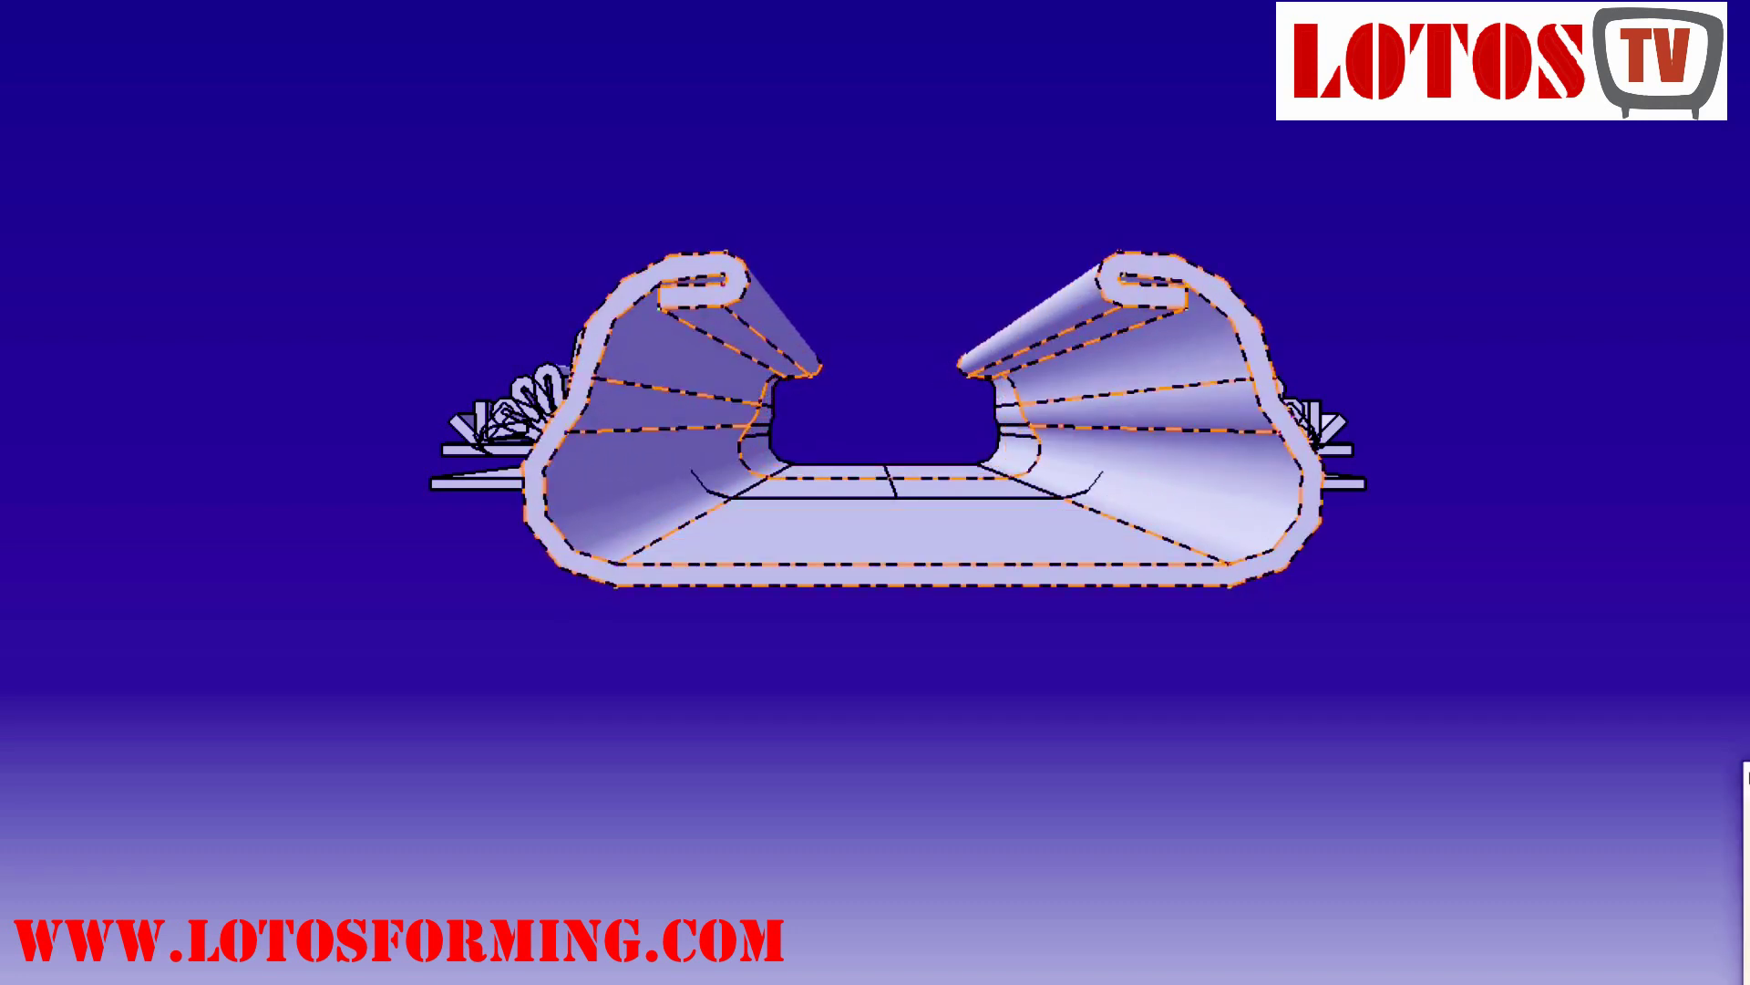
middle_click_drag(834, 649, 968, 674)
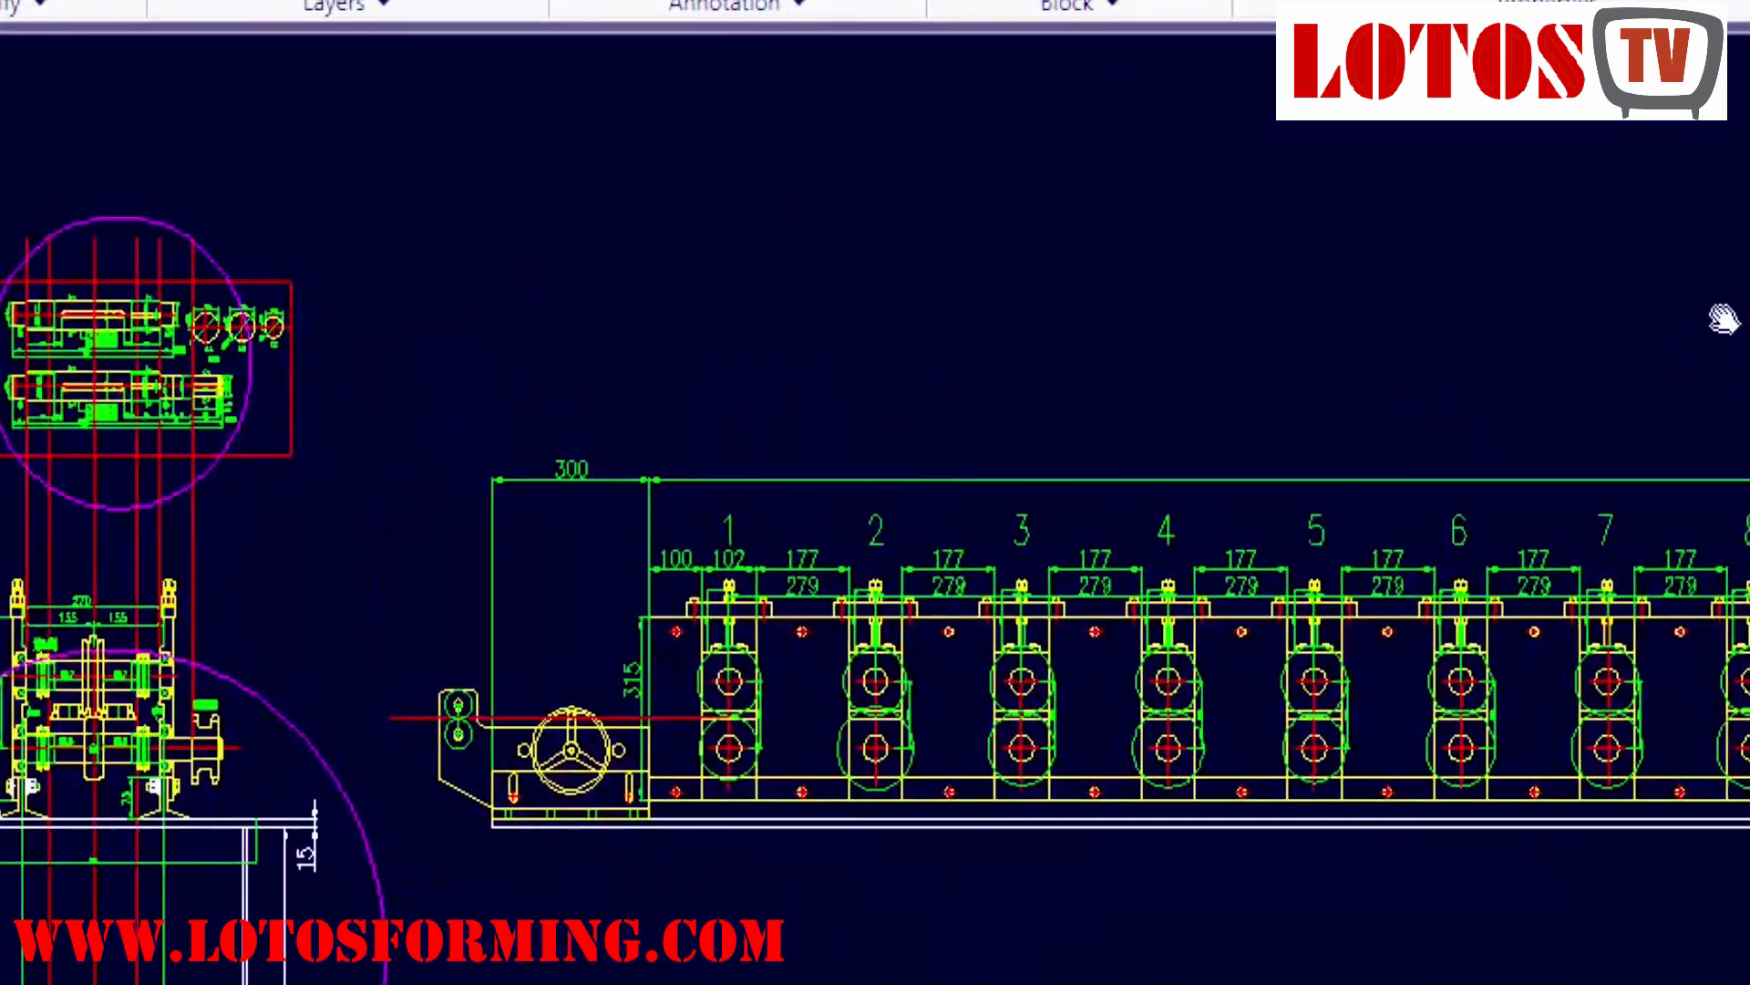
In the AutoCAD machine layout, examine roll stands 1 to 14, the 11-12 side station and the spacing dimensions between the stands.
mouse_move(1711, 305)
middle_mouse_down()
mouse_move(1318, 305)
mouse_move(1152, 282)
middle_mouse_up()
scroll(1535, 320, "down", 3)
middle_click_drag(1737, 358, 1467, 356)
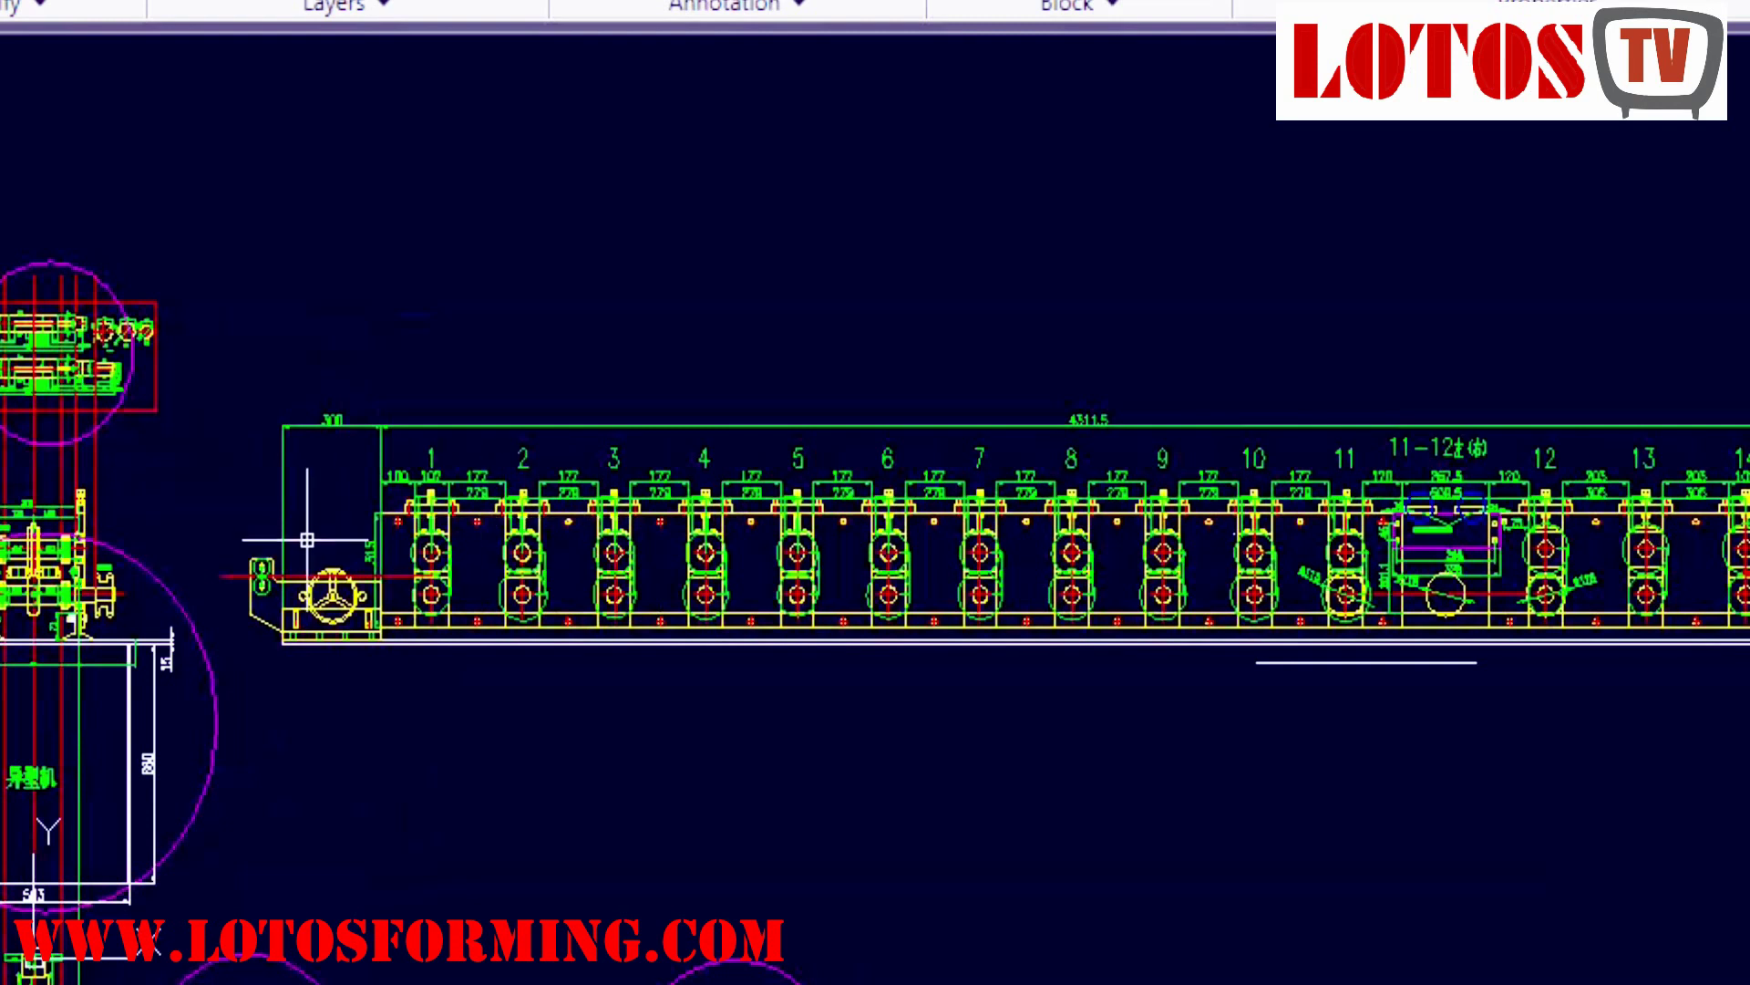
scroll(683, 588, "up", 2)
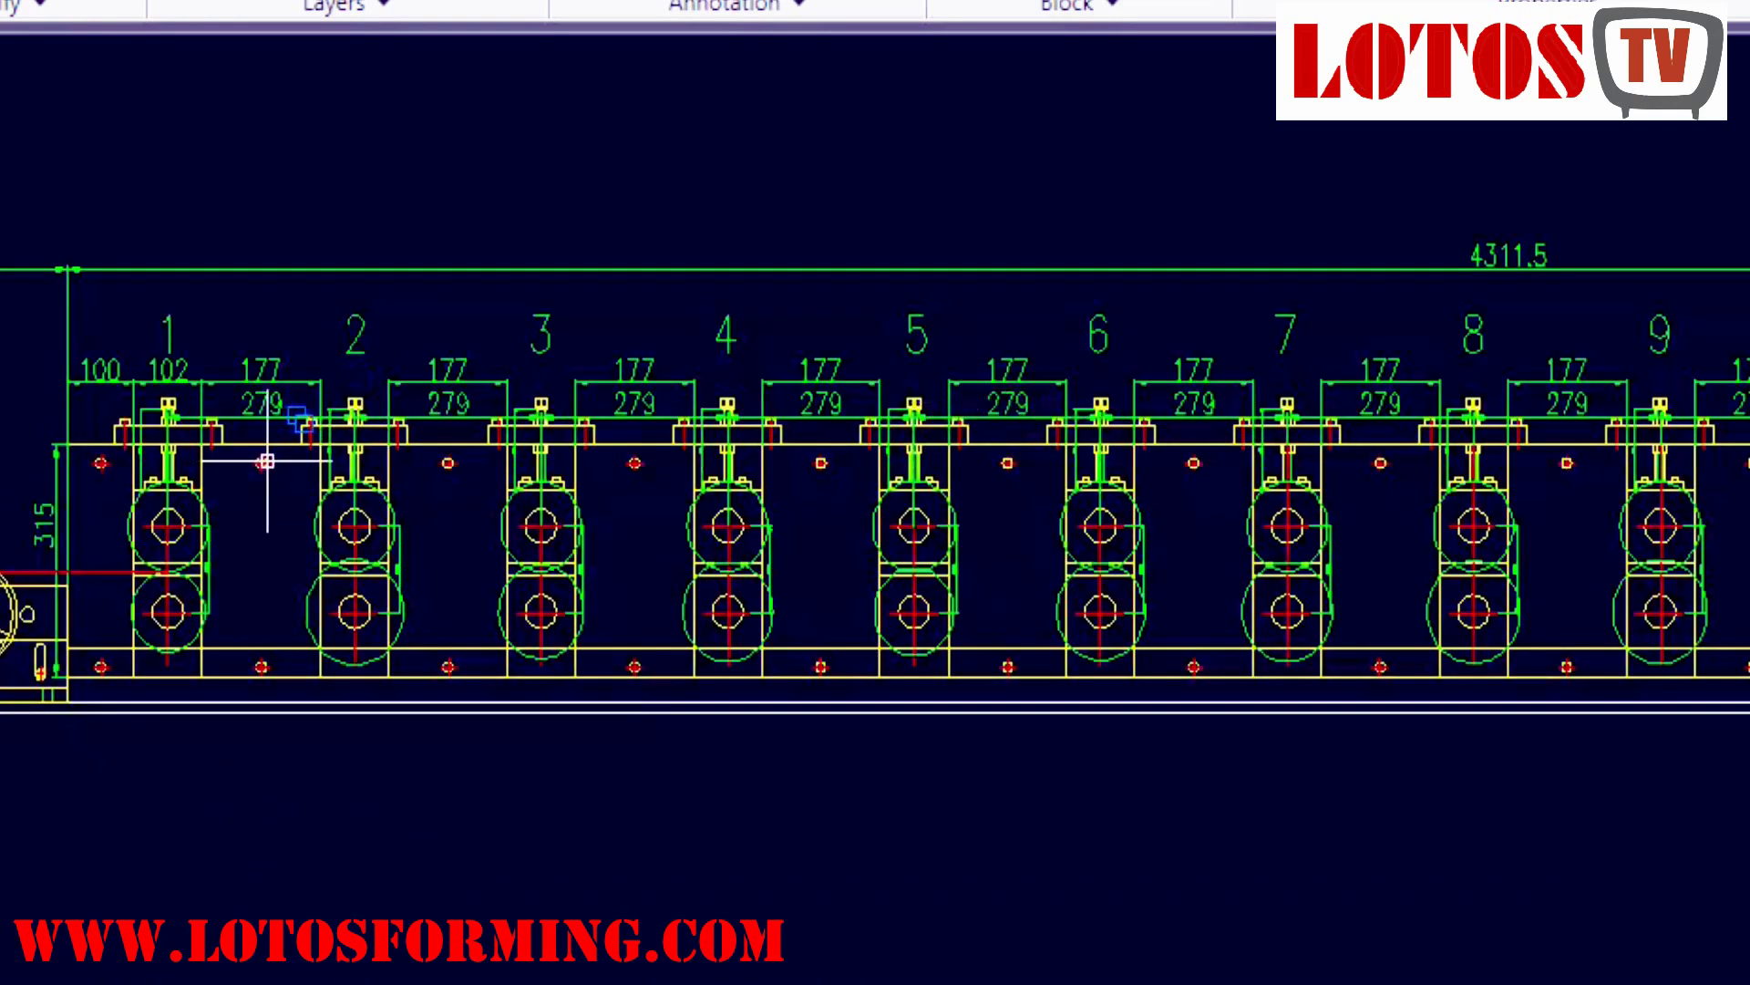
mouse_move(1191, 194)
middle_mouse_down()
mouse_move(906, 261)
mouse_move(562, 301)
middle_mouse_up()
middle_click_drag(1511, 304, 1024, 347)
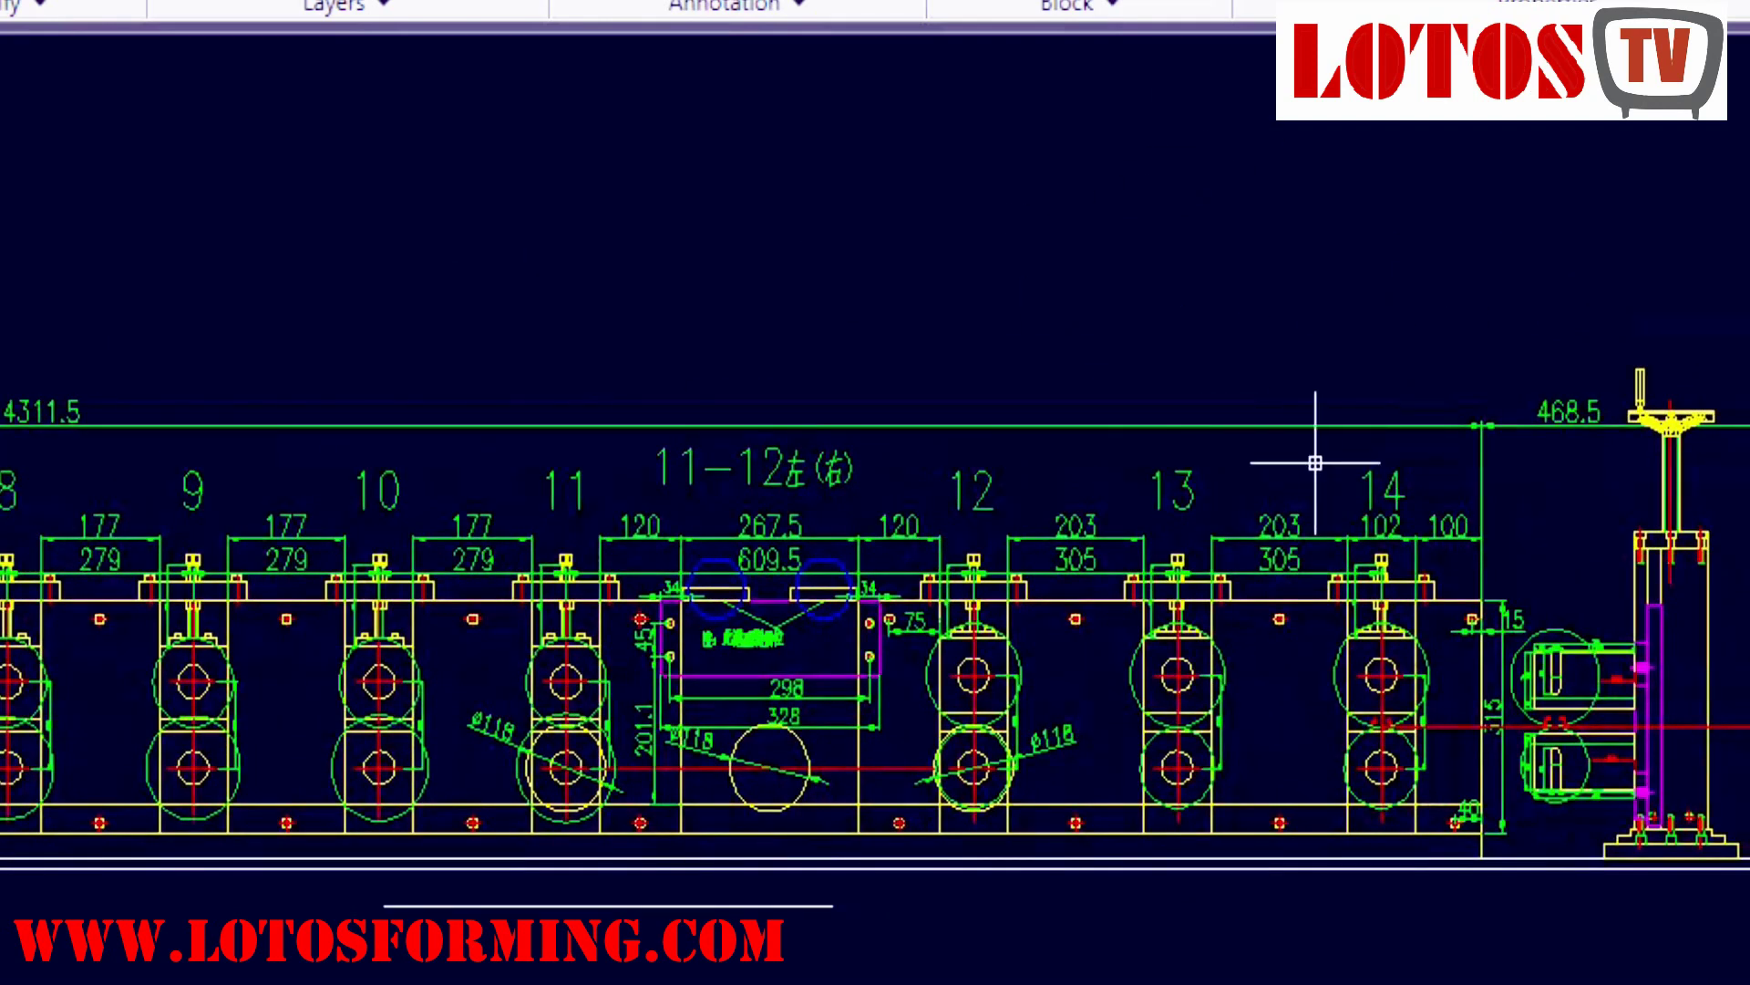
scroll(1315, 463, "down", 2)
middle_click_drag(992, 239, 1383, 215)
middle_click_drag(683, 303, 1272, 268)
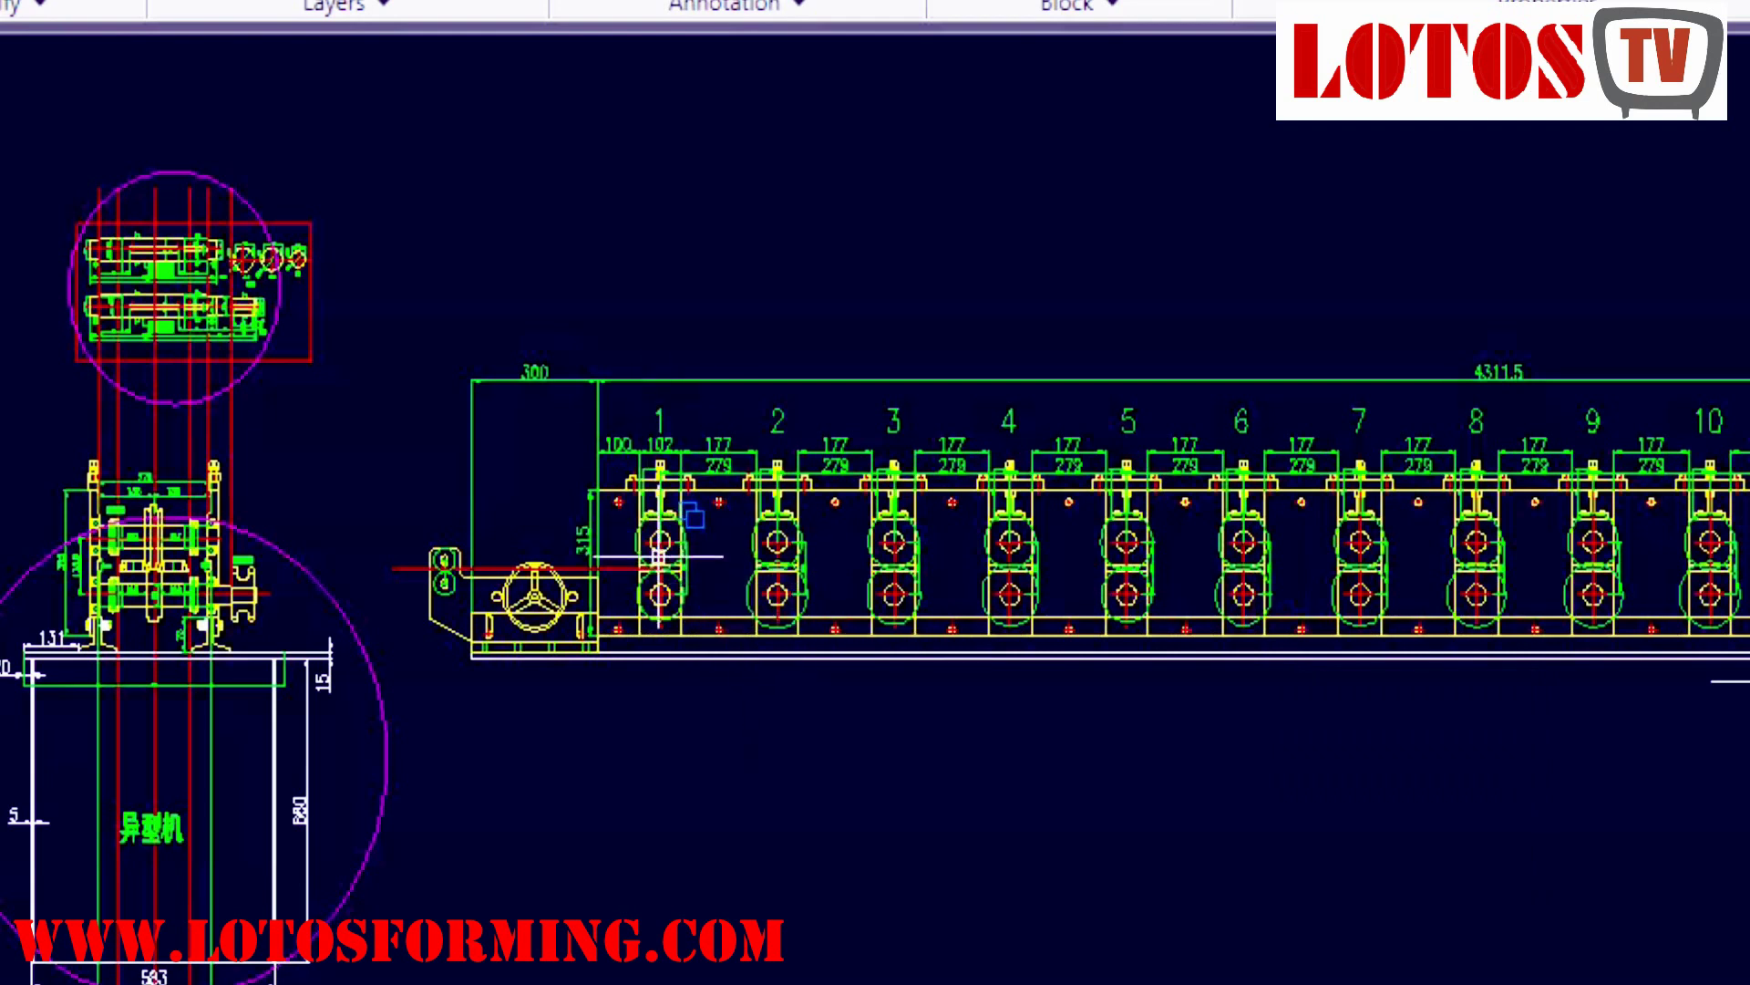
middle_click_drag(1364, 688, 780, 691)
scroll(1562, 565, "up", 2)
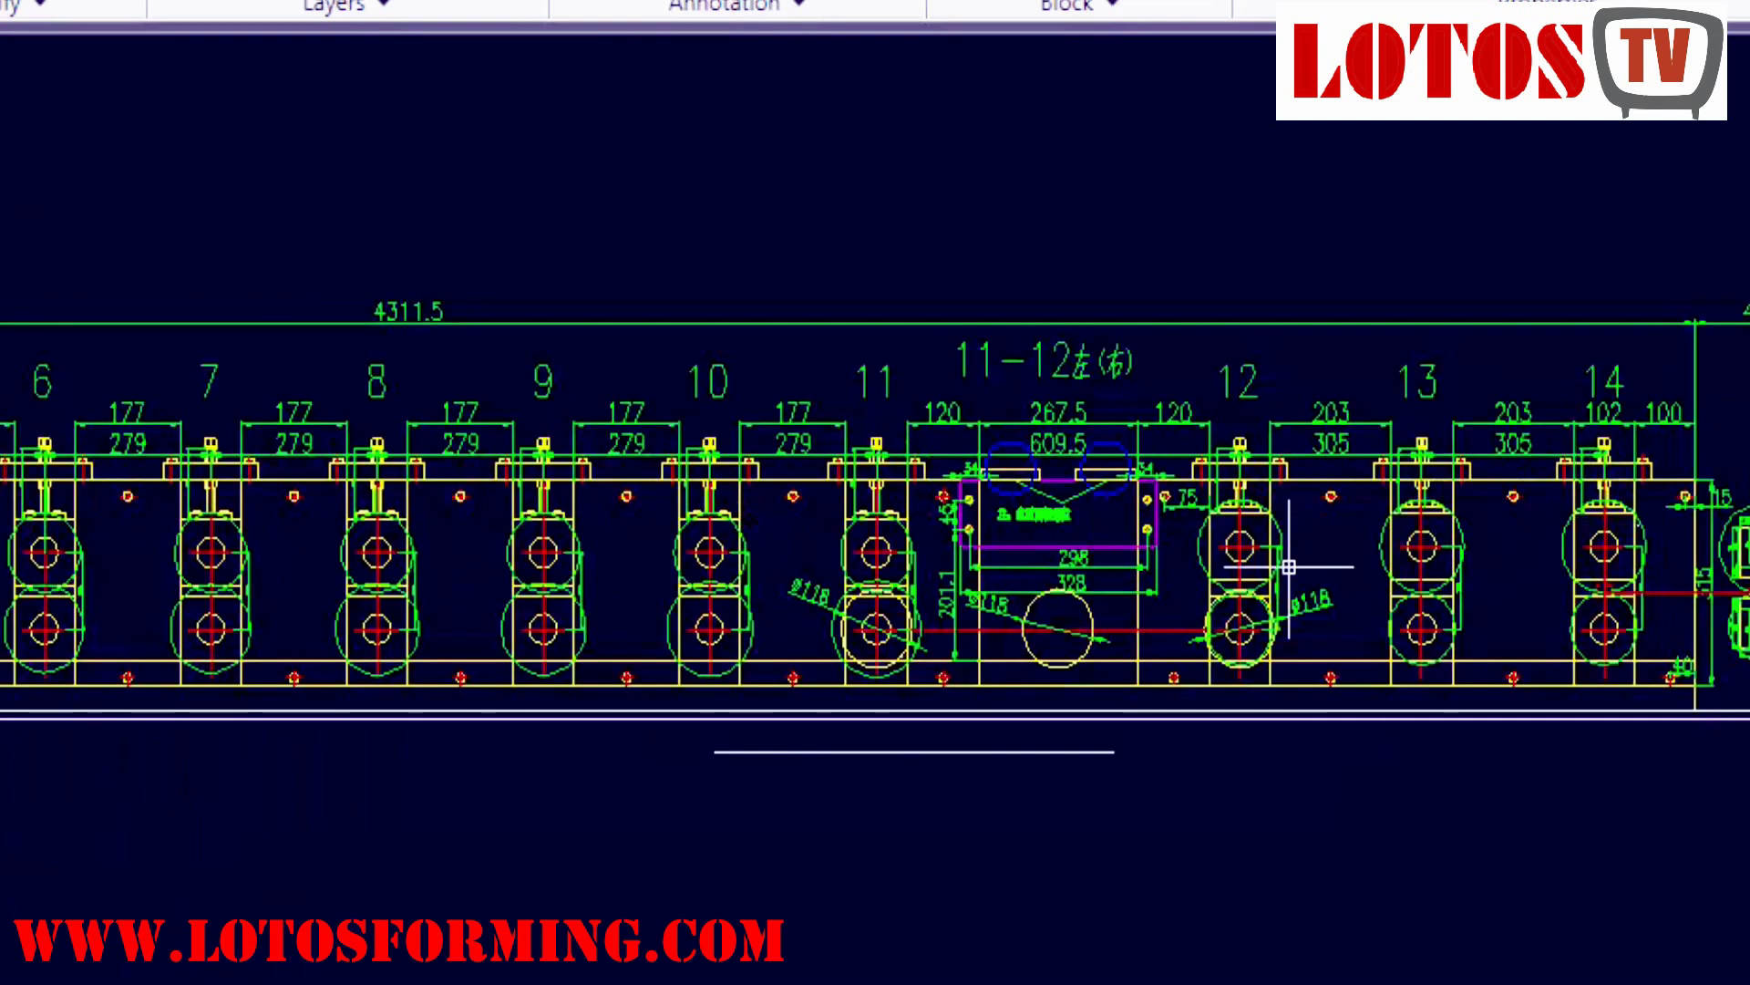
Examine the 11-12 side station up close and the stand's cross-section, down to the profile held between the main and side rollers.
scroll(1043, 572, "up", 2)
scroll(1078, 520, "up", 2)
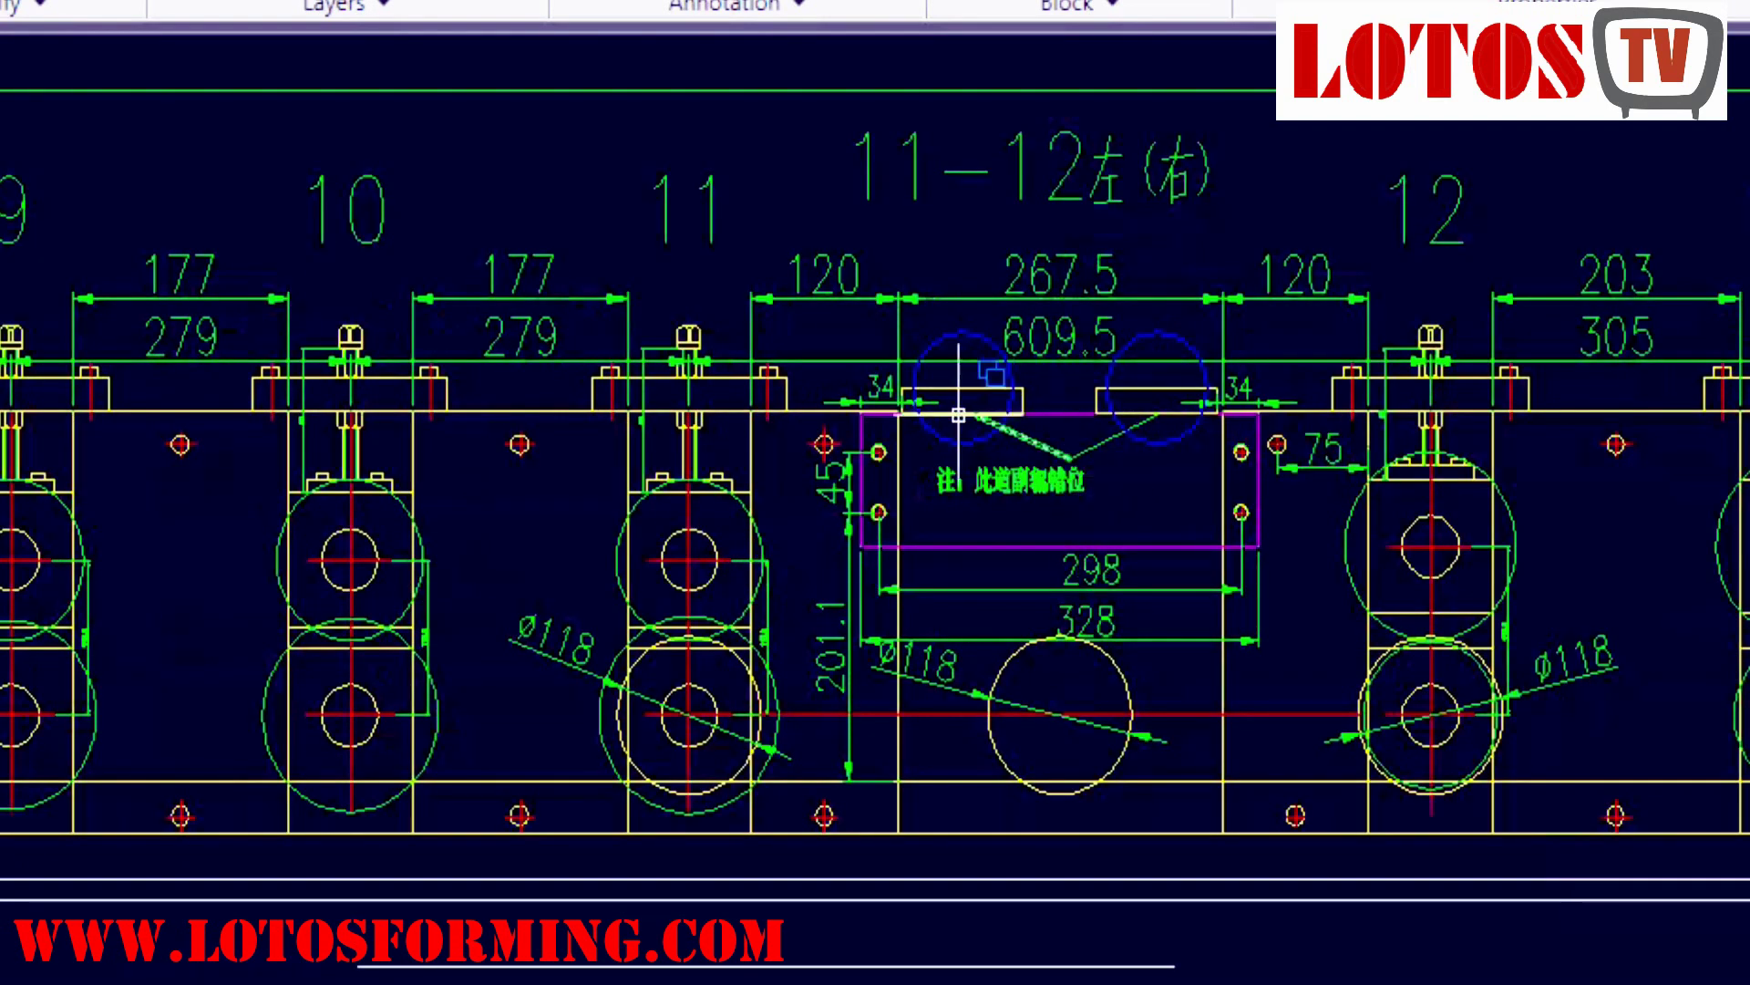
scroll(1053, 557, "down", 2)
scroll(1044, 558, "down", 2)
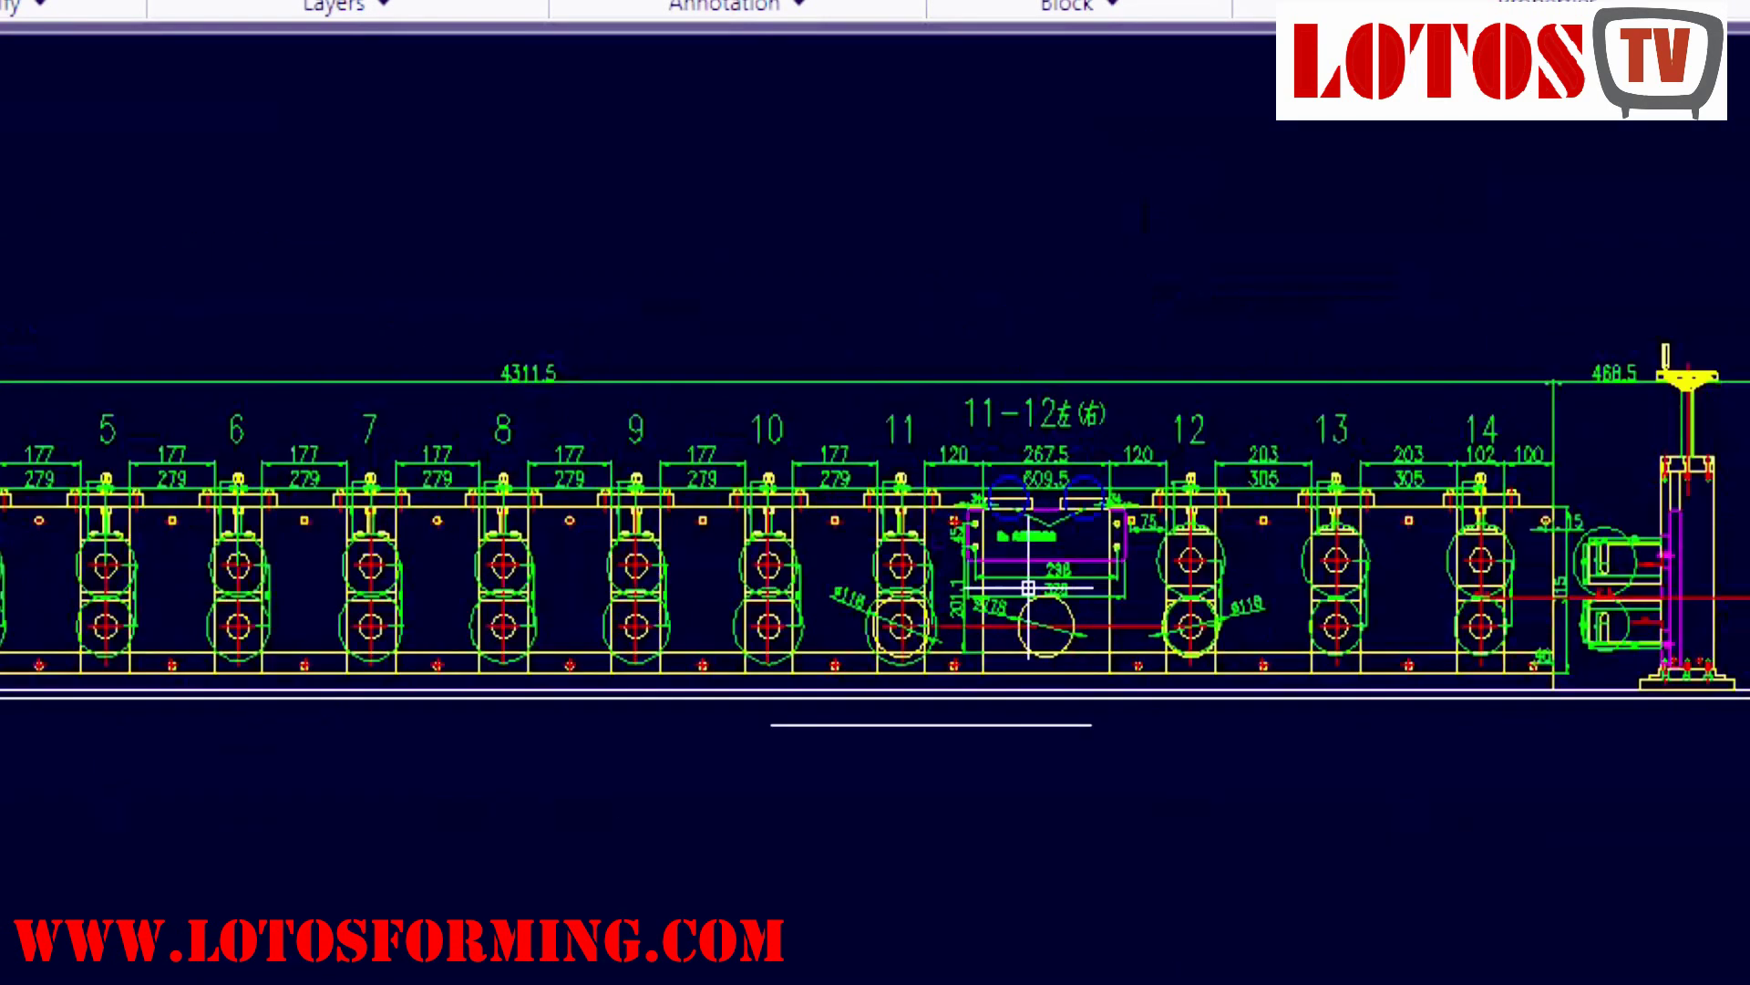
scroll(1003, 561, "down", 2)
mouse_move(617, 646)
middle_mouse_down()
mouse_move(680, 591)
mouse_move(1368, 308)
middle_mouse_up()
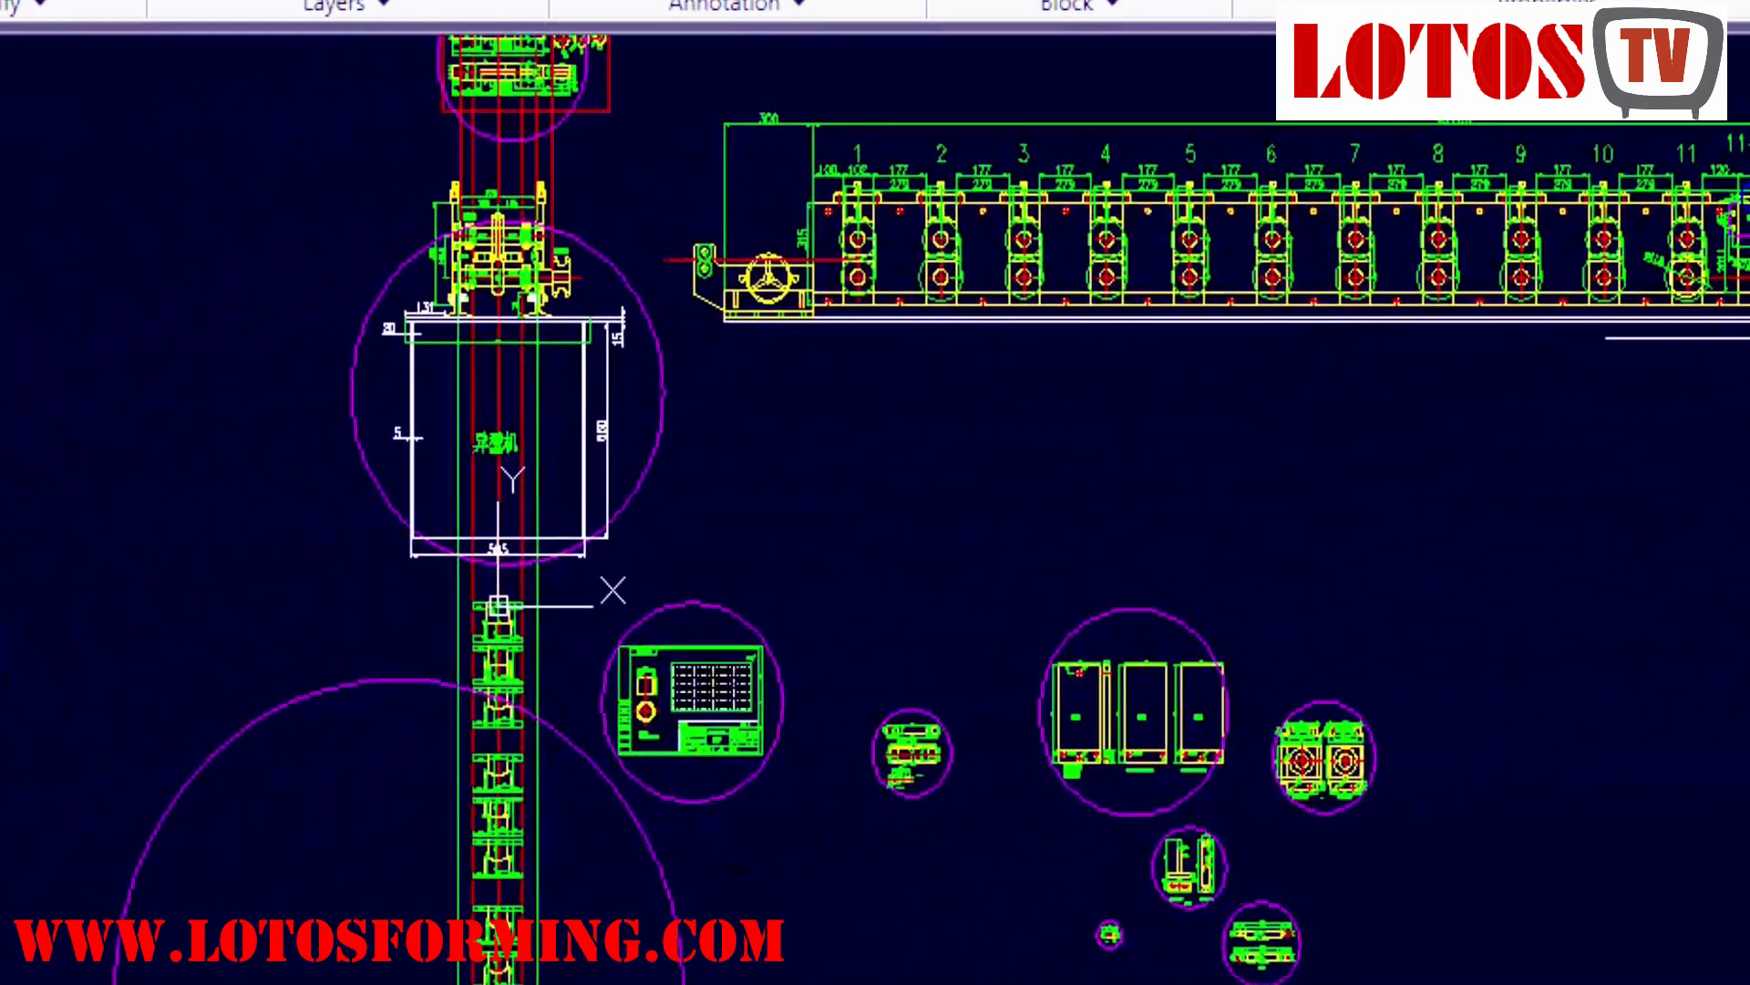
scroll(489, 265, "up", 3)
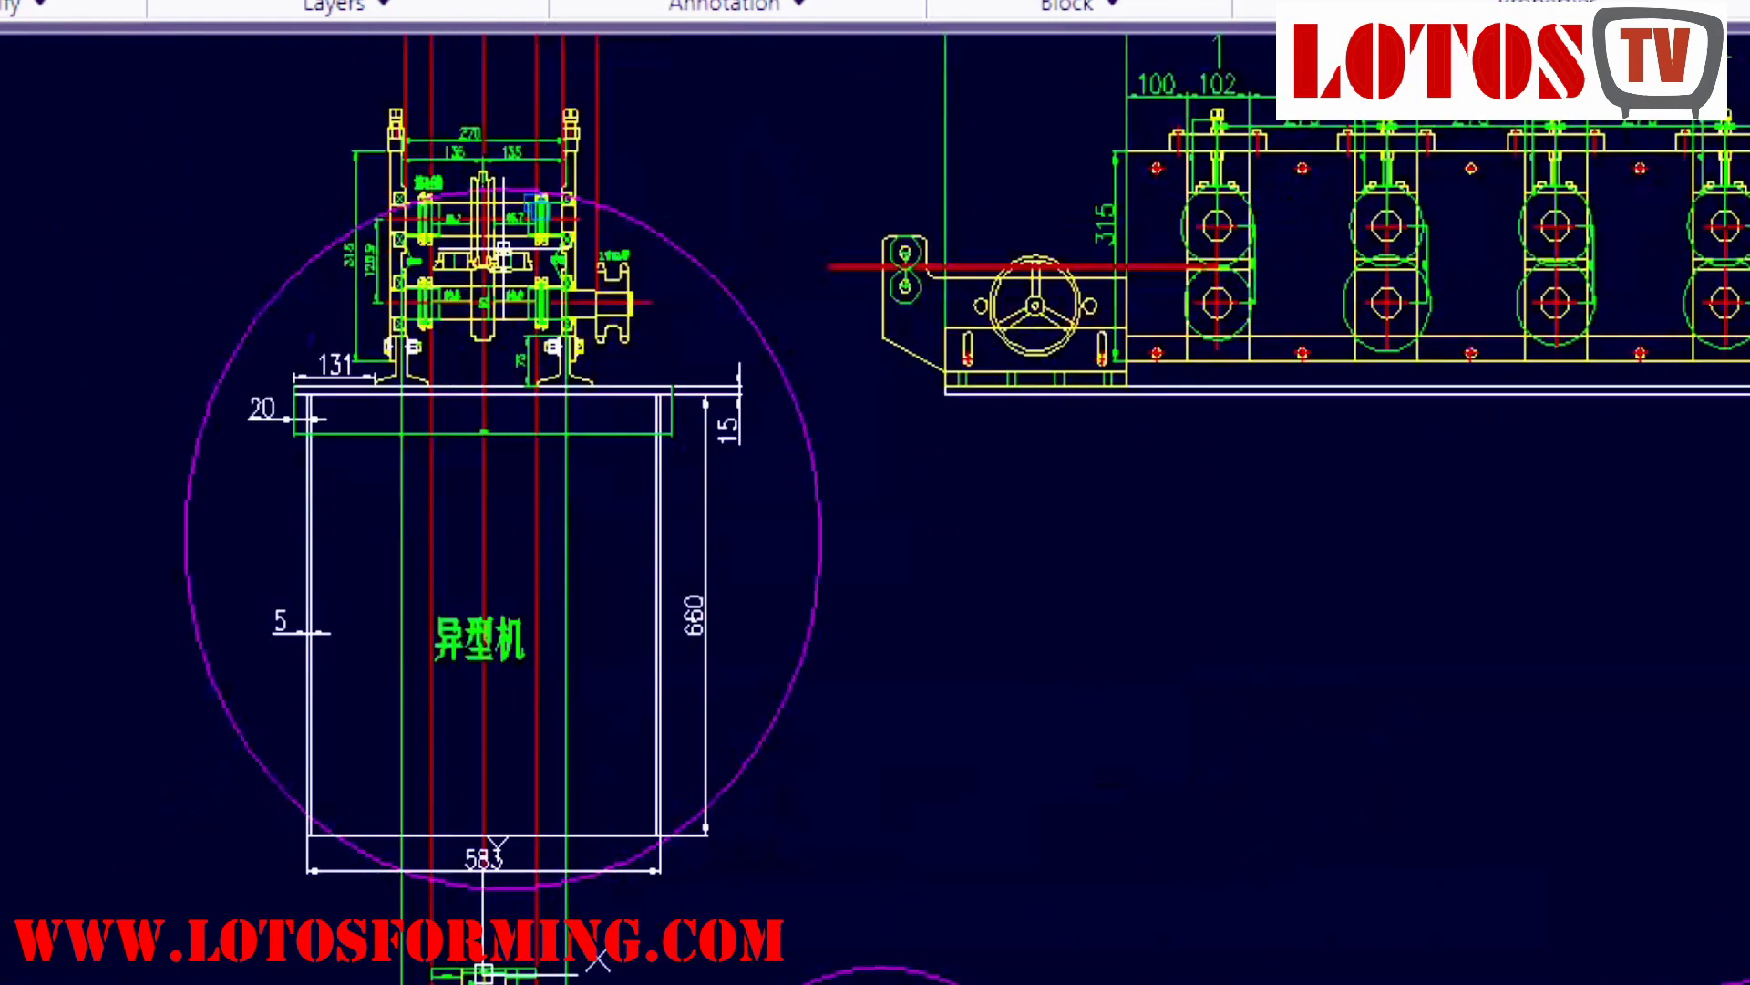
scroll(784, 196, "up", 2)
middle_click_drag(784, 196, 1097, 520)
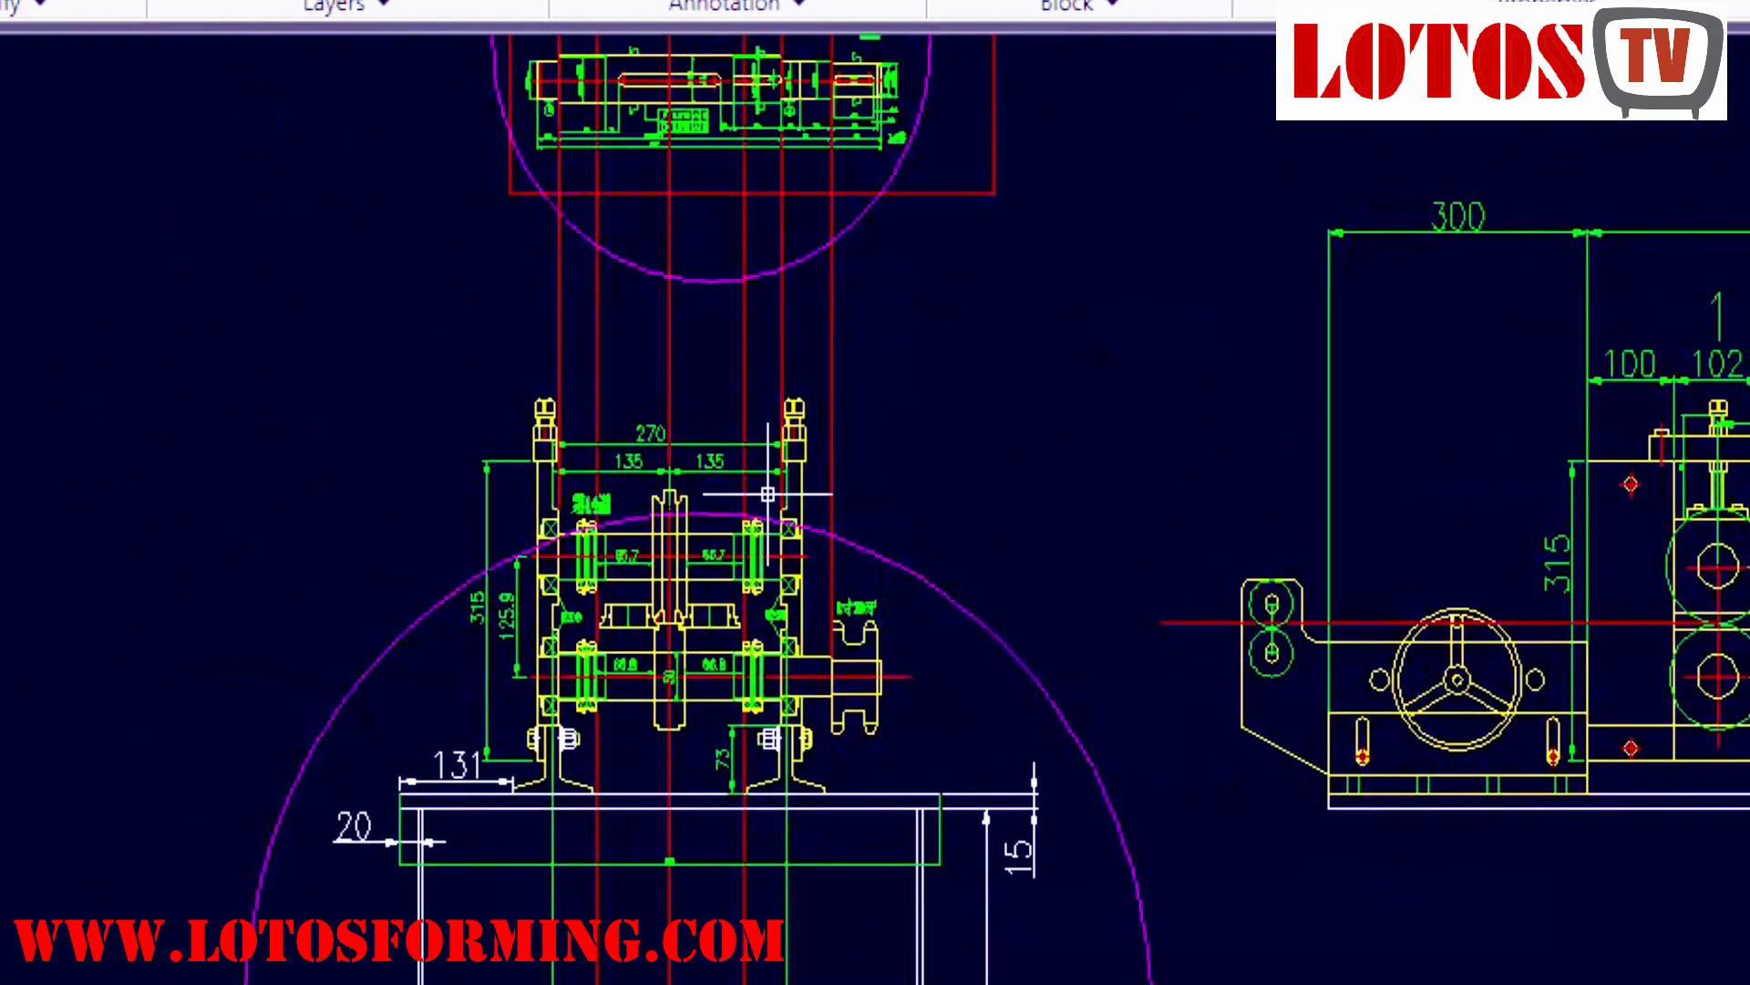
scroll(768, 494, "up", 1)
middle_click_drag(1001, 425, 1227, 233)
scroll(871, 489, "up", 3)
scroll(871, 490, "up", 4)
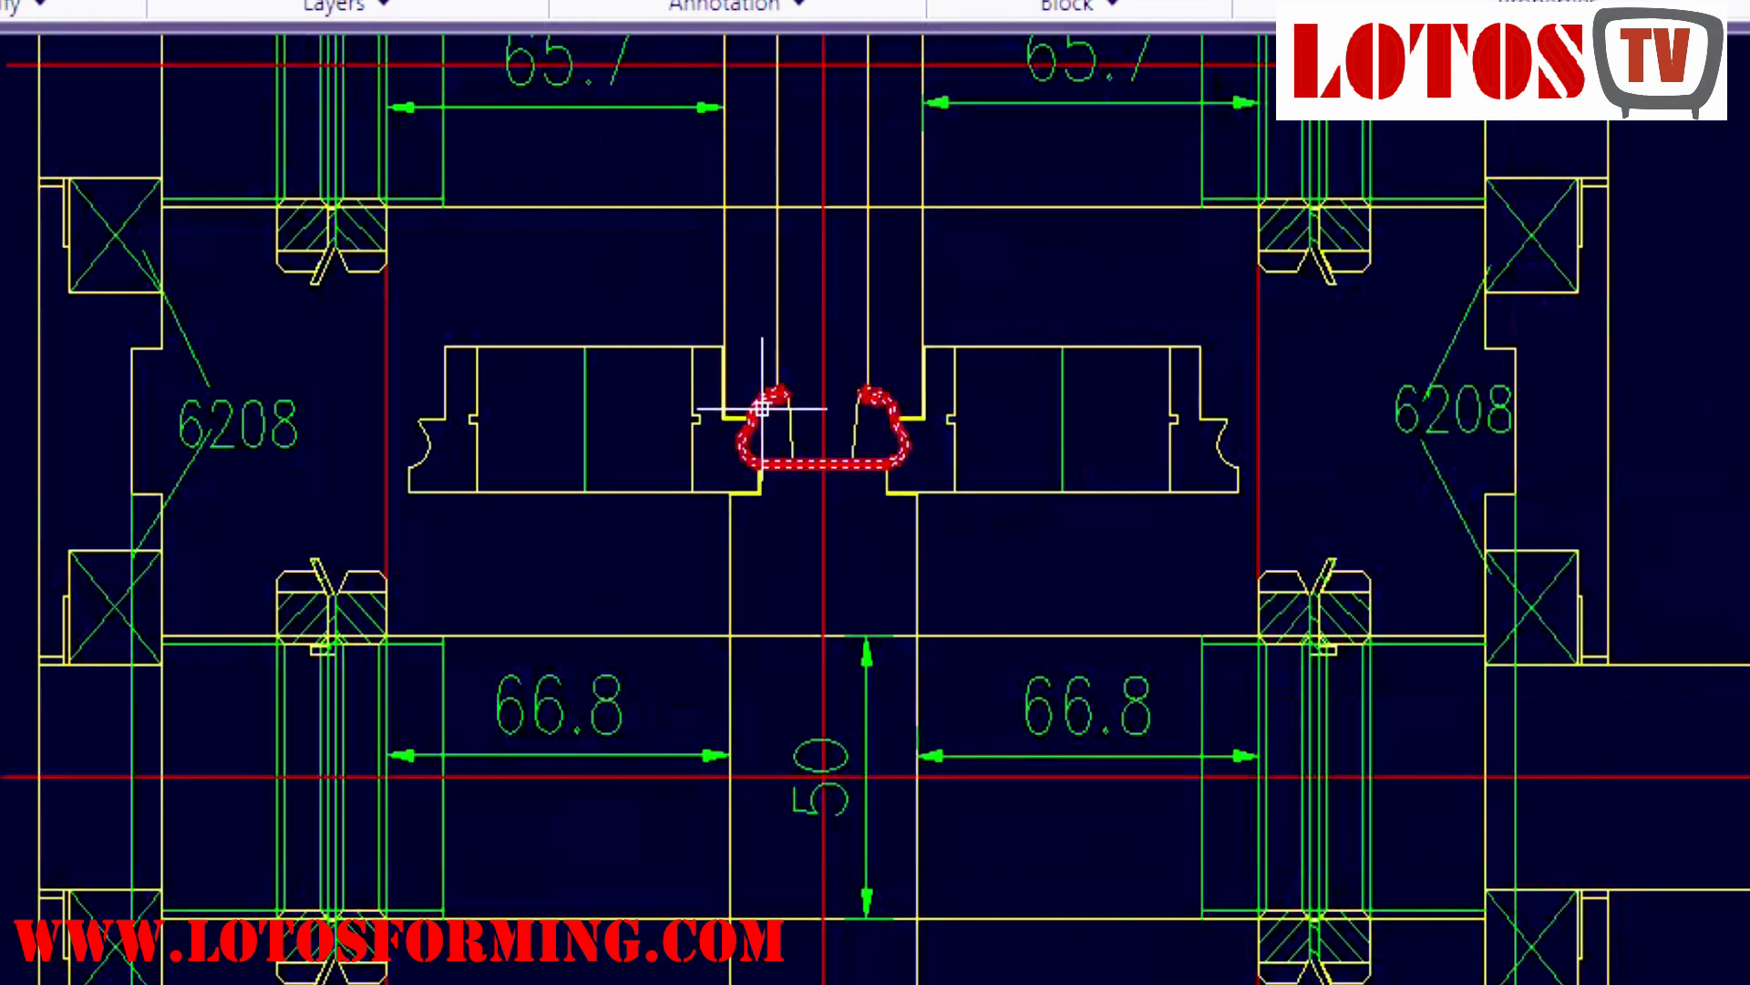
Move the red profile section out from between the rollers to the empty area above the right-hand side roller.
type("m")
key("Return")
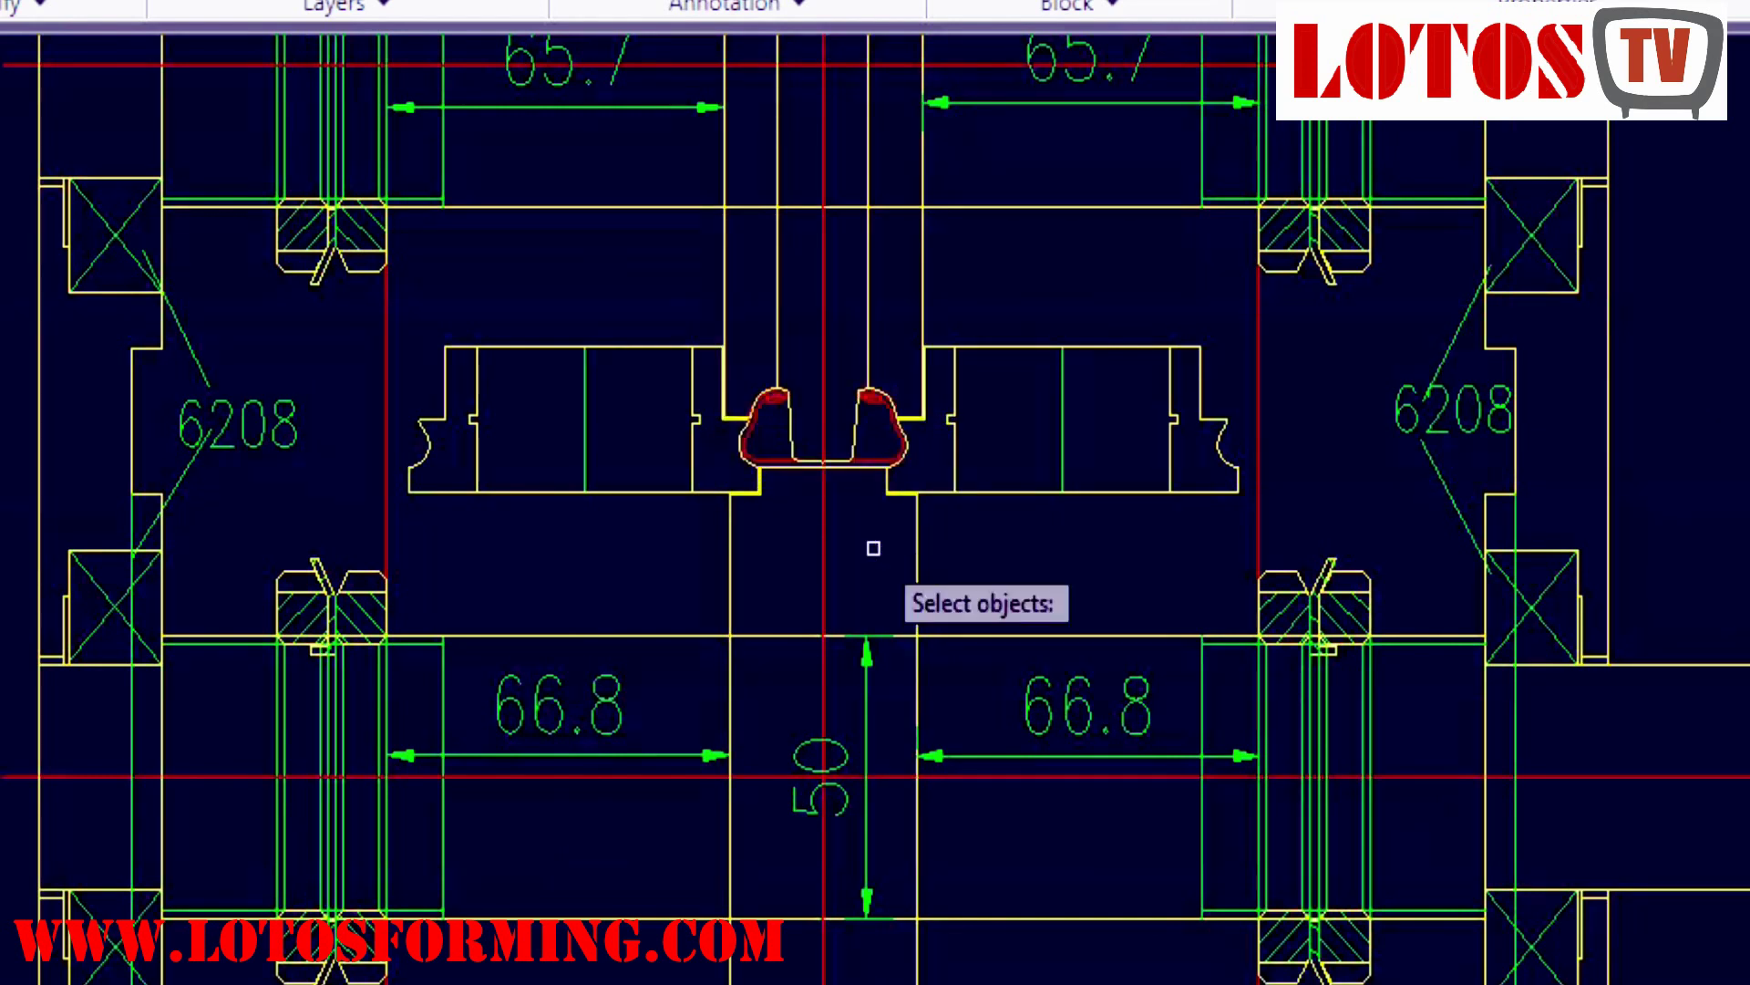
left_click(881, 410)
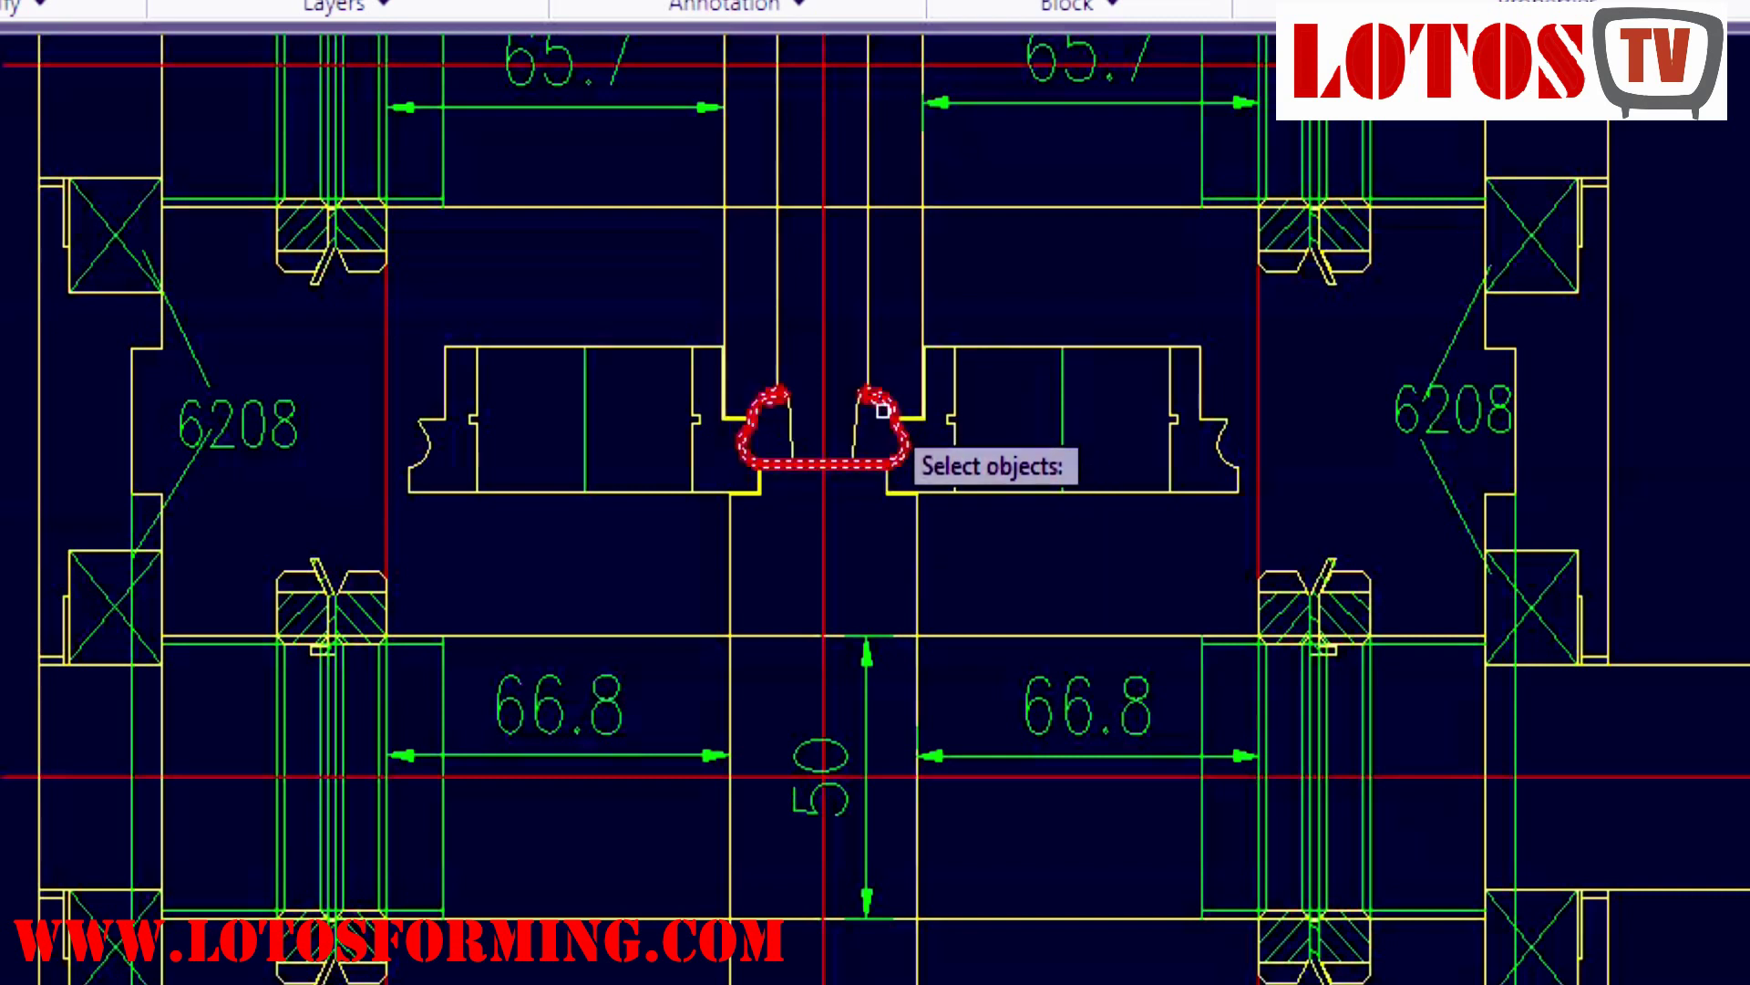
key("Return")
left_click(1083, 582)
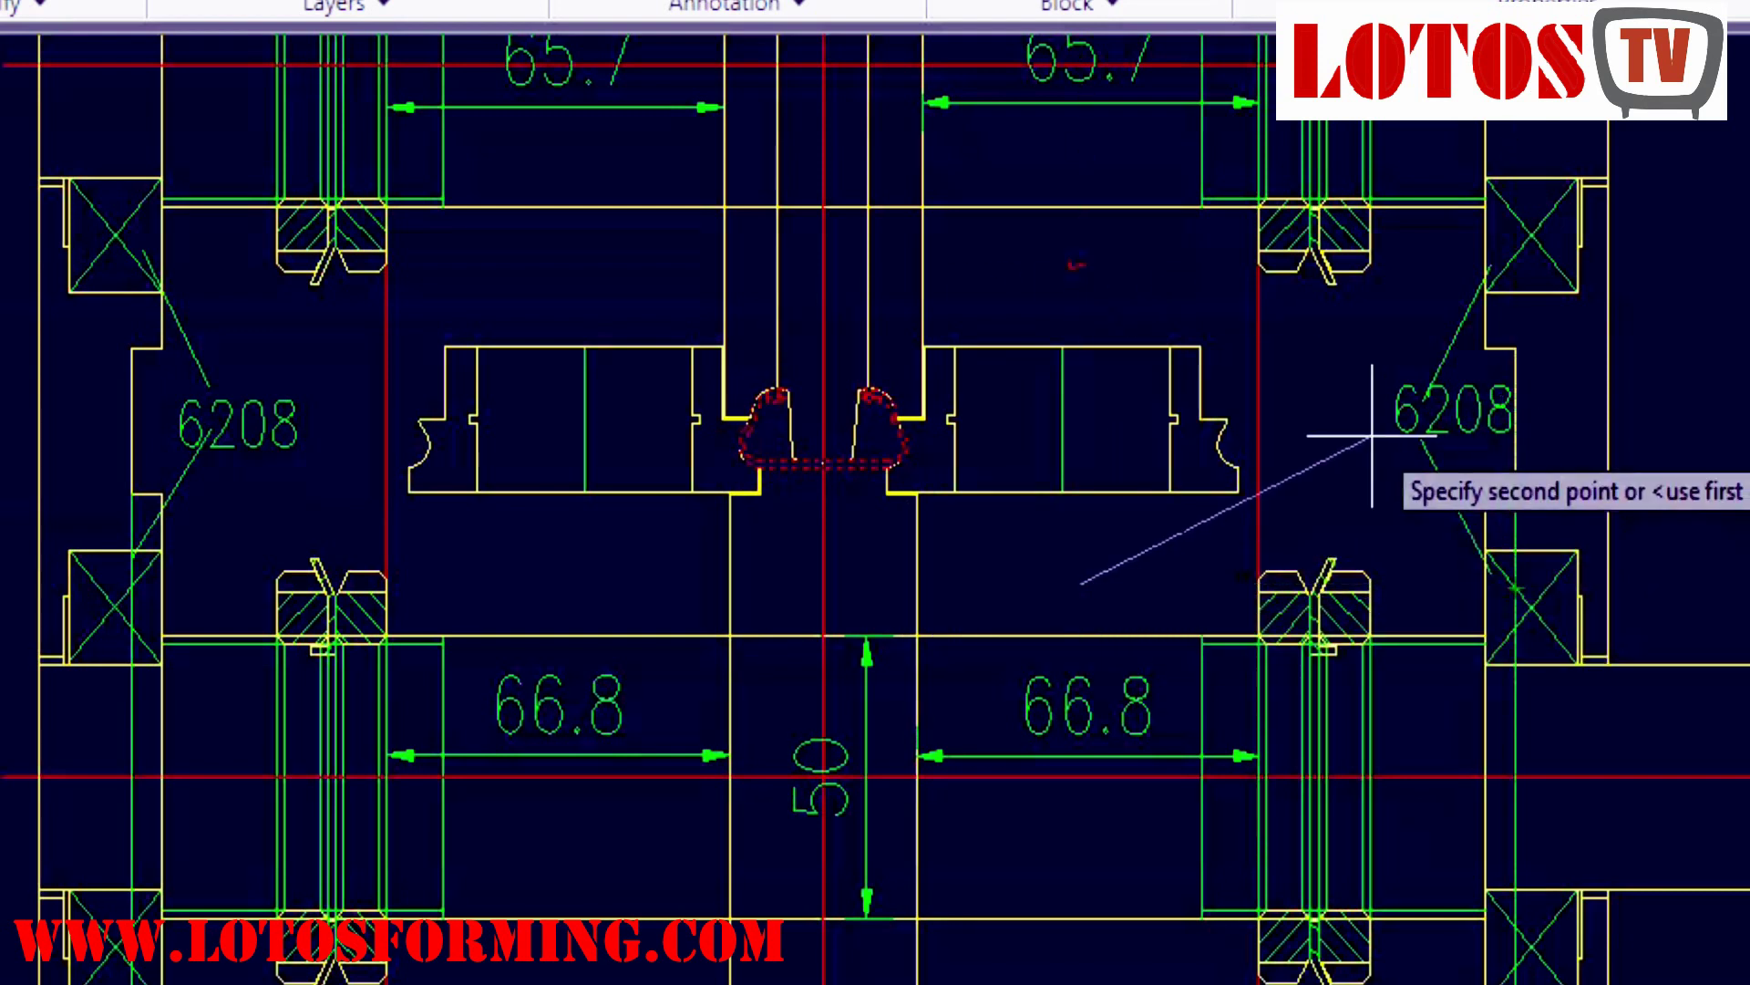
left_click(1293, 422)
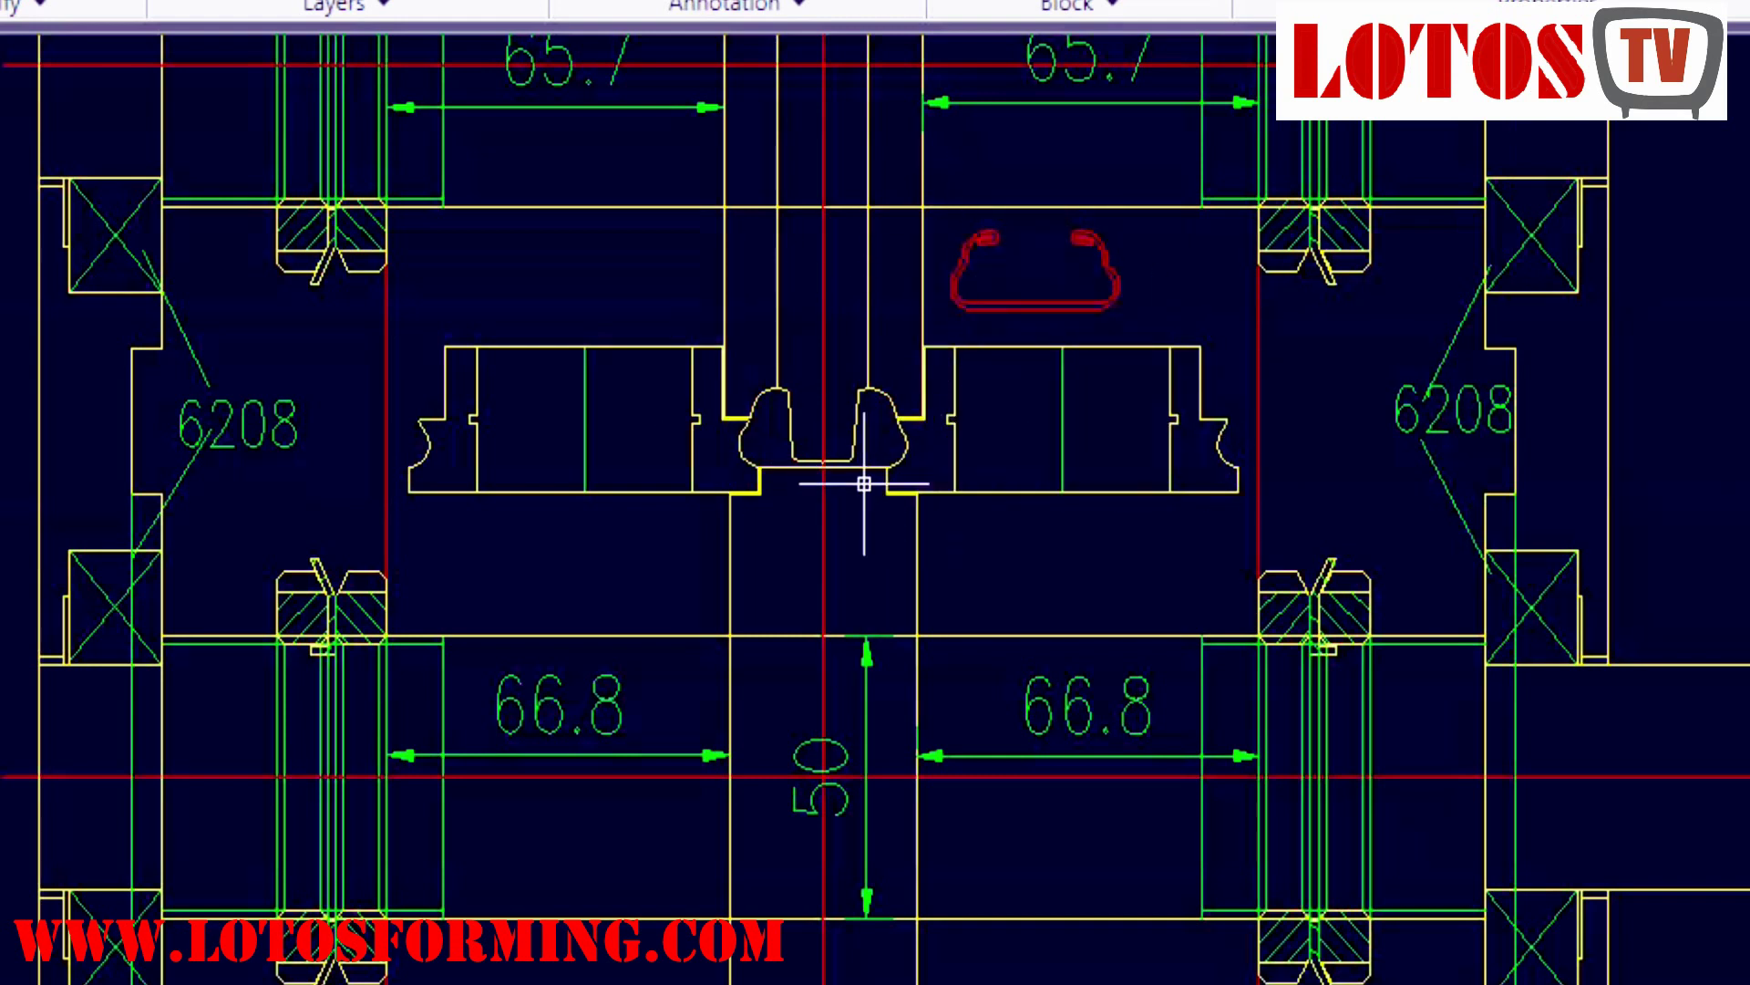
In the note on the first pass's roller drawing, replace the Chinese label of the 71mm value with "input material width".
scroll(957, 462, "down", 2)
middle_click_drag(958, 507, 958, 119)
middle_click_drag(922, 802, 911, 36)
scroll(900, 634, "down", 2)
middle_click_drag(949, 756, 890, 46)
middle_click_drag(927, 617, 926, 24)
middle_click_drag(1007, 681, 1028, 321)
scroll(794, 462, "up", 3)
scroll(908, 334, "up", 3)
scroll(855, 340, "up", 2)
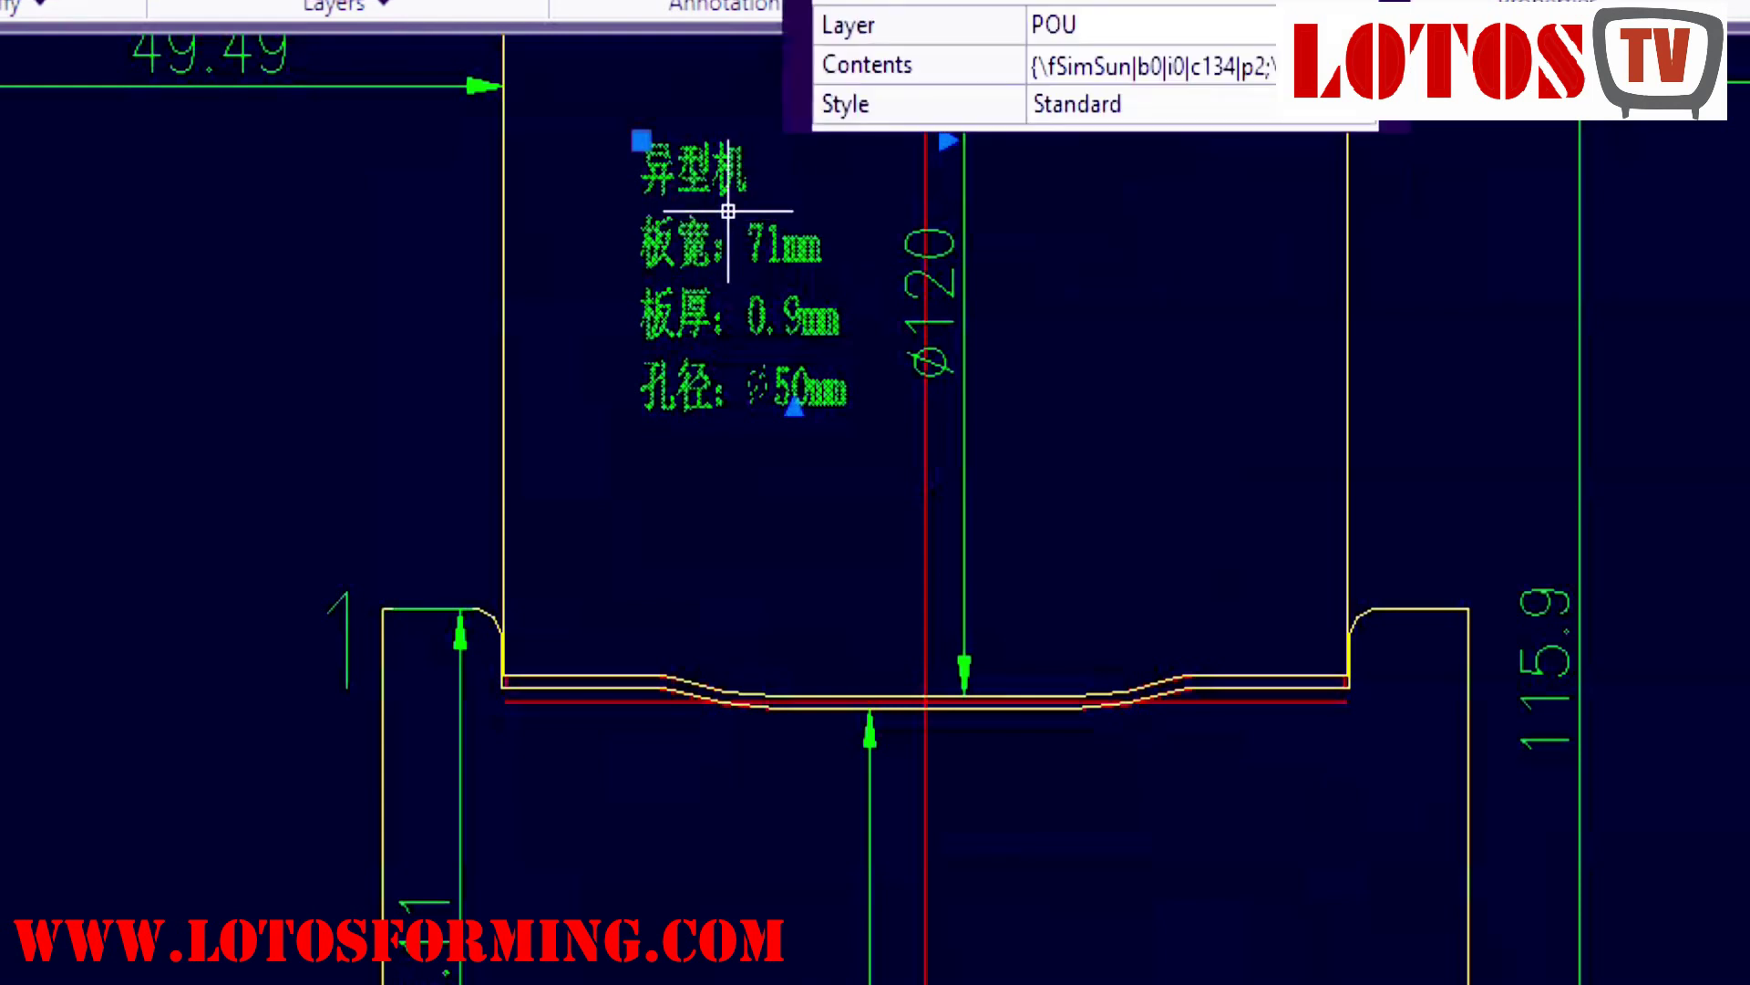
double_click(680, 252)
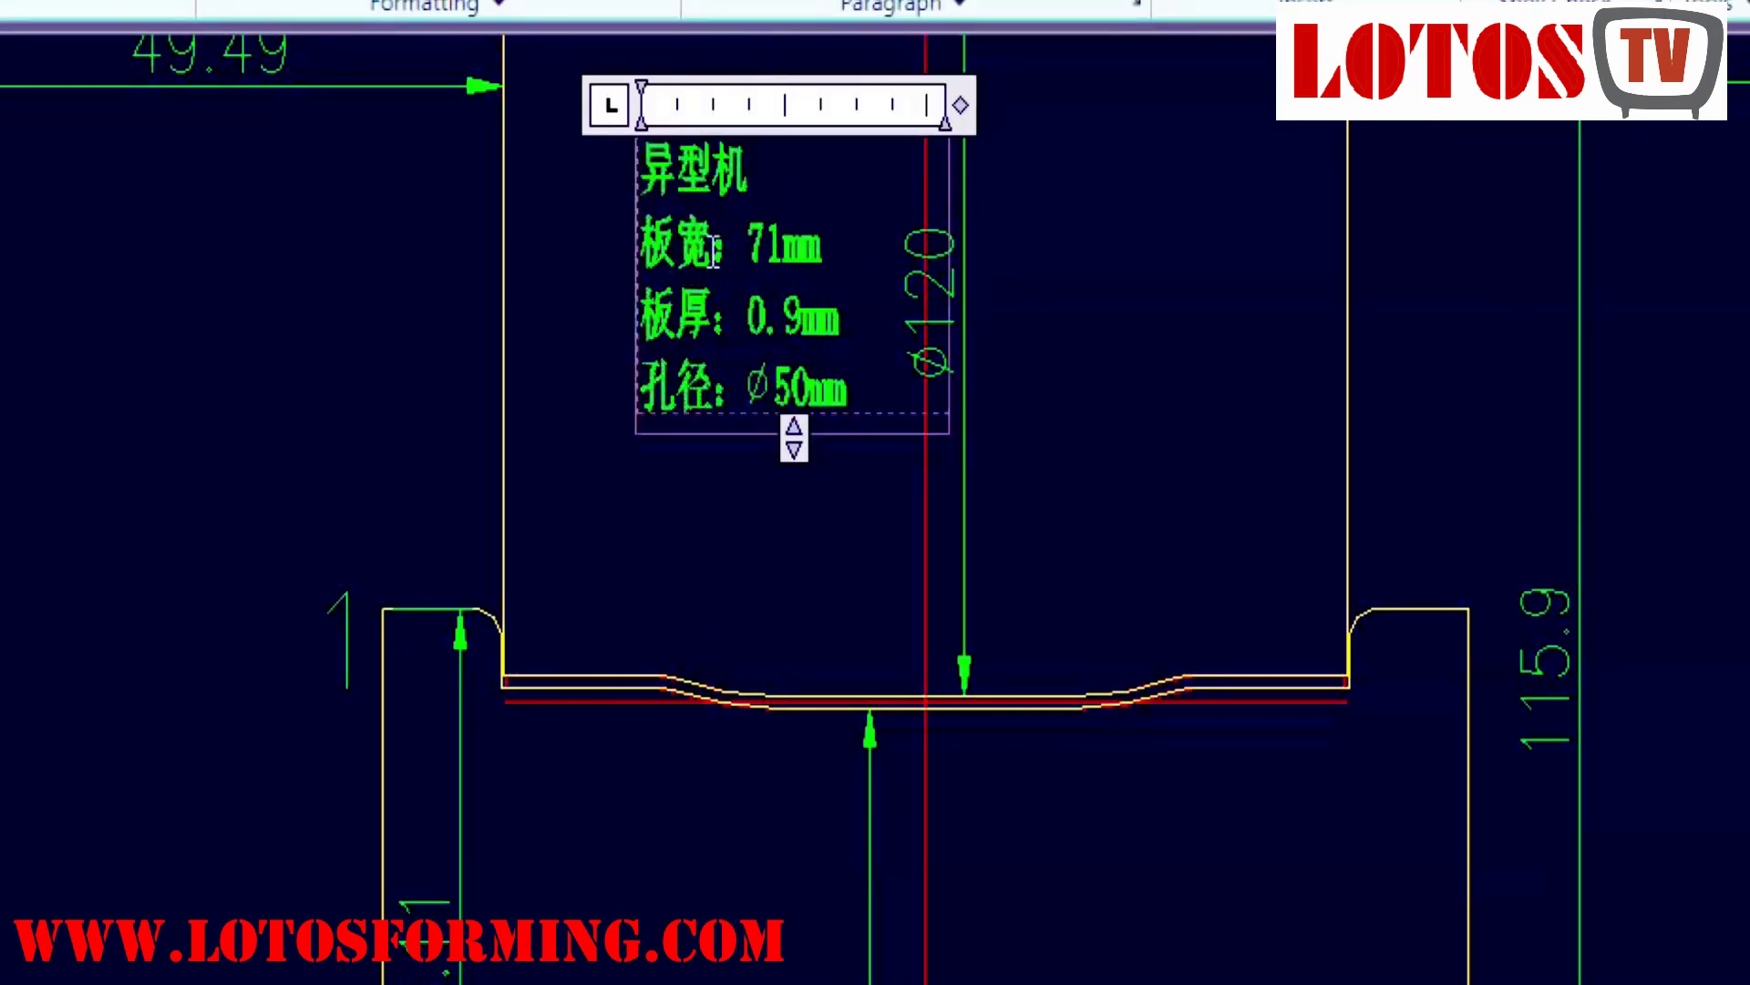
left_click_drag(709, 250, 654, 248)
type("input")
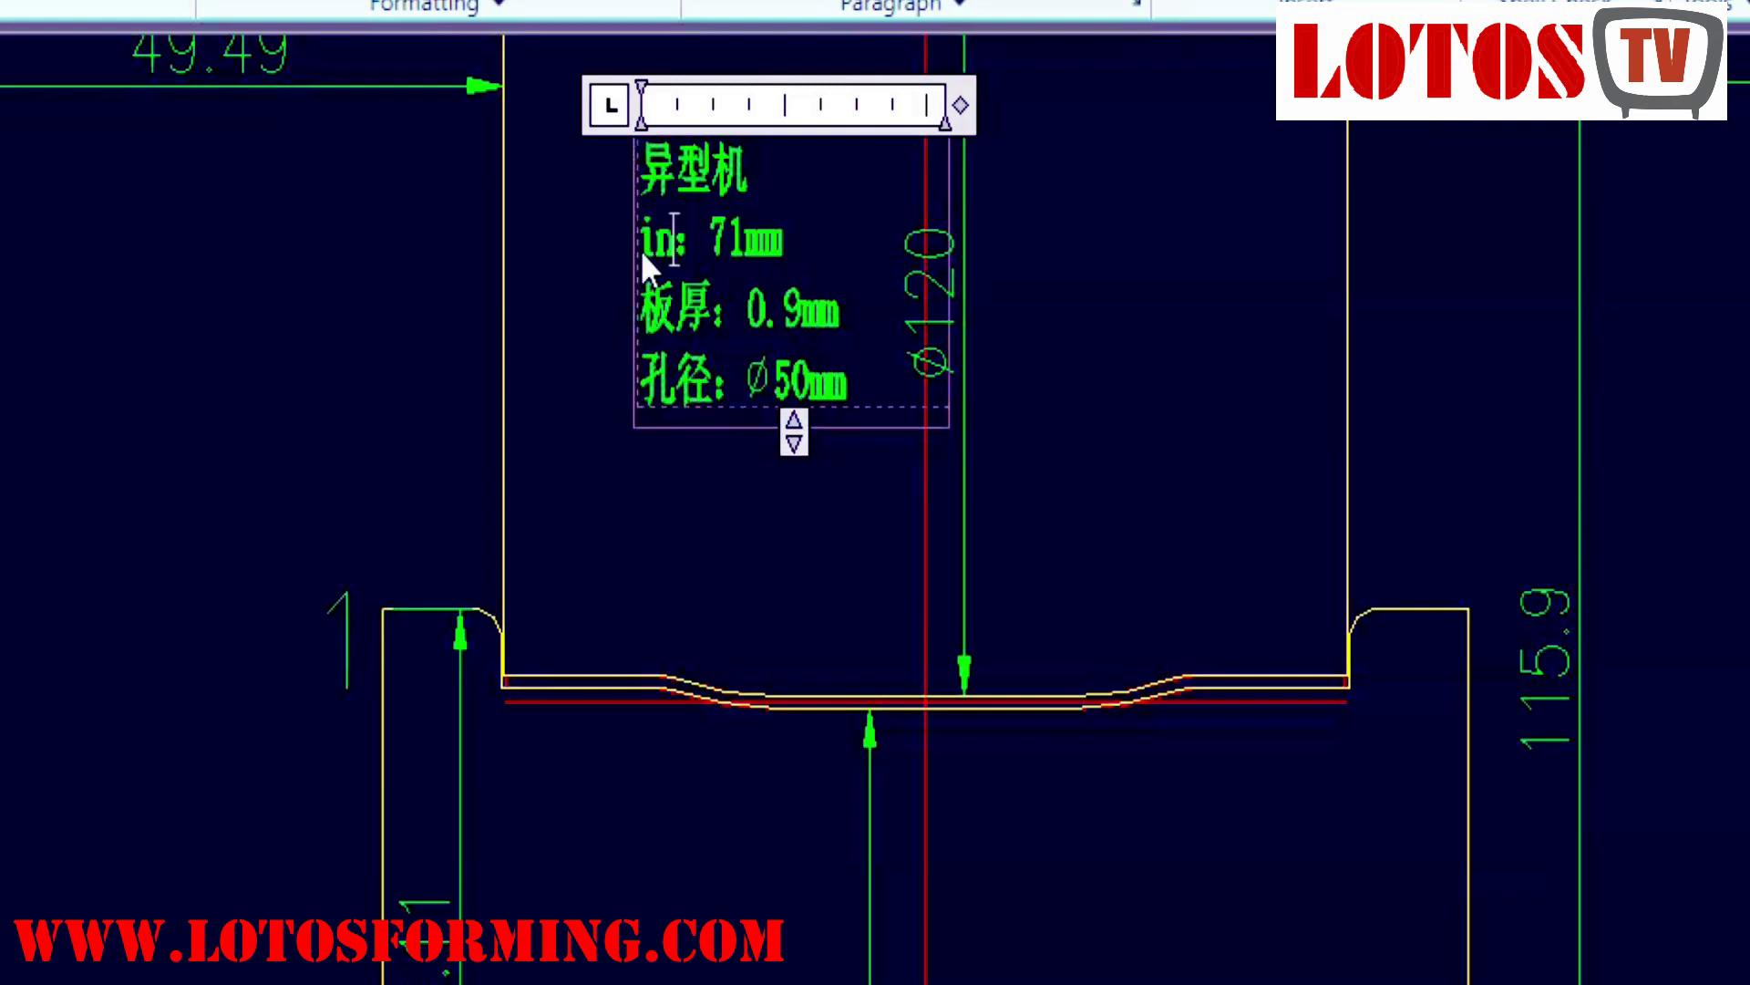
type(" m")
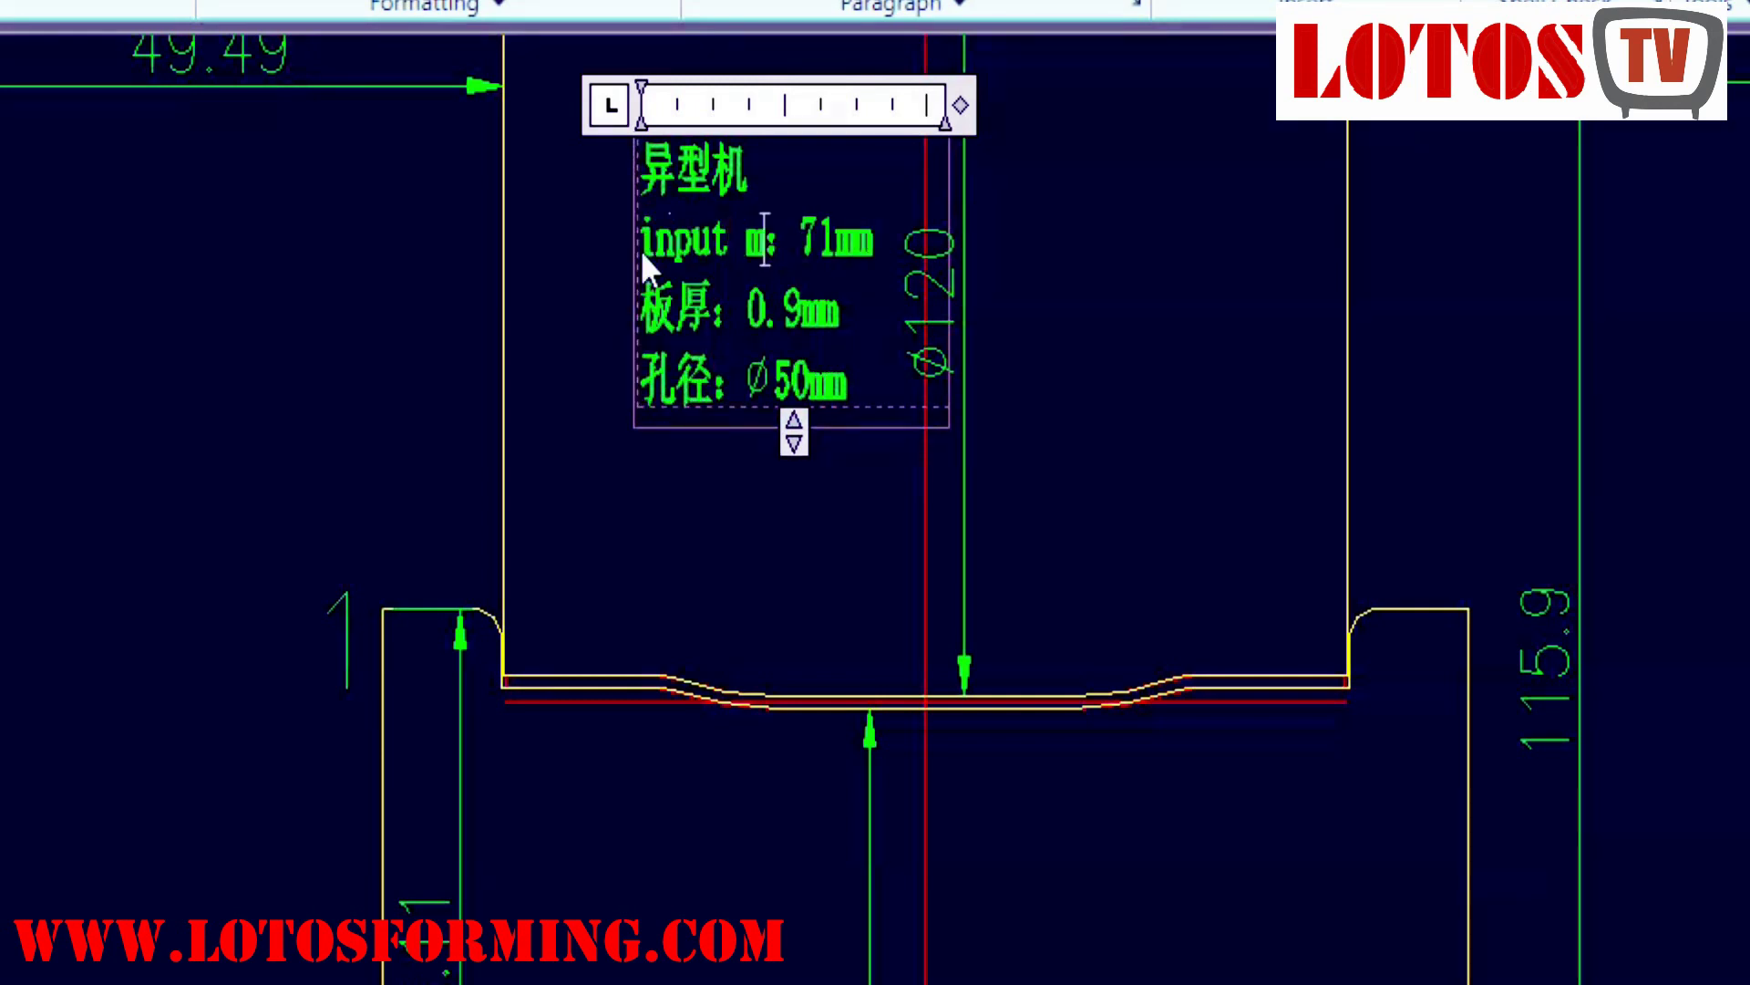
type("aterial wi")
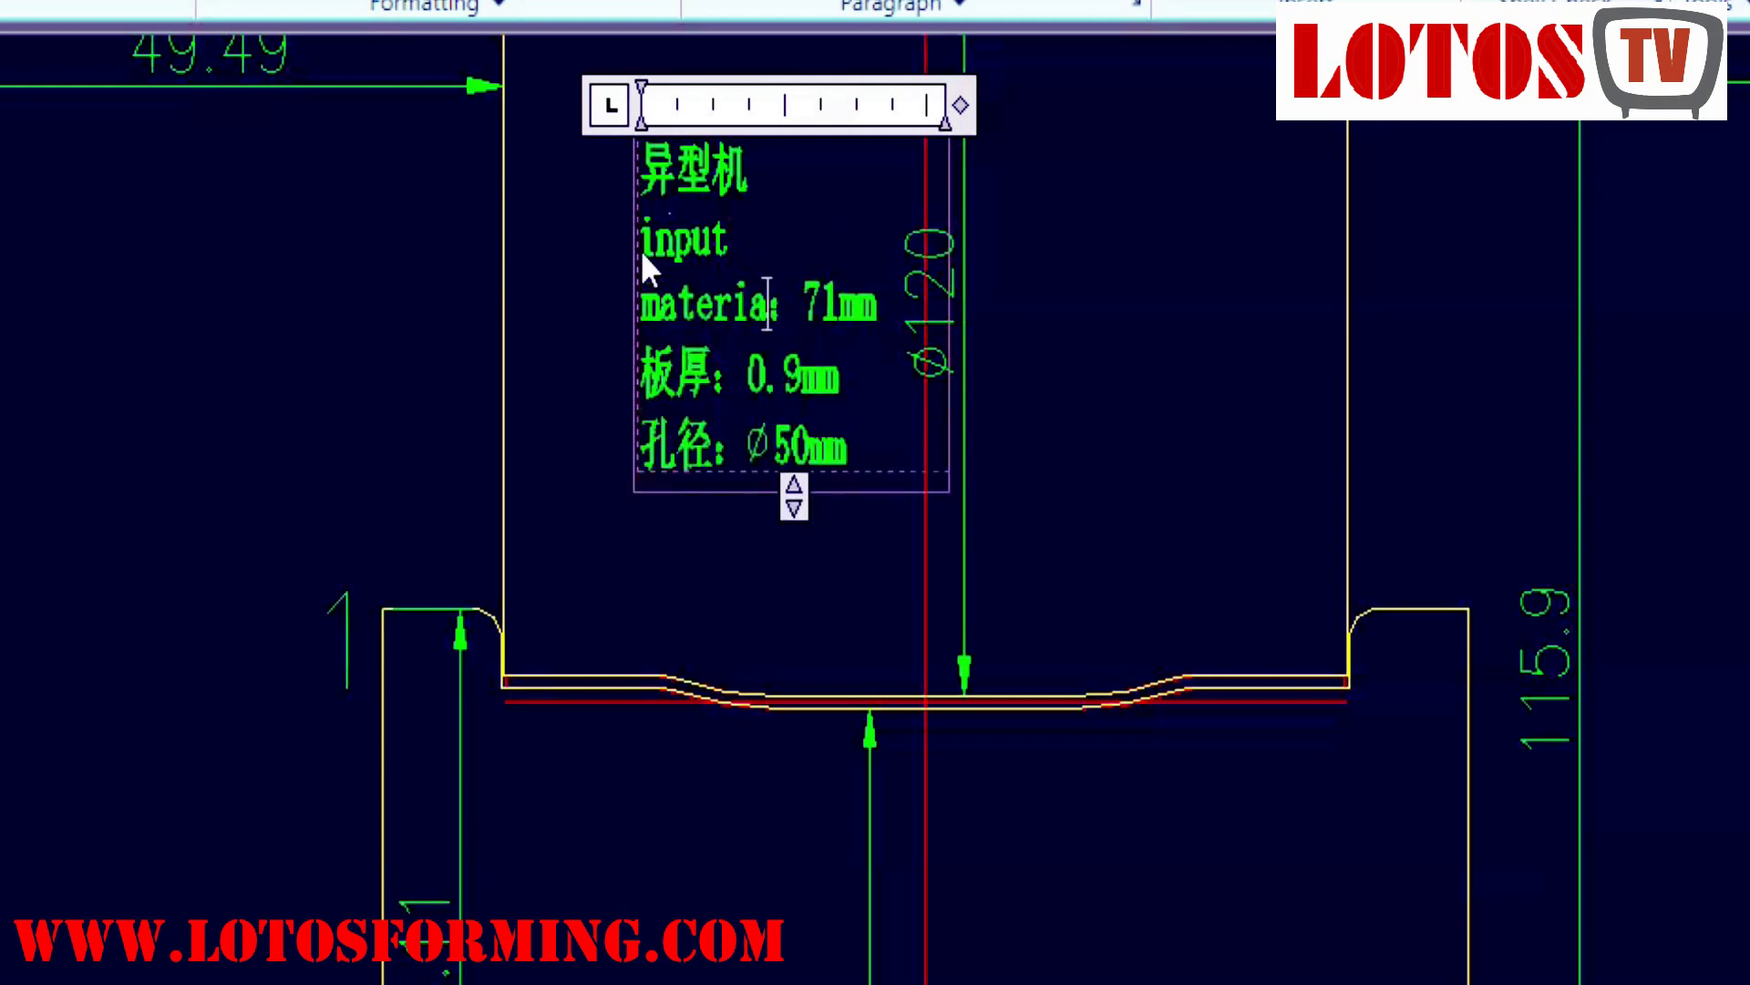
type("dth")
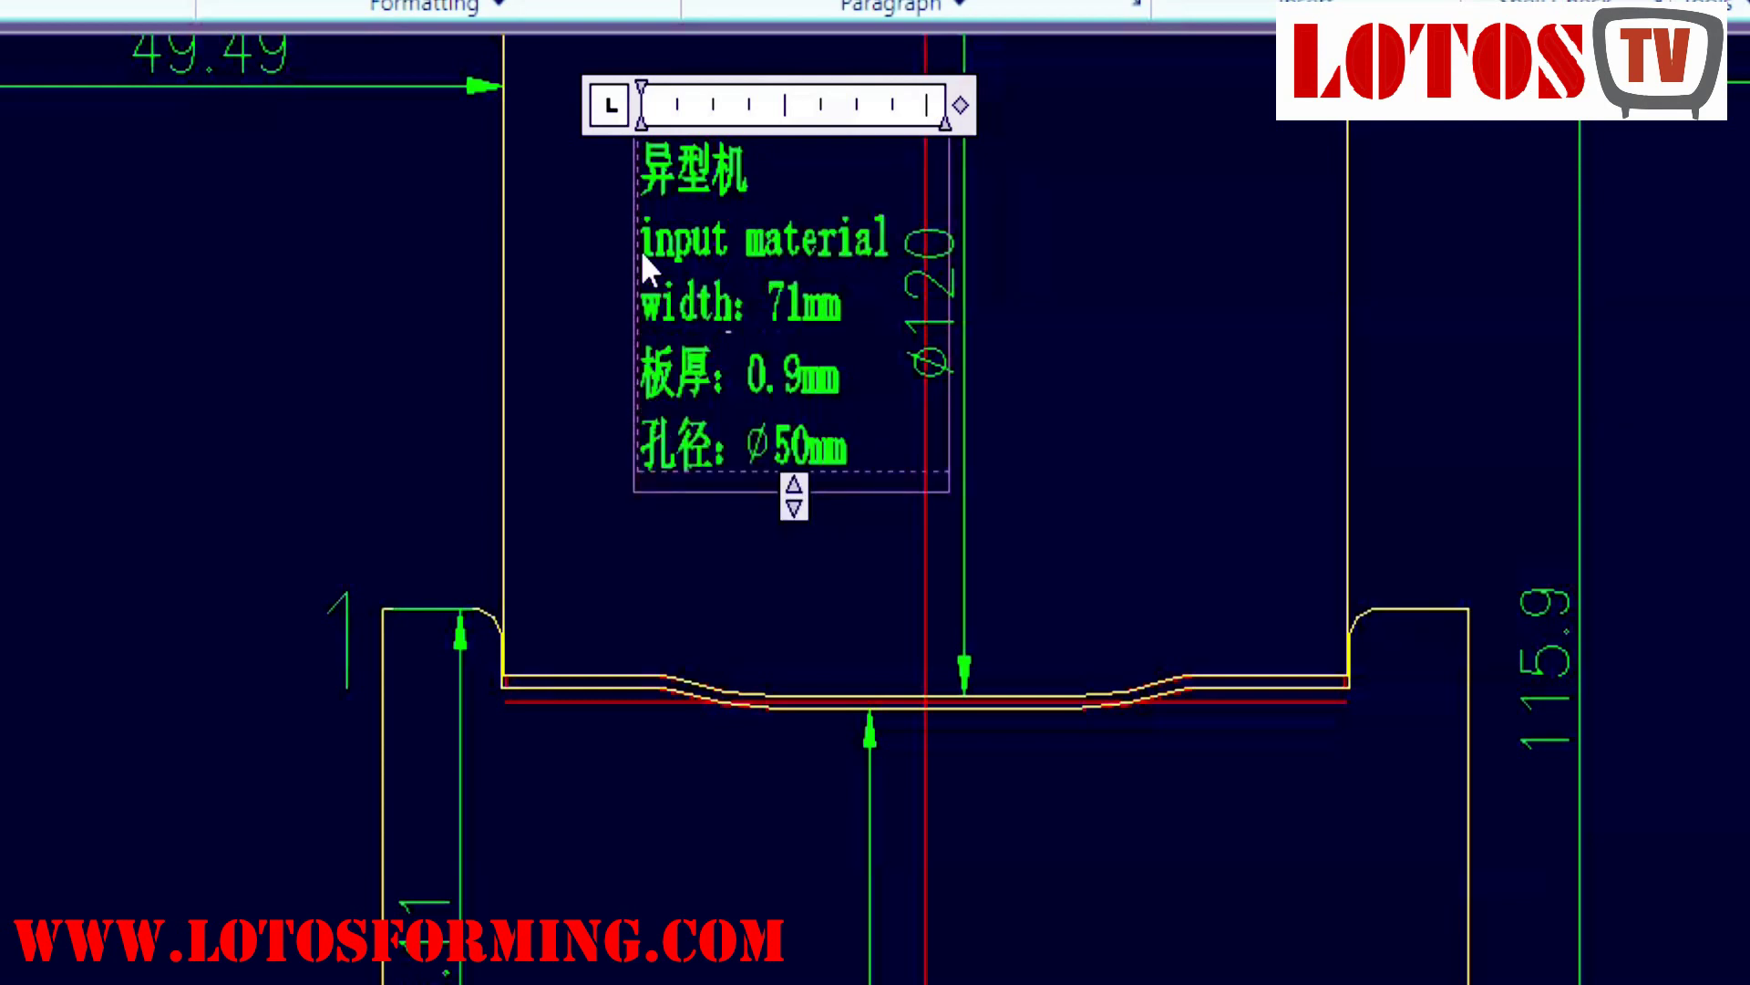
Replace the Chinese label before the 0.9mm value in the same note with "thickness".
left_click(698, 373)
key("BackSpace")
key("BackSpace")
type("thi")
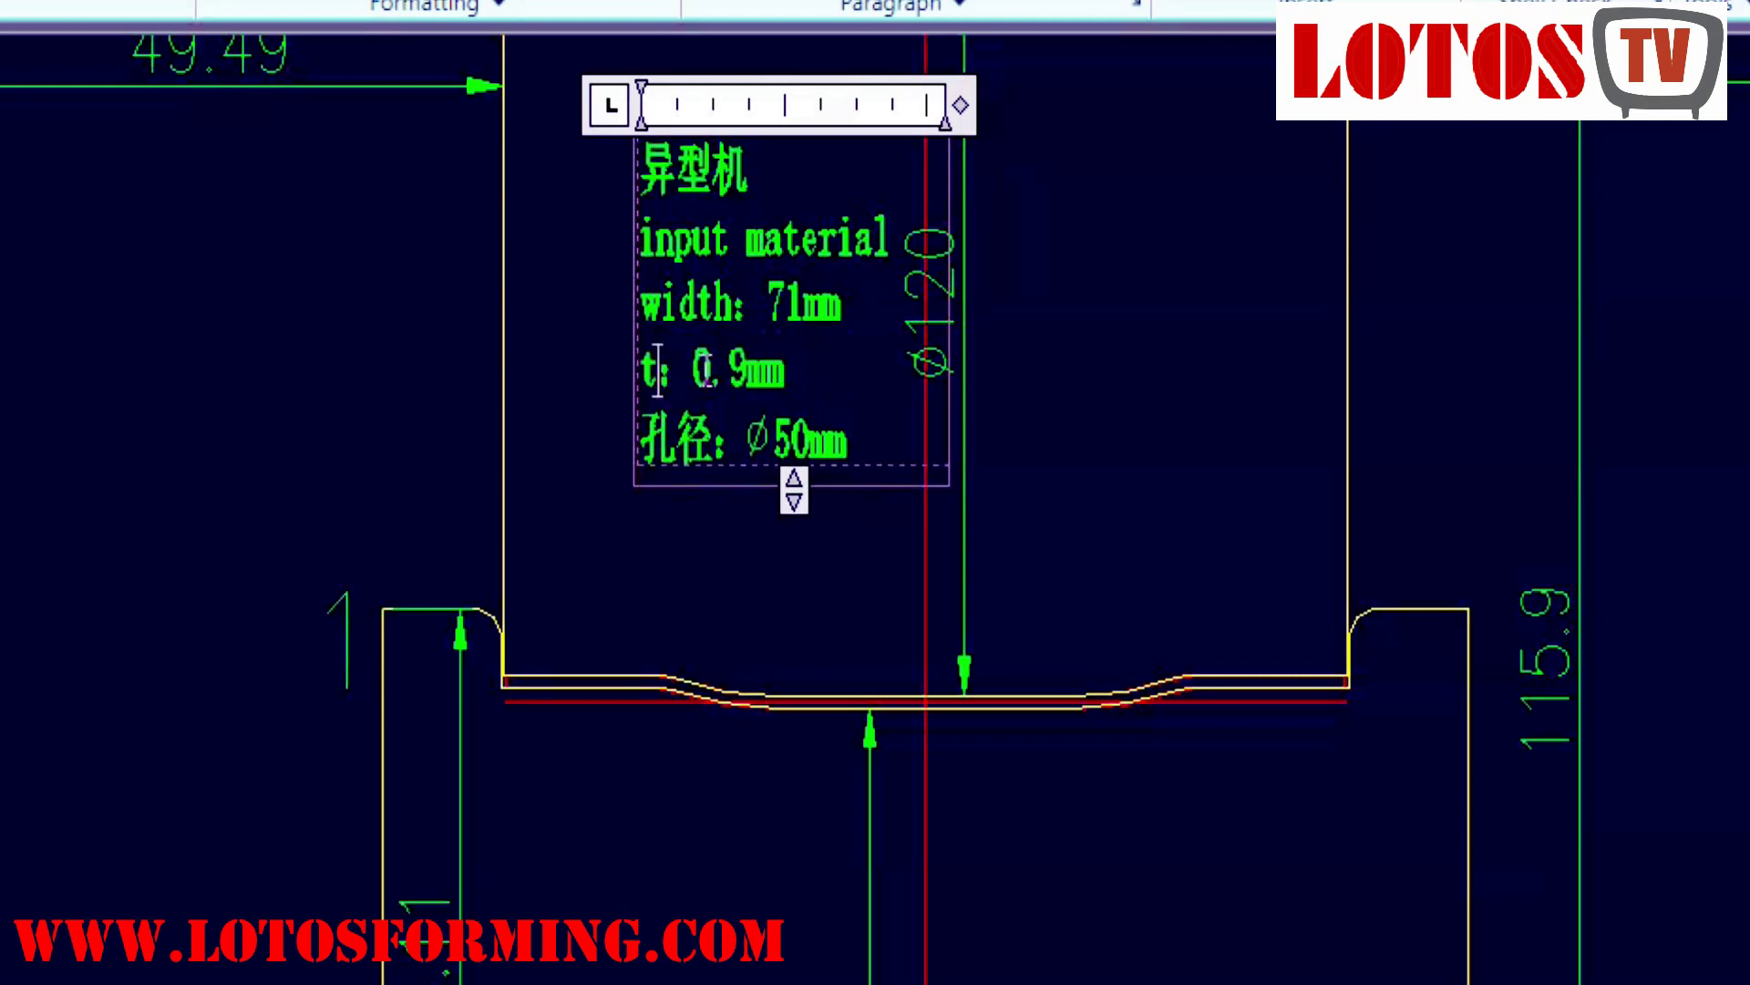
type("ckness")
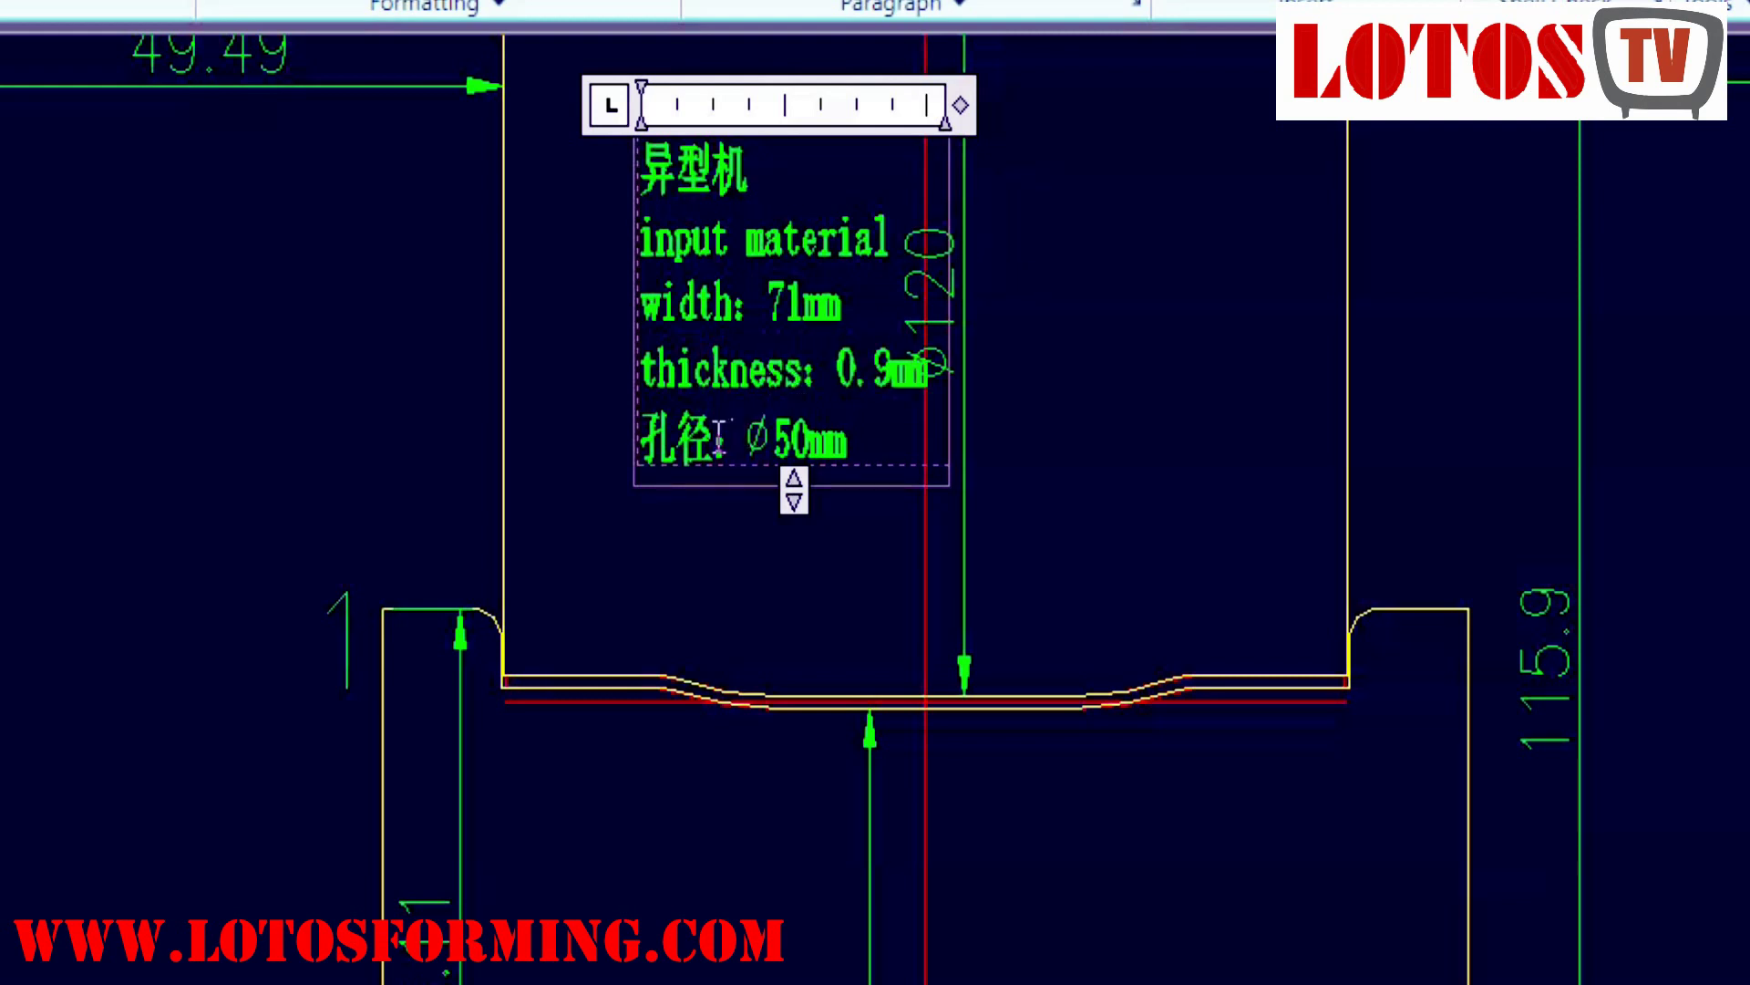
Replace the Chinese label before the Ø50mm value with "shaft" and finish editing the note.
key("BackSpace")
key("BackSpace")
key("BackSpace")
key("Return")
type("shaft")
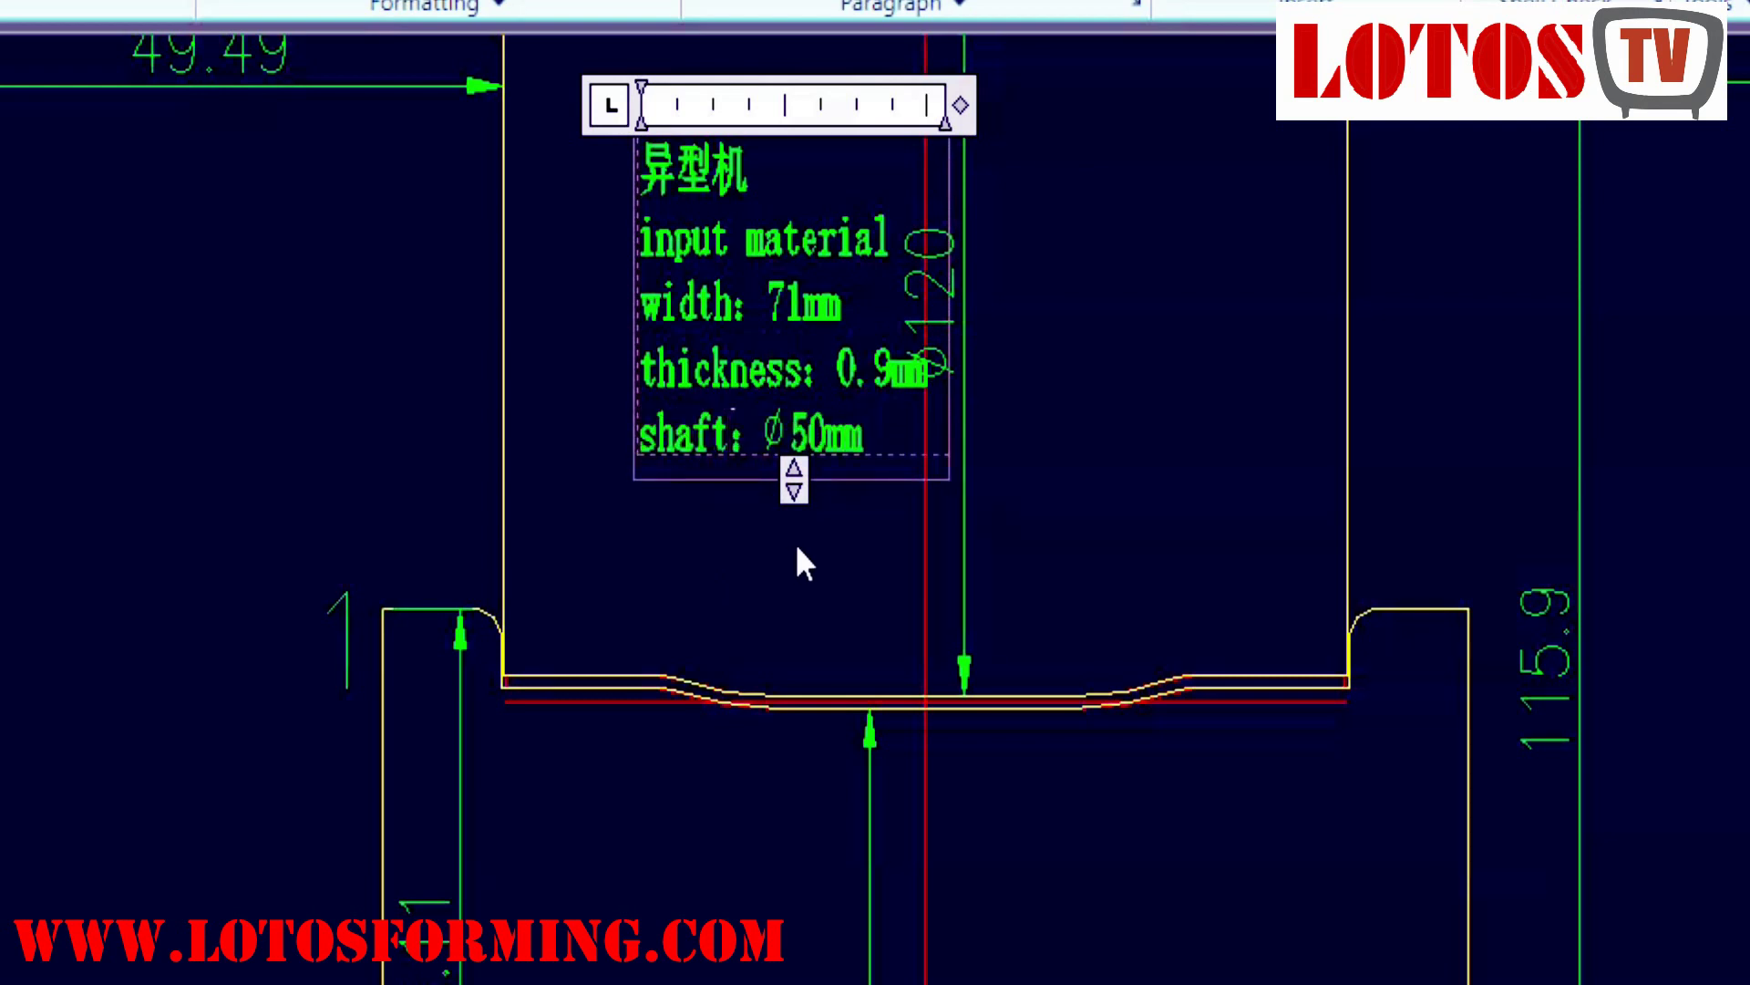
left_click(1129, 571)
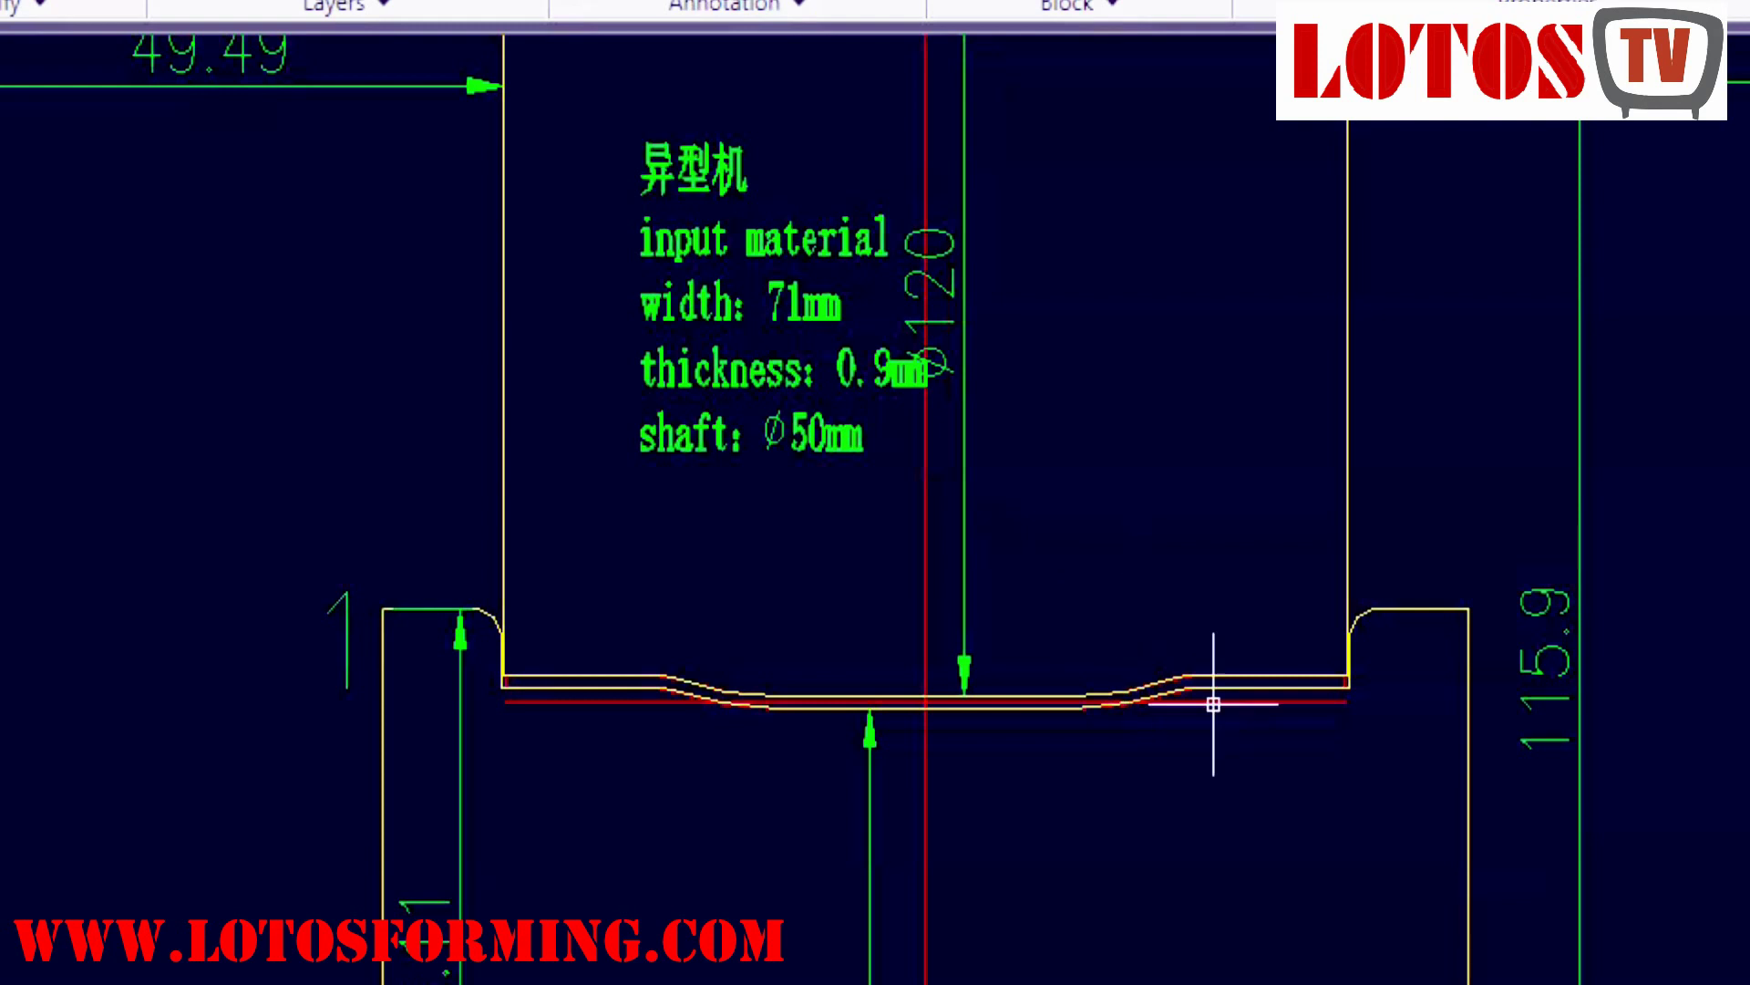
Examine the pass 1 rollers, following the sheet contour between them and the lower roller's dimensions.
scroll(1260, 721, "down", 2)
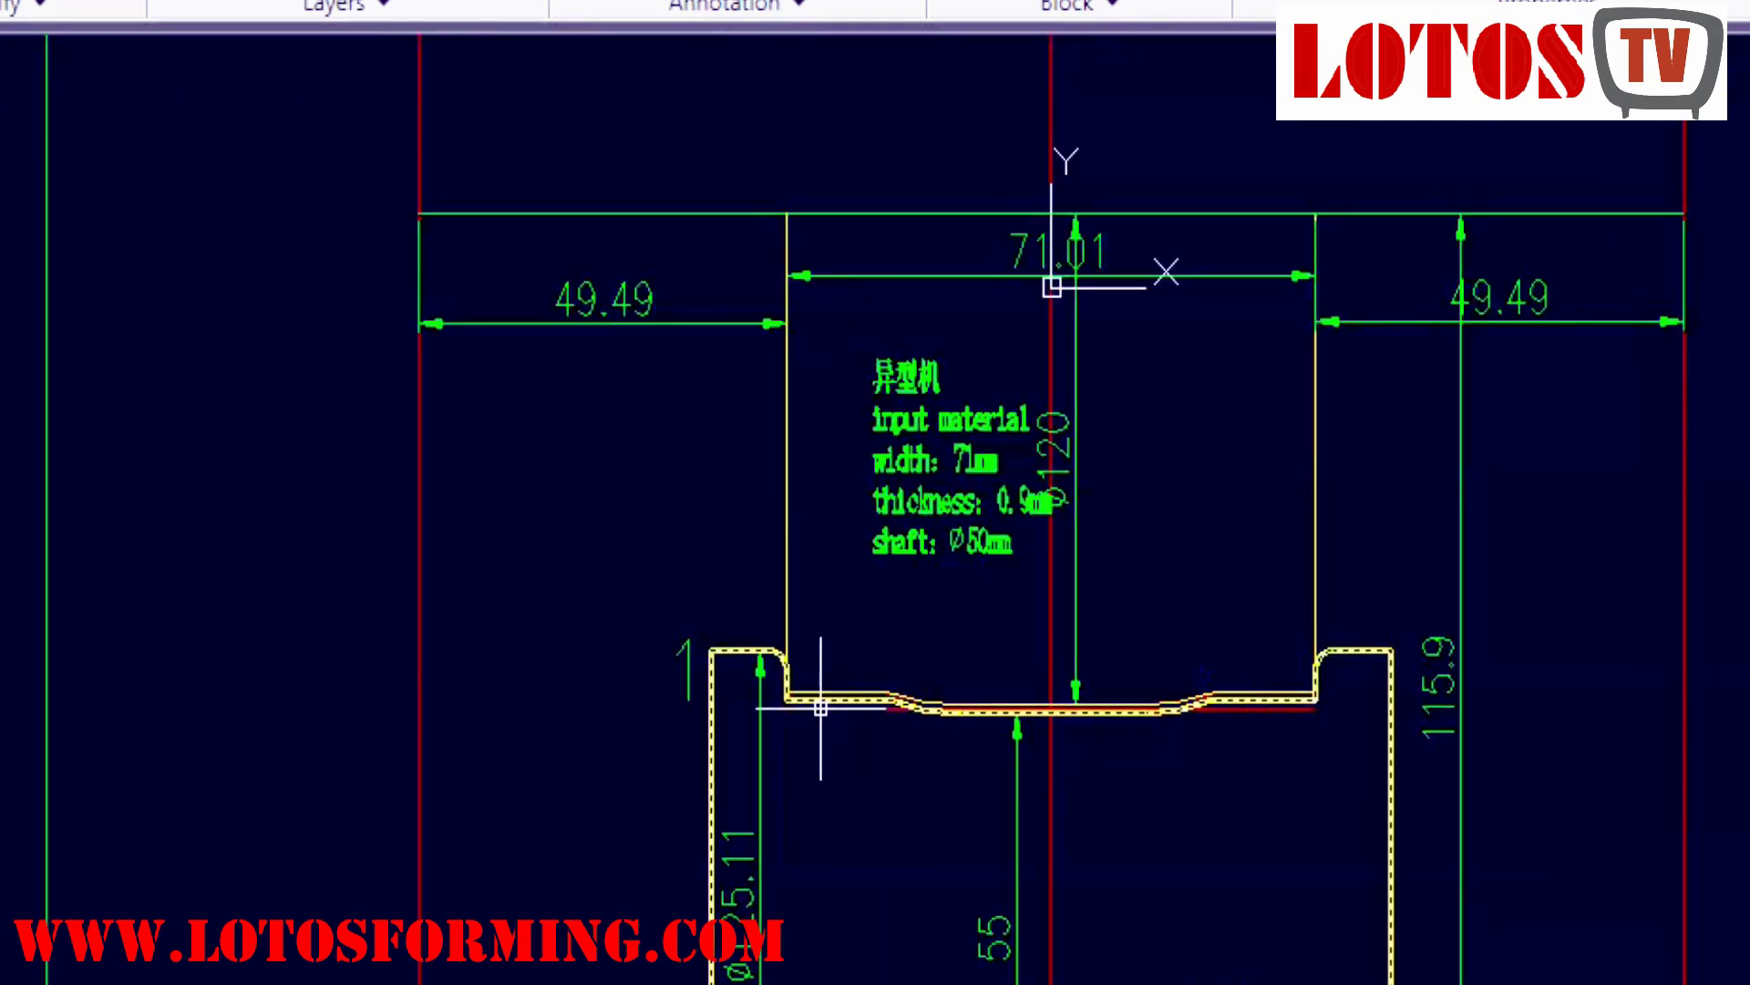
scroll(802, 673, "up", 5)
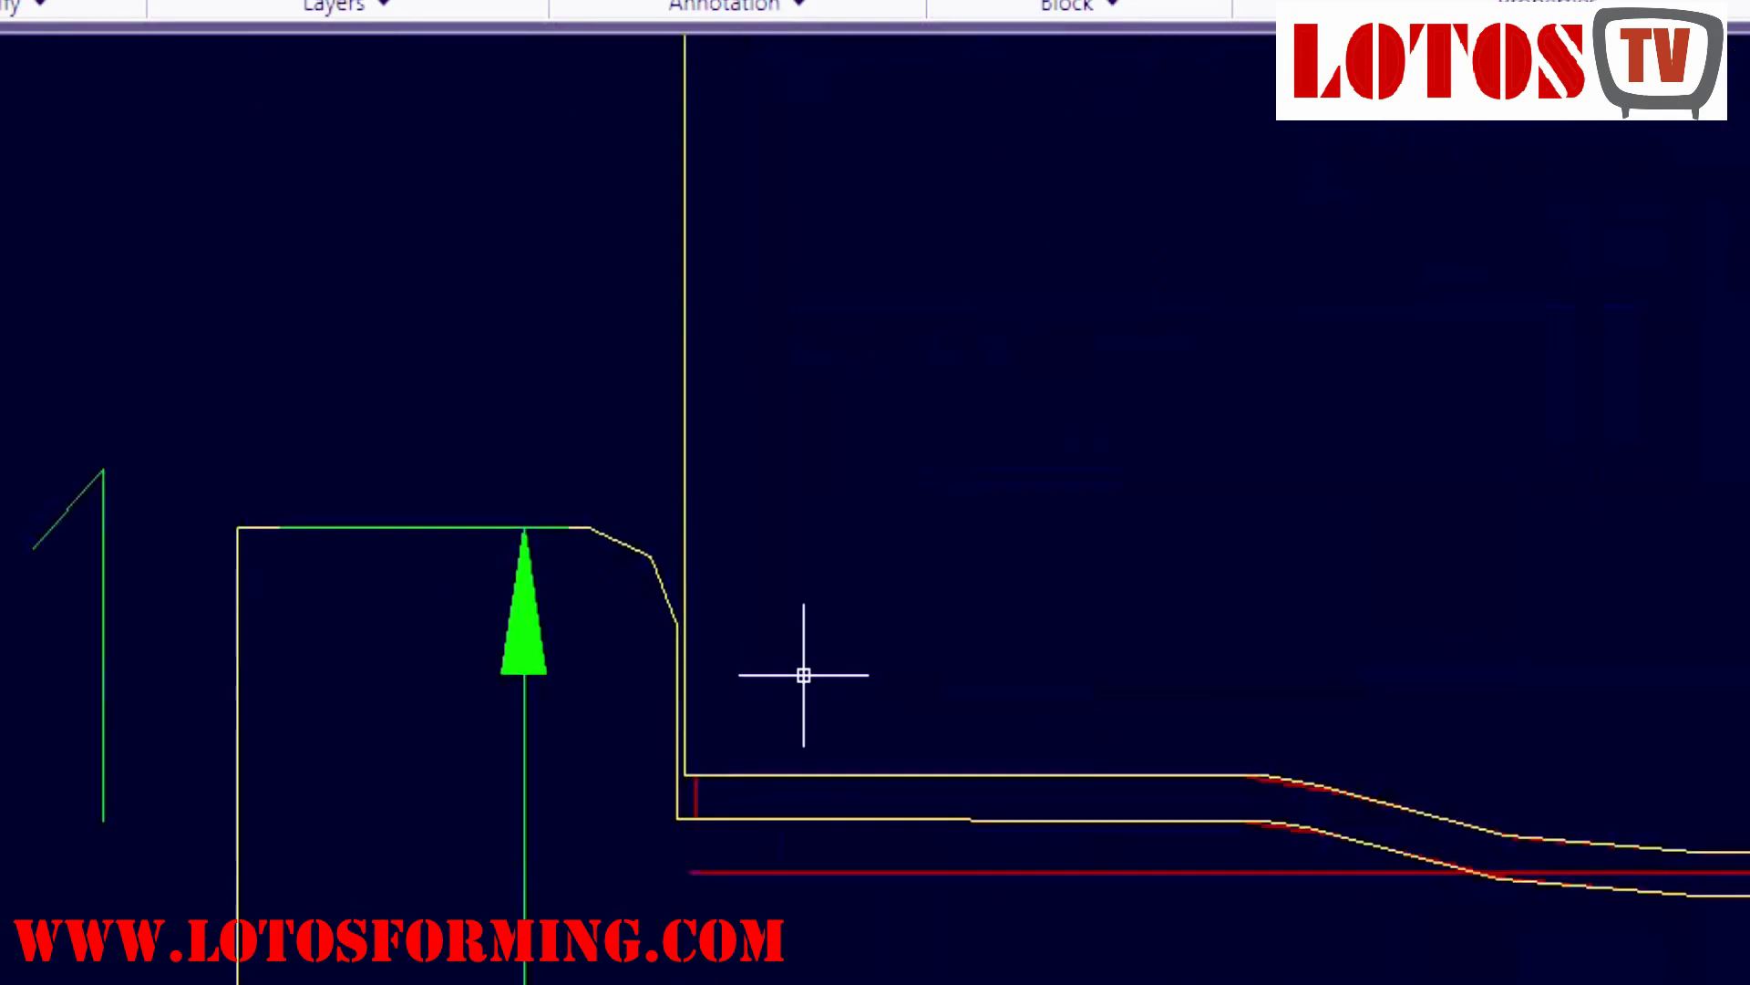
middle_click_drag(1107, 497, 0, 0)
scroll(1017, 381, "down", 2)
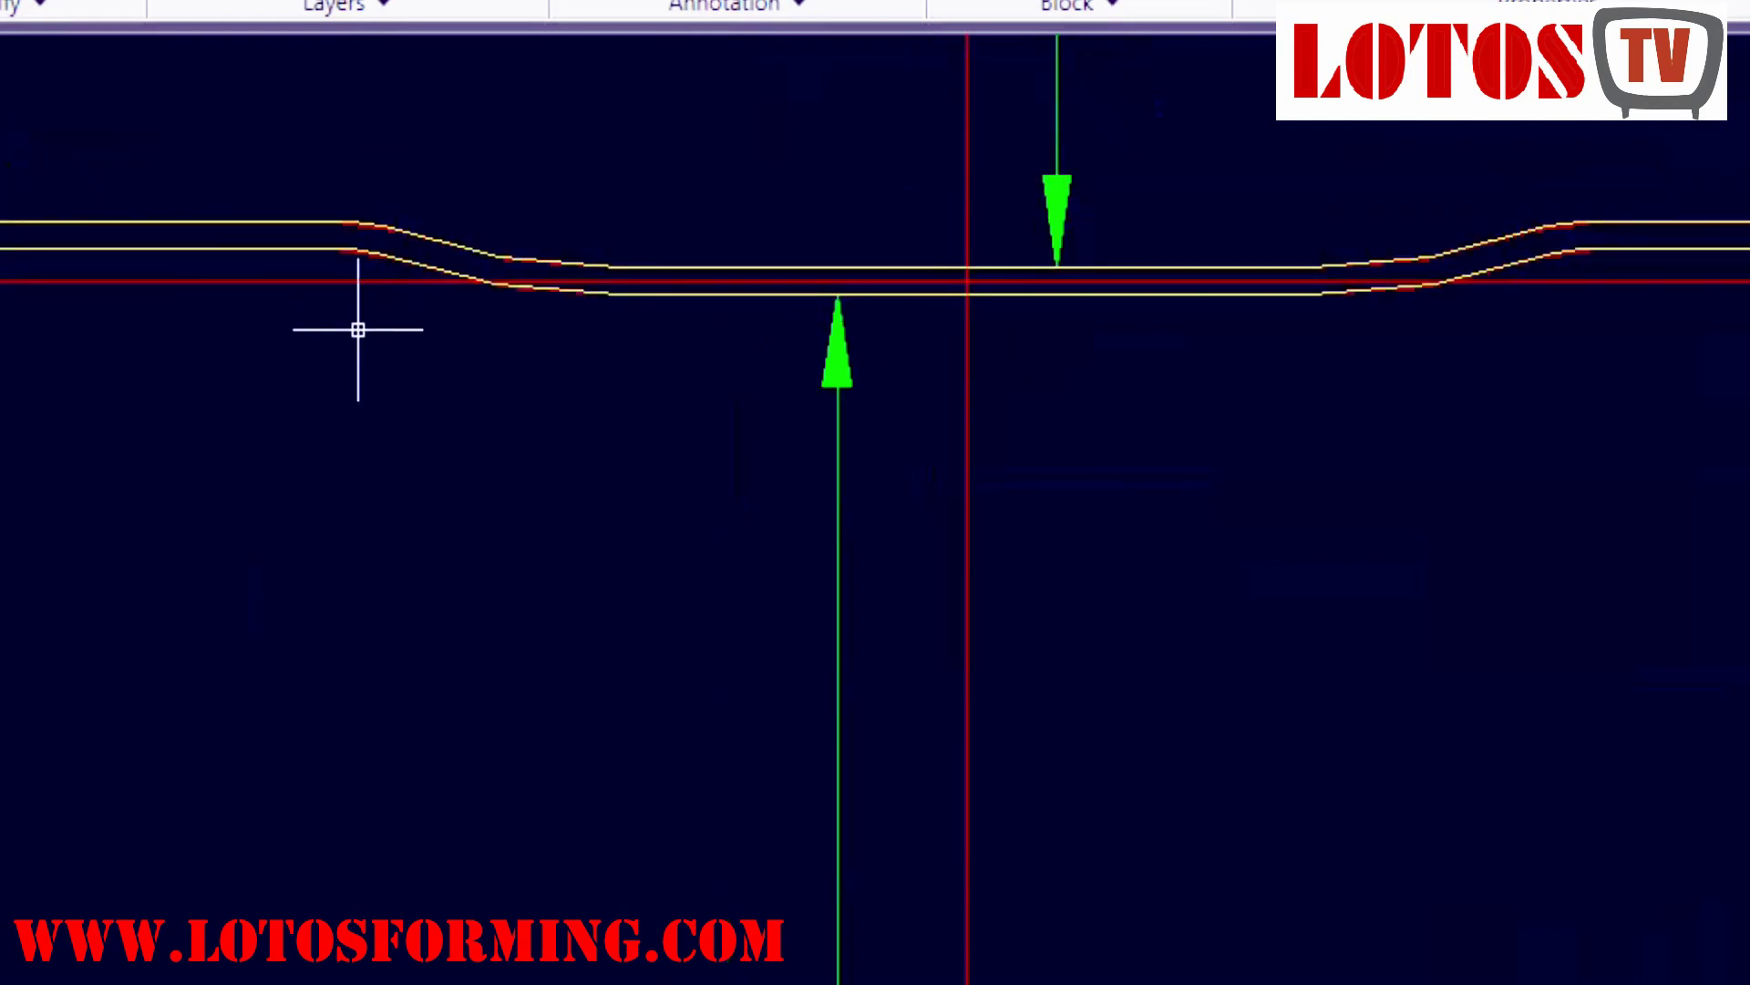
scroll(1661, 414, "down", 4)
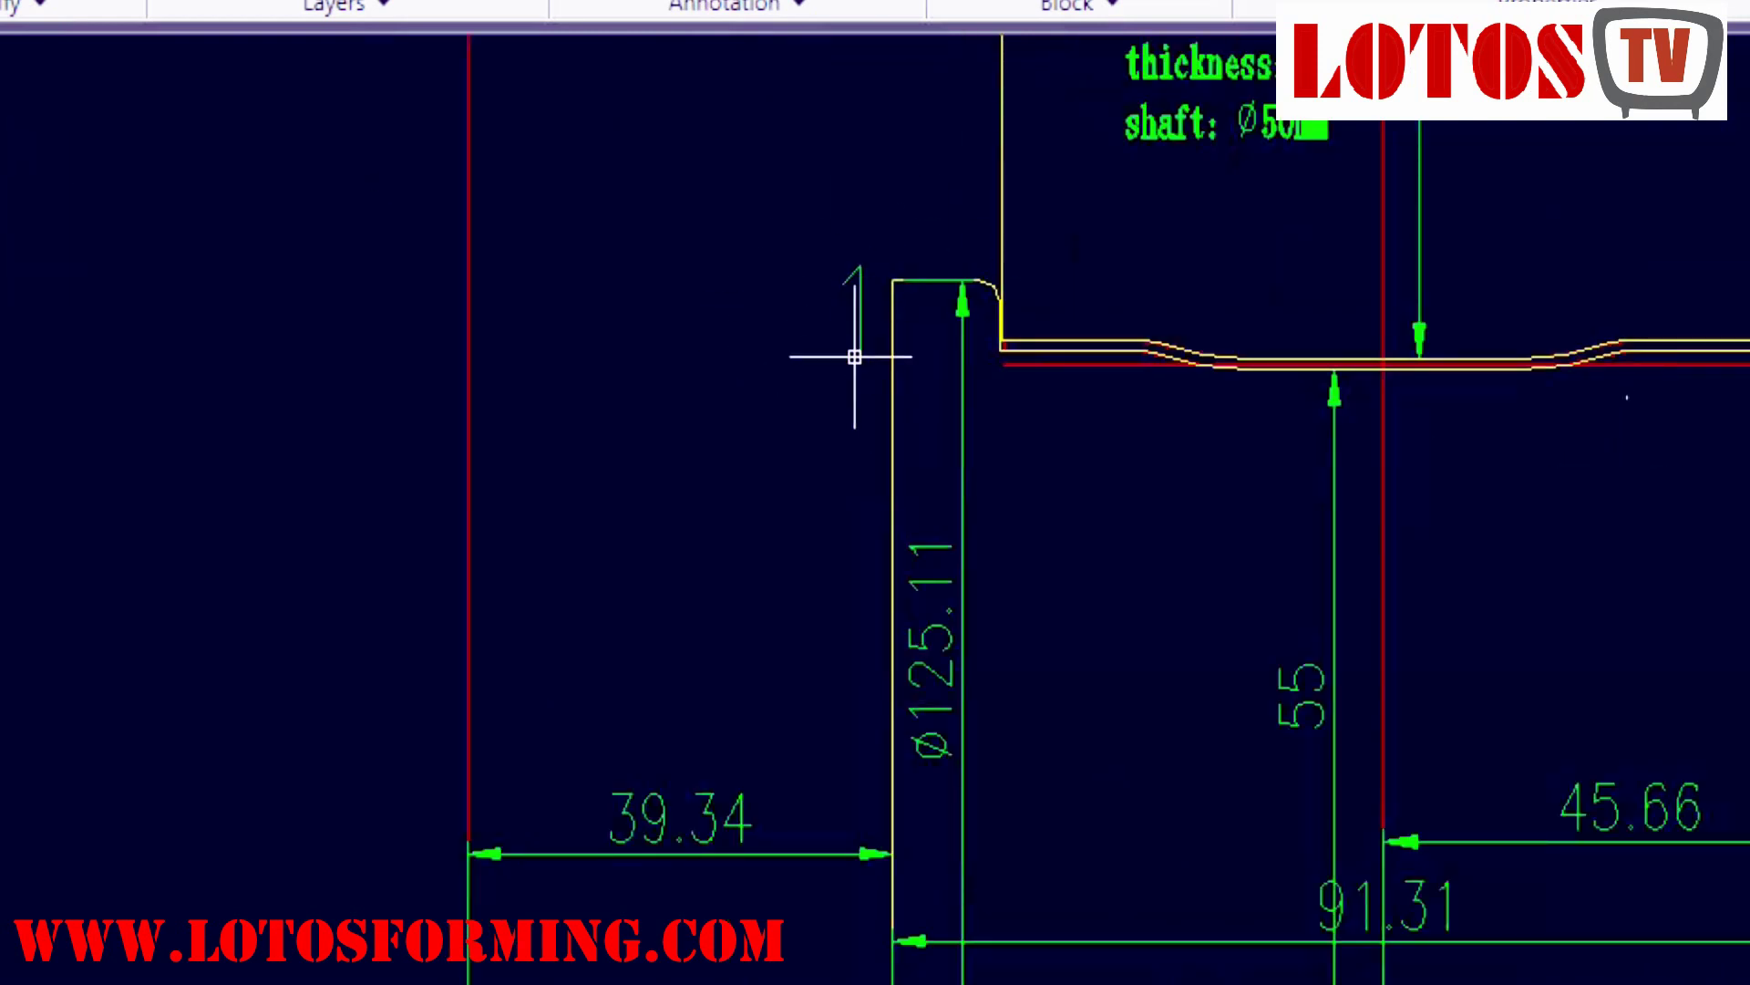
middle_click_drag(1379, 591, 911, 430)
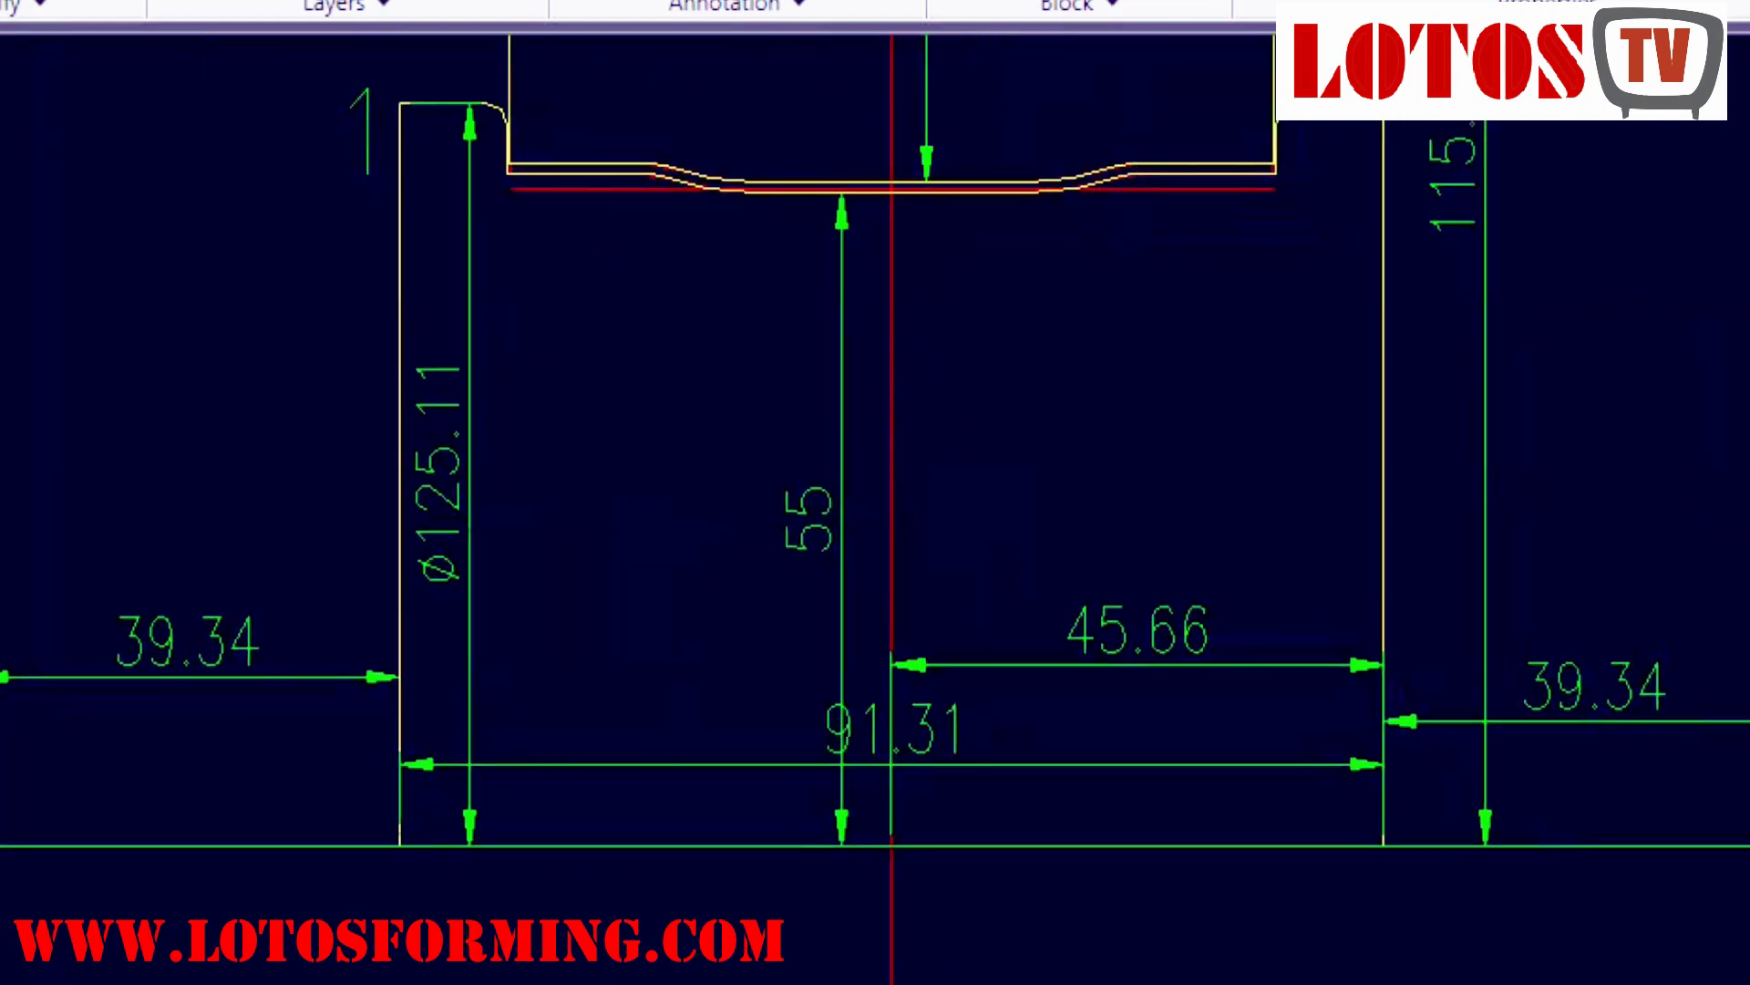
scroll(1310, 603, "down", 2)
Examine the pass 2 and pass 3 rollers, comparing the sheet's bends and edge shape between them.
middle_click_drag(1236, 983, 1100, 301)
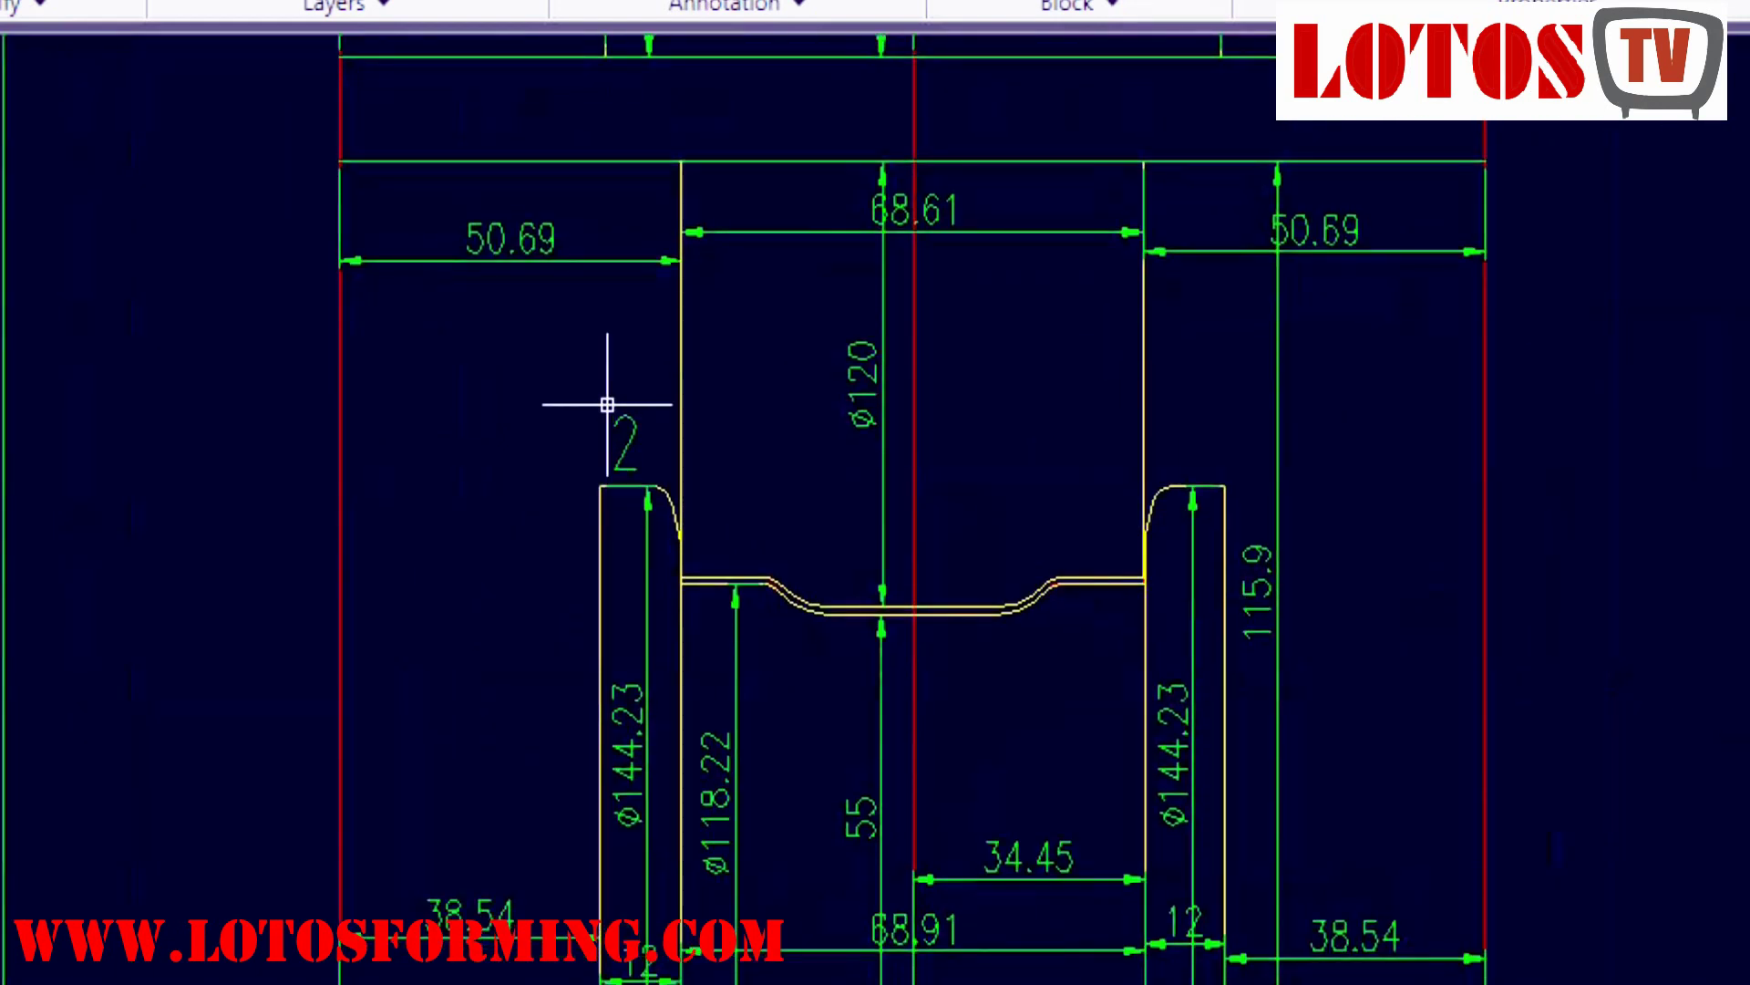
scroll(958, 644, "up", 3)
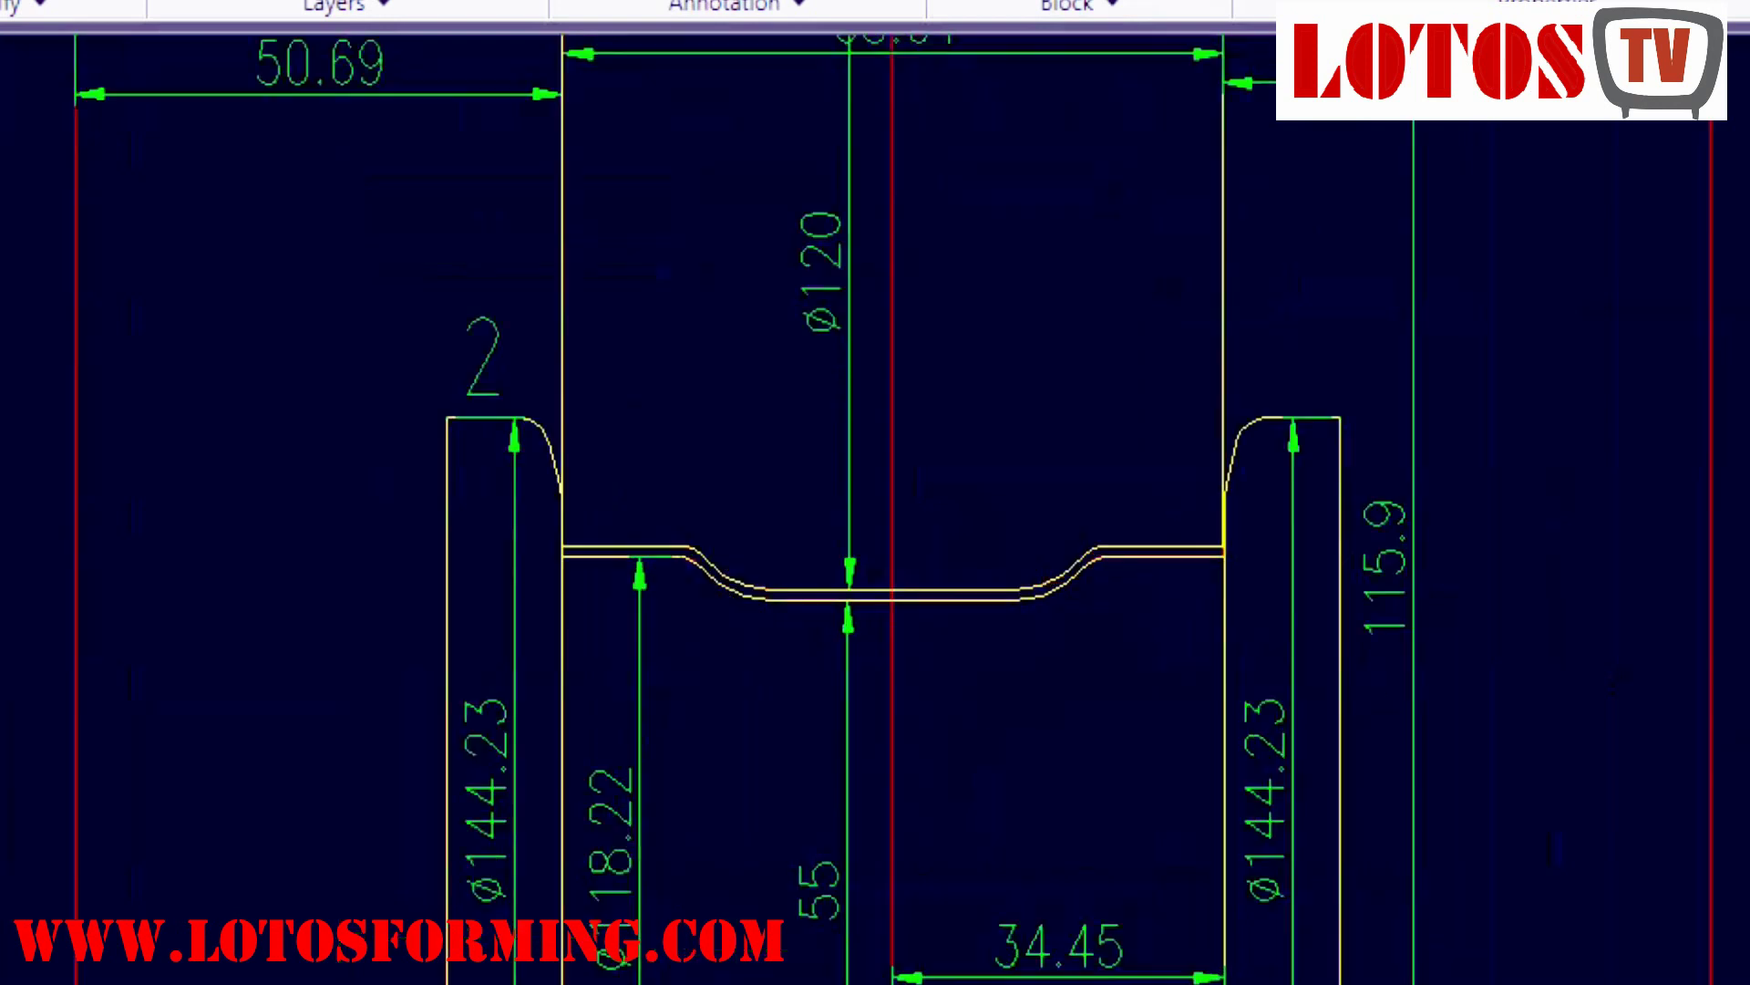
scroll(919, 548, "up", 2)
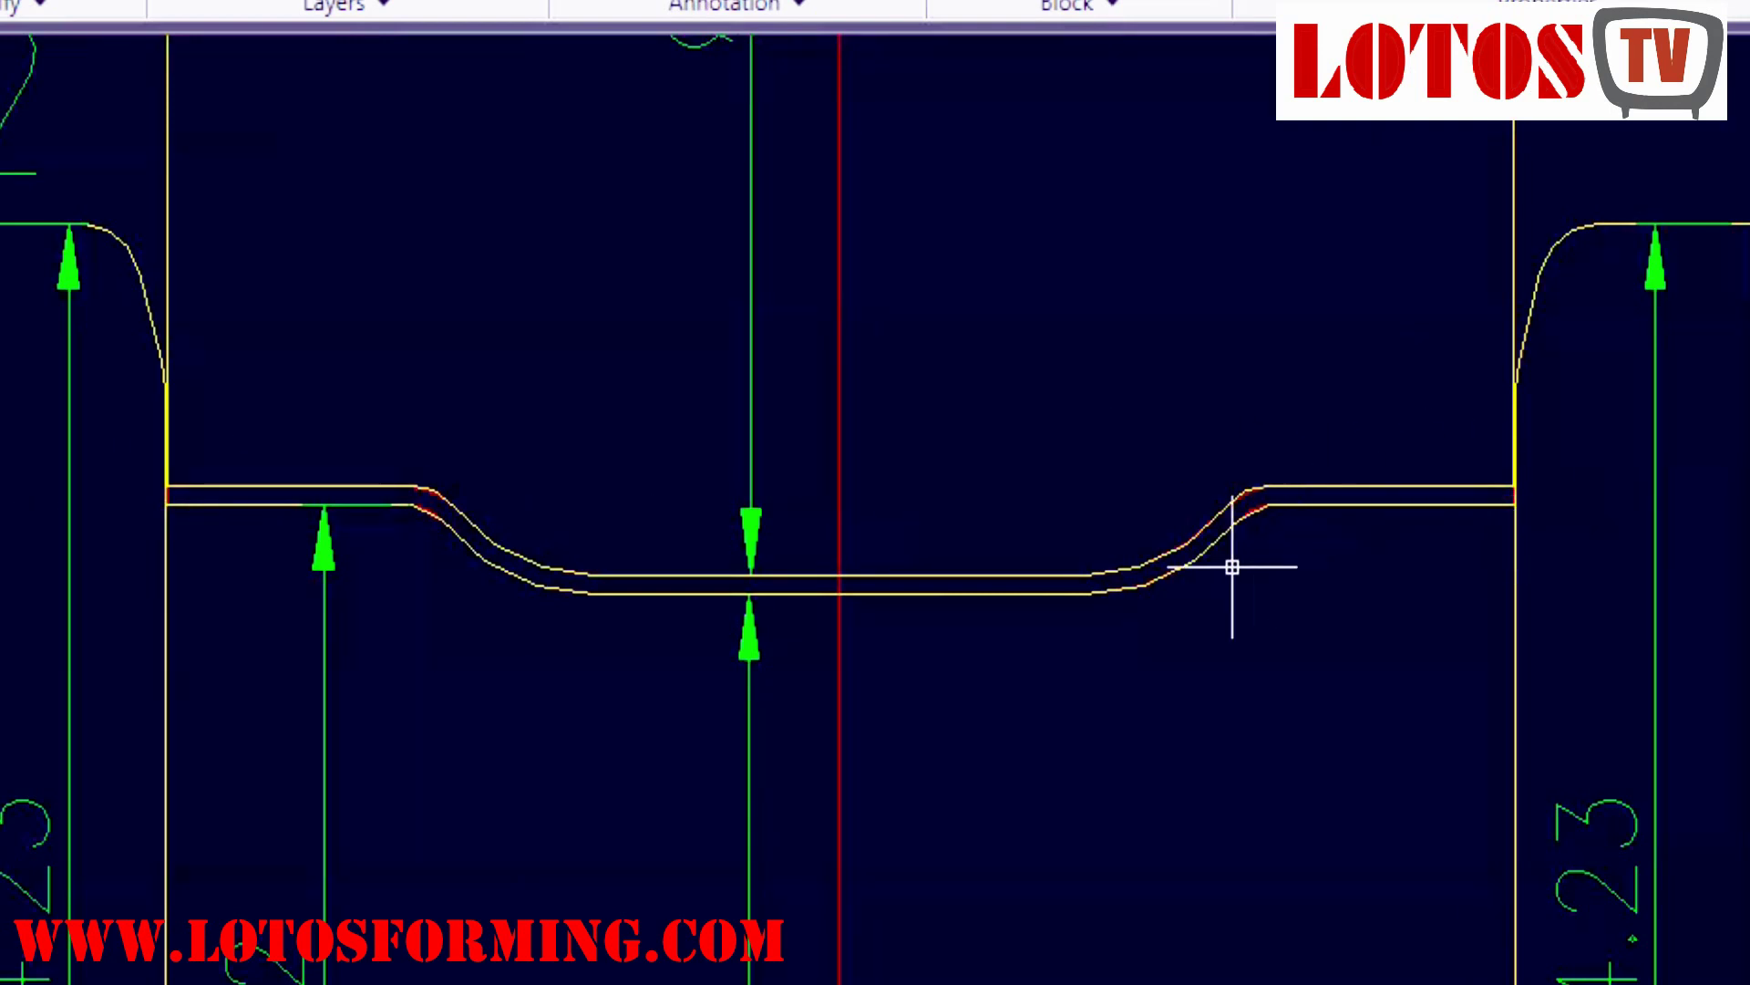
scroll(1043, 656, "down", 2)
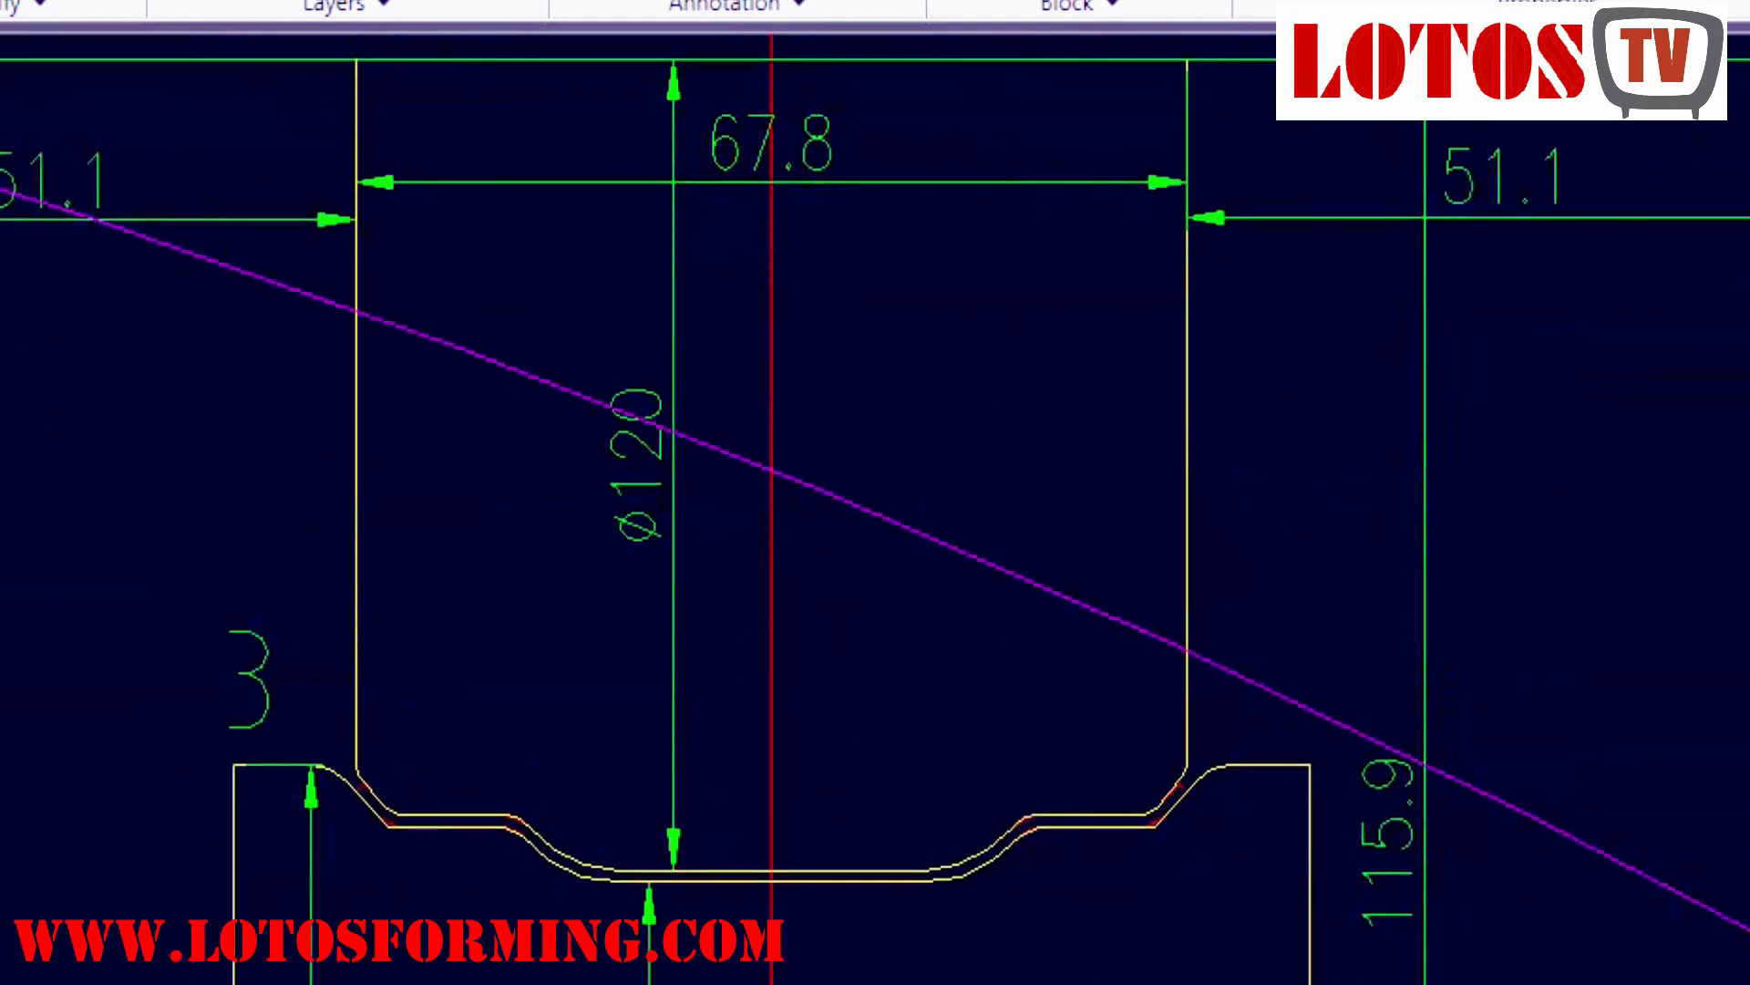
scroll(1042, 520, "down", 2)
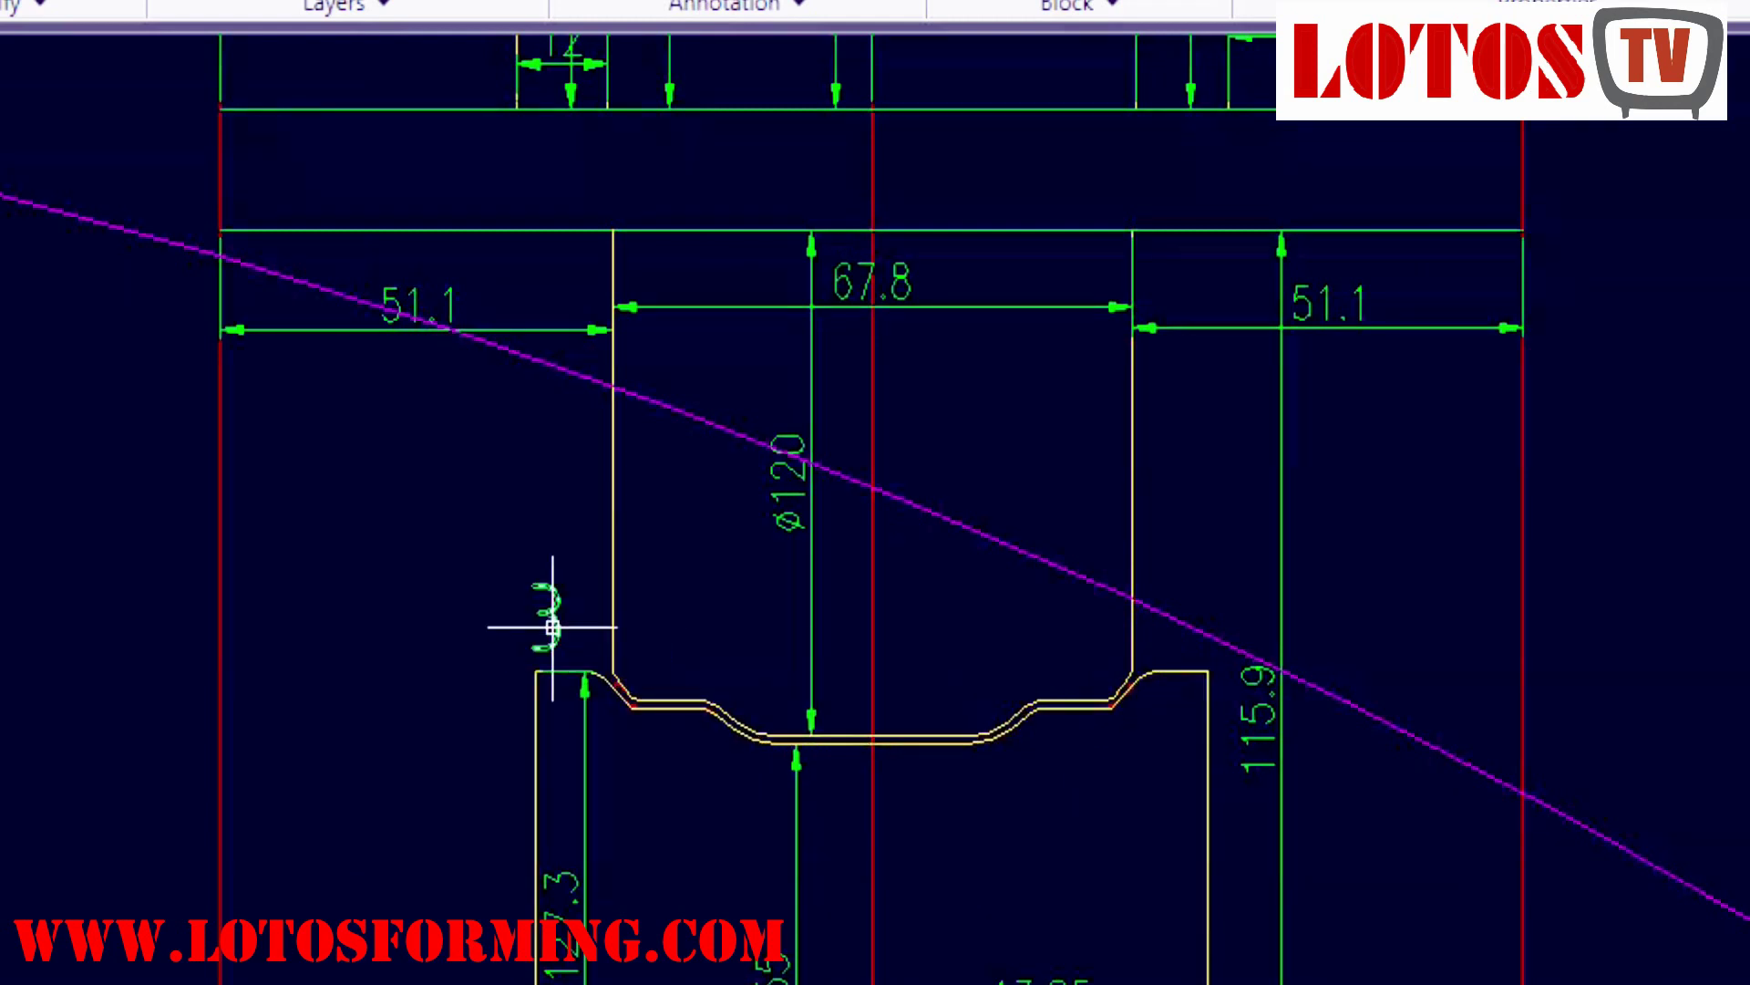
Move the red sheet profile out of the pass 4 rollers into the open space of the lower roller.
middle_click_drag(1330, 510, 1264, 36)
scroll(1226, 671, "down", 1)
scroll(1203, 617, "down", 2)
middle_click_drag(1204, 617, 1152, 36)
scroll(1022, 398, "up", 3)
scroll(1023, 377, "up", 3)
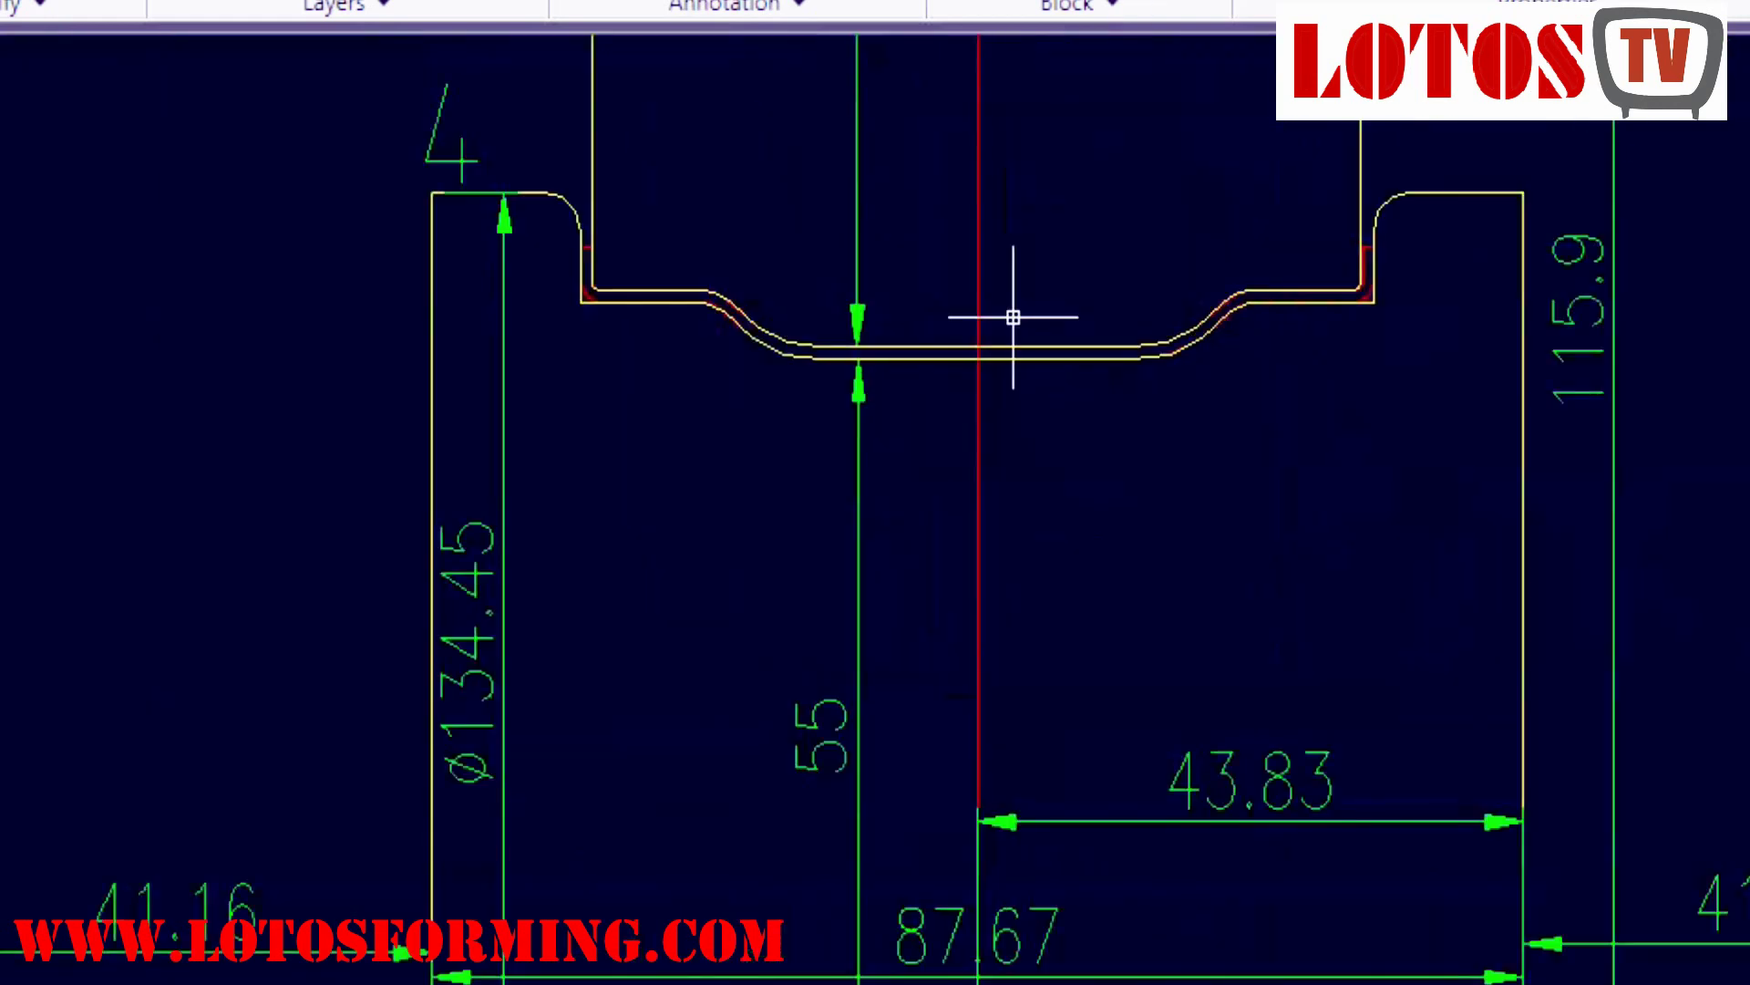
scroll(600, 263, "up", 3)
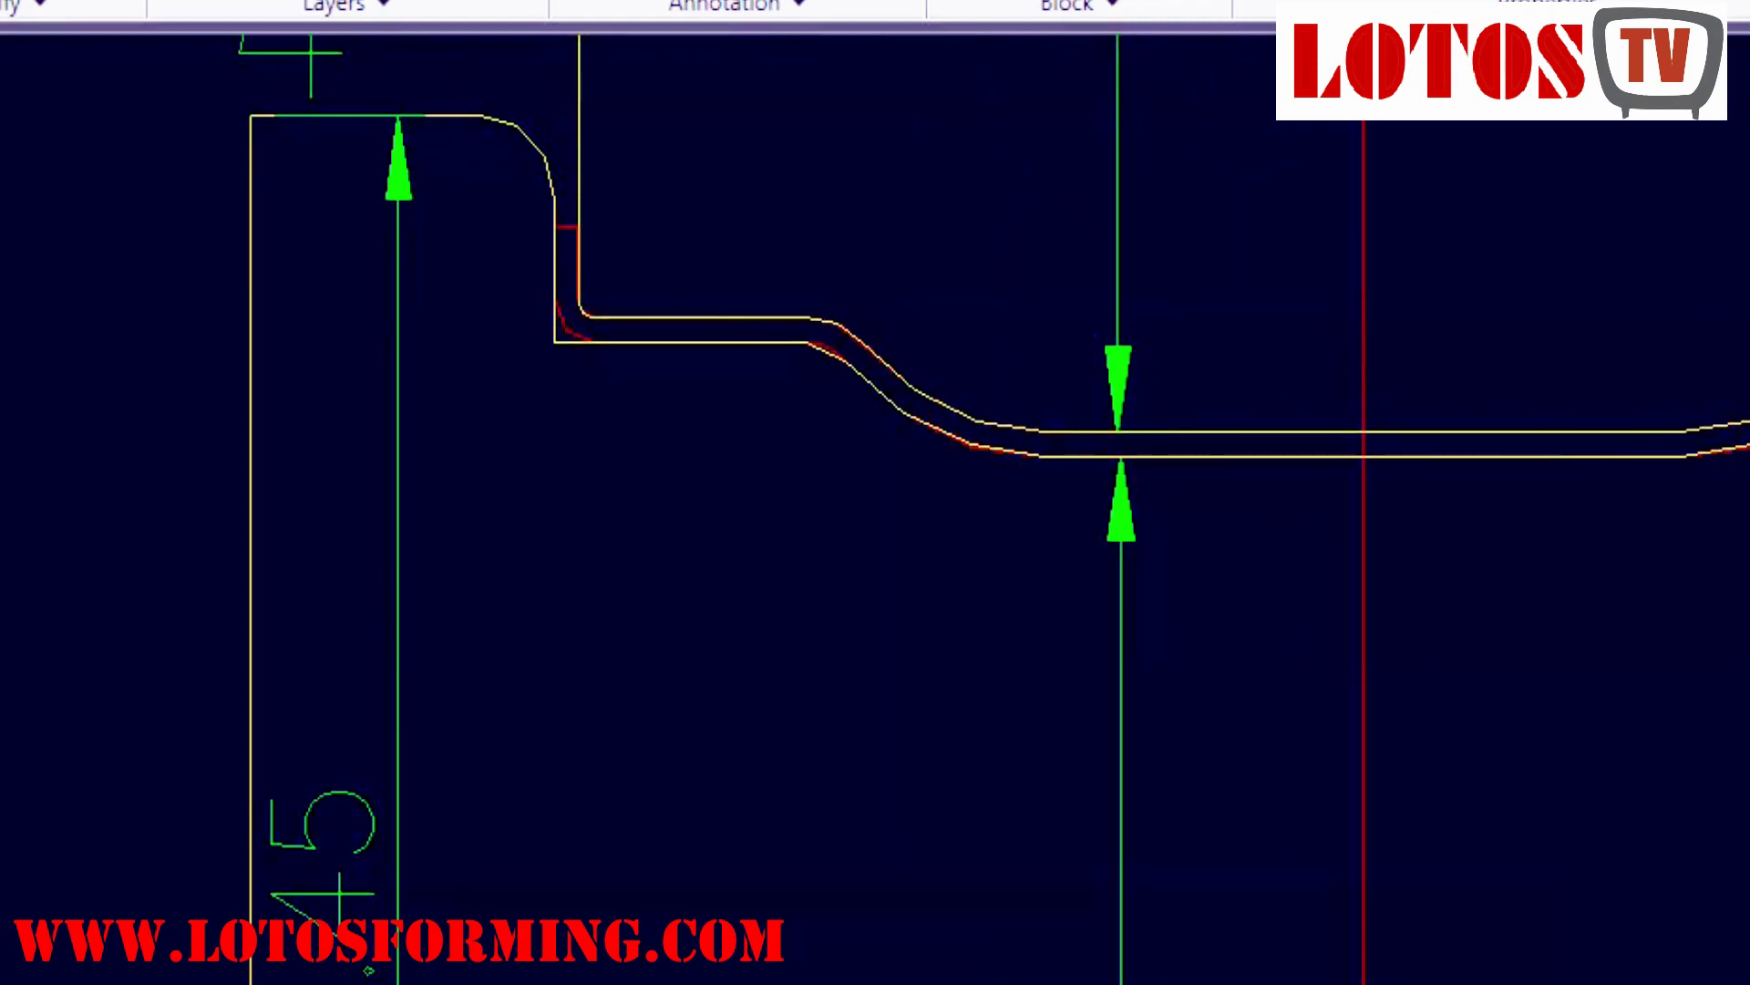
middle_click_drag(1731, 202, 1219, 326)
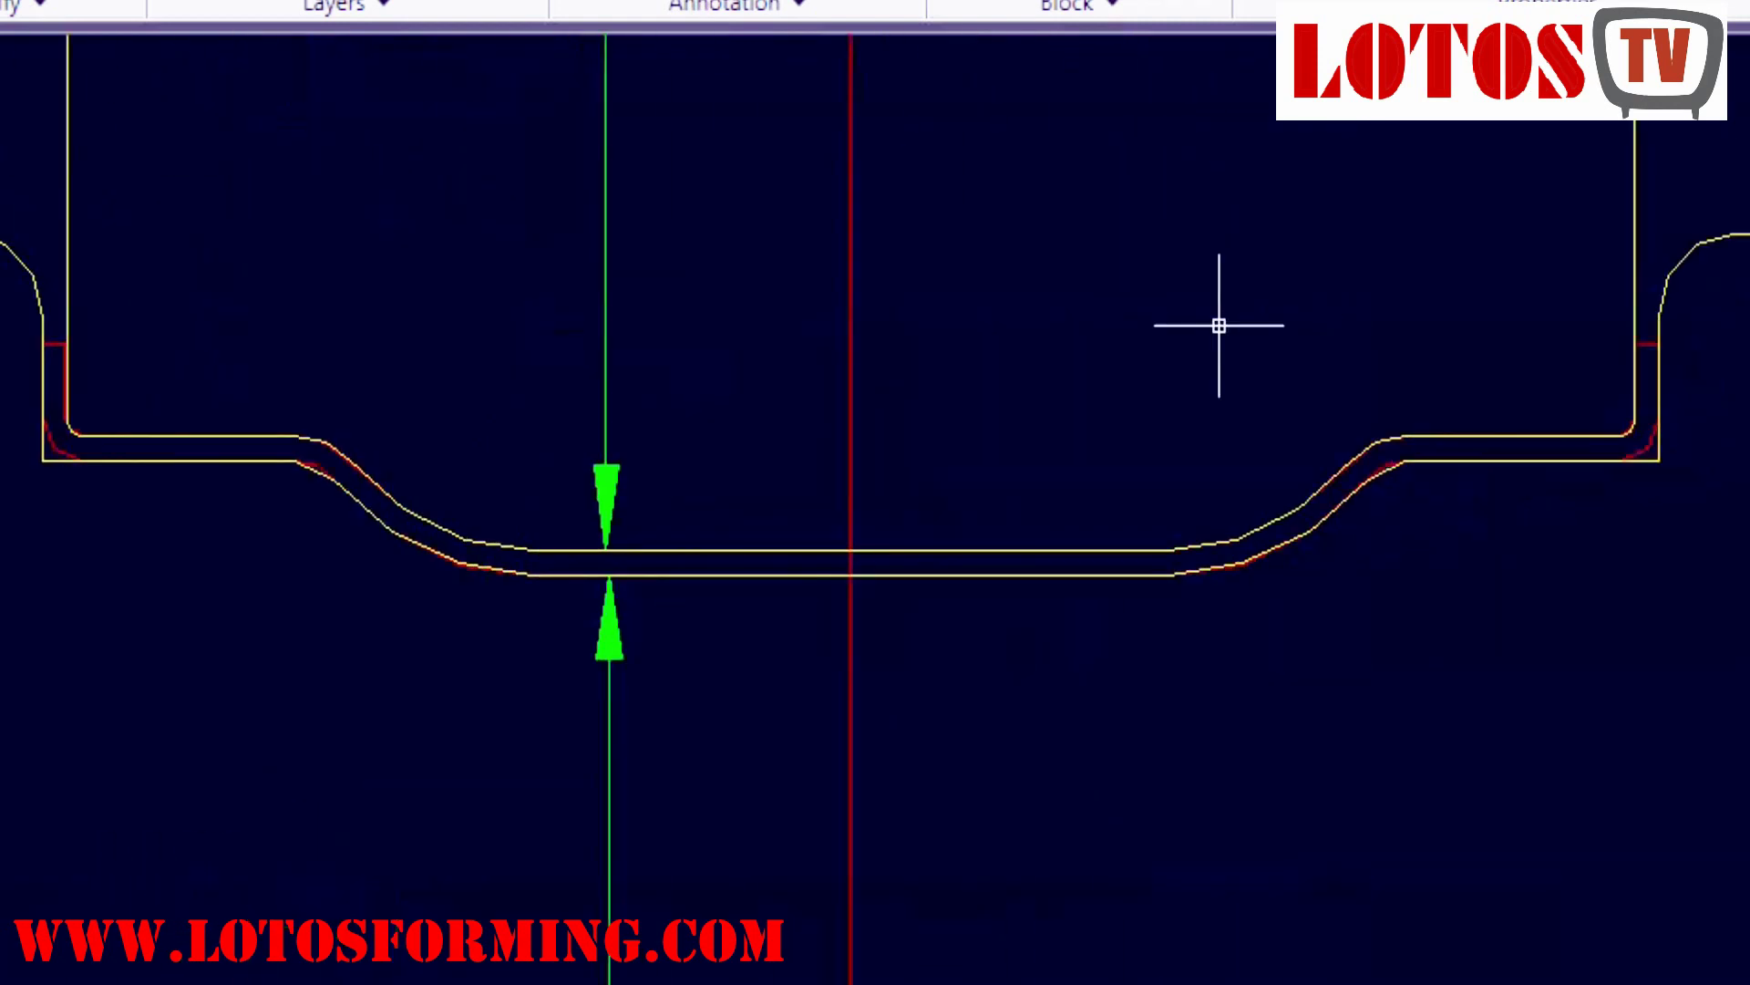
left_click(1648, 441)
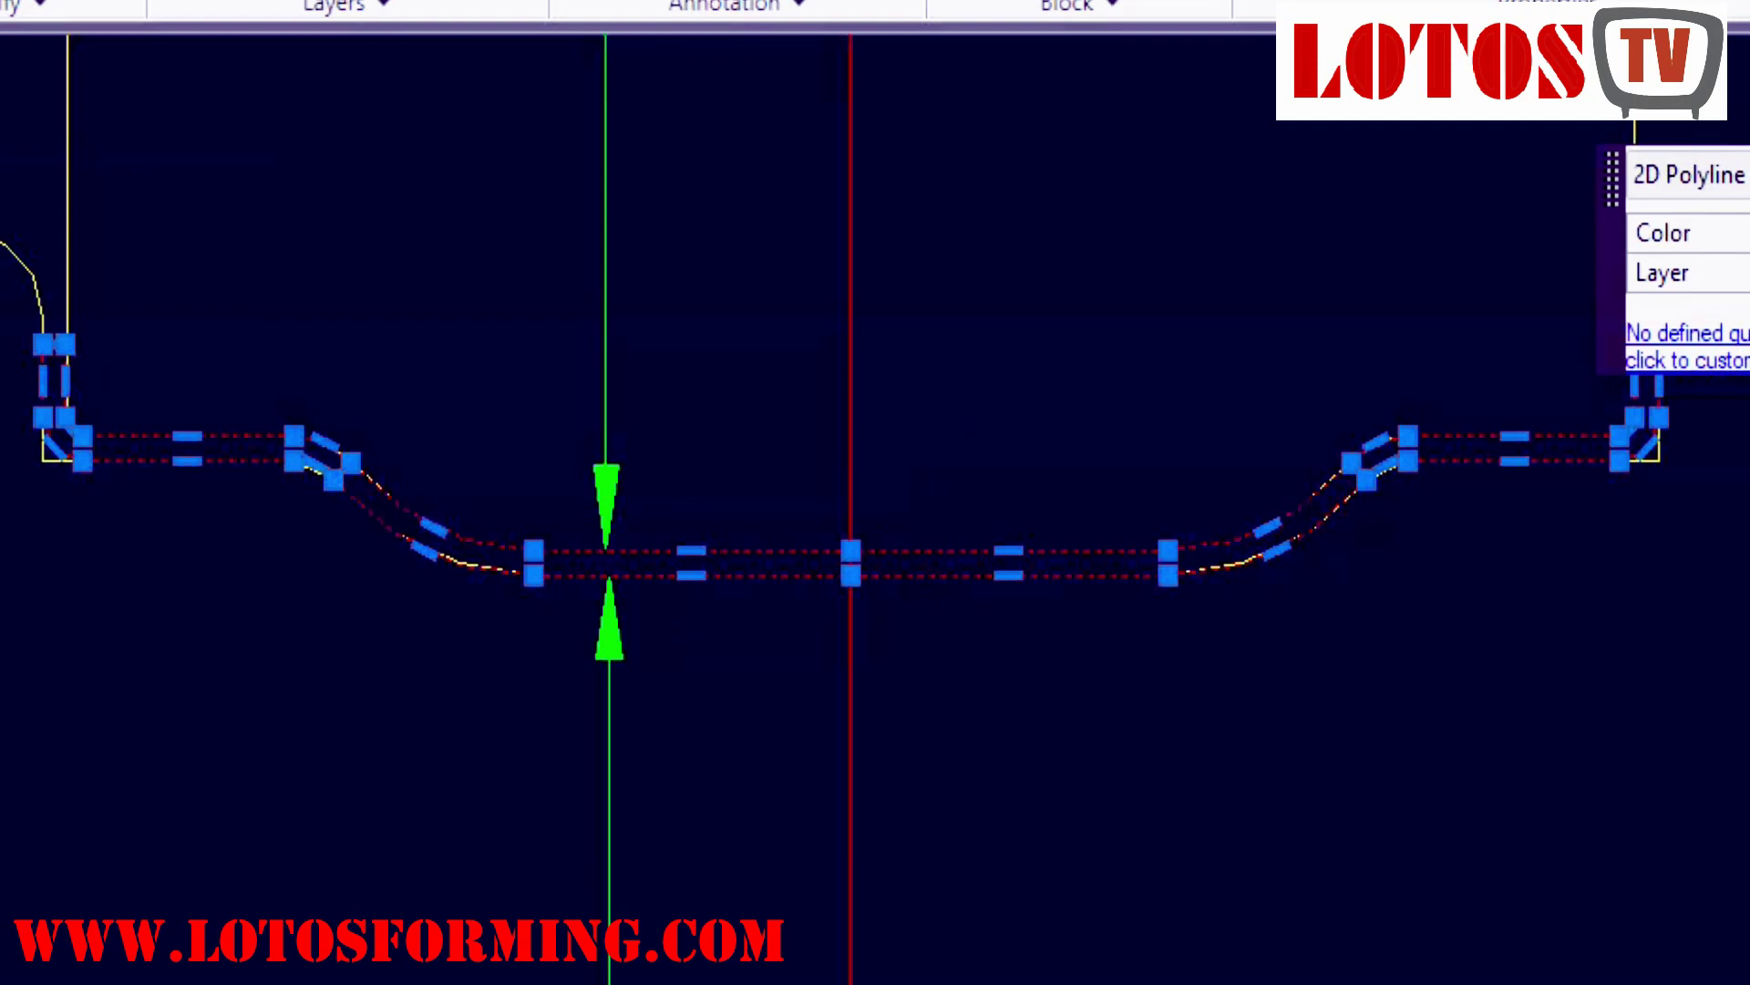
key("Escape")
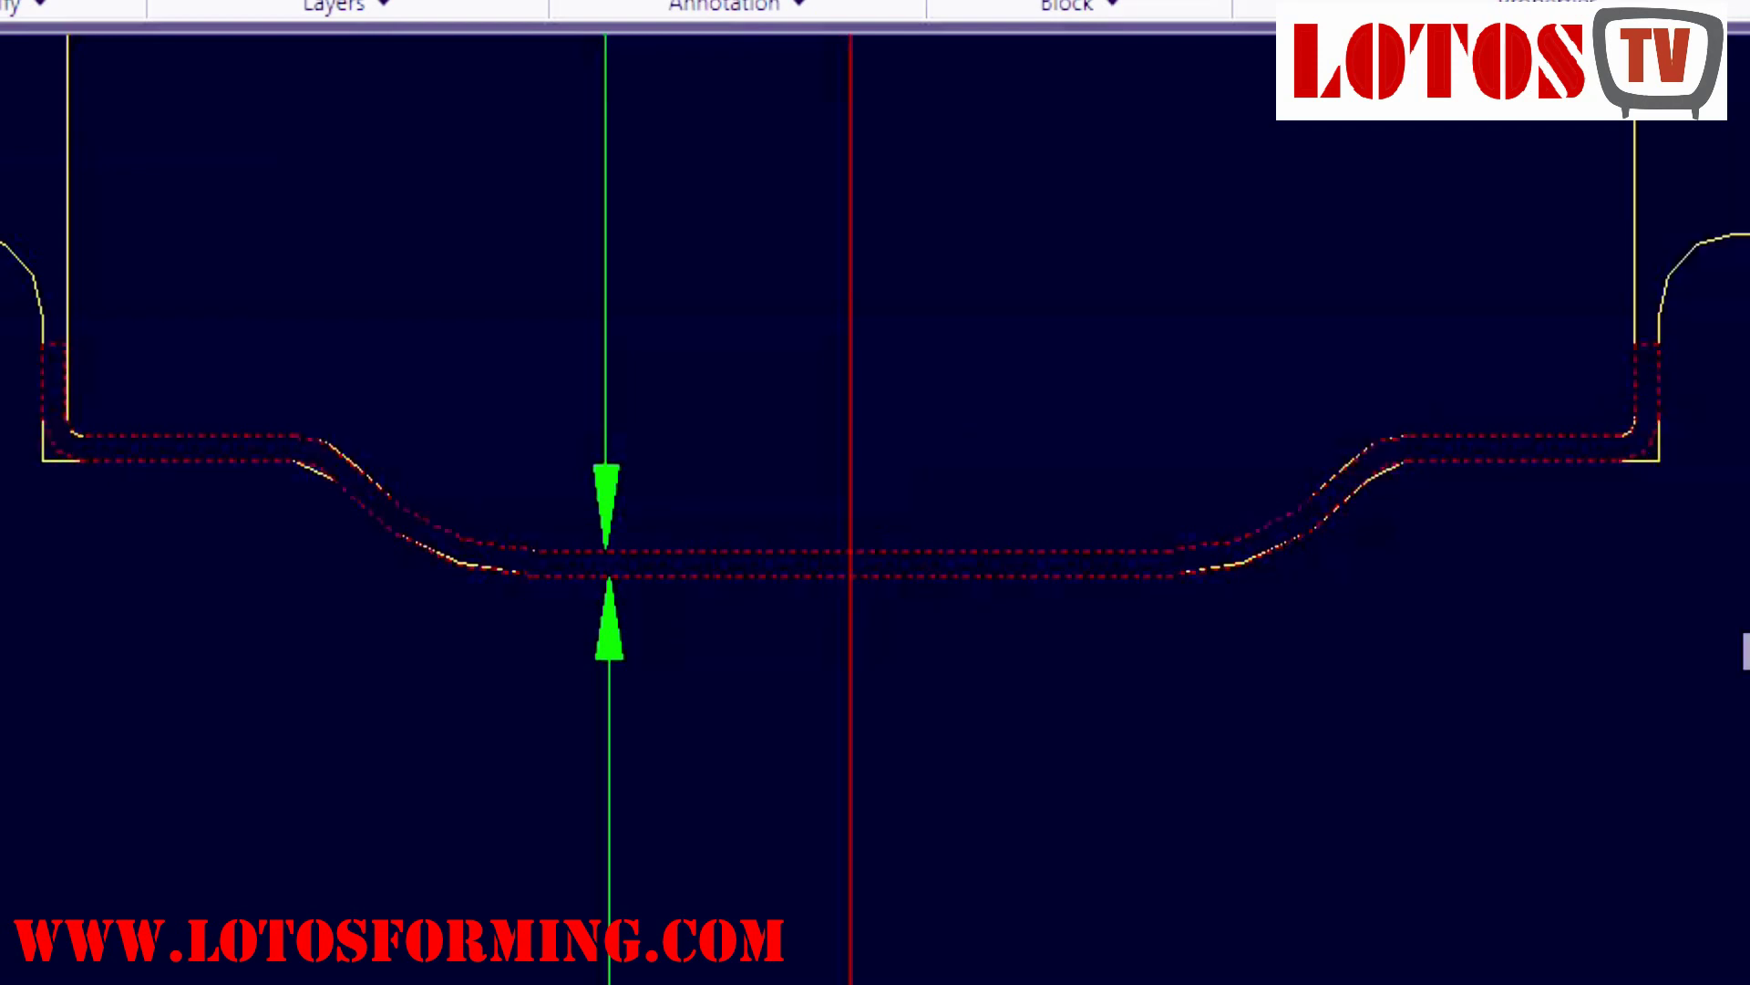
left_click(1276, 843)
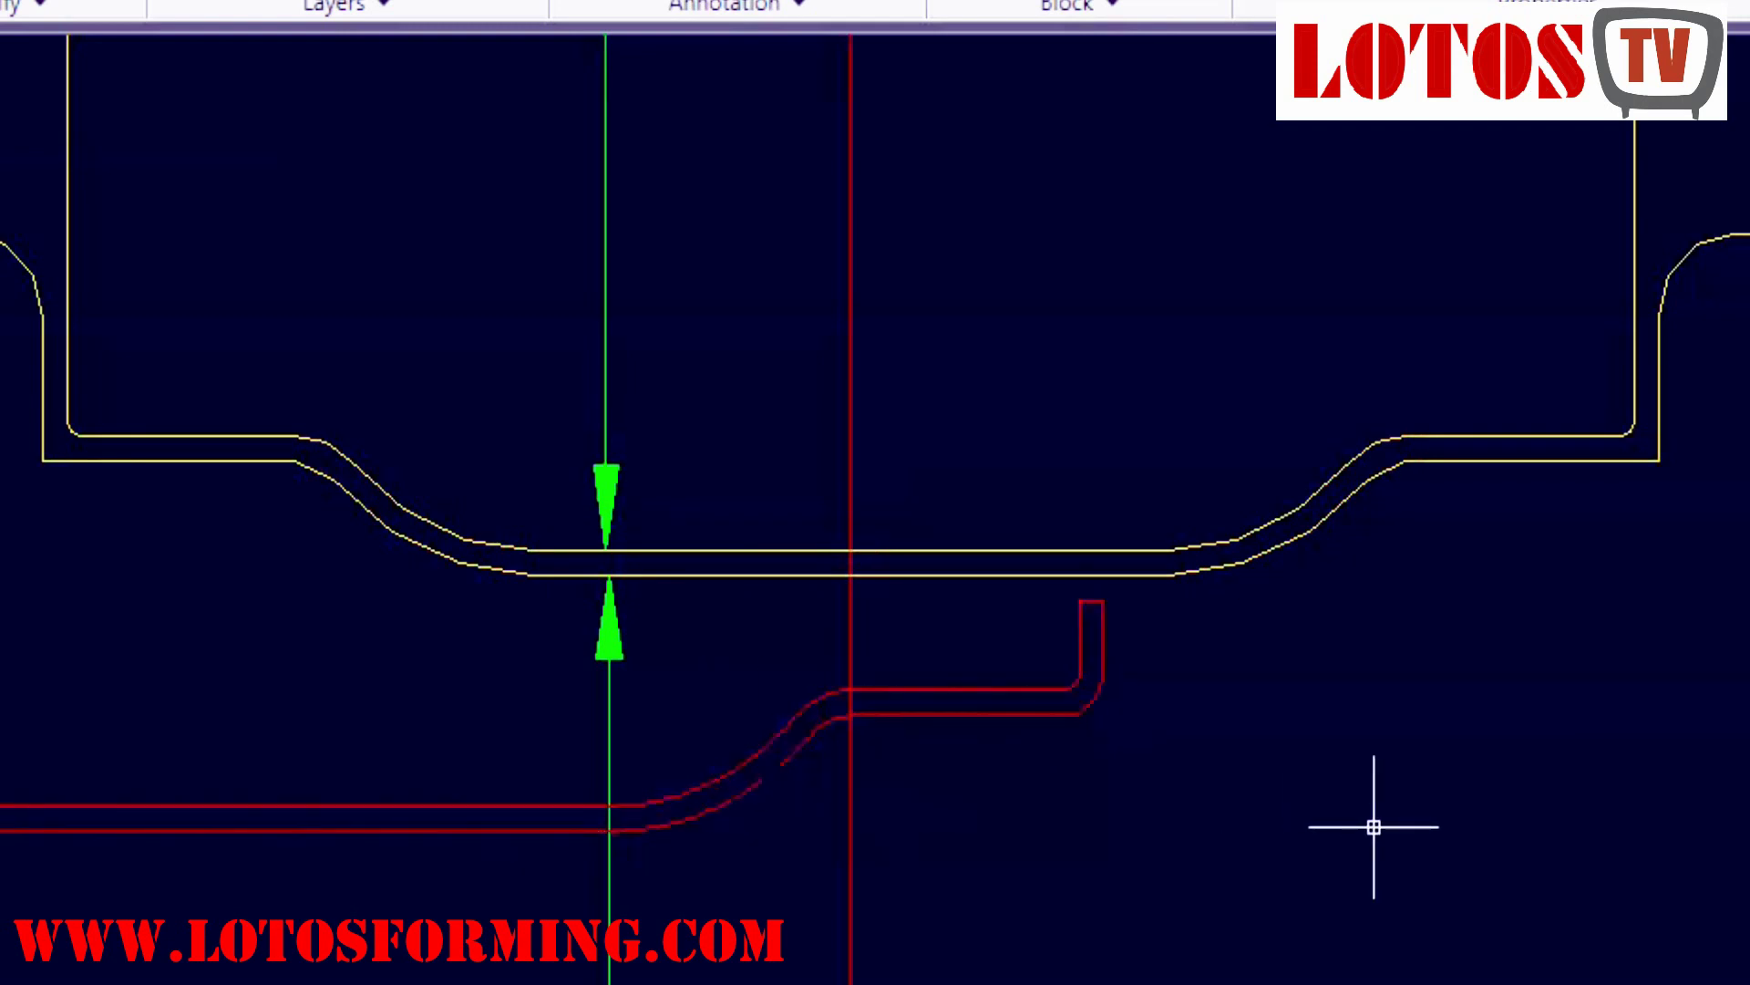
Move the pass 5 sheet profile up into the pass 4 drawing, just beneath the sheet profile placed there.
scroll(1375, 824, "down", 1)
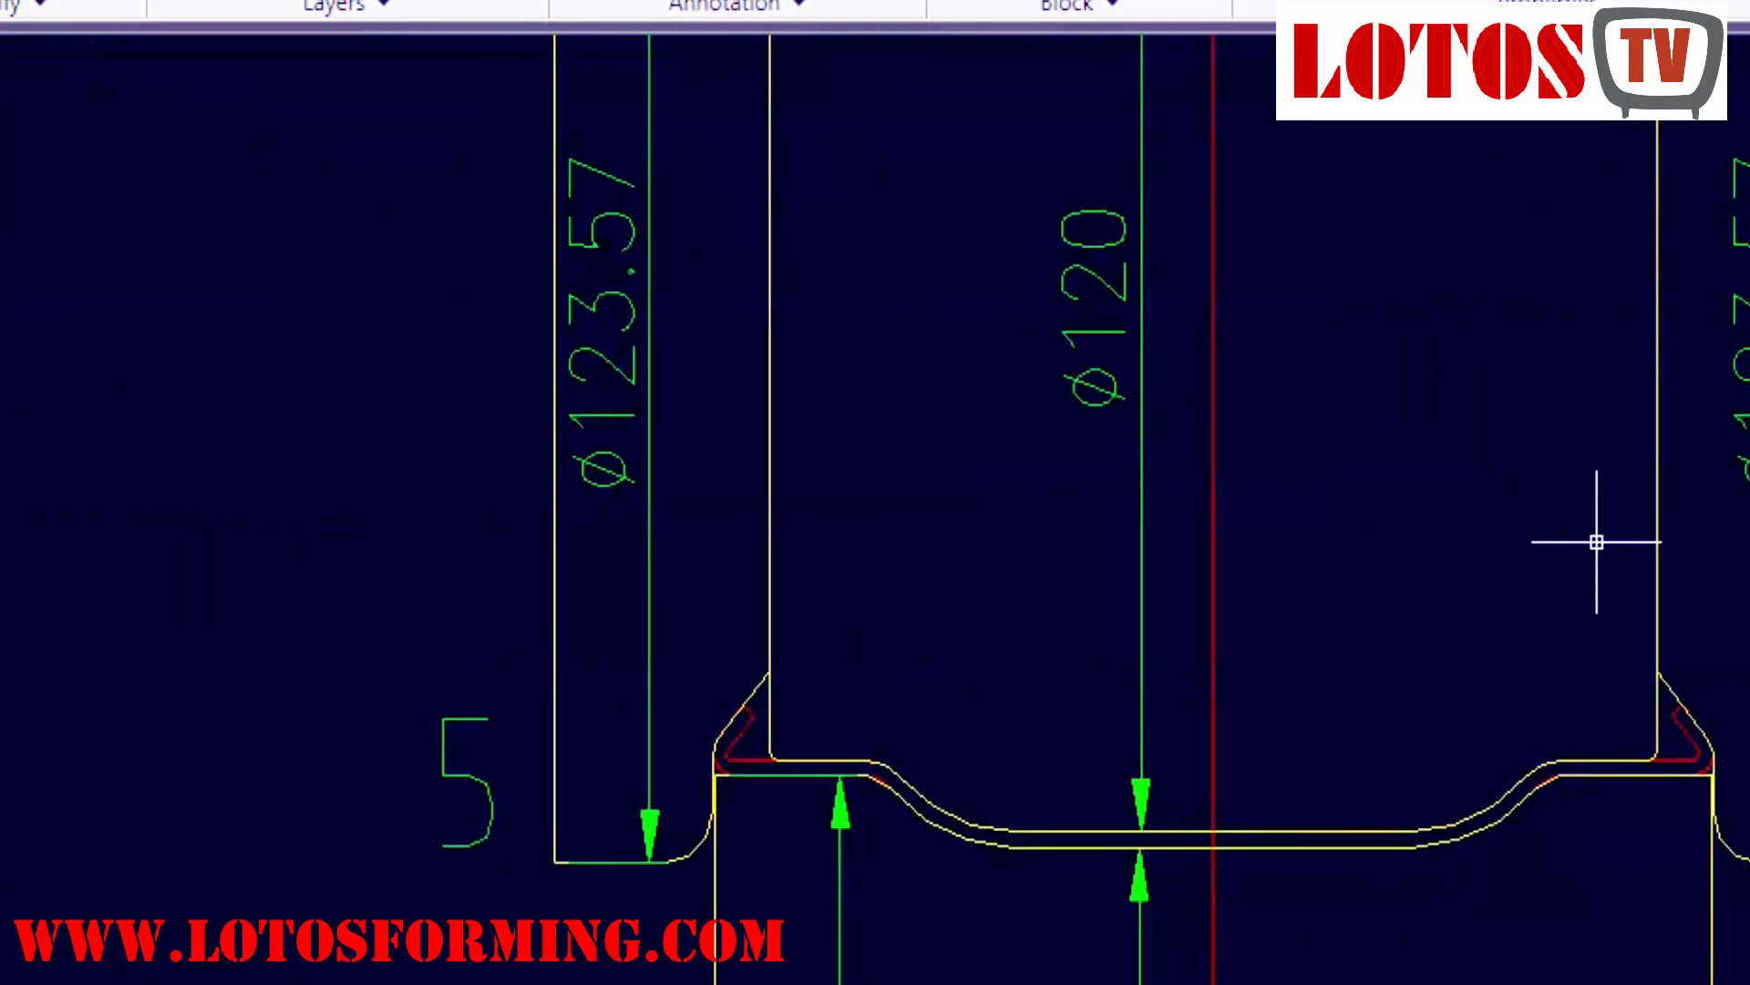
scroll(1596, 541, "down", 4)
middle_click_drag(1588, 691, 1033, 548)
scroll(904, 525, "up", 4)
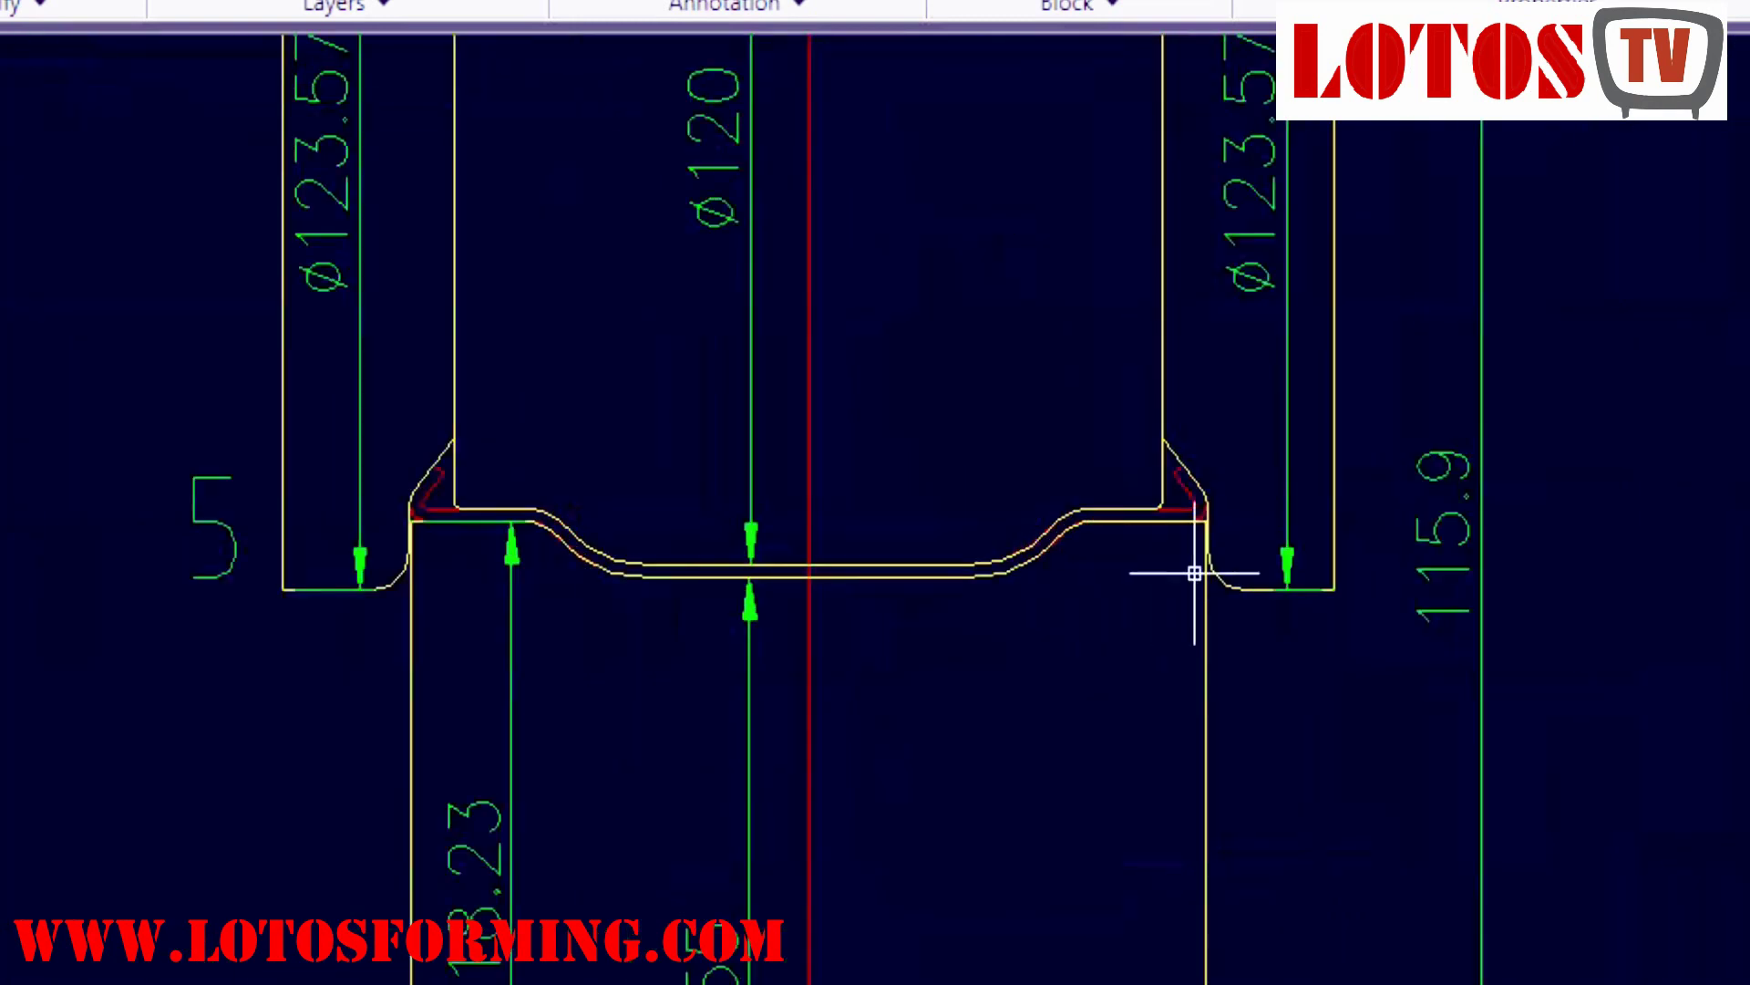
left_click(1194, 506)
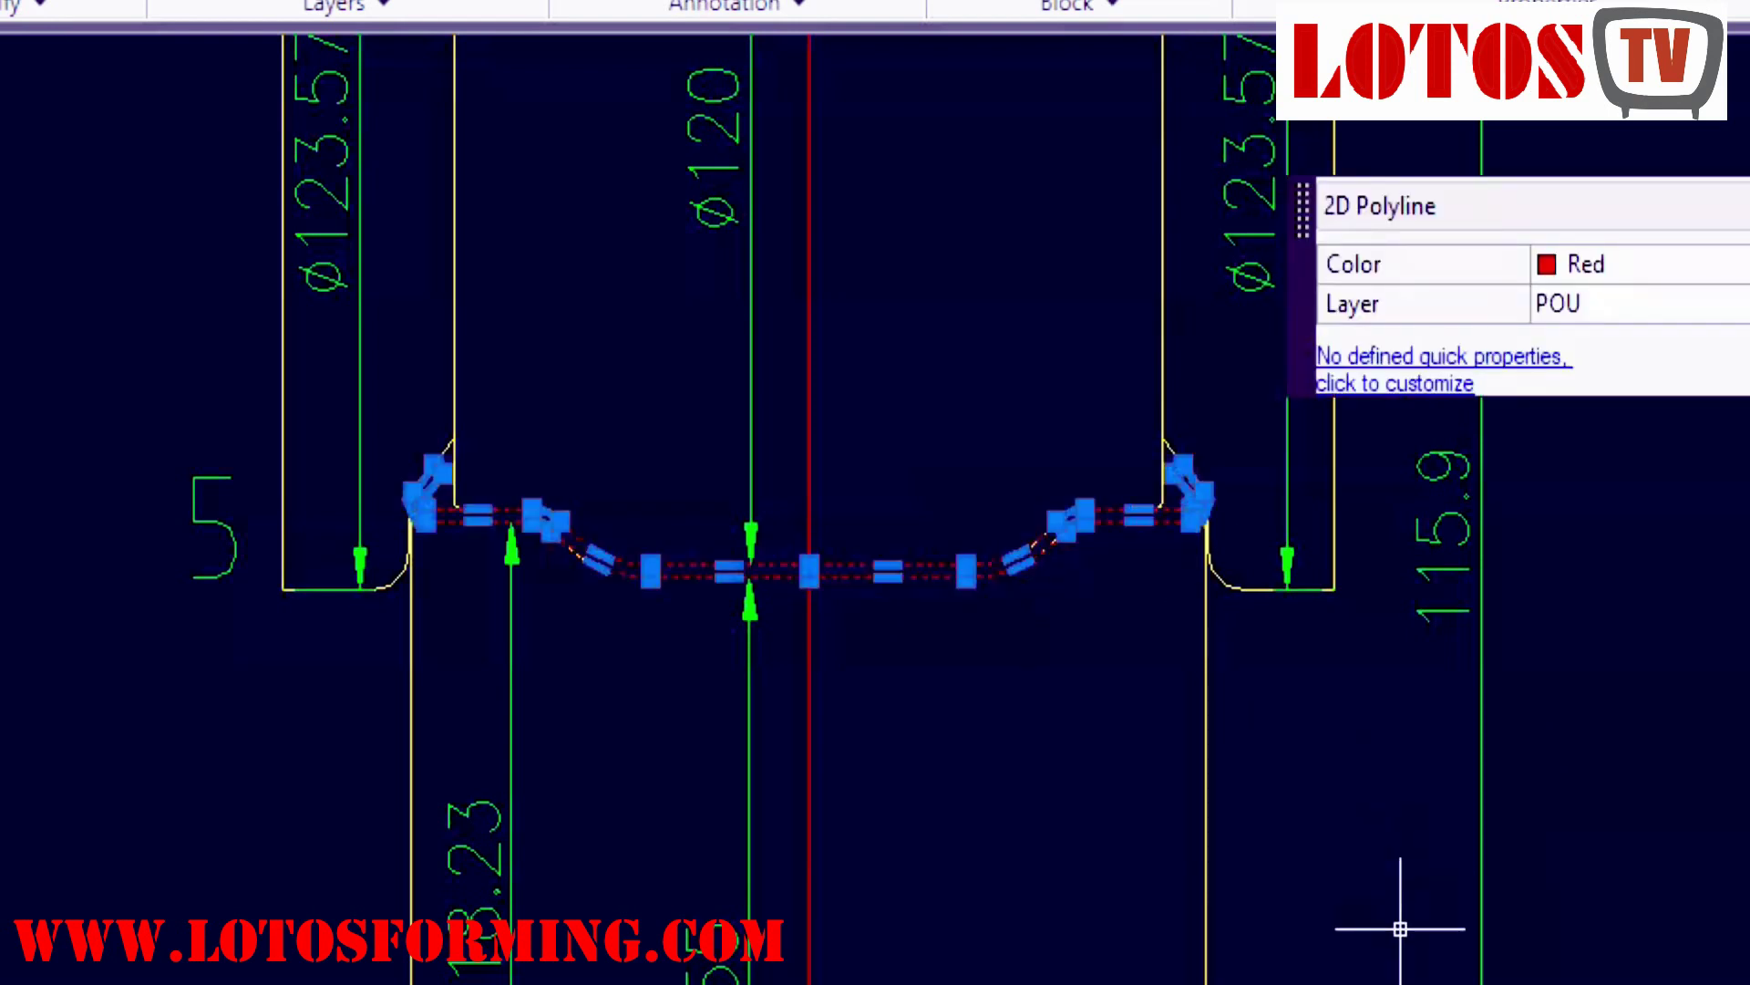
key("Return")
left_click(917, 325)
scroll(939, 392, "down", 5)
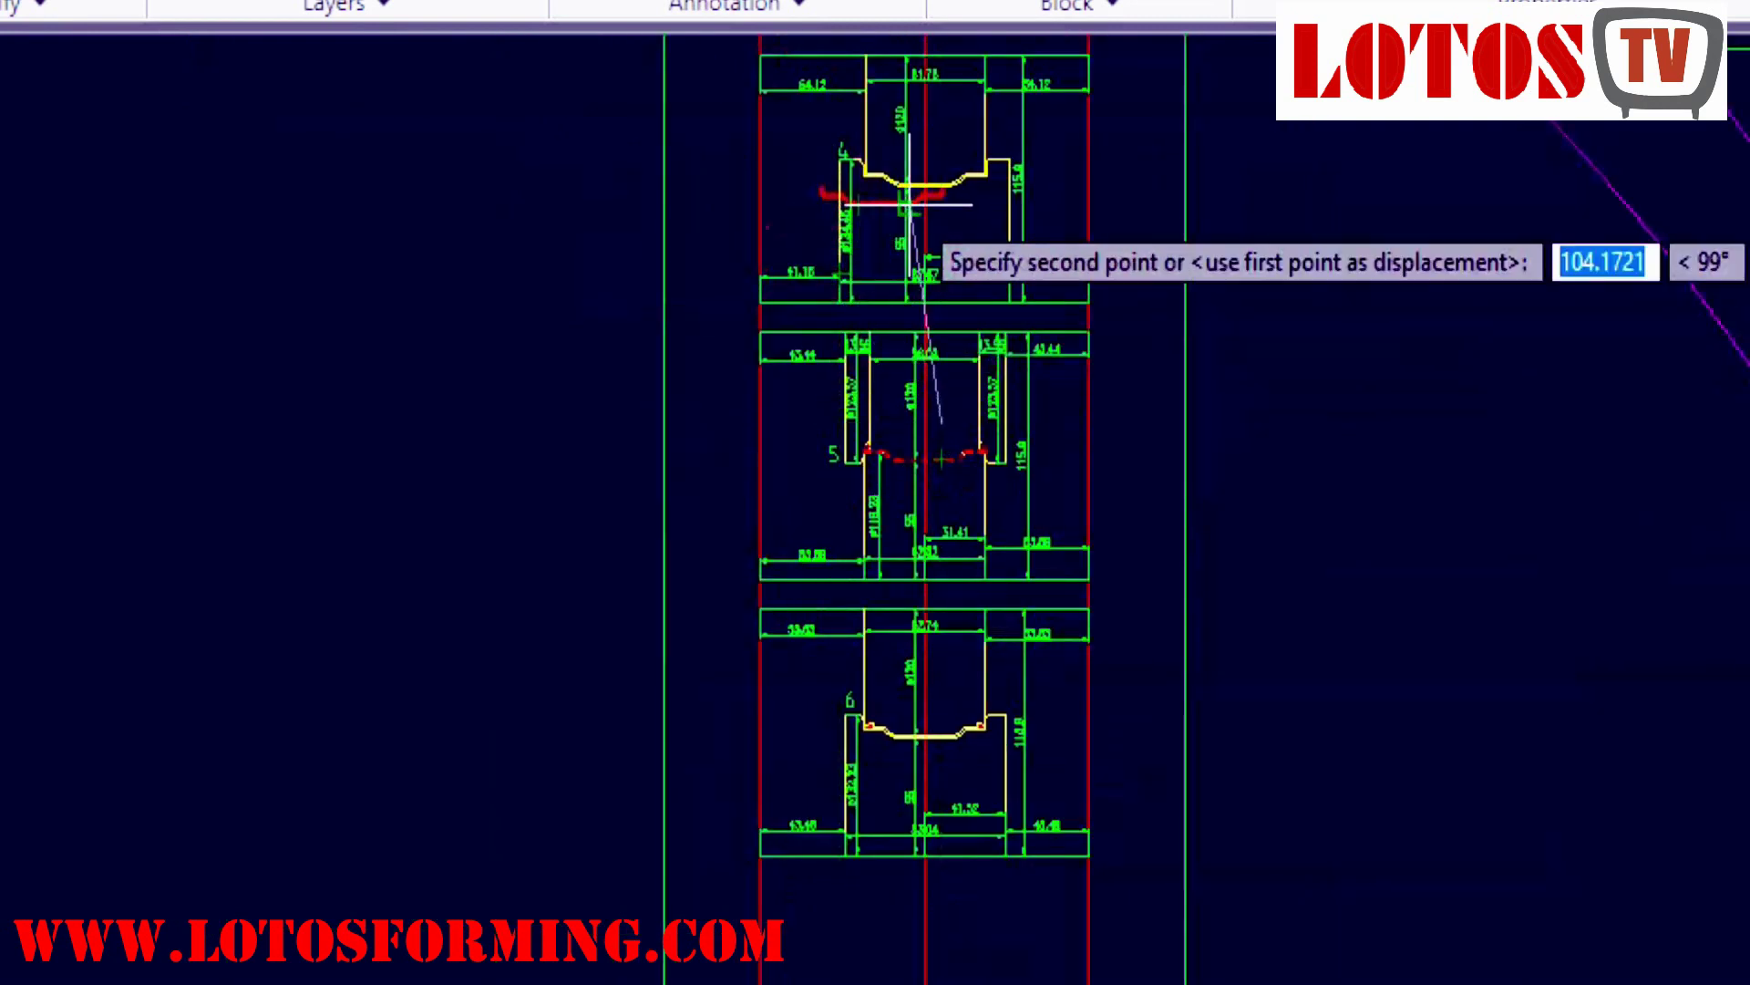
scroll(896, 208, "up", 8)
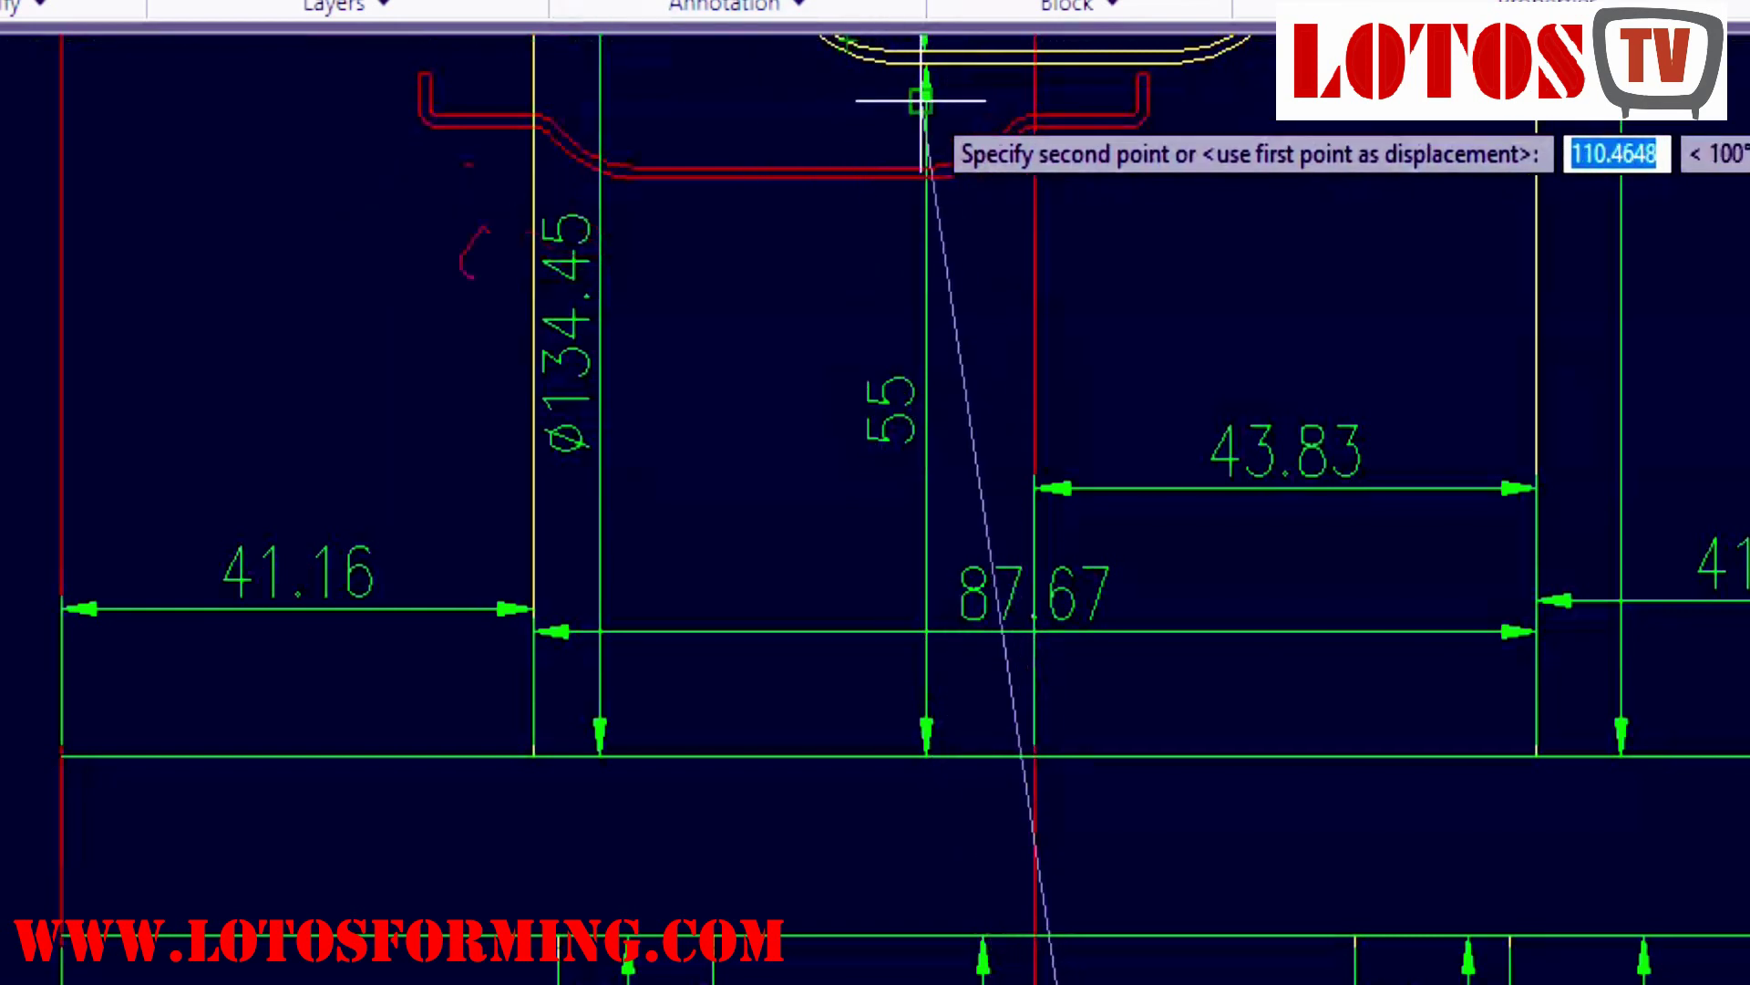
left_click(868, 44)
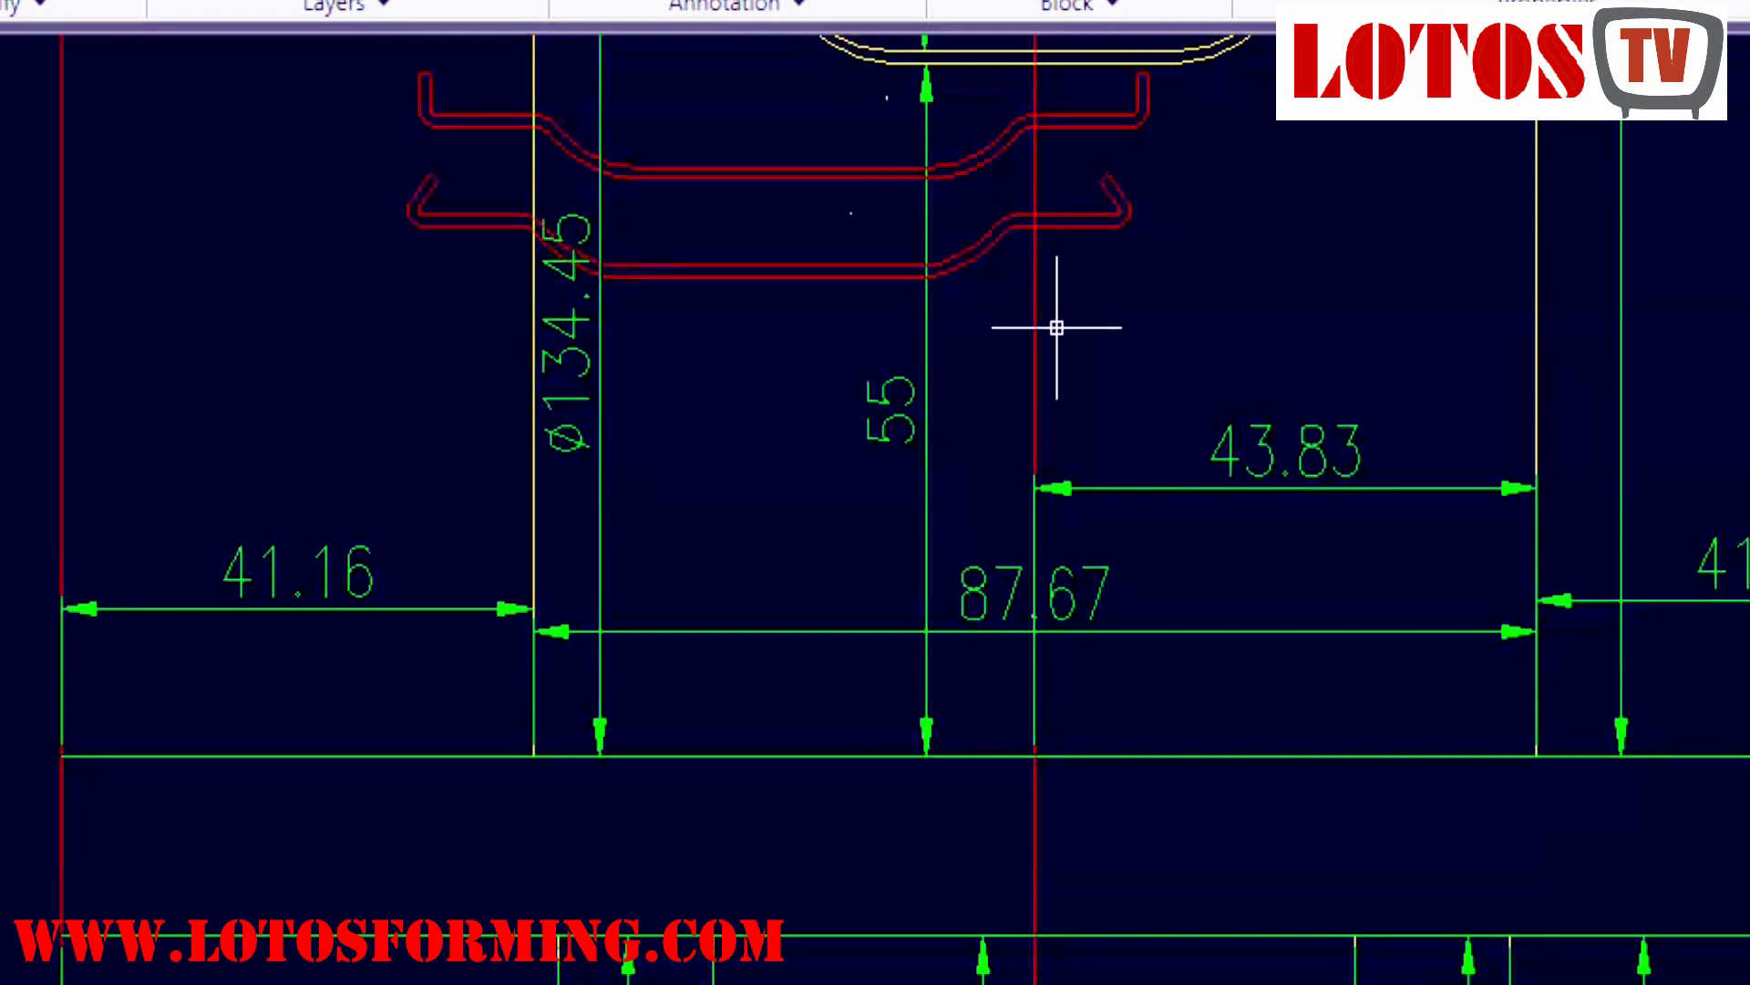
Examine the pass 5 and pass 6 rollers, following how their contours guide the sheet's folding edges.
scroll(1056, 329, "down", 3)
scroll(1047, 565, "down", 3)
middle_click_drag(1048, 565, 1046, 156)
scroll(957, 629, "up", 3)
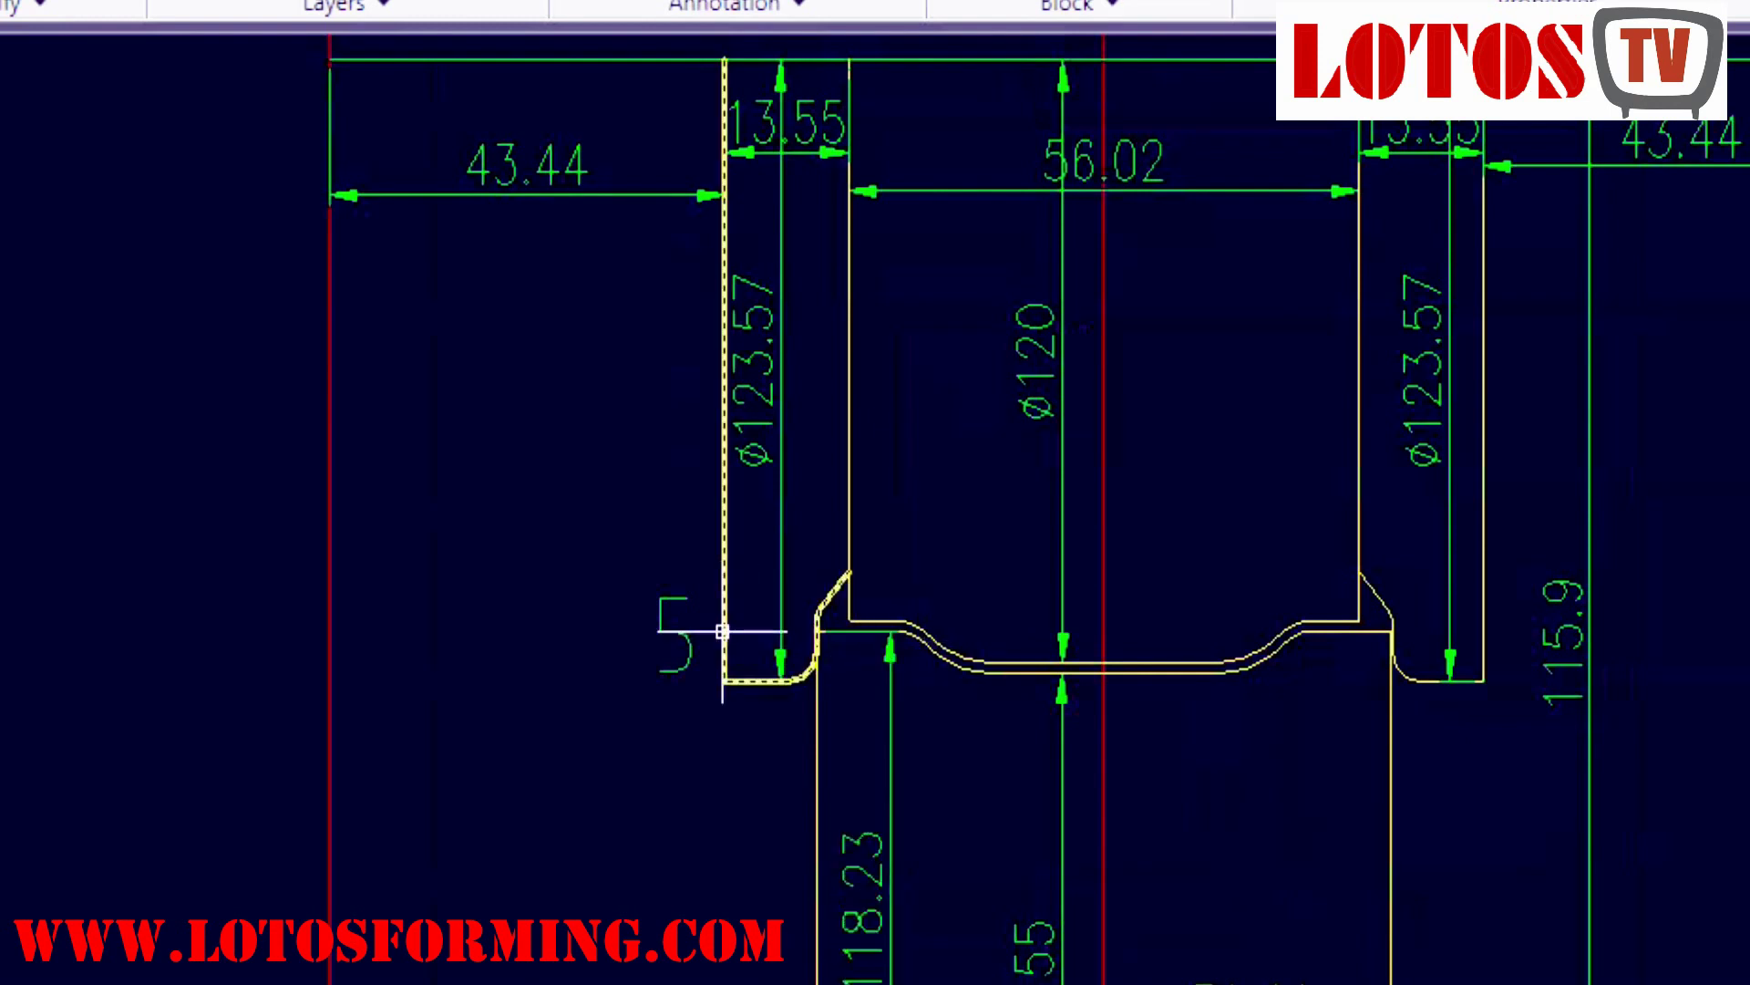
middle_click_drag(1320, 754, 1150, 162)
scroll(1151, 162, "up", 2)
scroll(1069, 660, "down", 3)
mouse_move(1020, 801)
middle_mouse_down()
mouse_move(1020, 578)
mouse_move(964, 176)
middle_mouse_up()
scroll(896, 691, "up", 3)
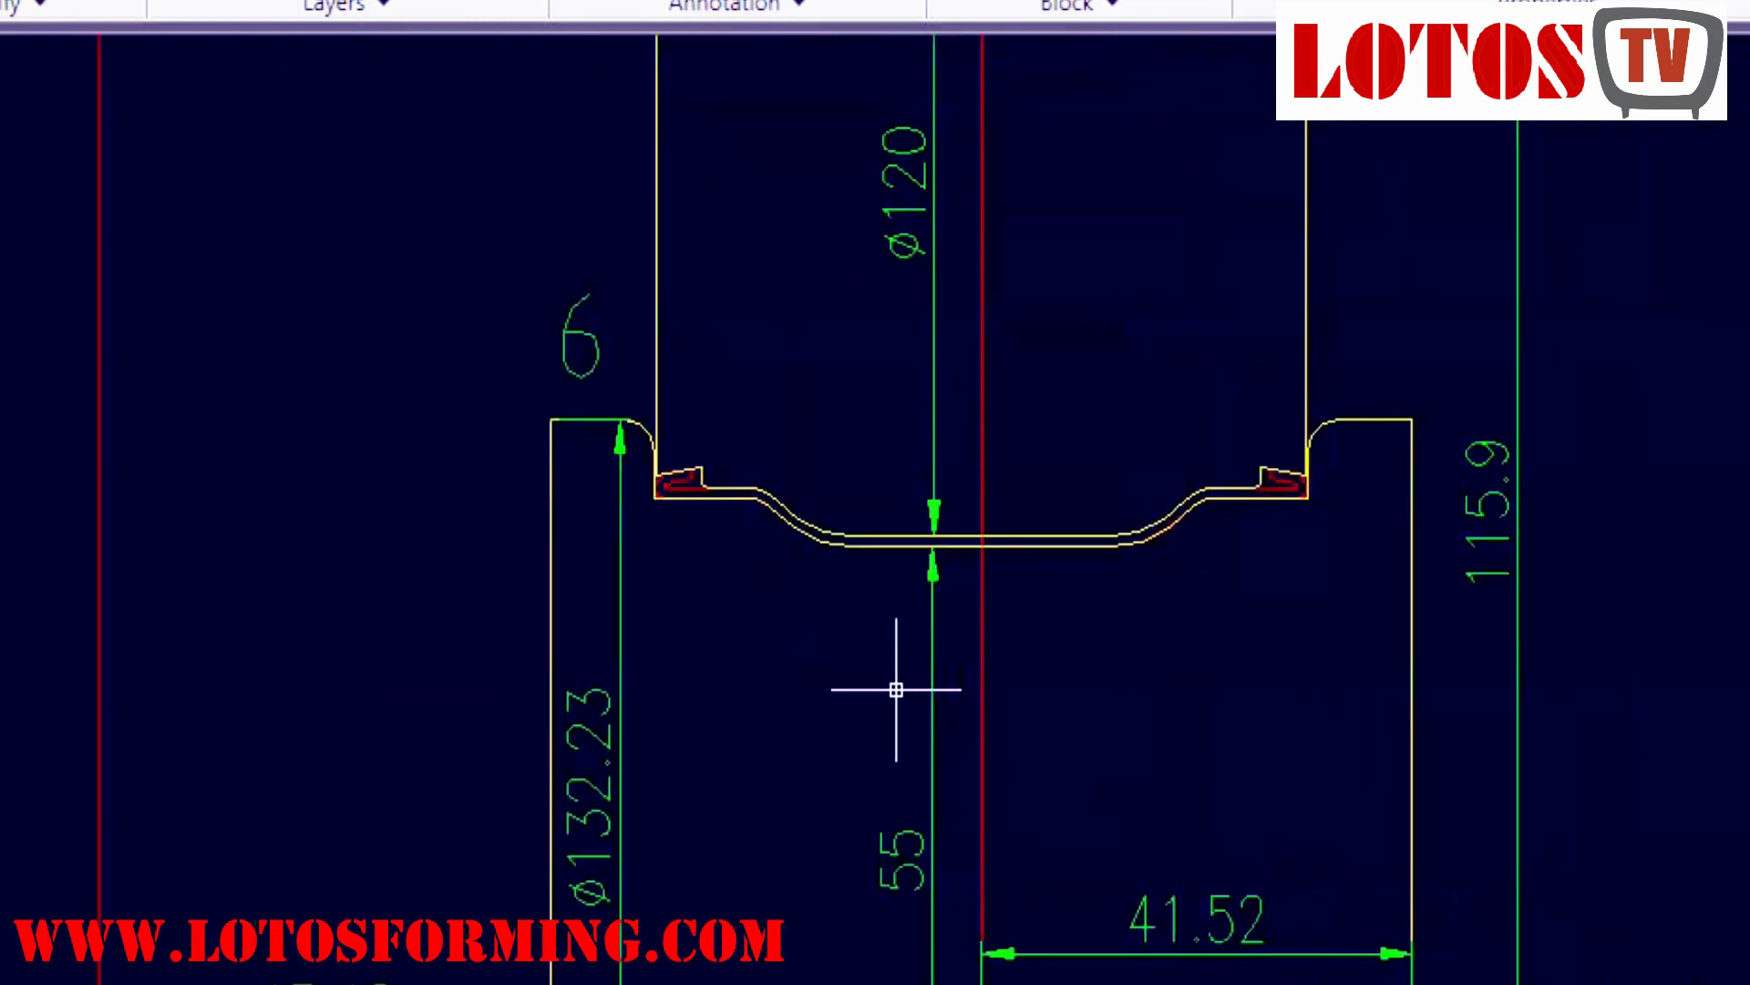
left_click(665, 497)
key("Escape")
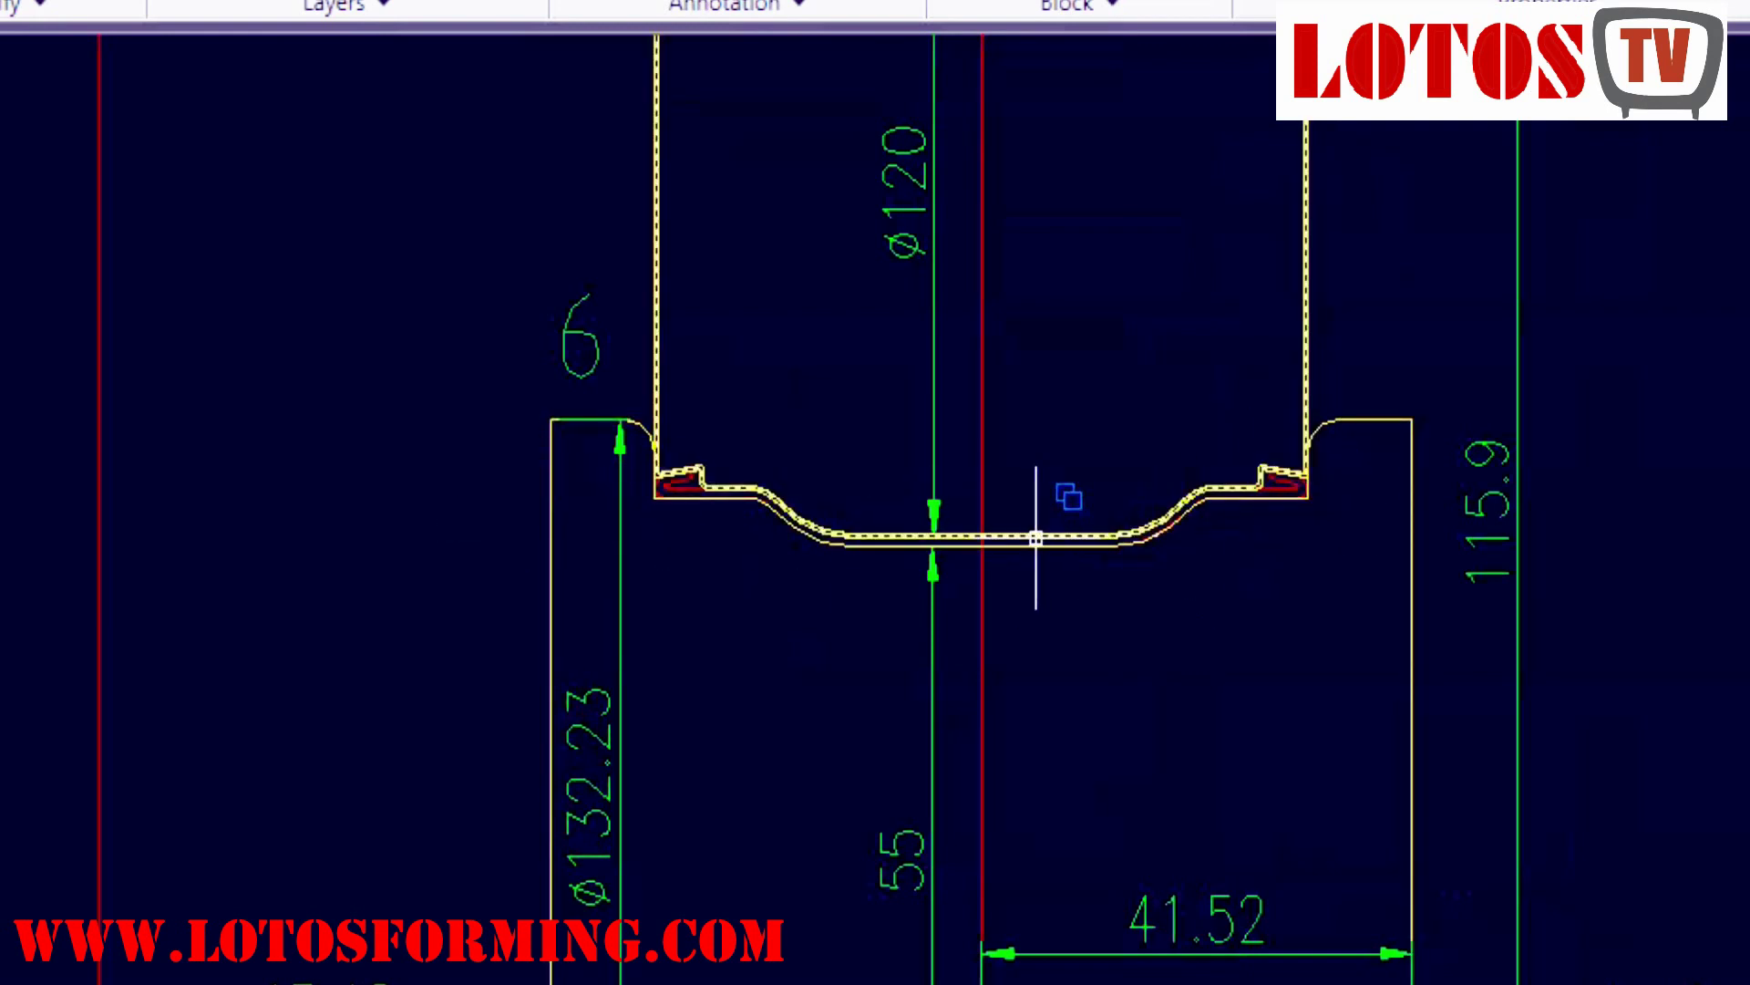
Examine the pass 7 and pass 8 rollers, comparing the sheet's curvature and folded edges between them.
middle_click_drag(953, 657, 835, 173)
middle_click_drag(873, 685, 795, 429)
scroll(796, 429, "down", 2)
middle_click_drag(856, 504, 817, 0)
scroll(834, 488, "up", 2)
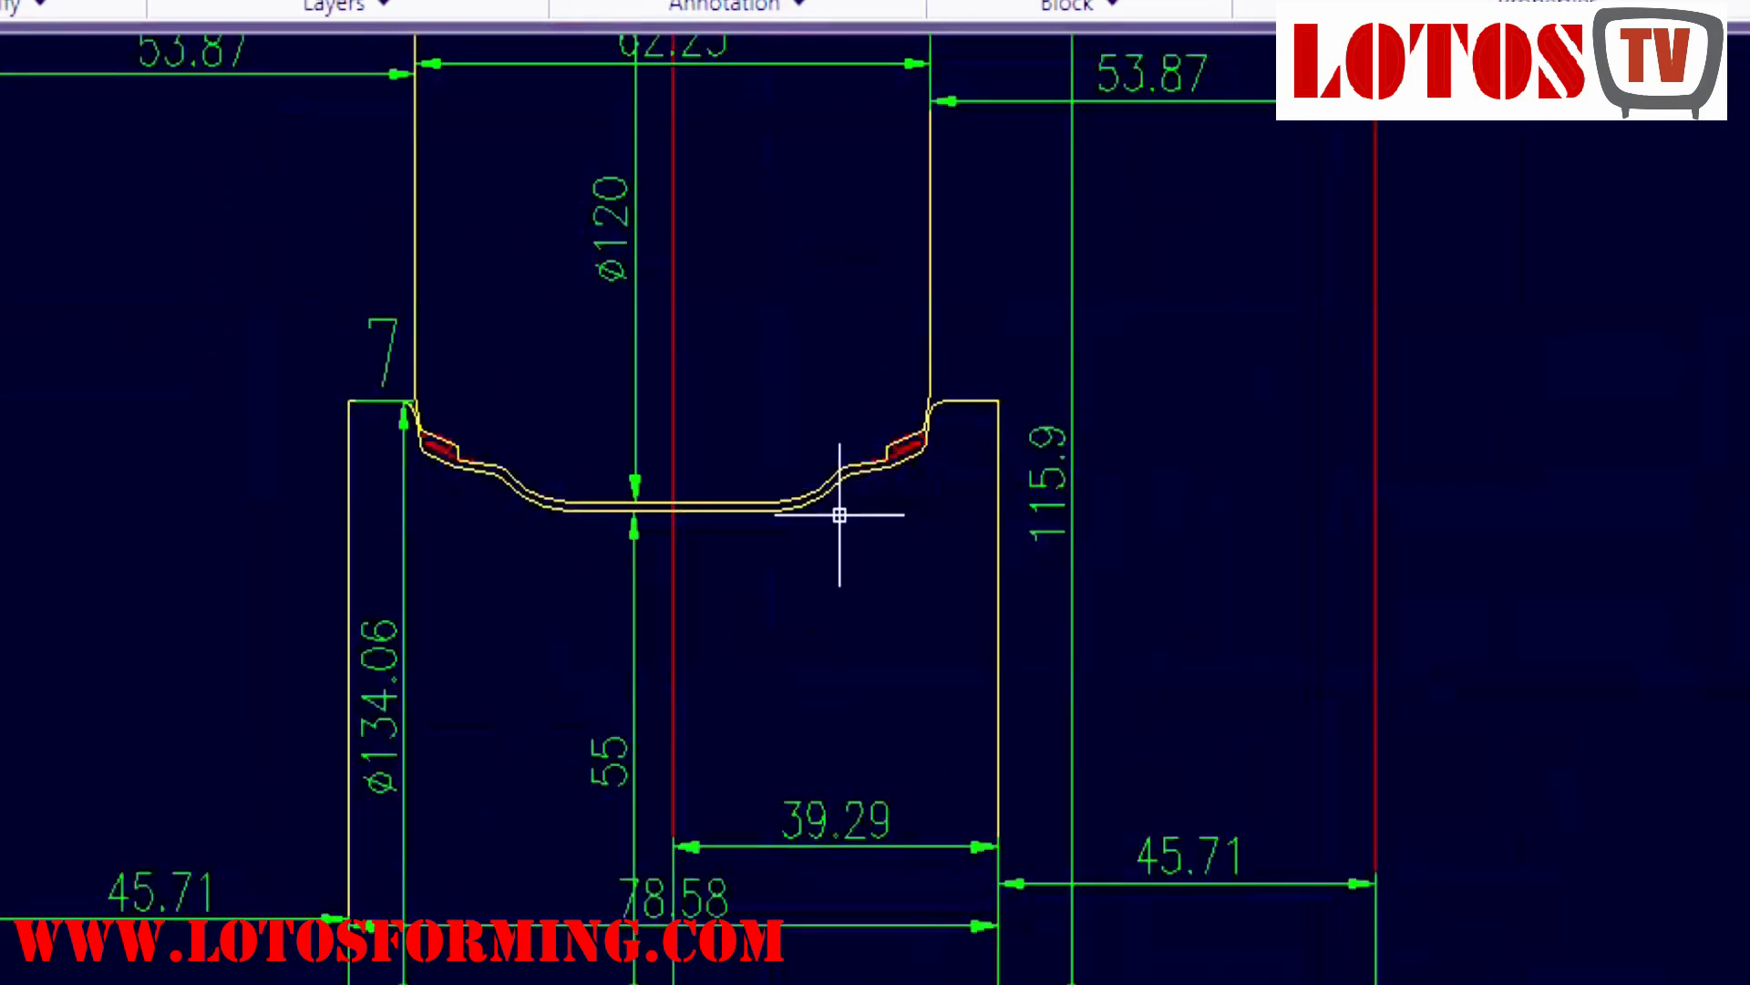
scroll(910, 480, "up", 2)
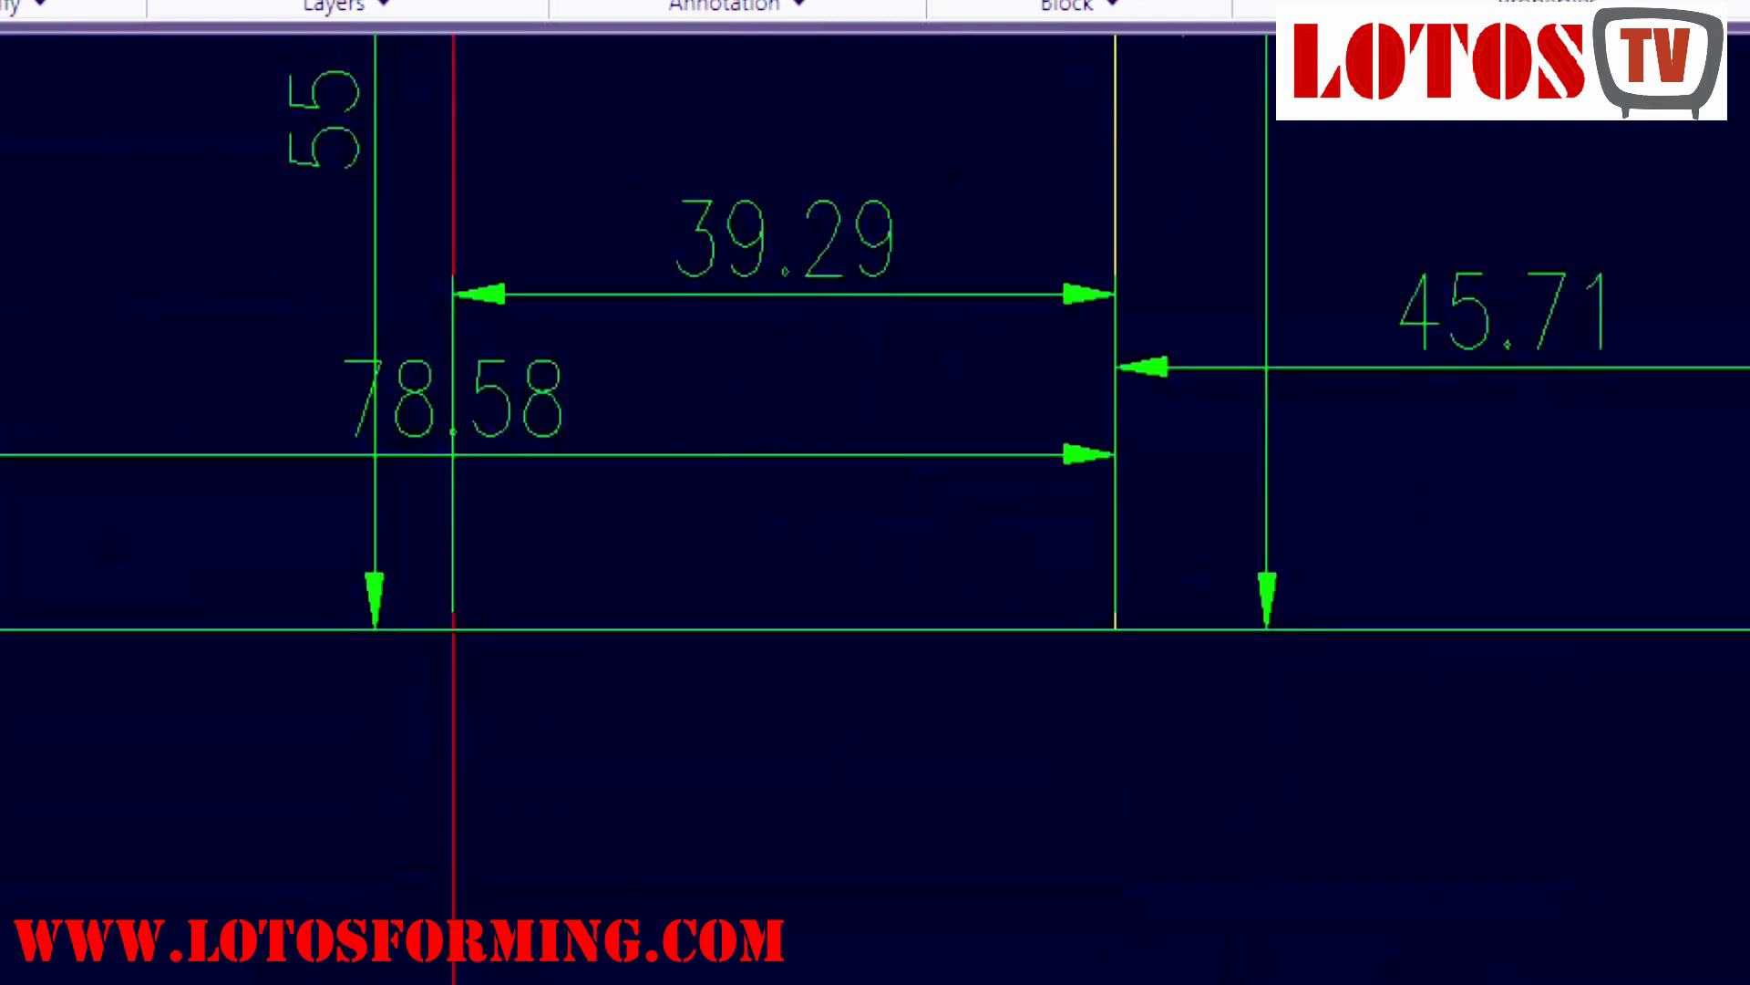
scroll(828, 504, "down", 2)
middle_click_drag(827, 635, 823, 37)
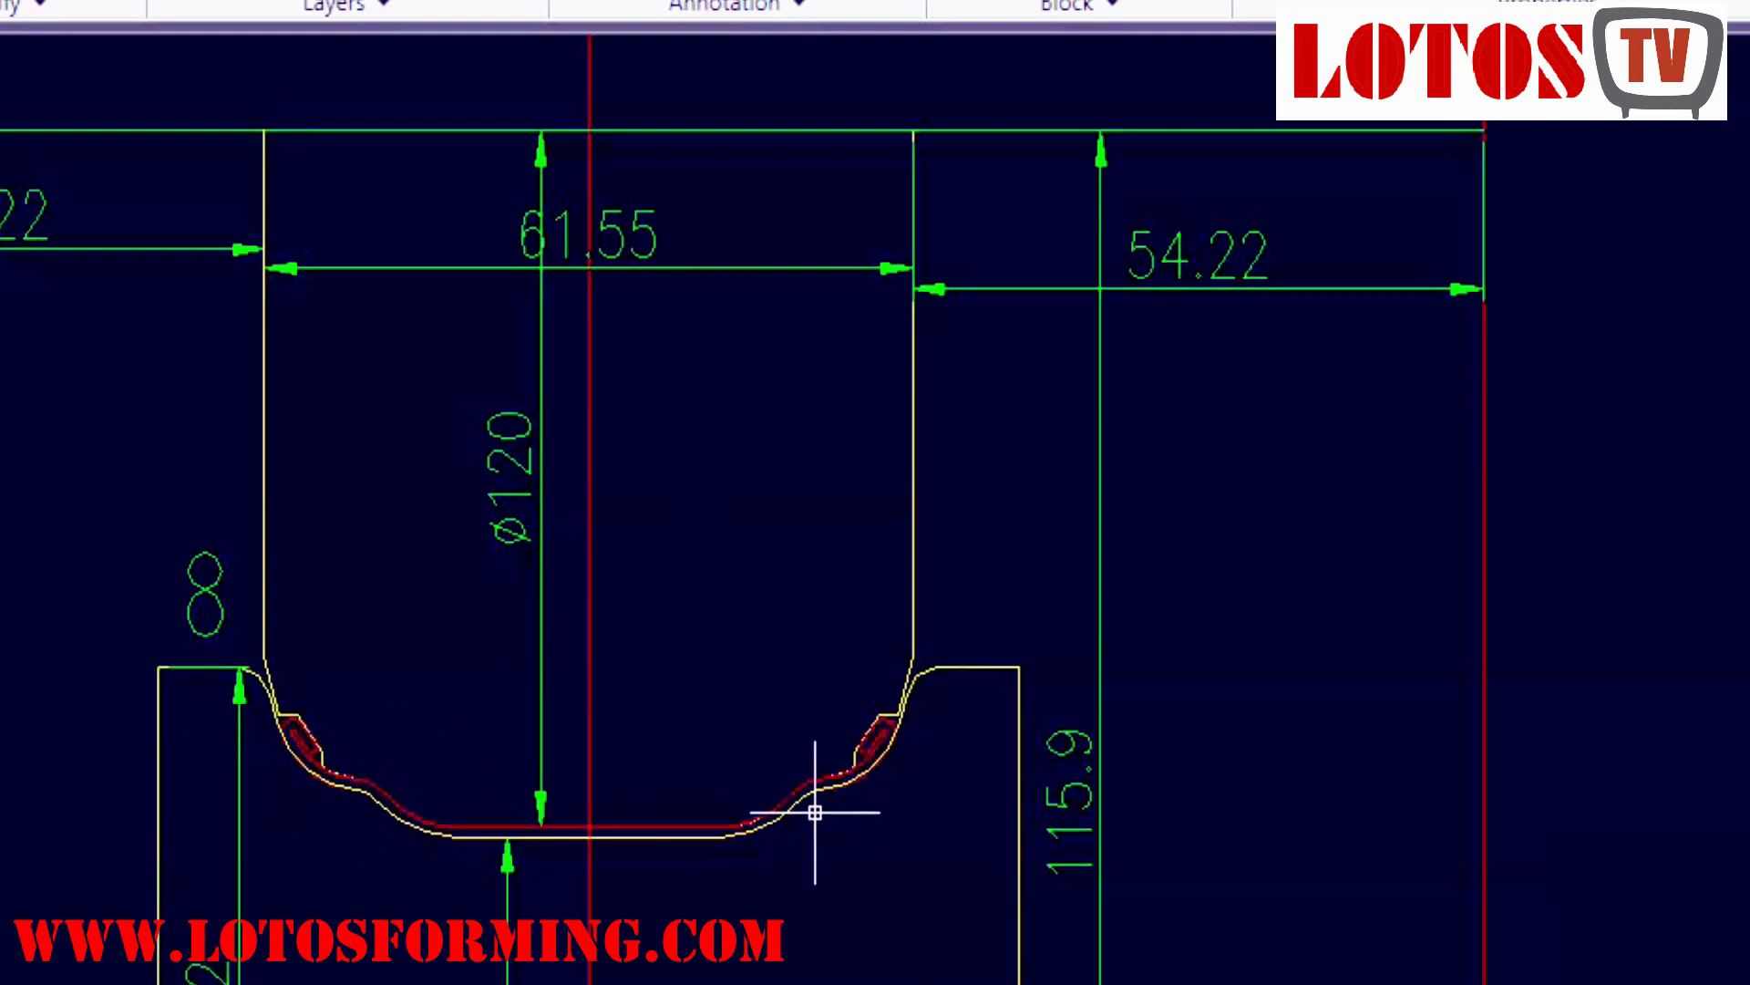
scroll(800, 804, "up", 1)
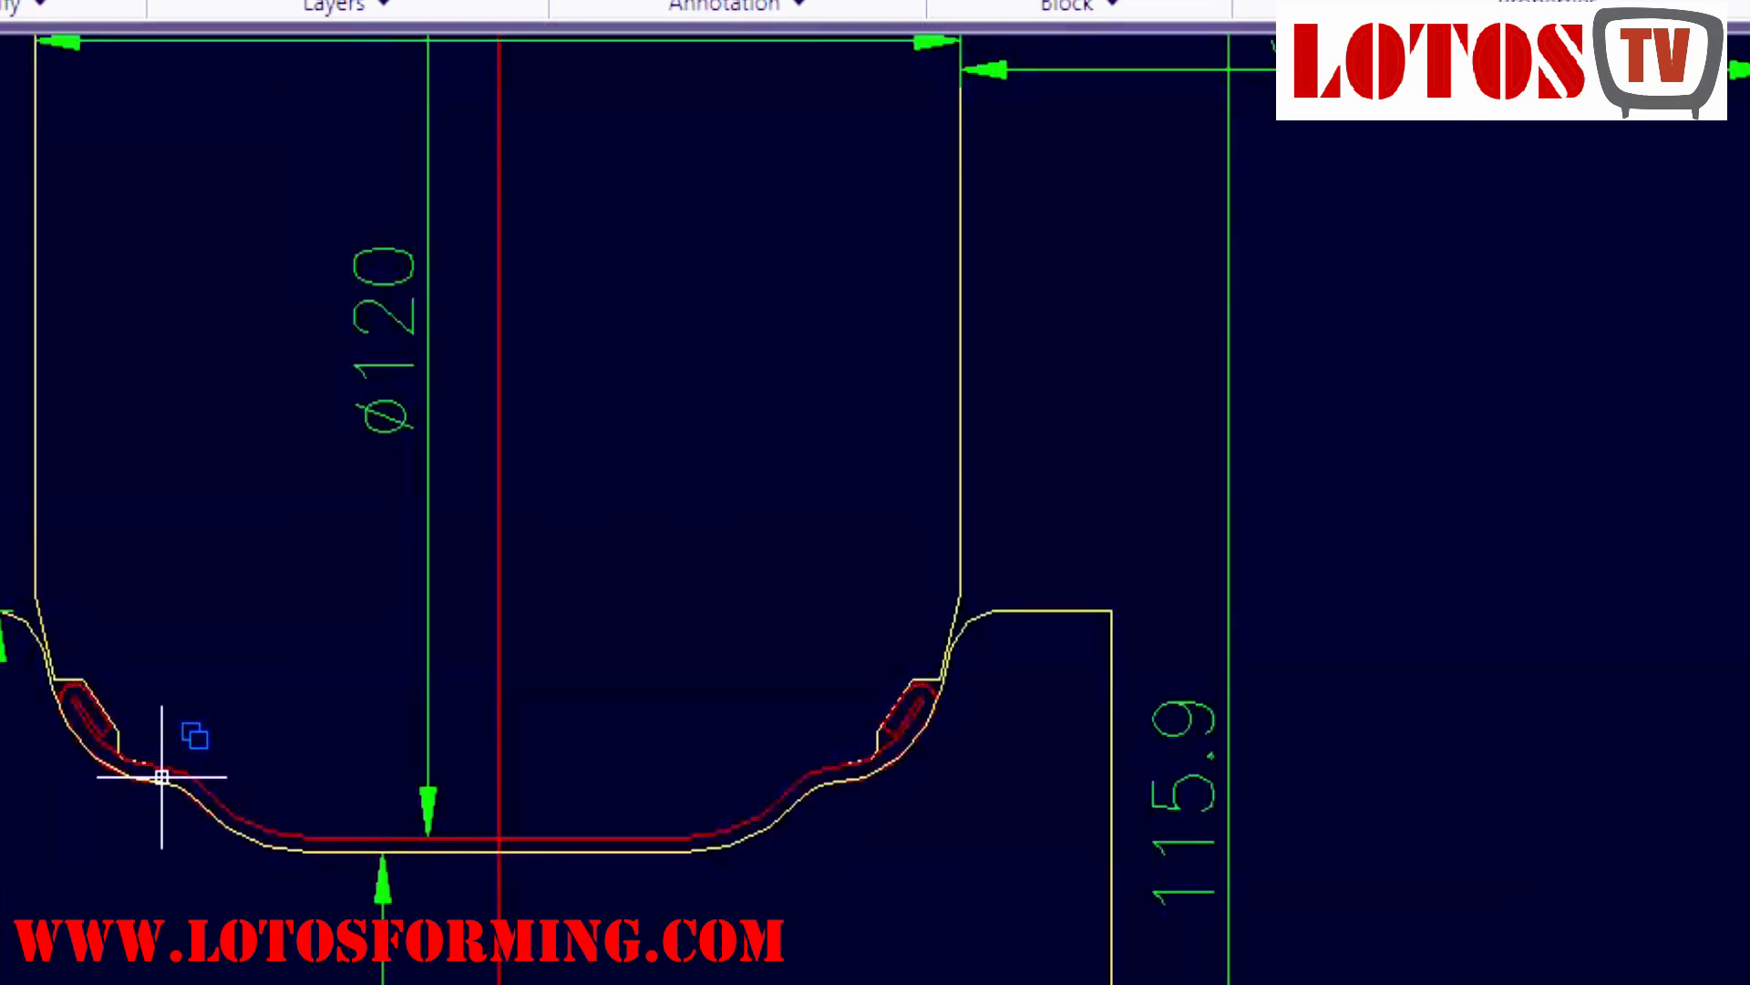
Examine the pass 9 rollers, checking the folded sheet edges and the contour gap between both rollers.
scroll(564, 638, "down", 2)
middle_click_drag(566, 644, 606, 54)
scroll(560, 730, "down", 2)
middle_click_drag(575, 910, 644, 47)
middle_click_drag(617, 180, 593, 456)
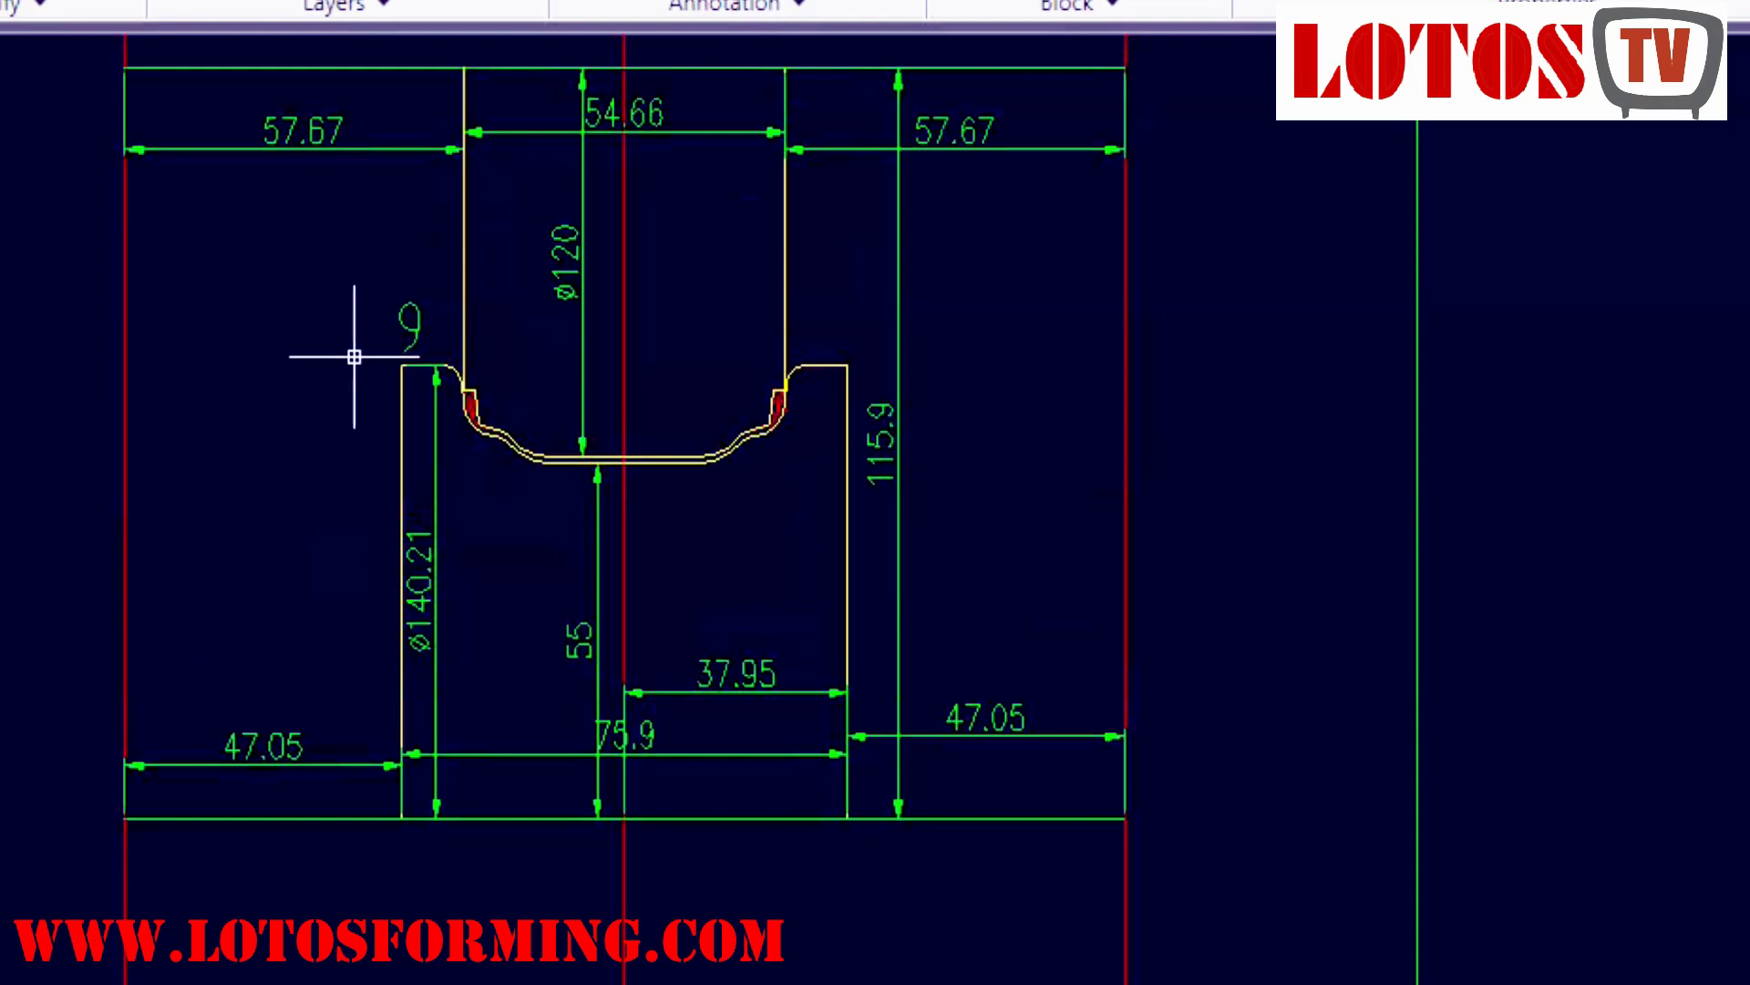
scroll(560, 419, "up", 5)
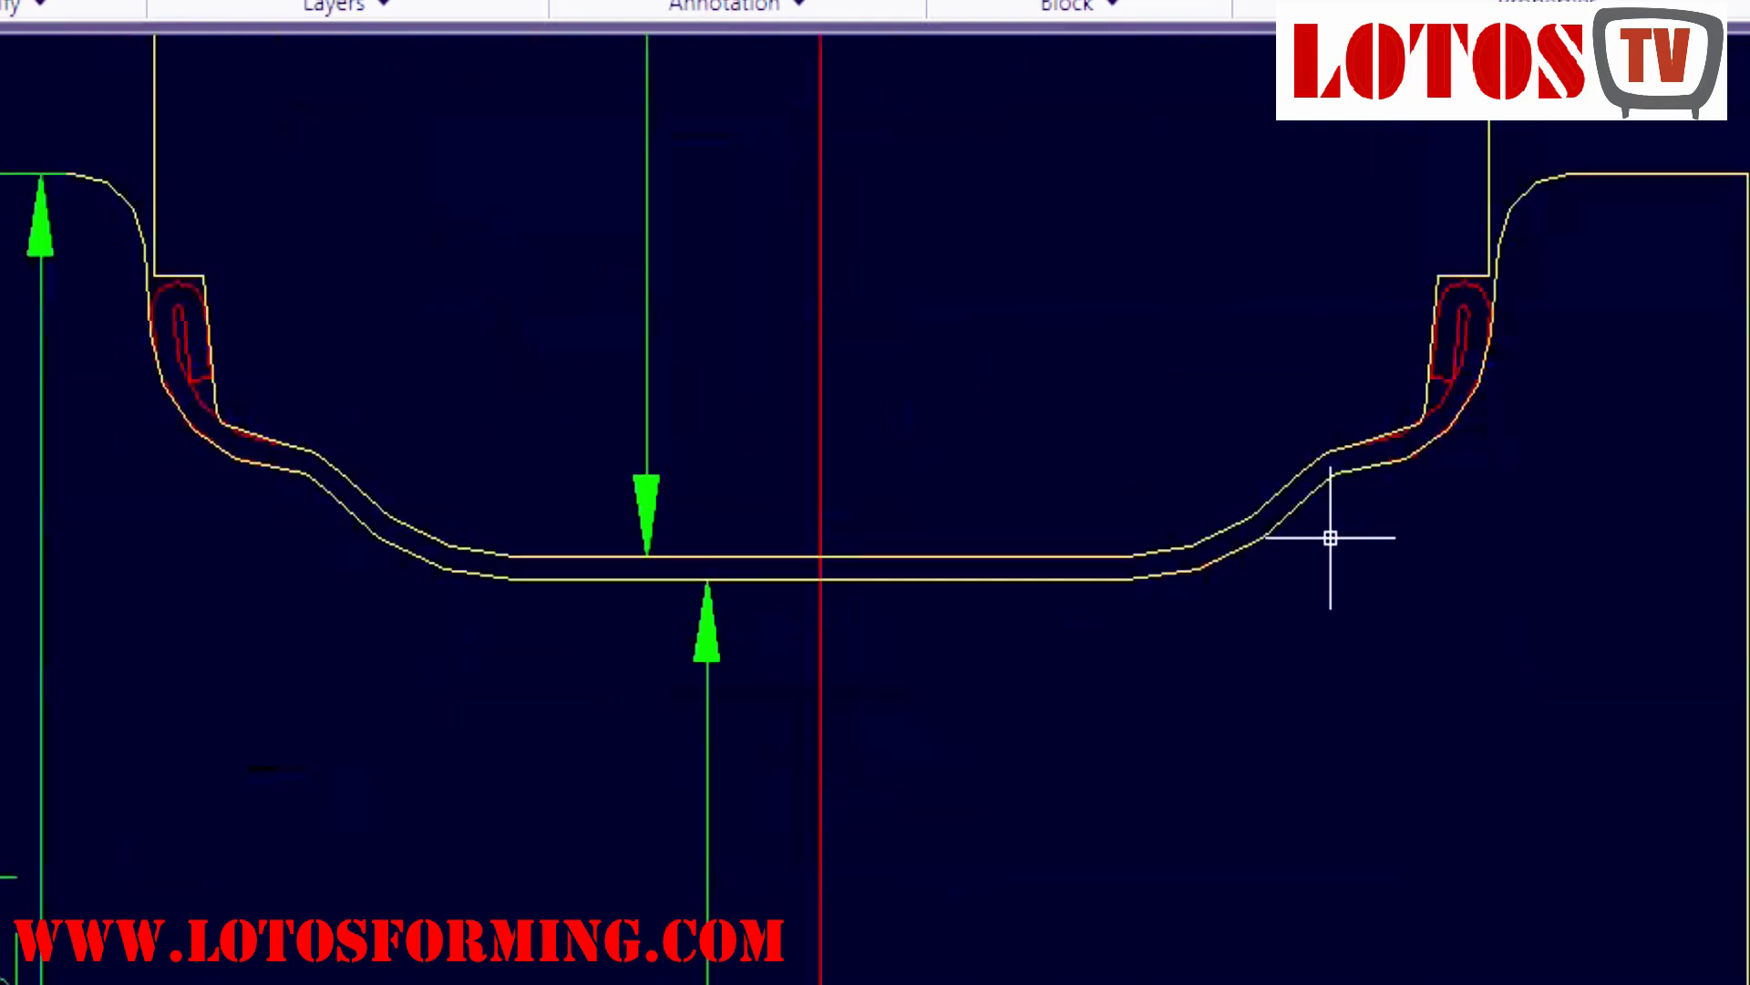
scroll(1055, 559, "down", 2)
scroll(981, 566, "down", 2)
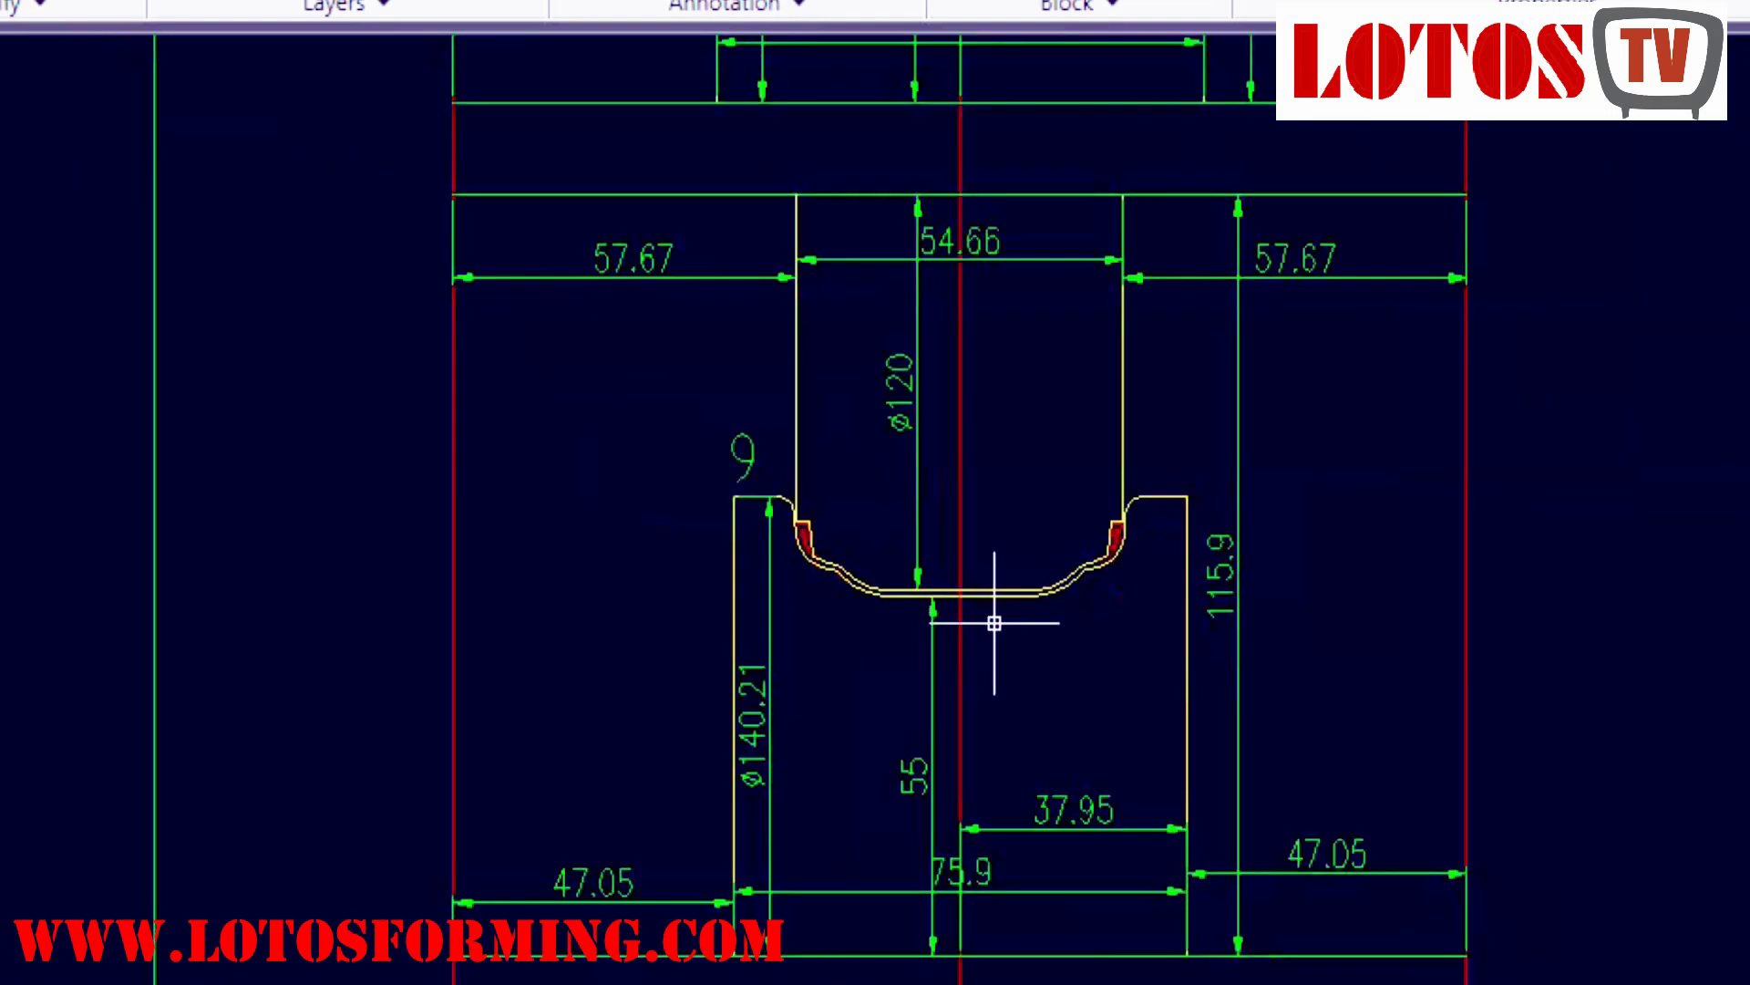
Examine the pass 10 and pass 11 rollers, comparing the sheet's side walls and the upper roller widths.
middle_click_drag(994, 623, 782, 387)
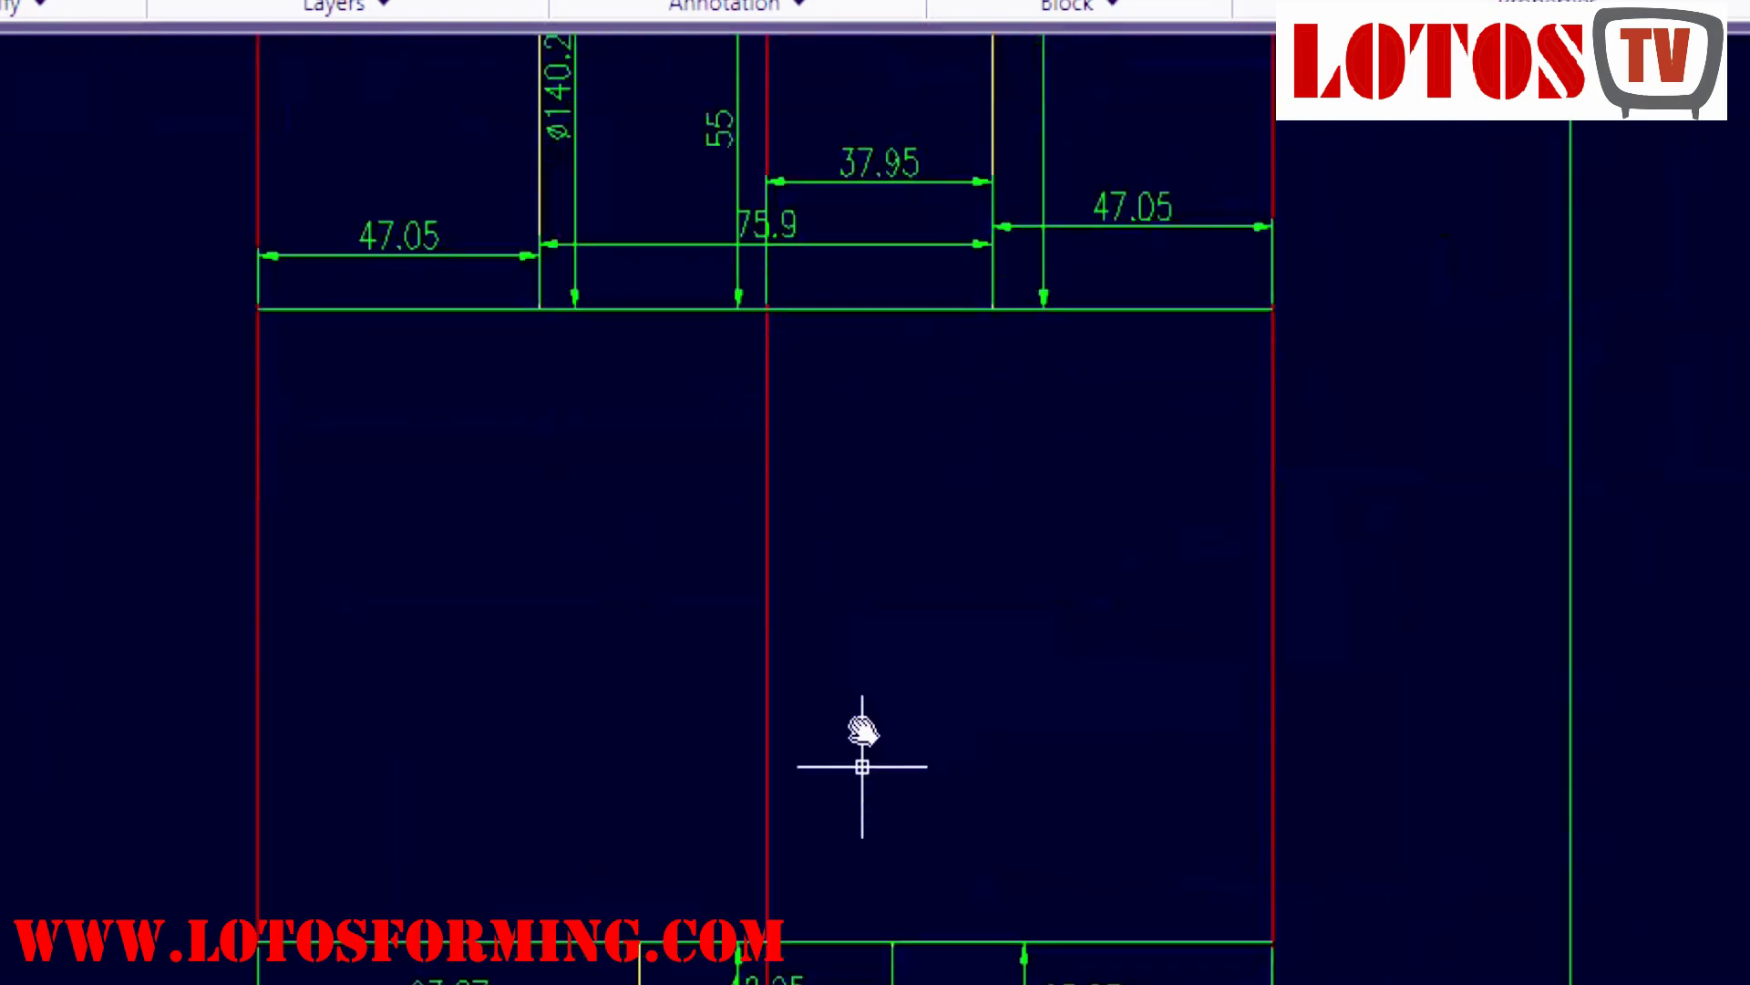
middle_click_drag(863, 809, 766, 140)
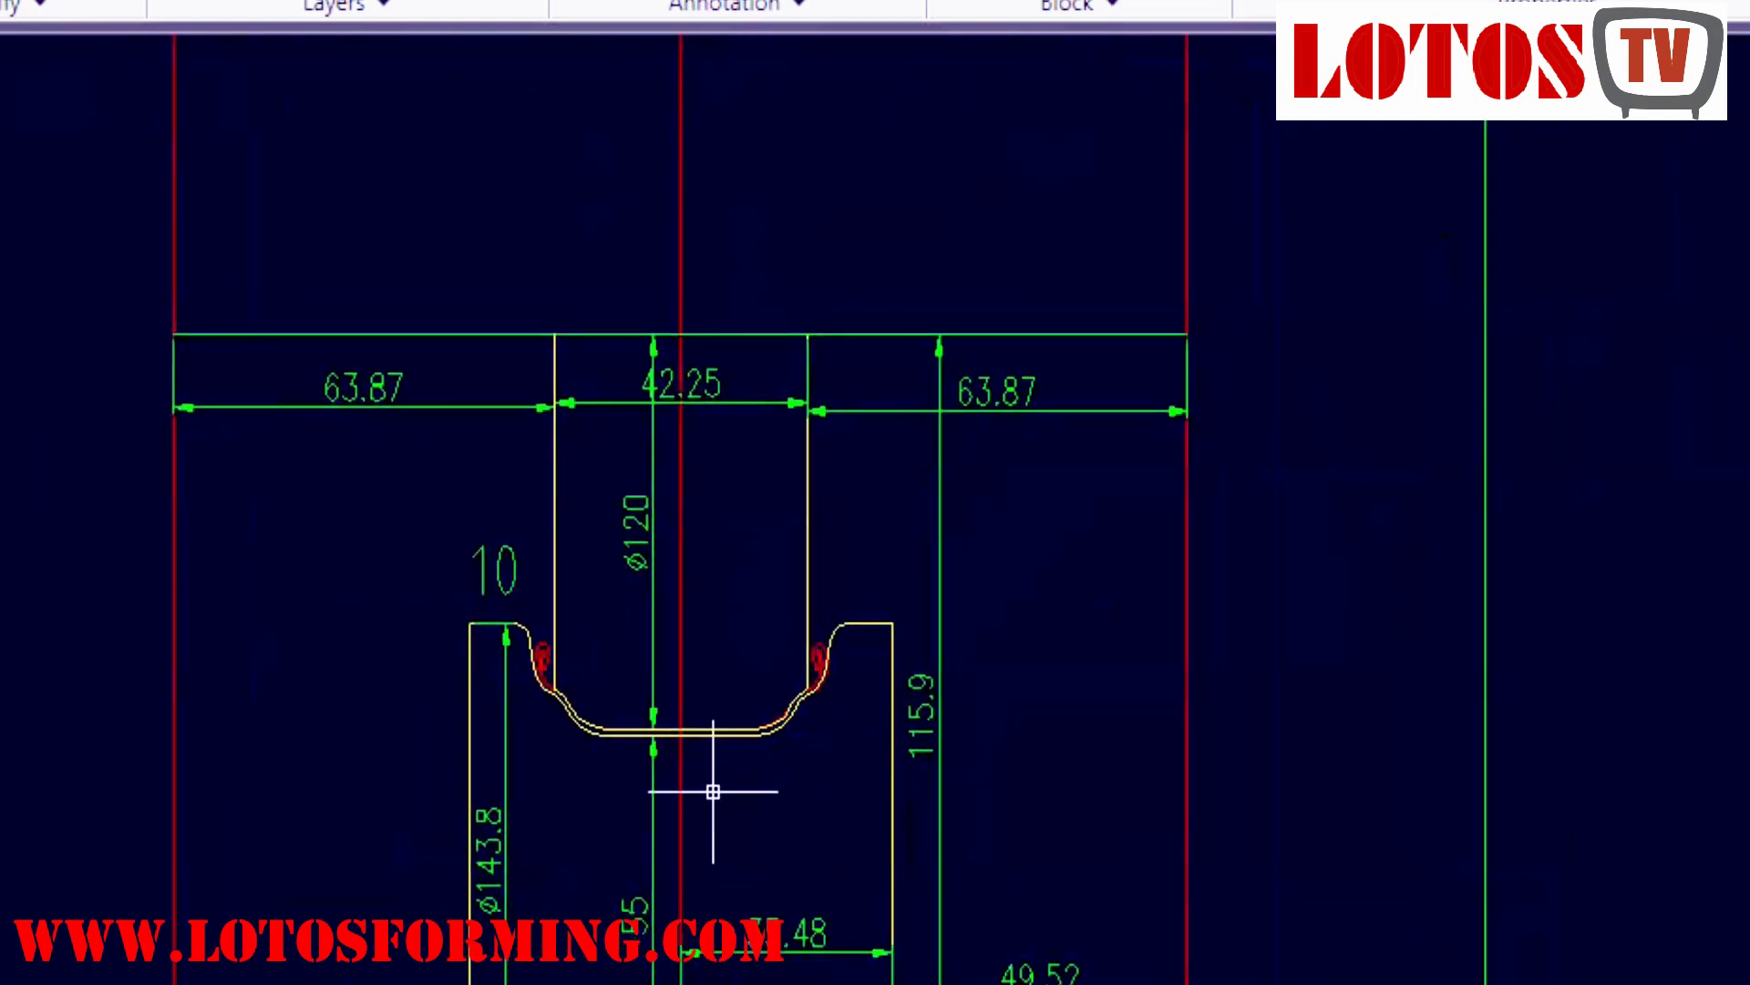
scroll(713, 791, "up", 2)
middle_click_drag(713, 792, 736, 611)
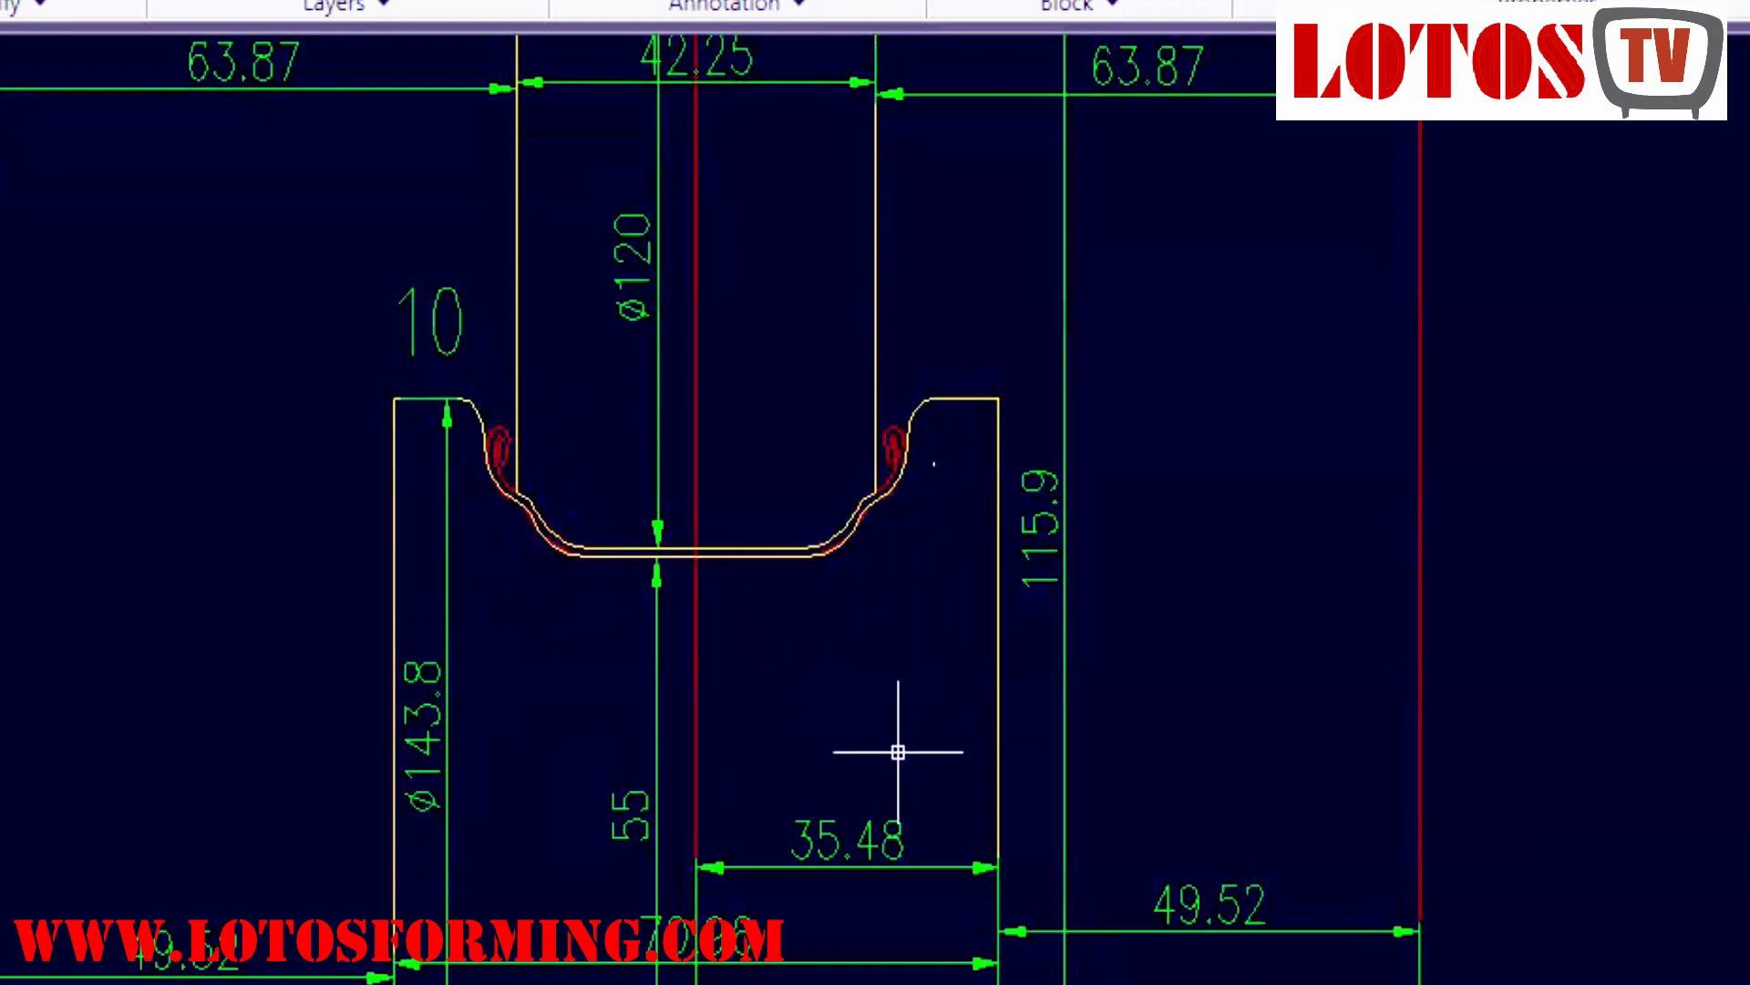
scroll(899, 754, "down", 2)
middle_click_drag(898, 754, 858, 60)
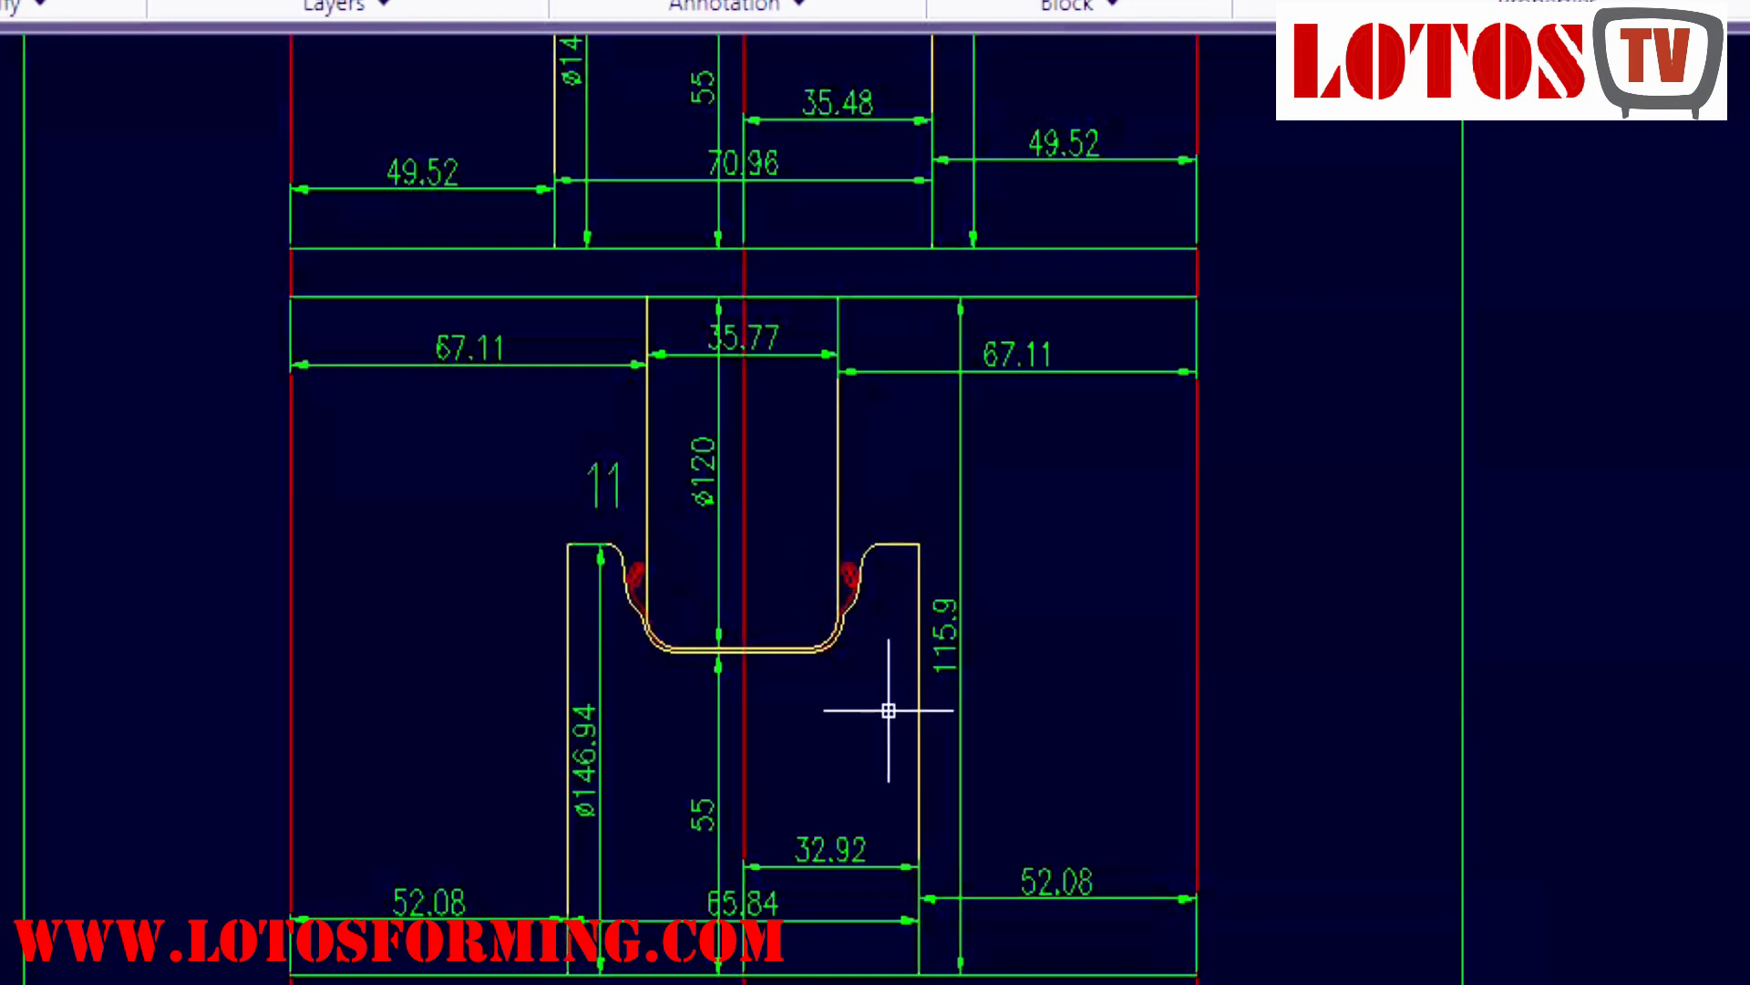
middle_click_drag(890, 707, 891, 618)
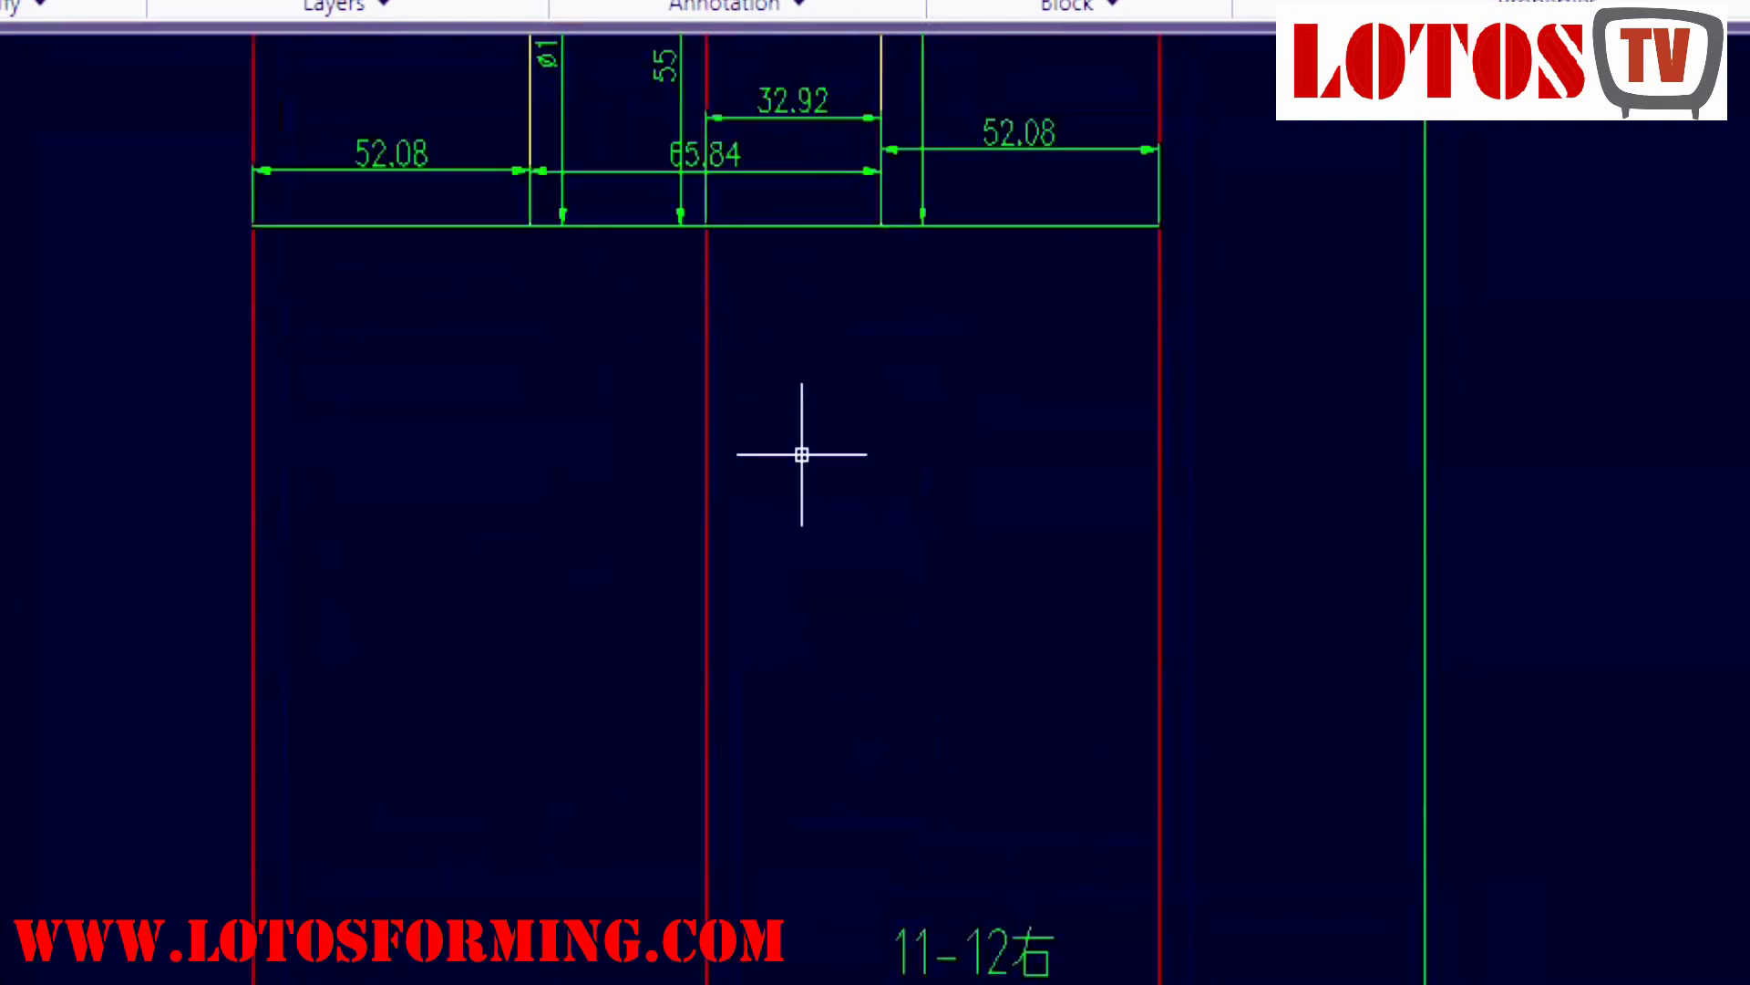
Examine the inclined right and left roller sets between passes 11 and 12, comparing the sheet shape with pass 11 and pass 12.
scroll(801, 454, "down", 4)
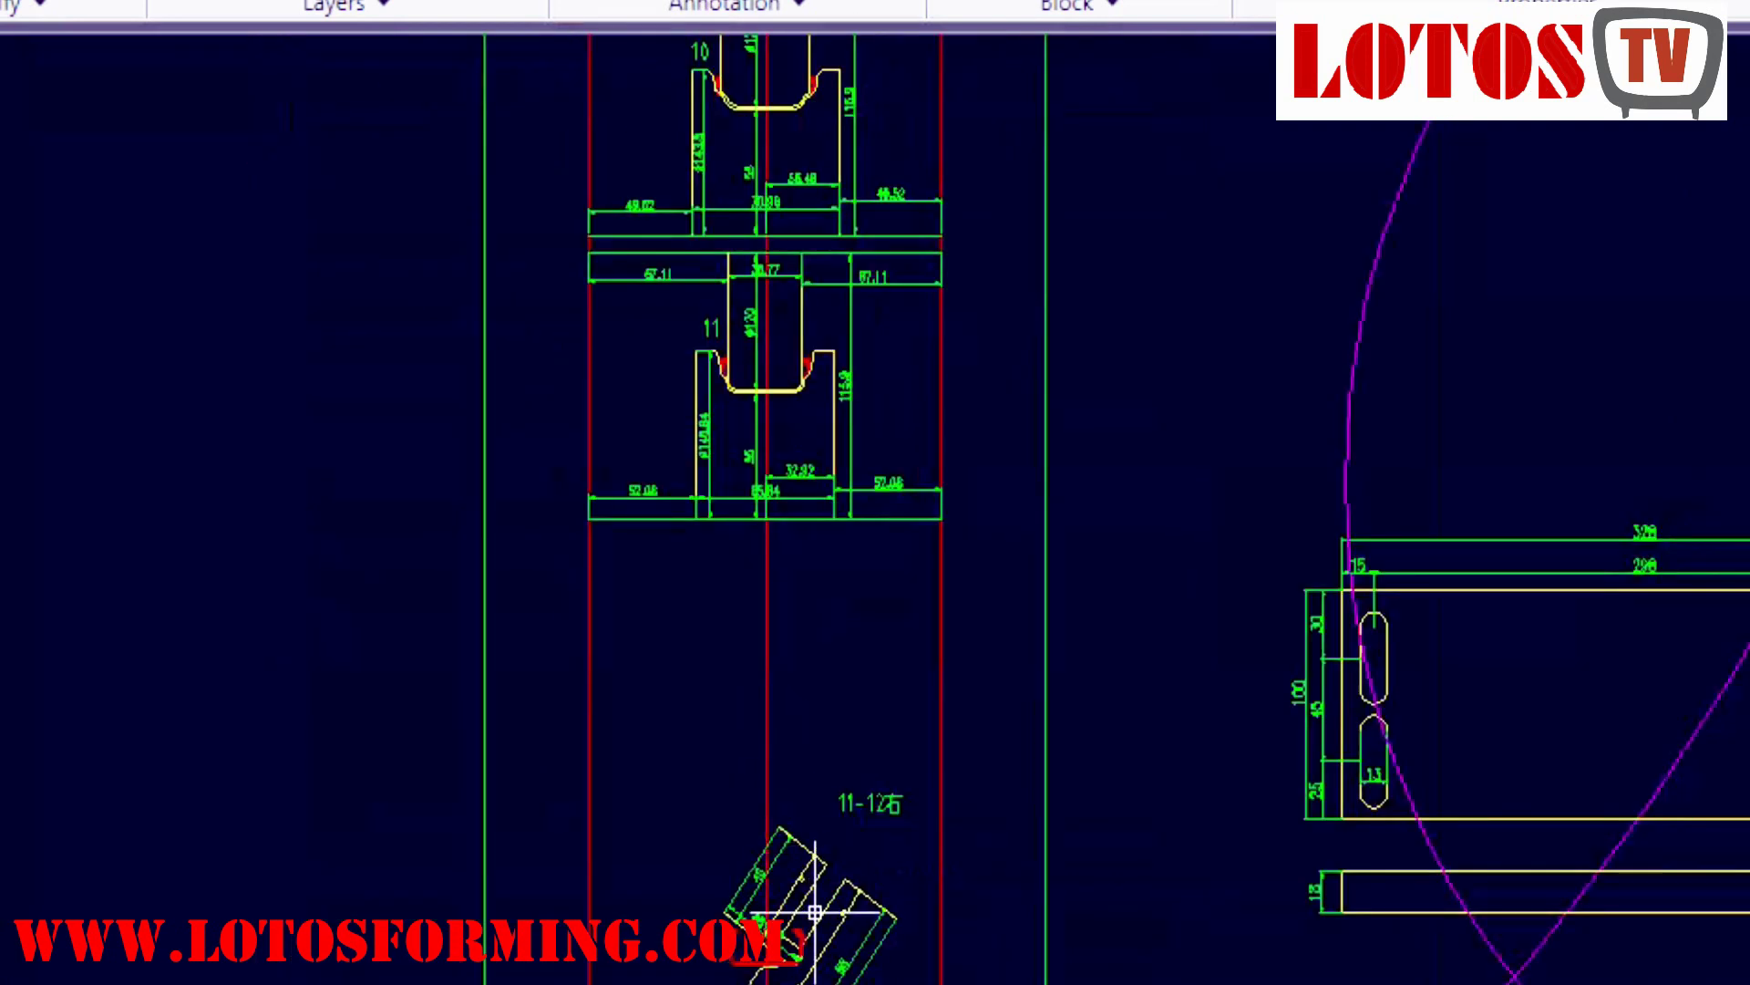
middle_click_drag(814, 911, 793, 479)
scroll(762, 513, "up", 3)
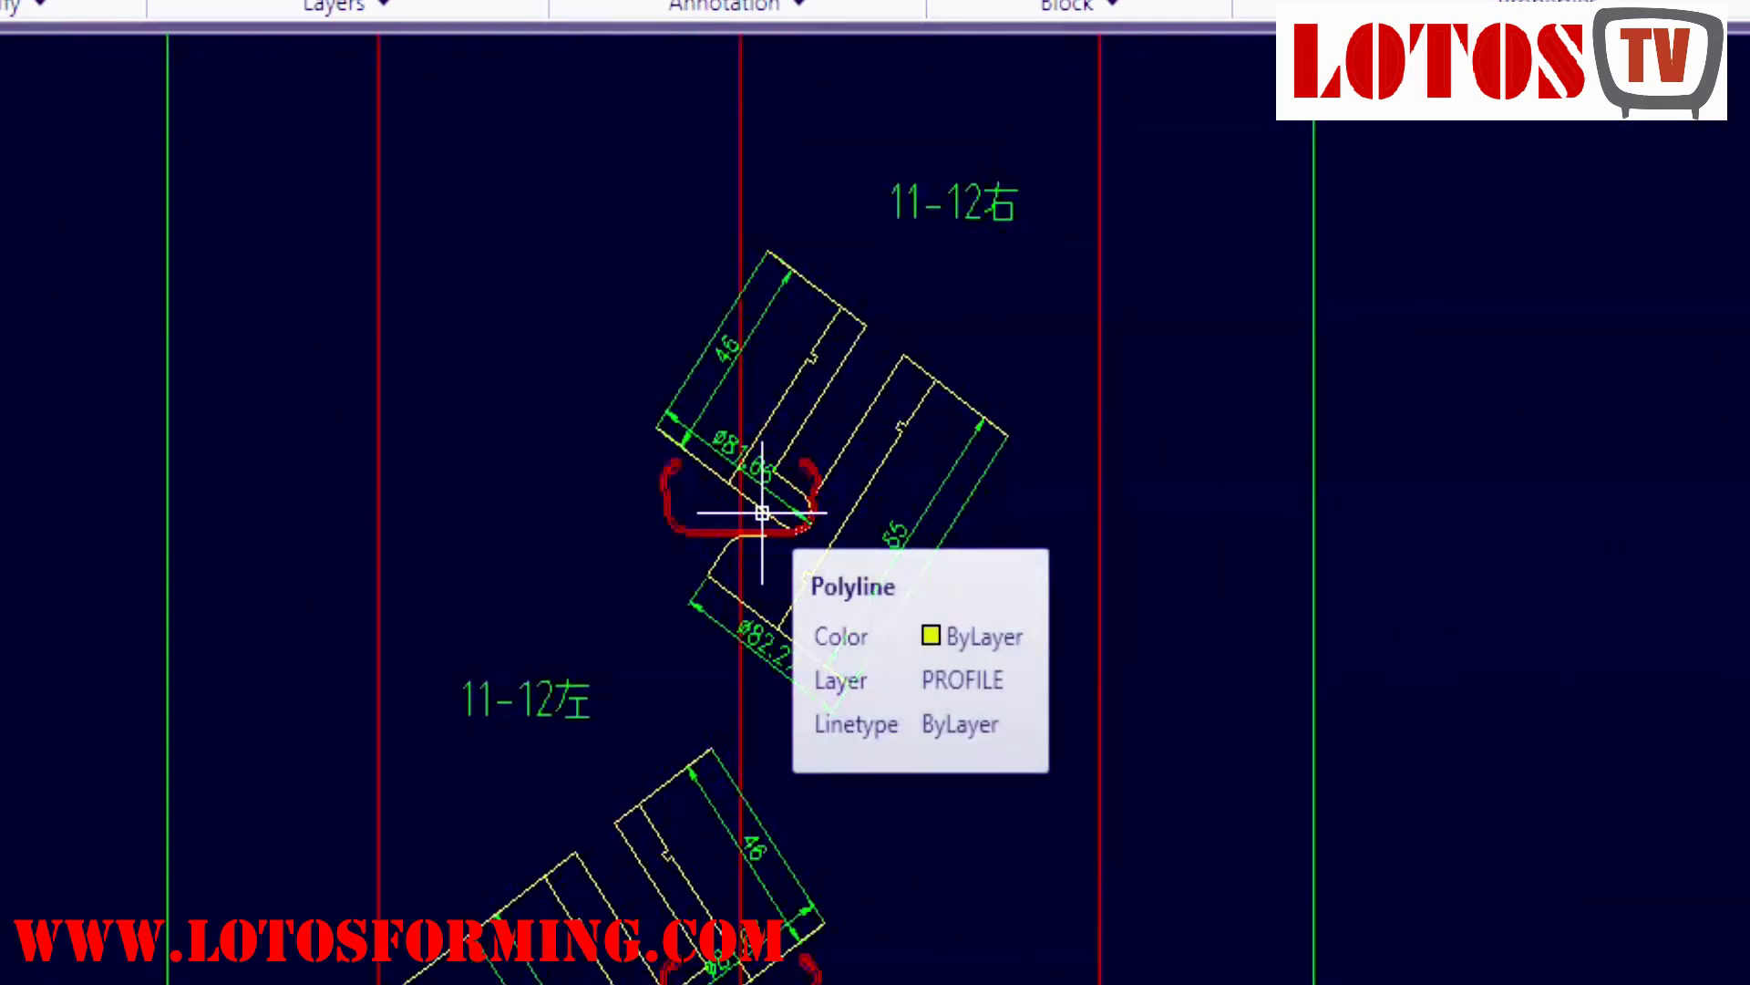
mouse_move(739, 436)
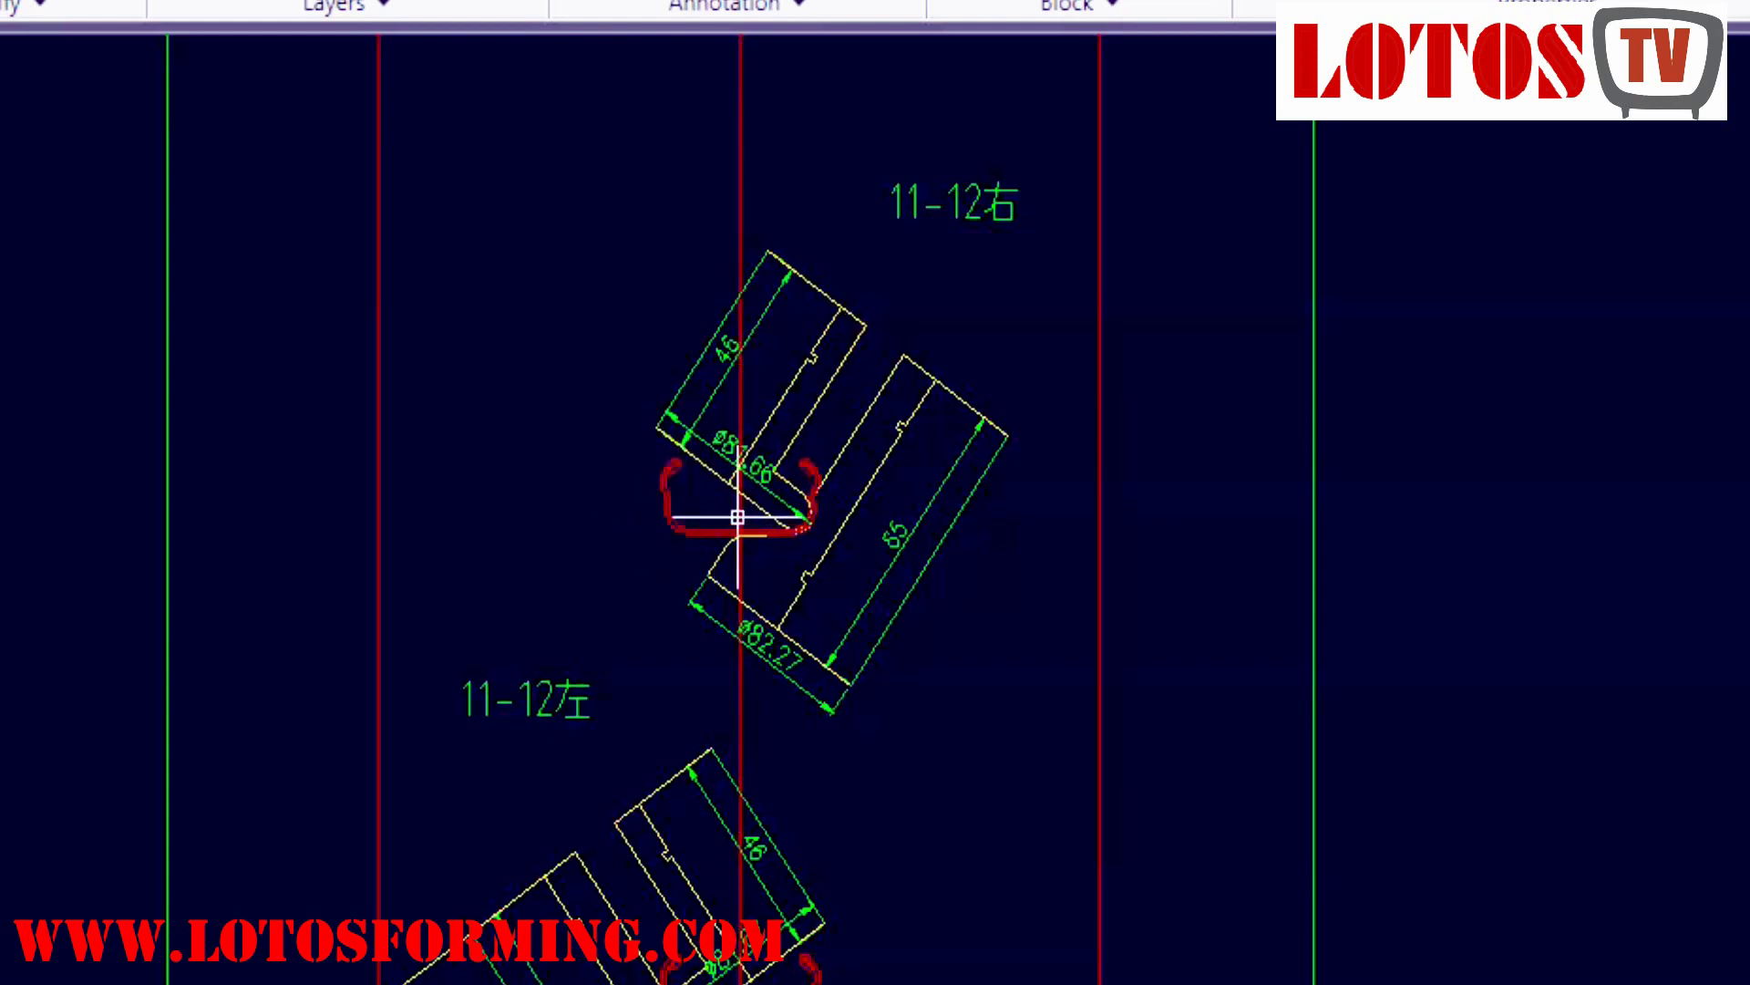
scroll(732, 504, "down", 4)
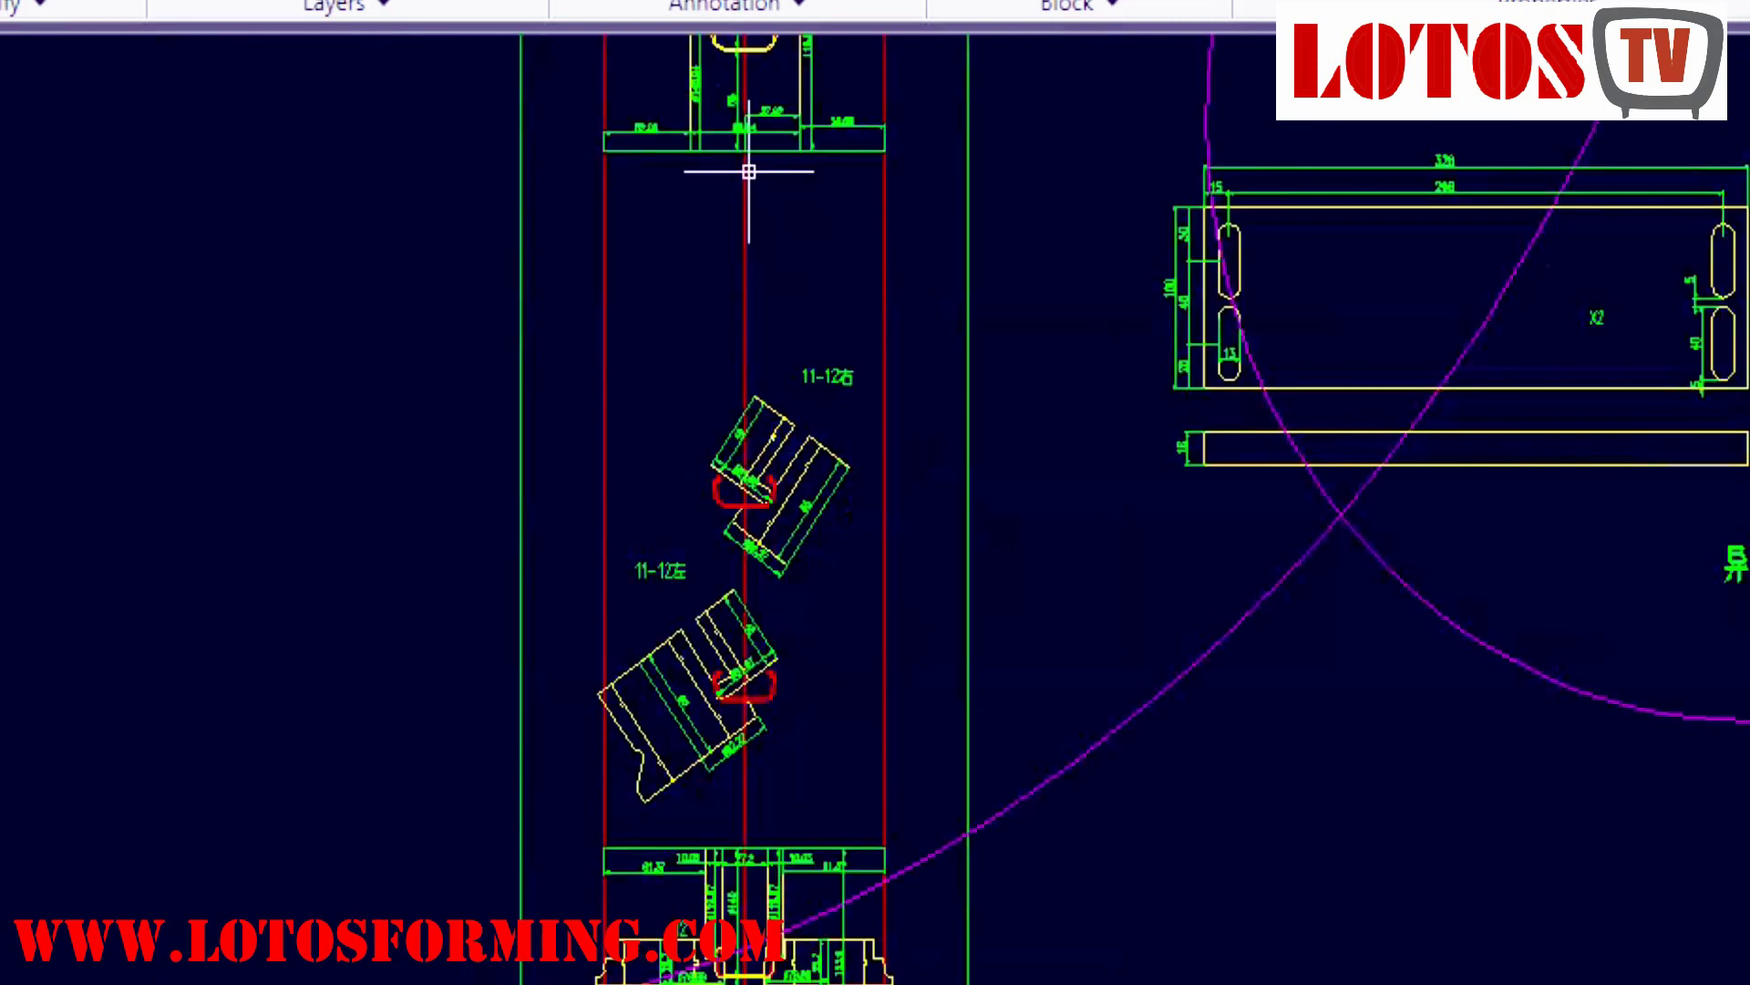
middle_click_drag(742, 165, 770, 516)
scroll(768, 290, "up", 5)
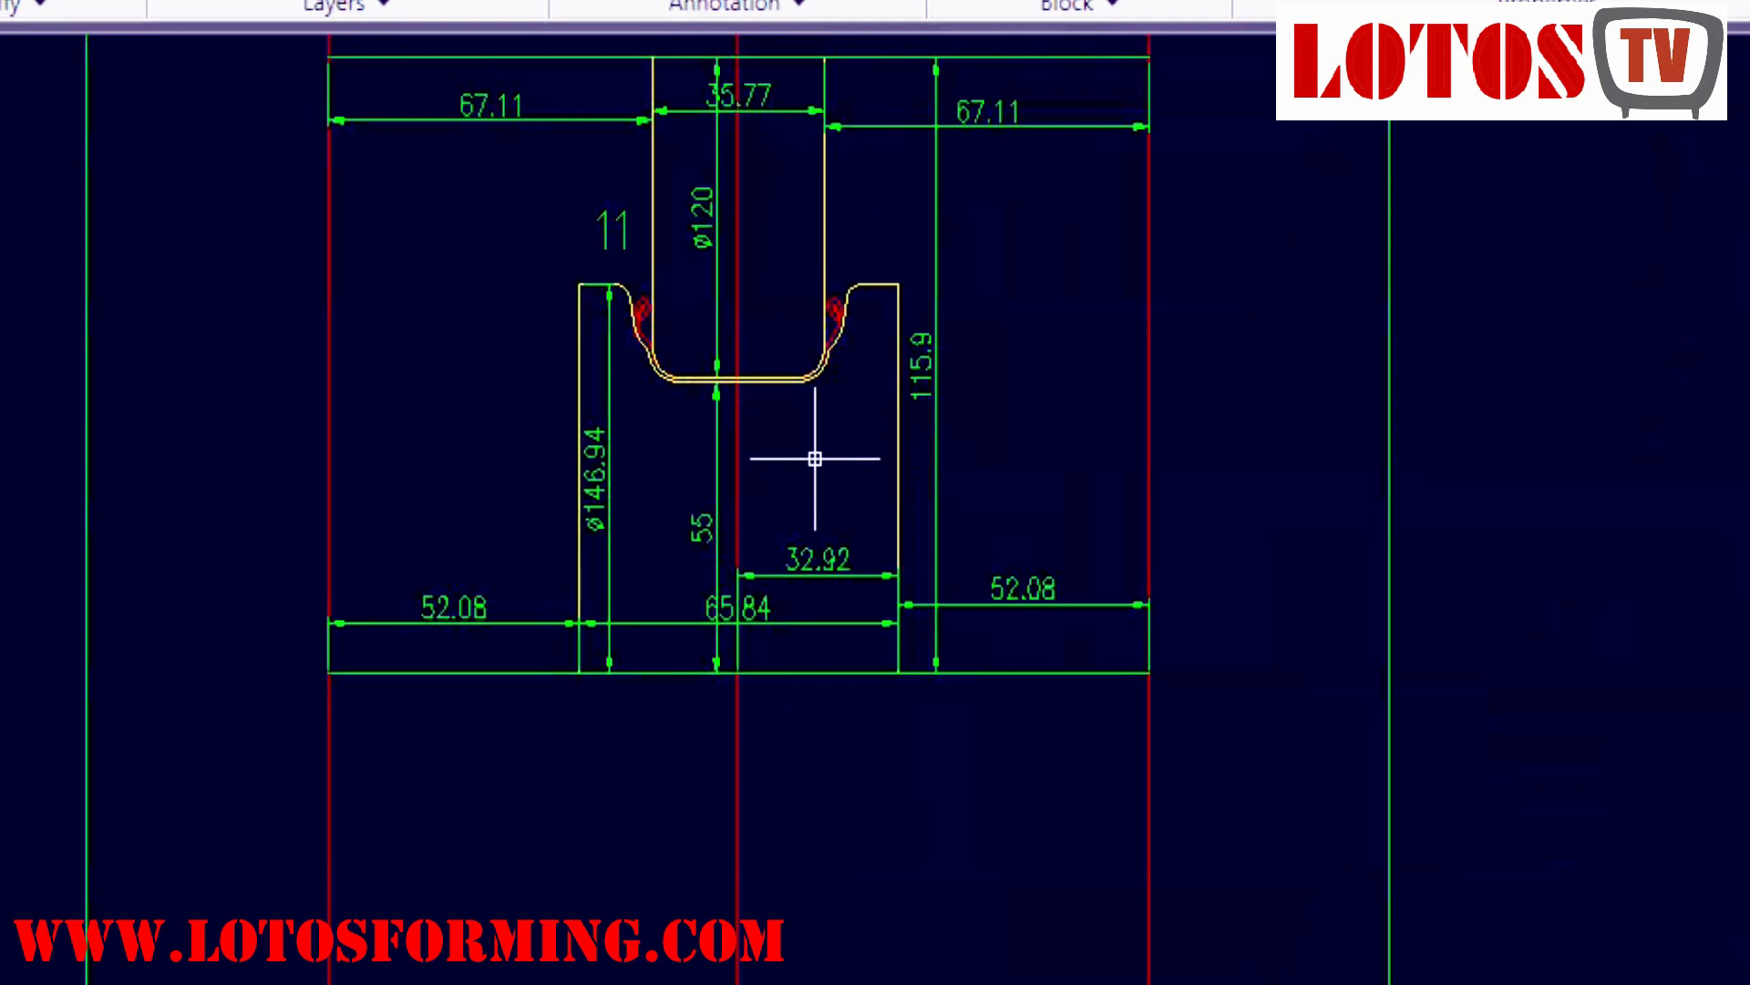
scroll(812, 457, "down", 3)
middle_click_drag(817, 547, 761, 0)
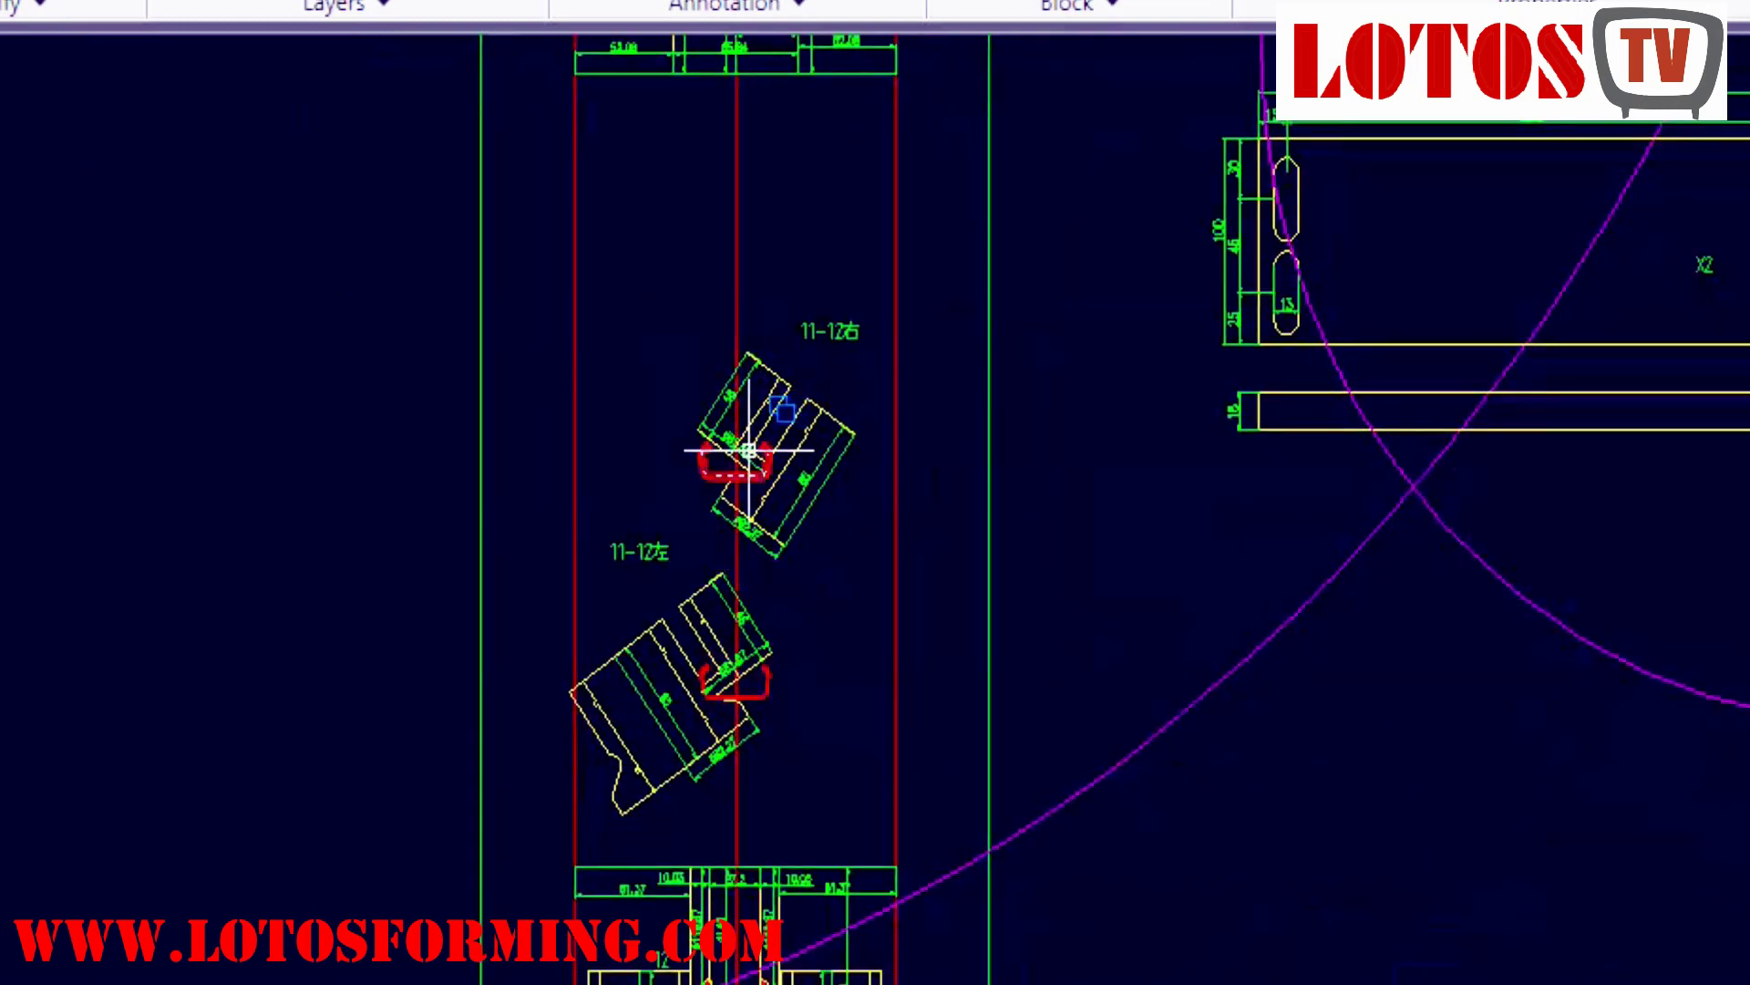
scroll(757, 701, "up", 5)
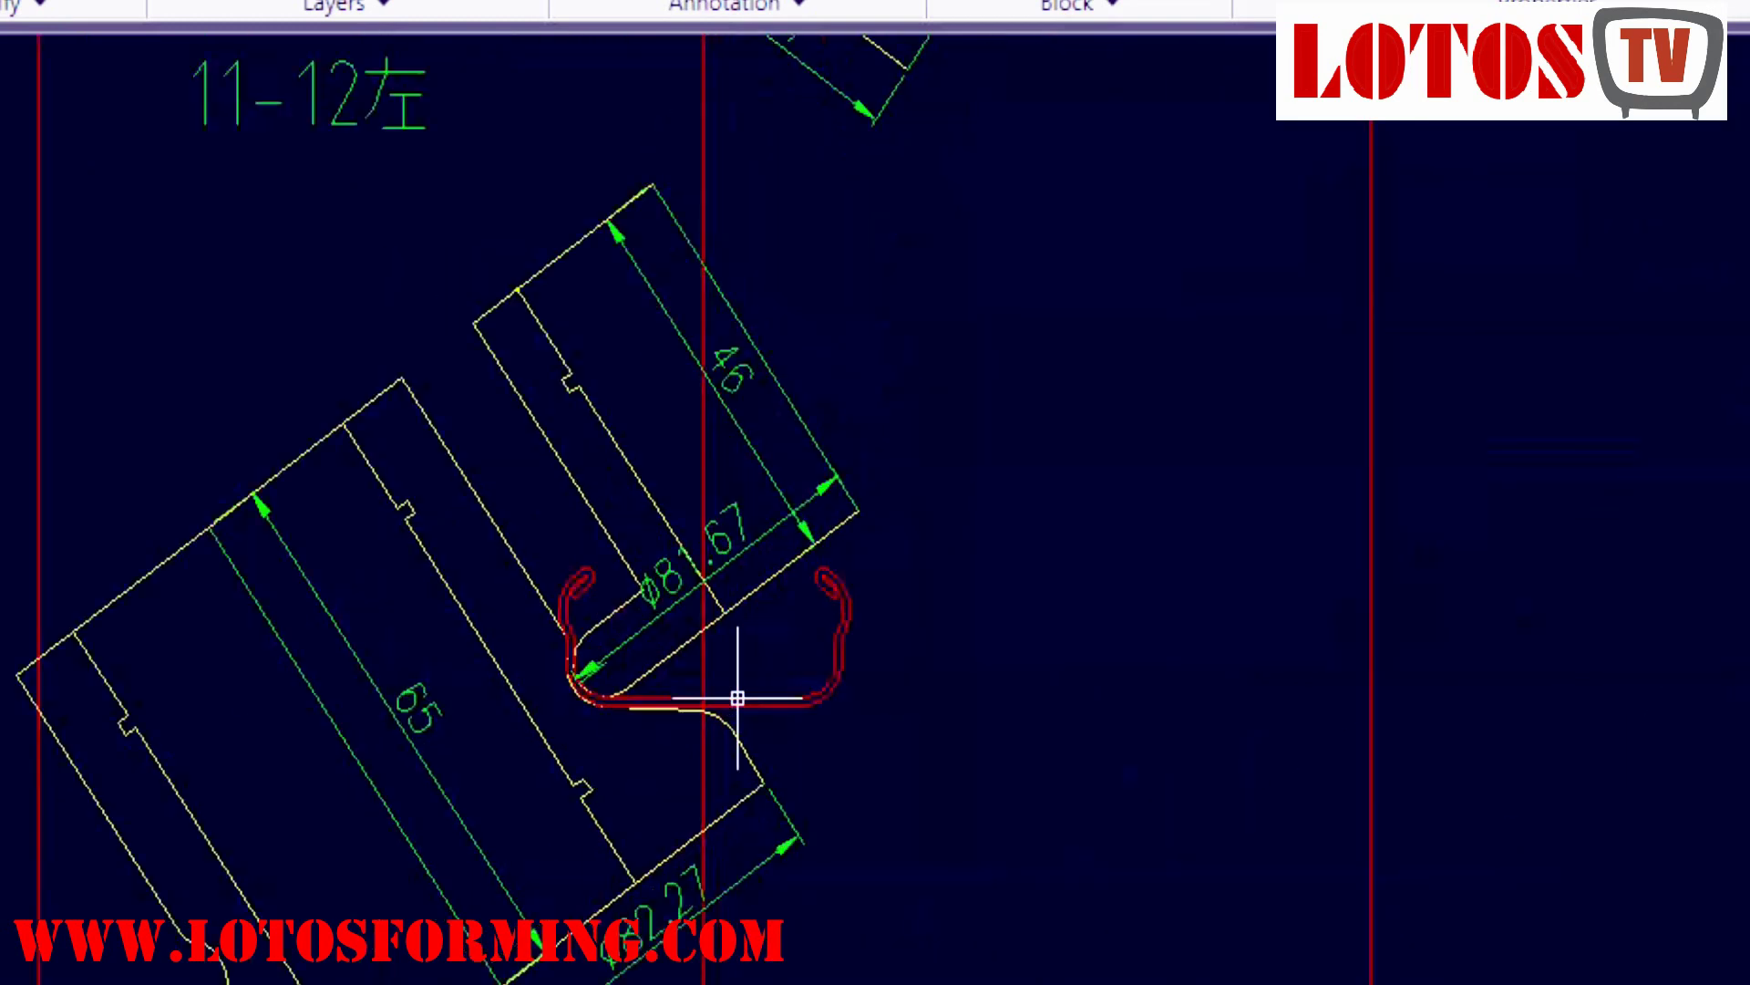
mouse_move(699, 766)
middle_mouse_down()
mouse_move(675, 446)
mouse_move(676, 460)
middle_mouse_up()
scroll(676, 461, "down", 2)
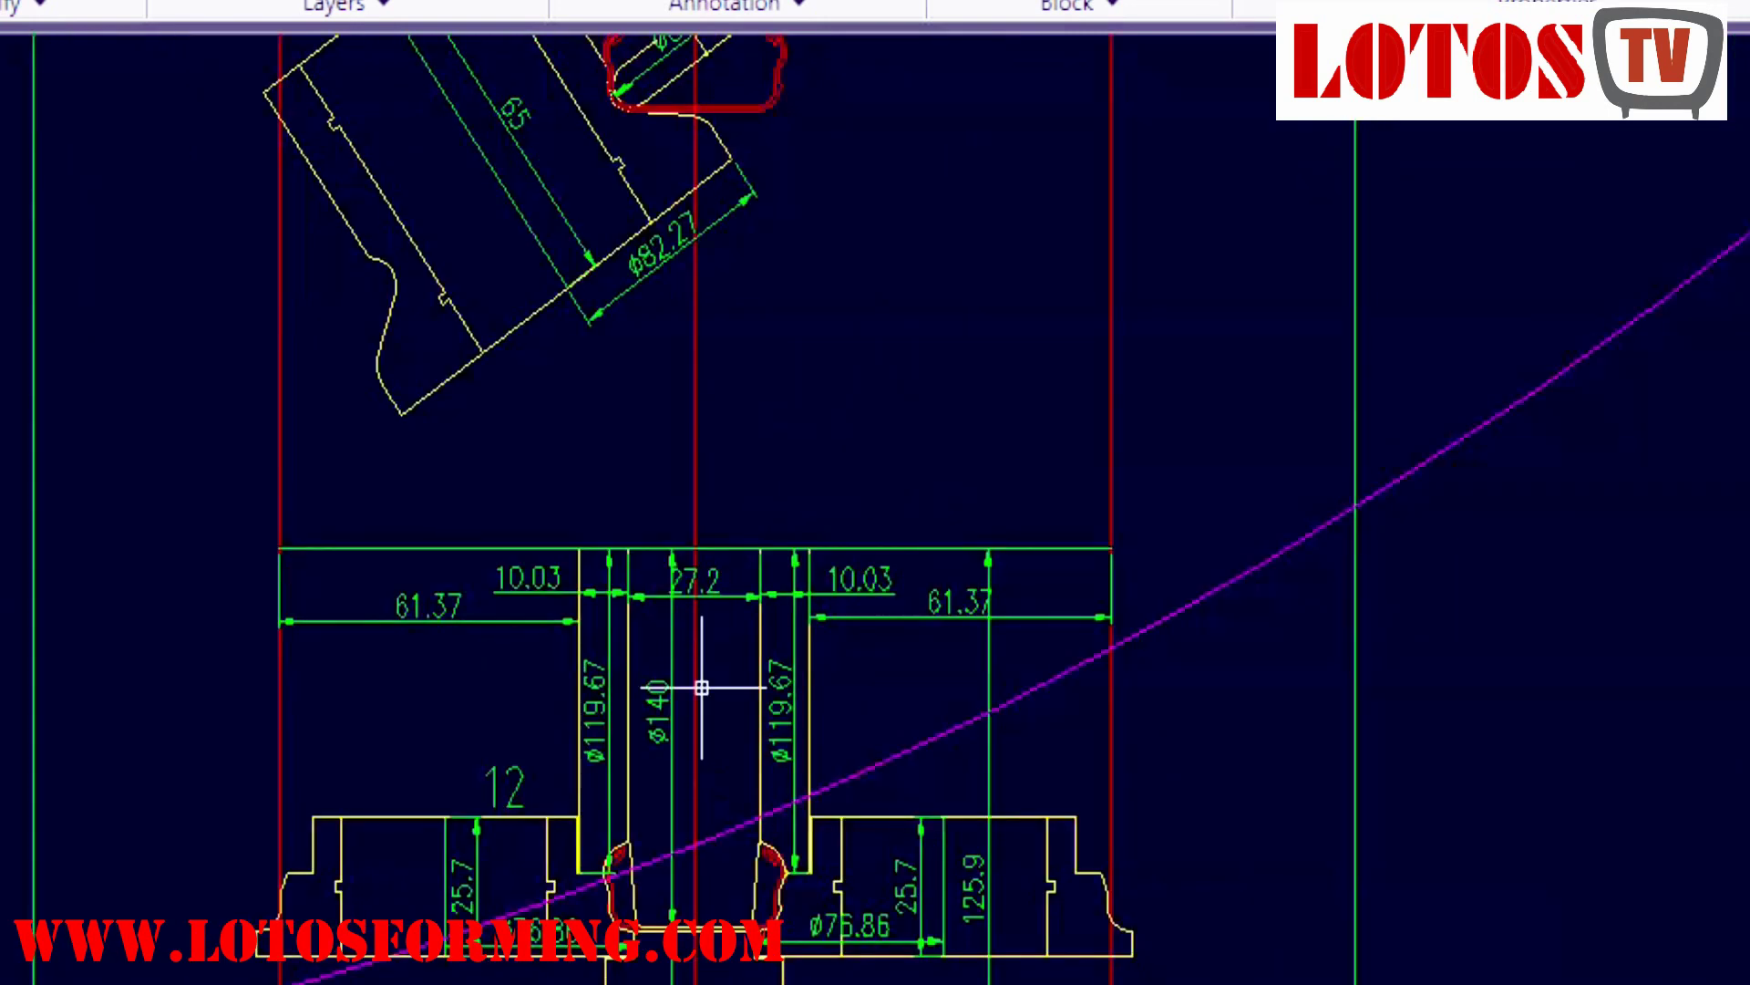
Move the wider overlapping sheet profile down and away from the pass 13 rollers, leaving the narrower profile between them.
middle_click_drag(696, 687, 687, 282)
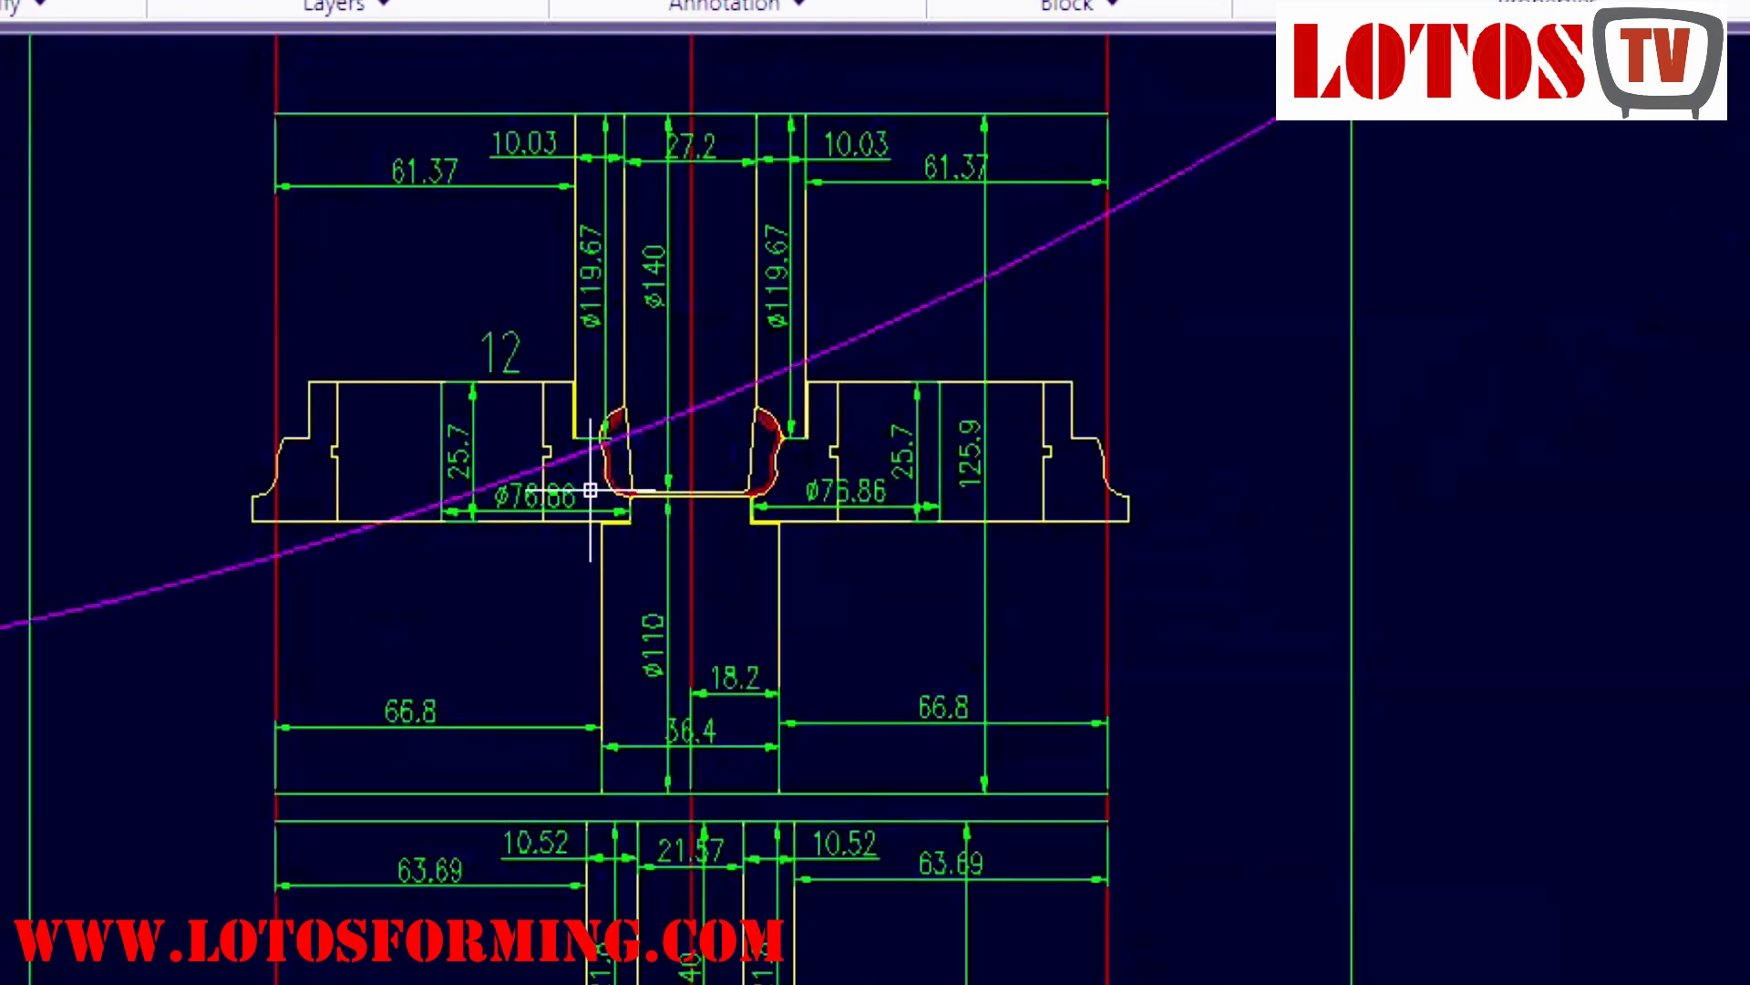
mouse_move(690, 499)
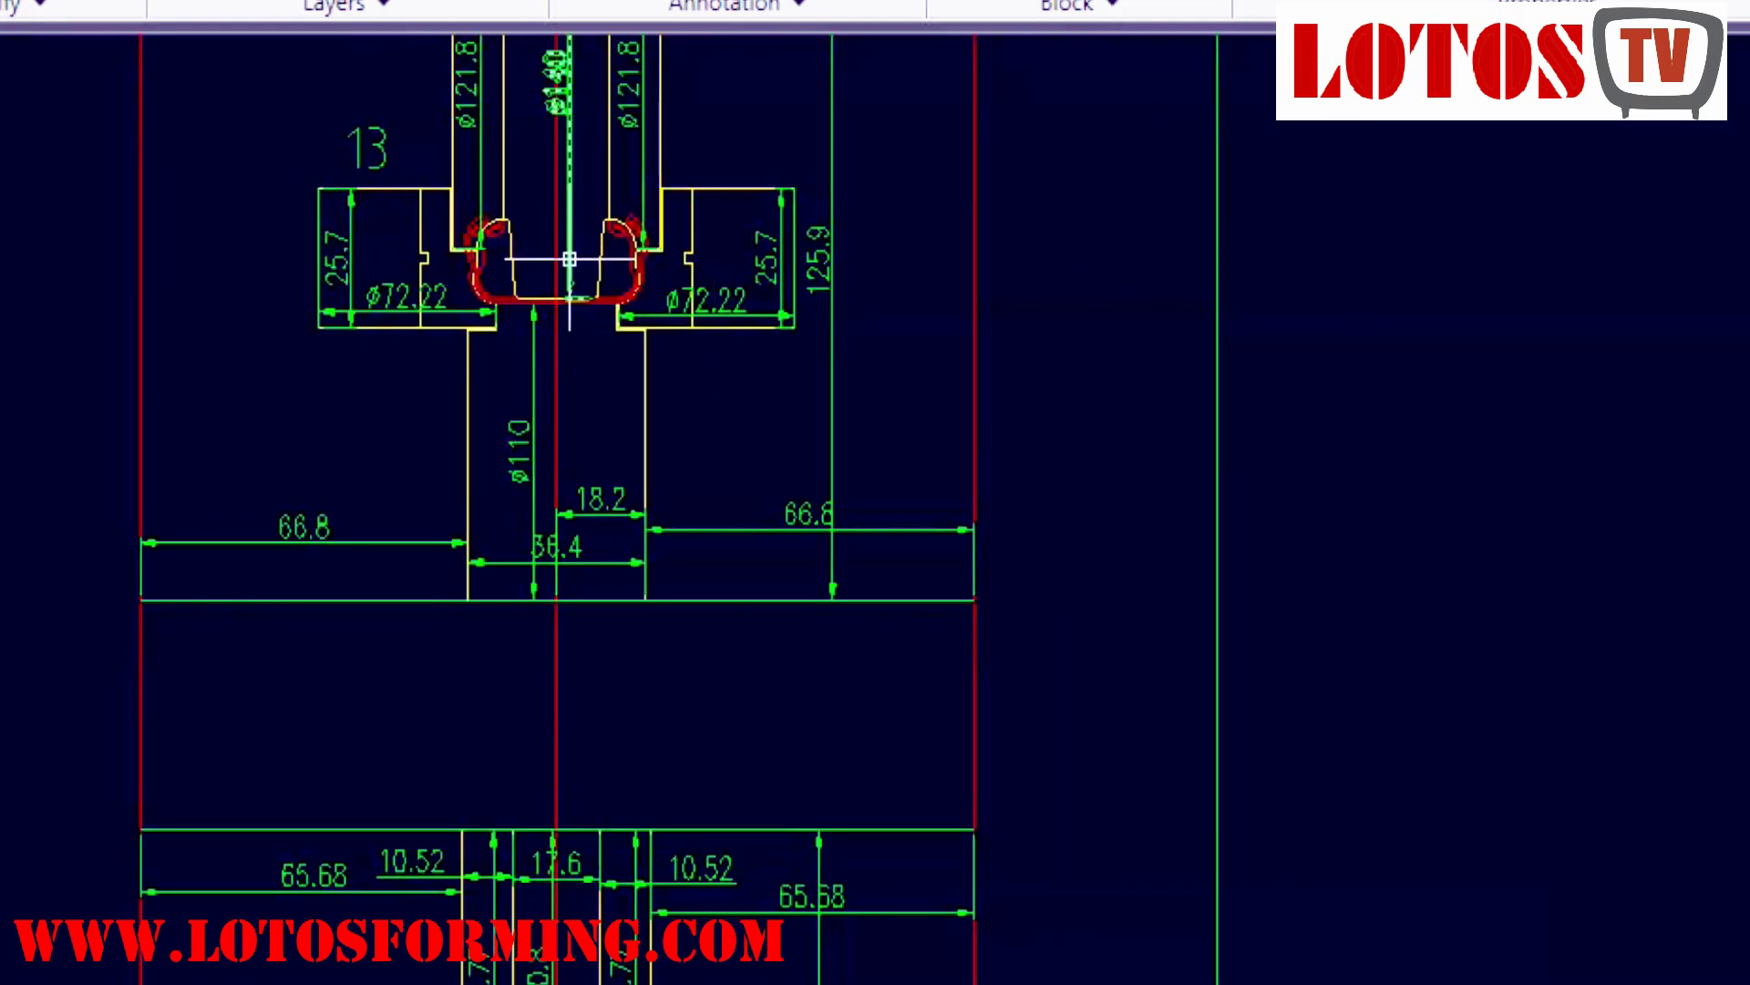
scroll(571, 258, "up", 5)
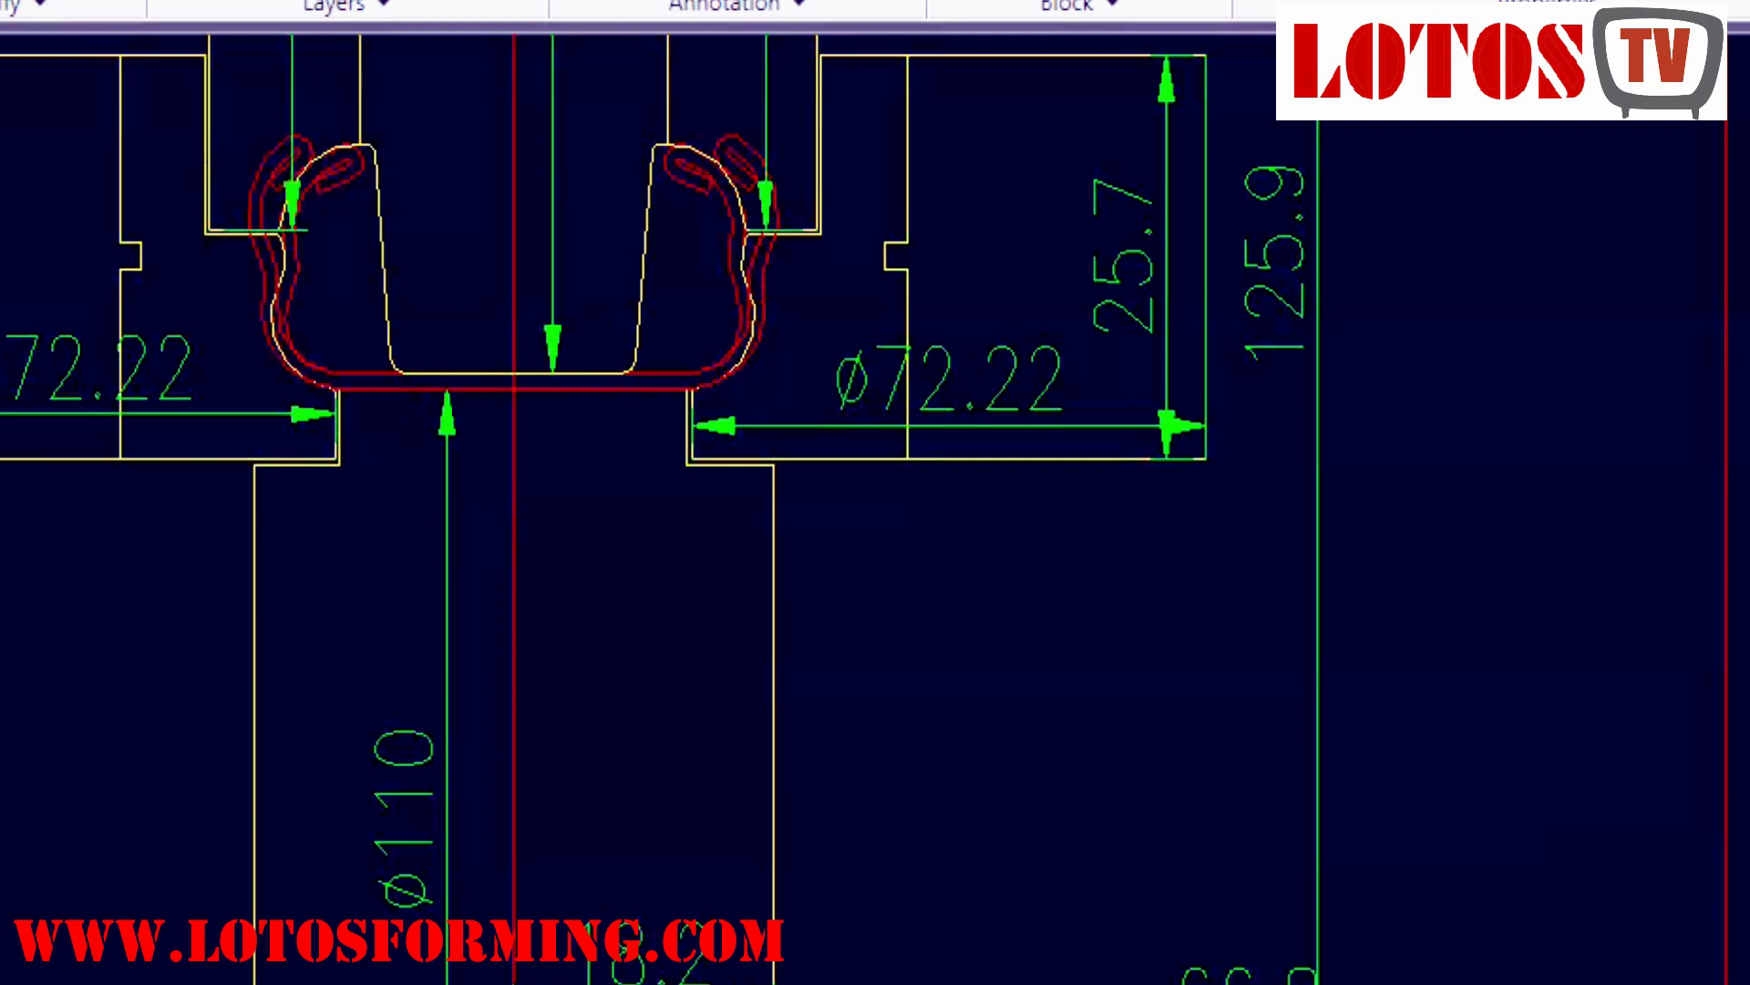
left_click(265, 181)
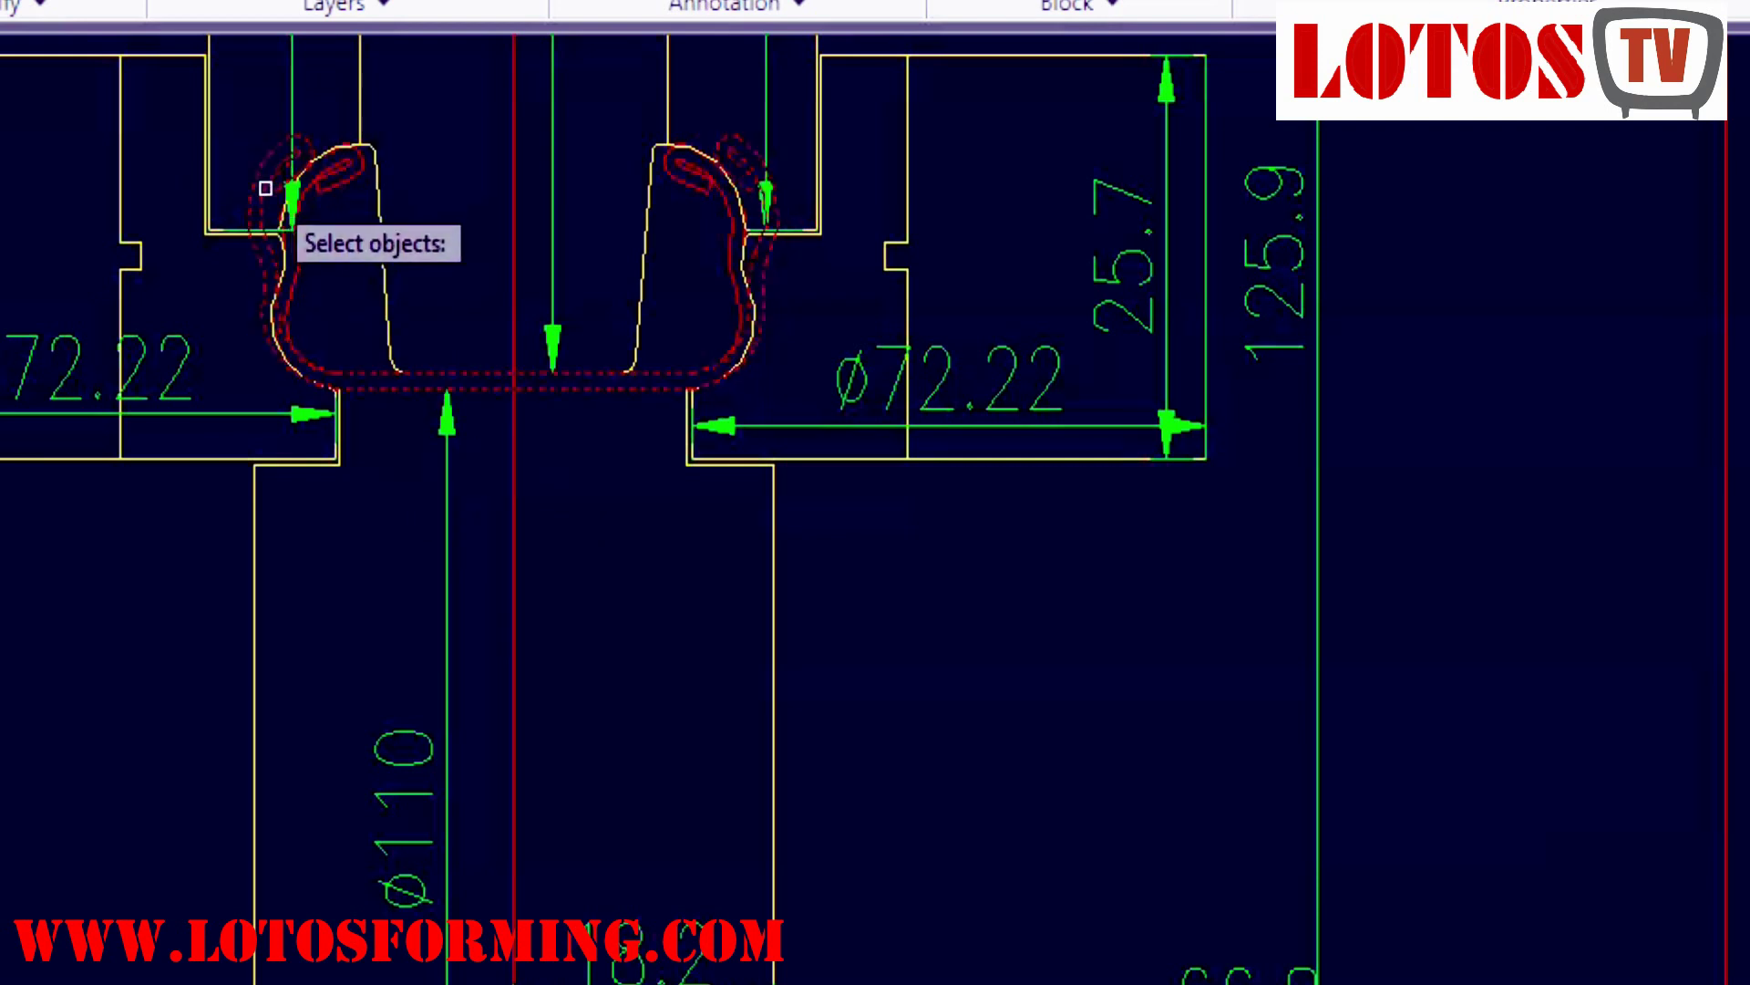
left_click(266, 188)
key("Return")
left_click(627, 460)
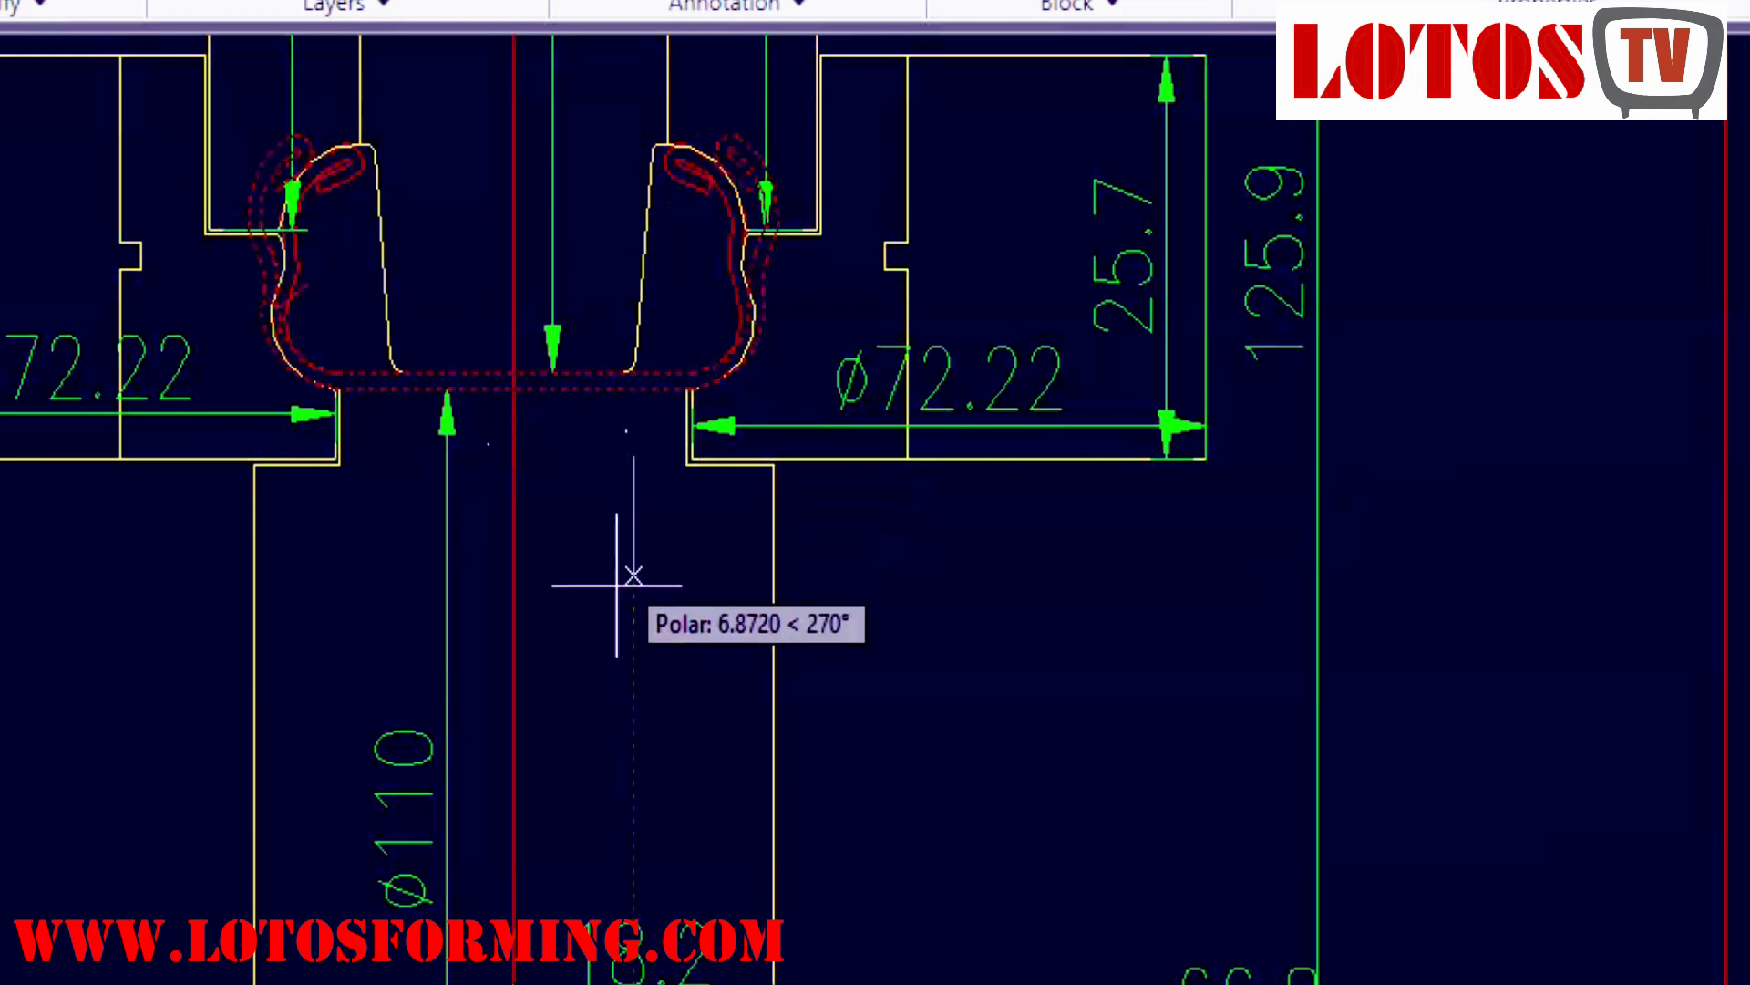
left_click(599, 770)
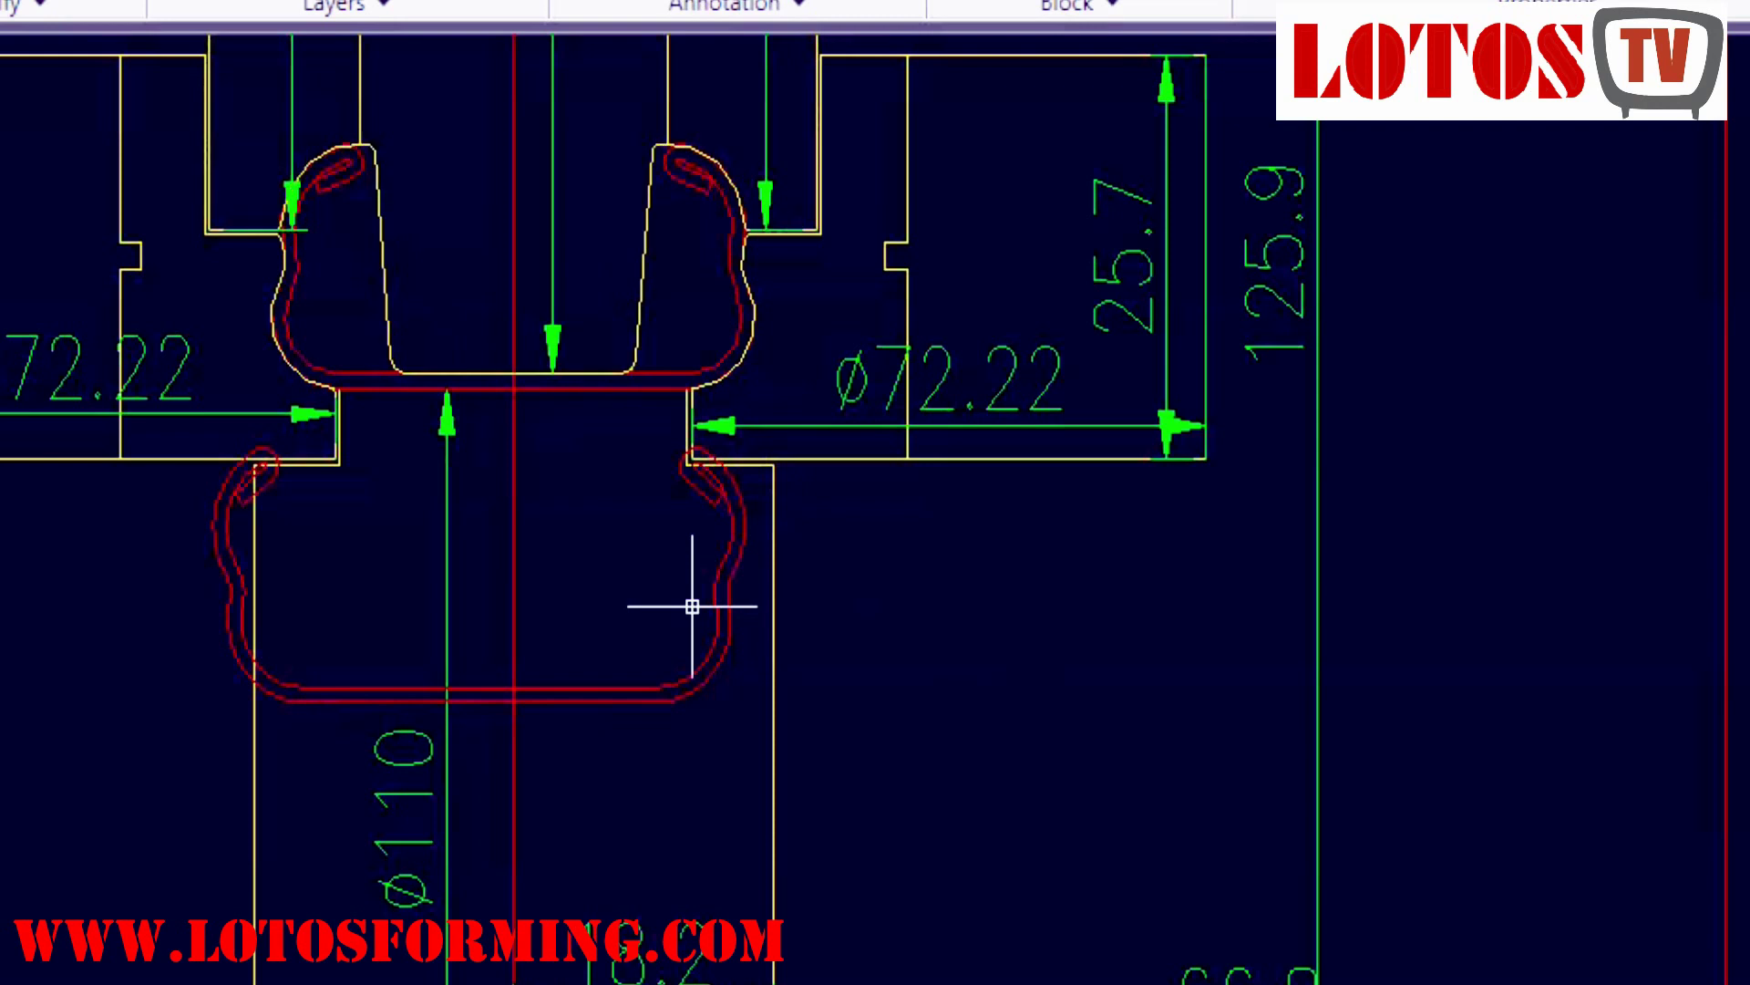
Examine the pass 14 rollers, checking the folded sheet edges and the upper roller's contour at the sheet's centre.
scroll(693, 611, "down", 4)
mouse_move(788, 723)
middle_mouse_down()
mouse_move(815, 984)
mouse_move(822, 341)
mouse_move(772, 2)
middle_mouse_up()
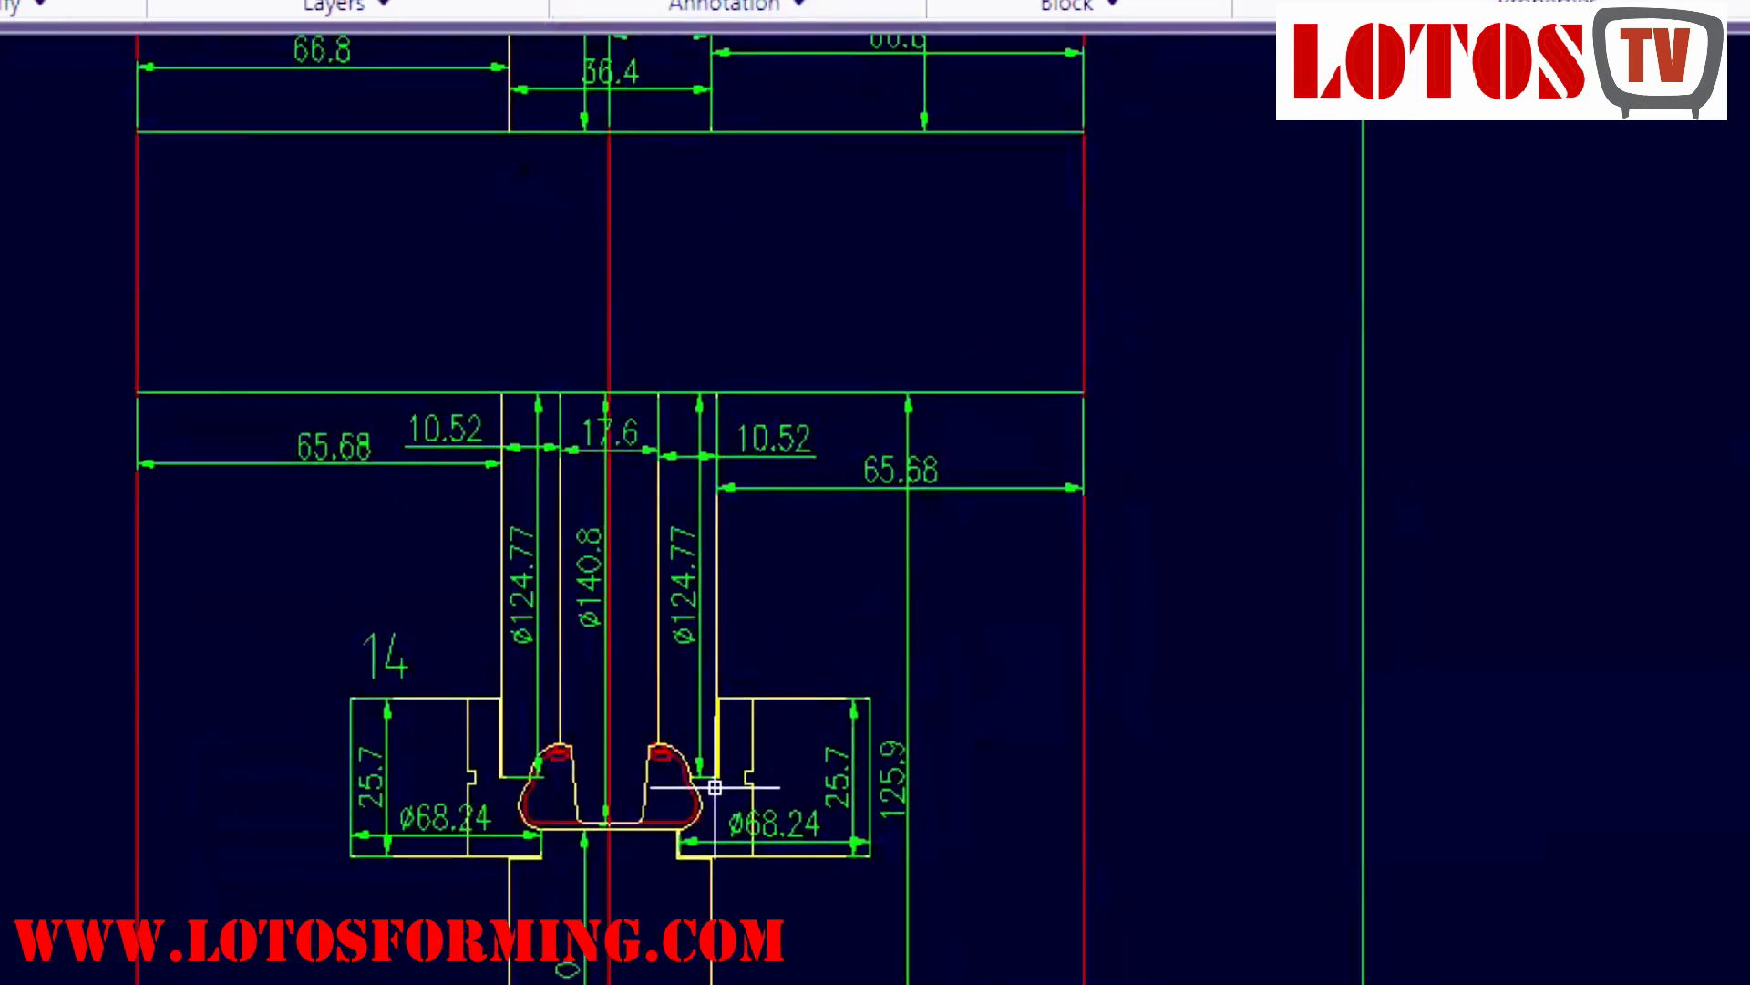
middle_click_drag(715, 787, 698, 381)
scroll(592, 561, "up", 5)
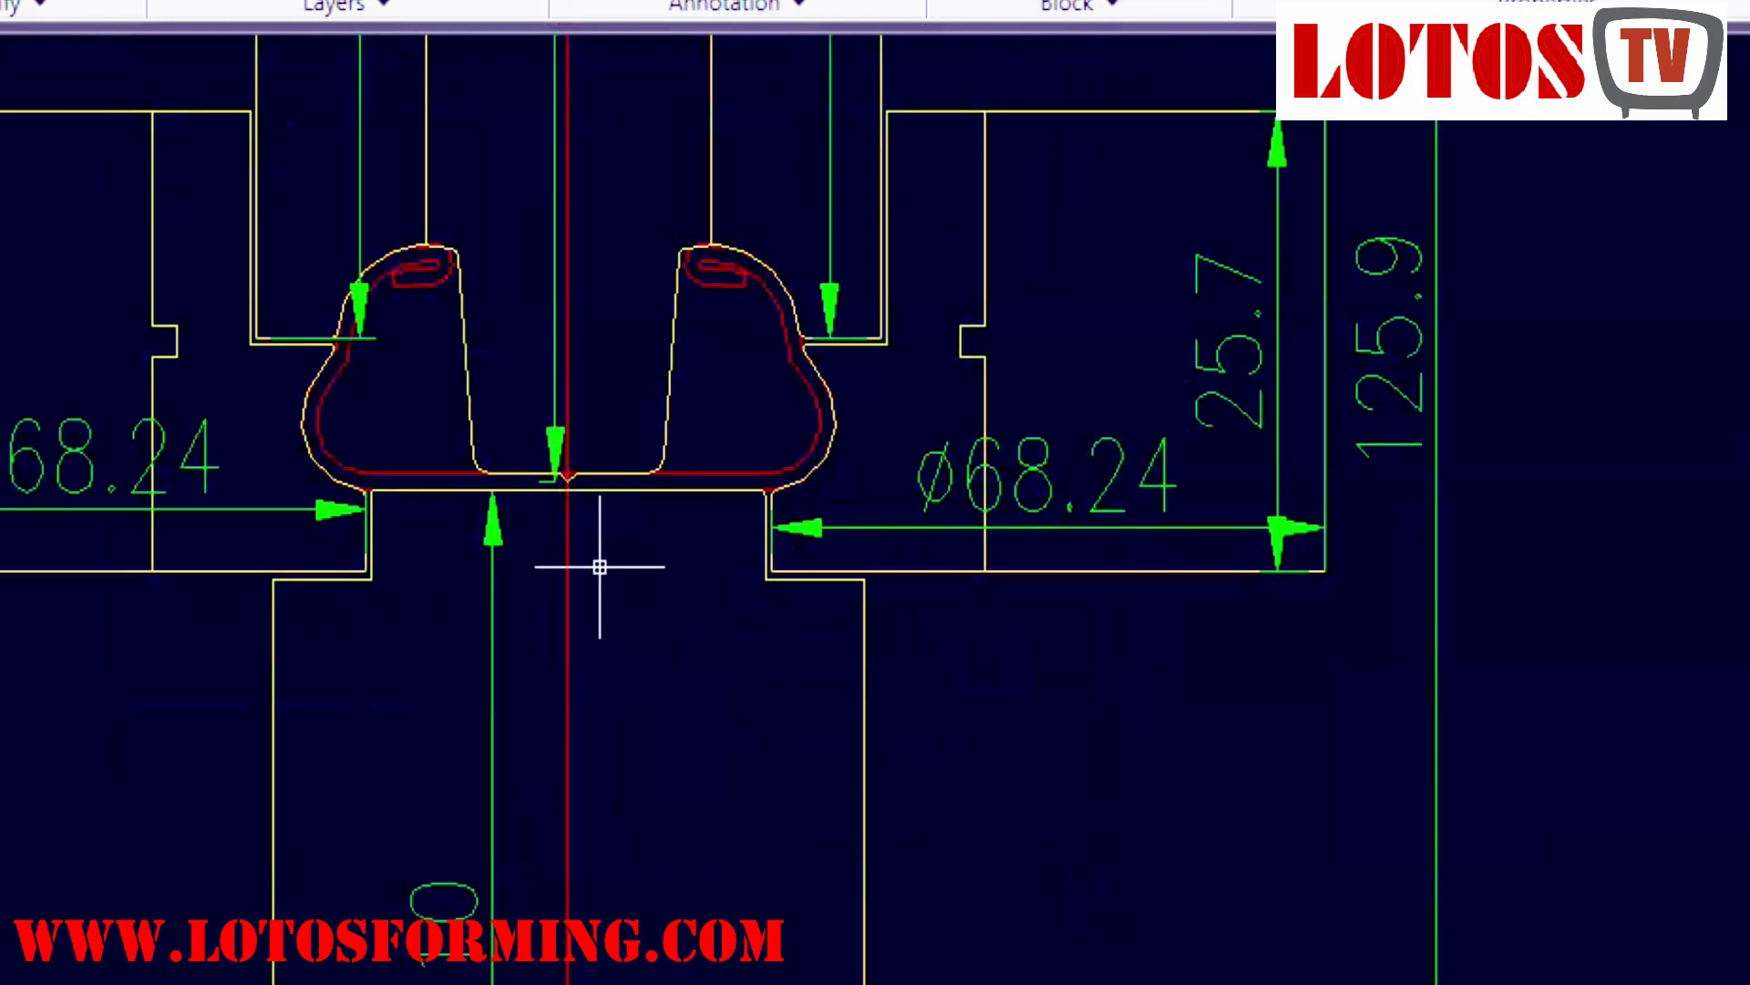
scroll(566, 473, "up", 5)
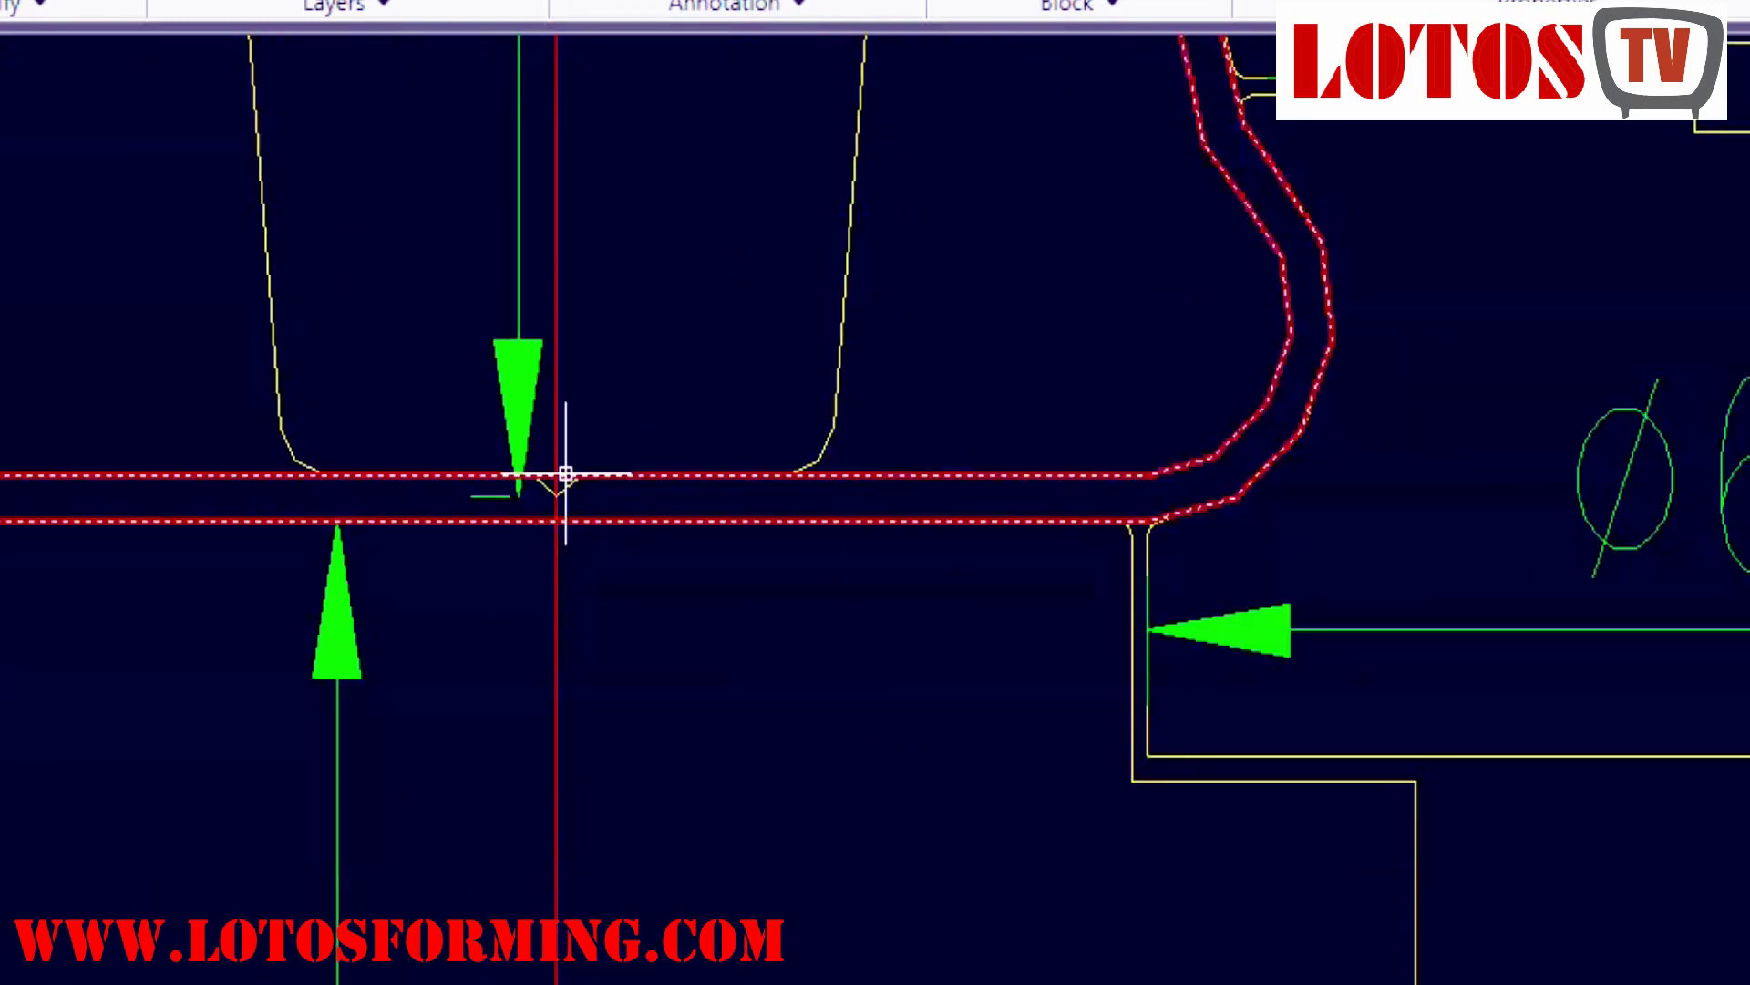
scroll(552, 551, "down", 5)
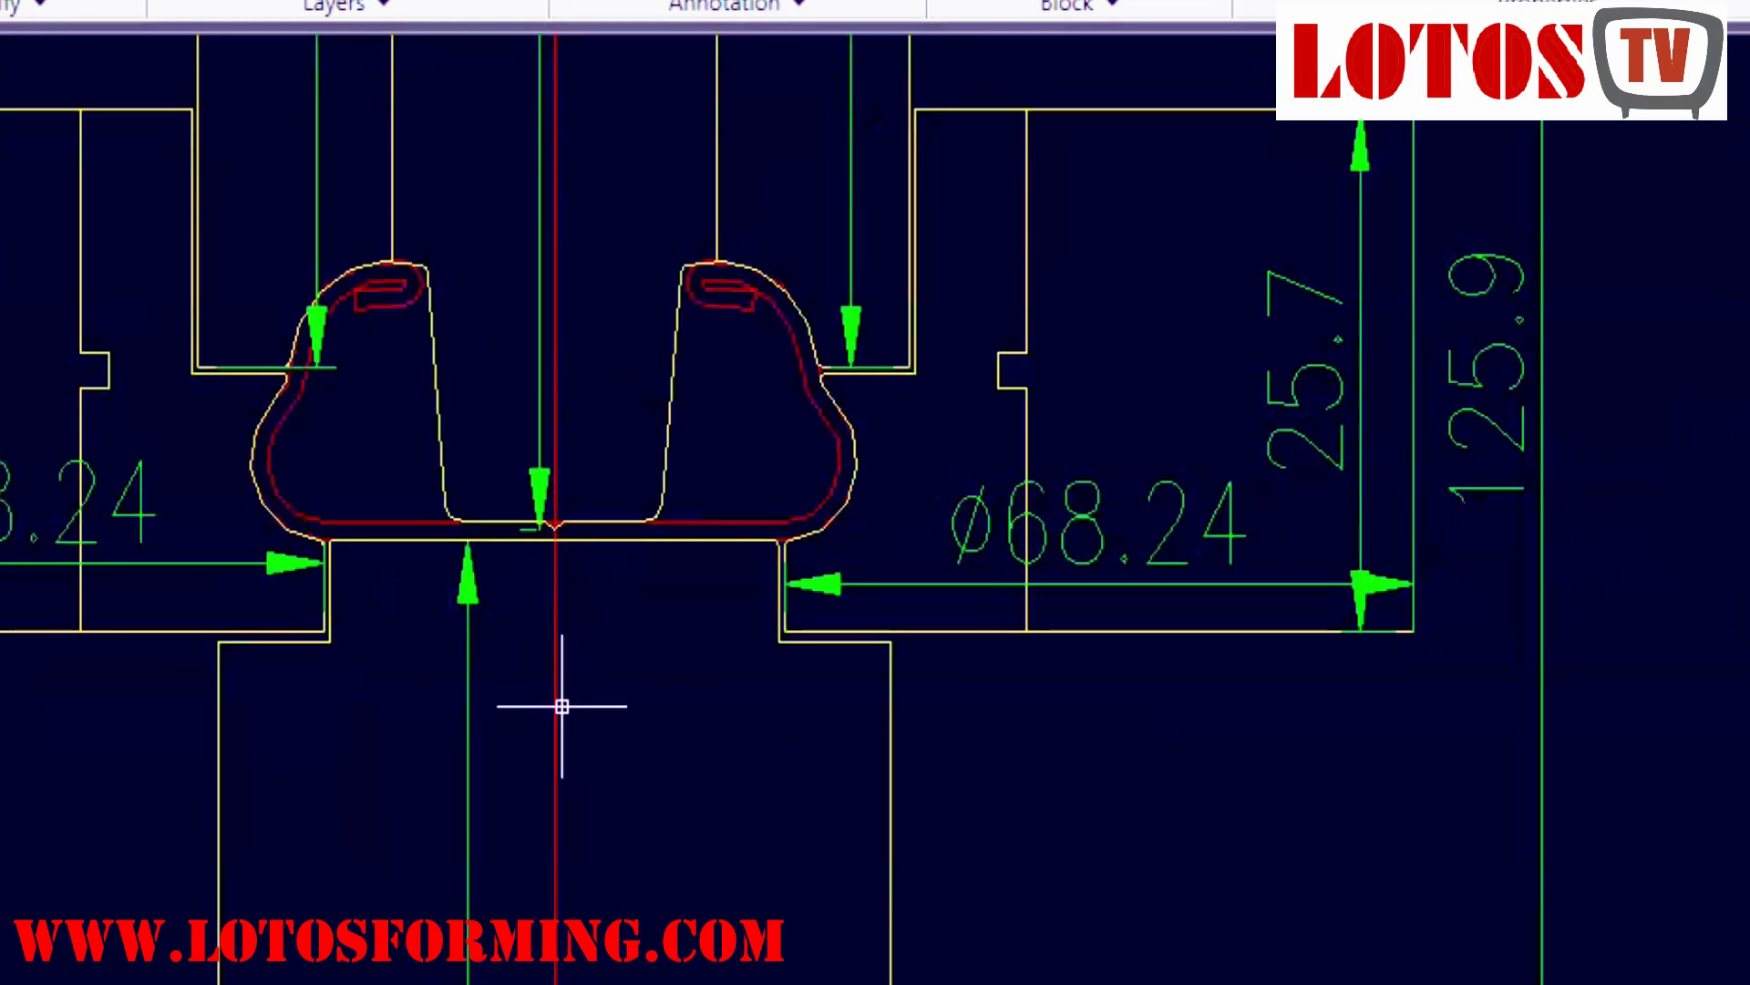
Examine the straightening roller sets after pass 14, including the four-sided roller layout and its slotted mounting plate.
middle_click_drag(561, 706, 563, 17)
middle_click_drag(562, 629, 543, 227)
scroll(565, 660, "down", 5)
mouse_move(567, 734)
middle_mouse_down()
mouse_move(556, 369)
mouse_move(529, 490)
middle_mouse_up()
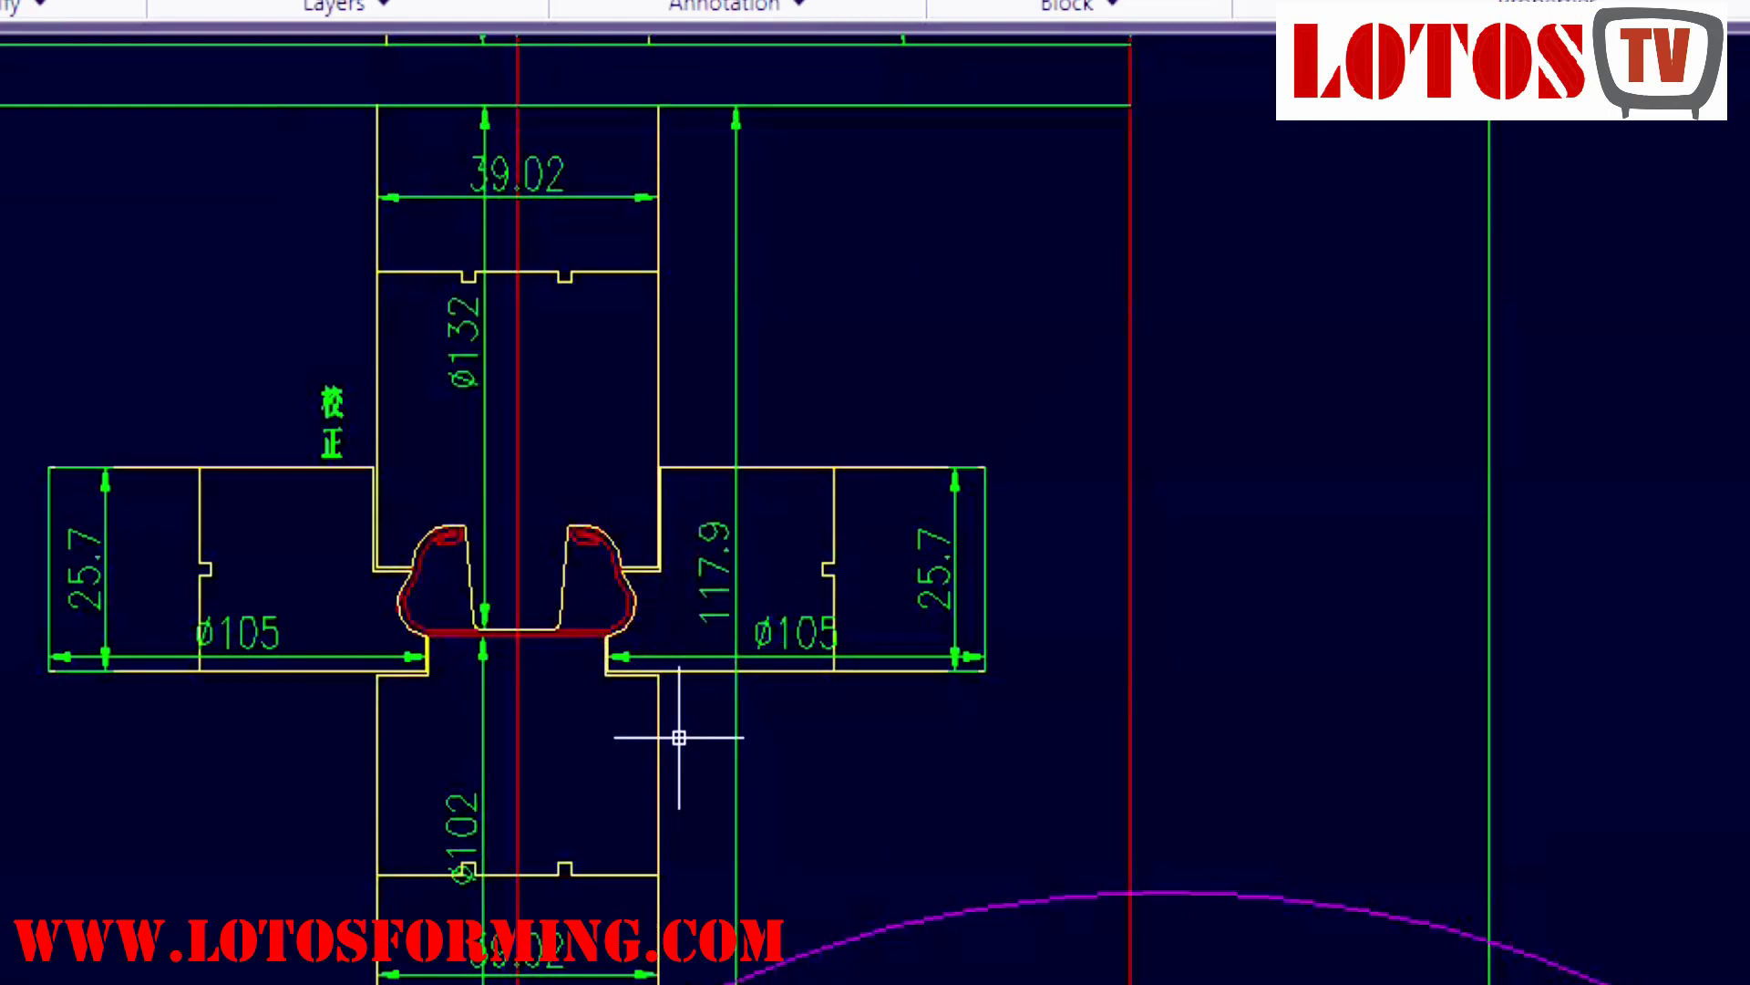
middle_click_drag(676, 730, 666, 82)
middle_click_drag(632, 774, 649, 55)
middle_click_drag(605, 691, 631, 187)
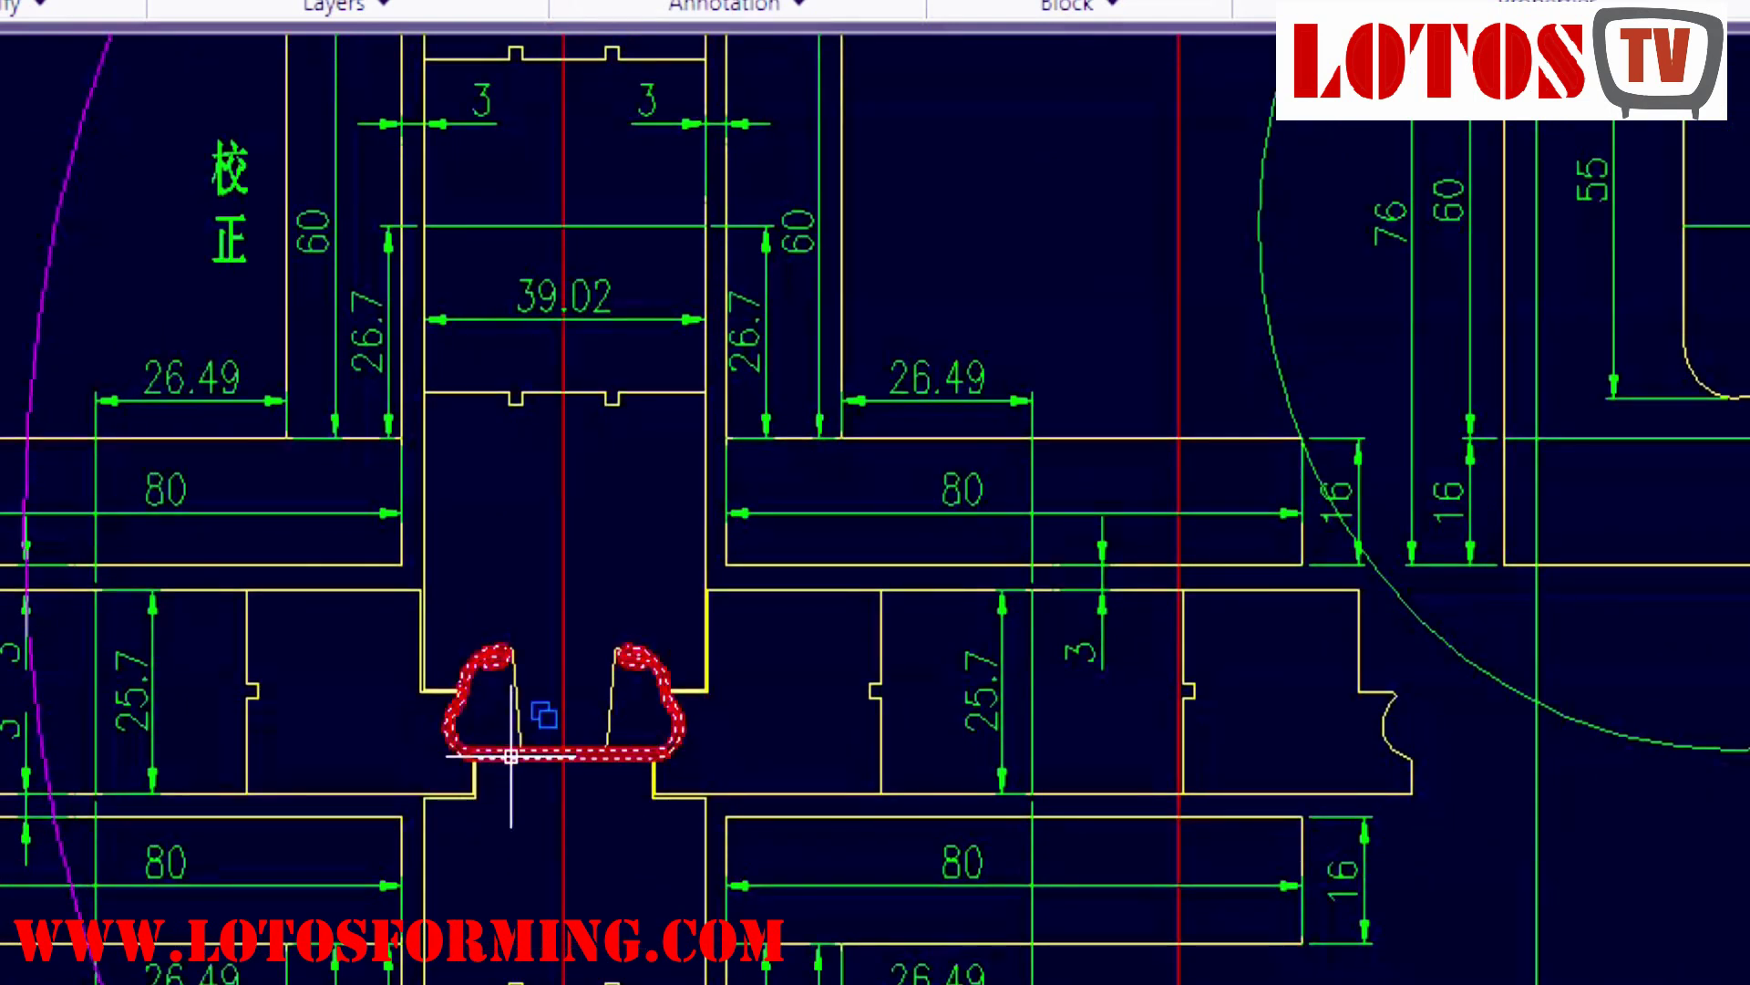
scroll(571, 775, "down", 4)
middle_click_drag(584, 814, 509, 527)
scroll(509, 527, "up", 6)
scroll(509, 527, "down", 6)
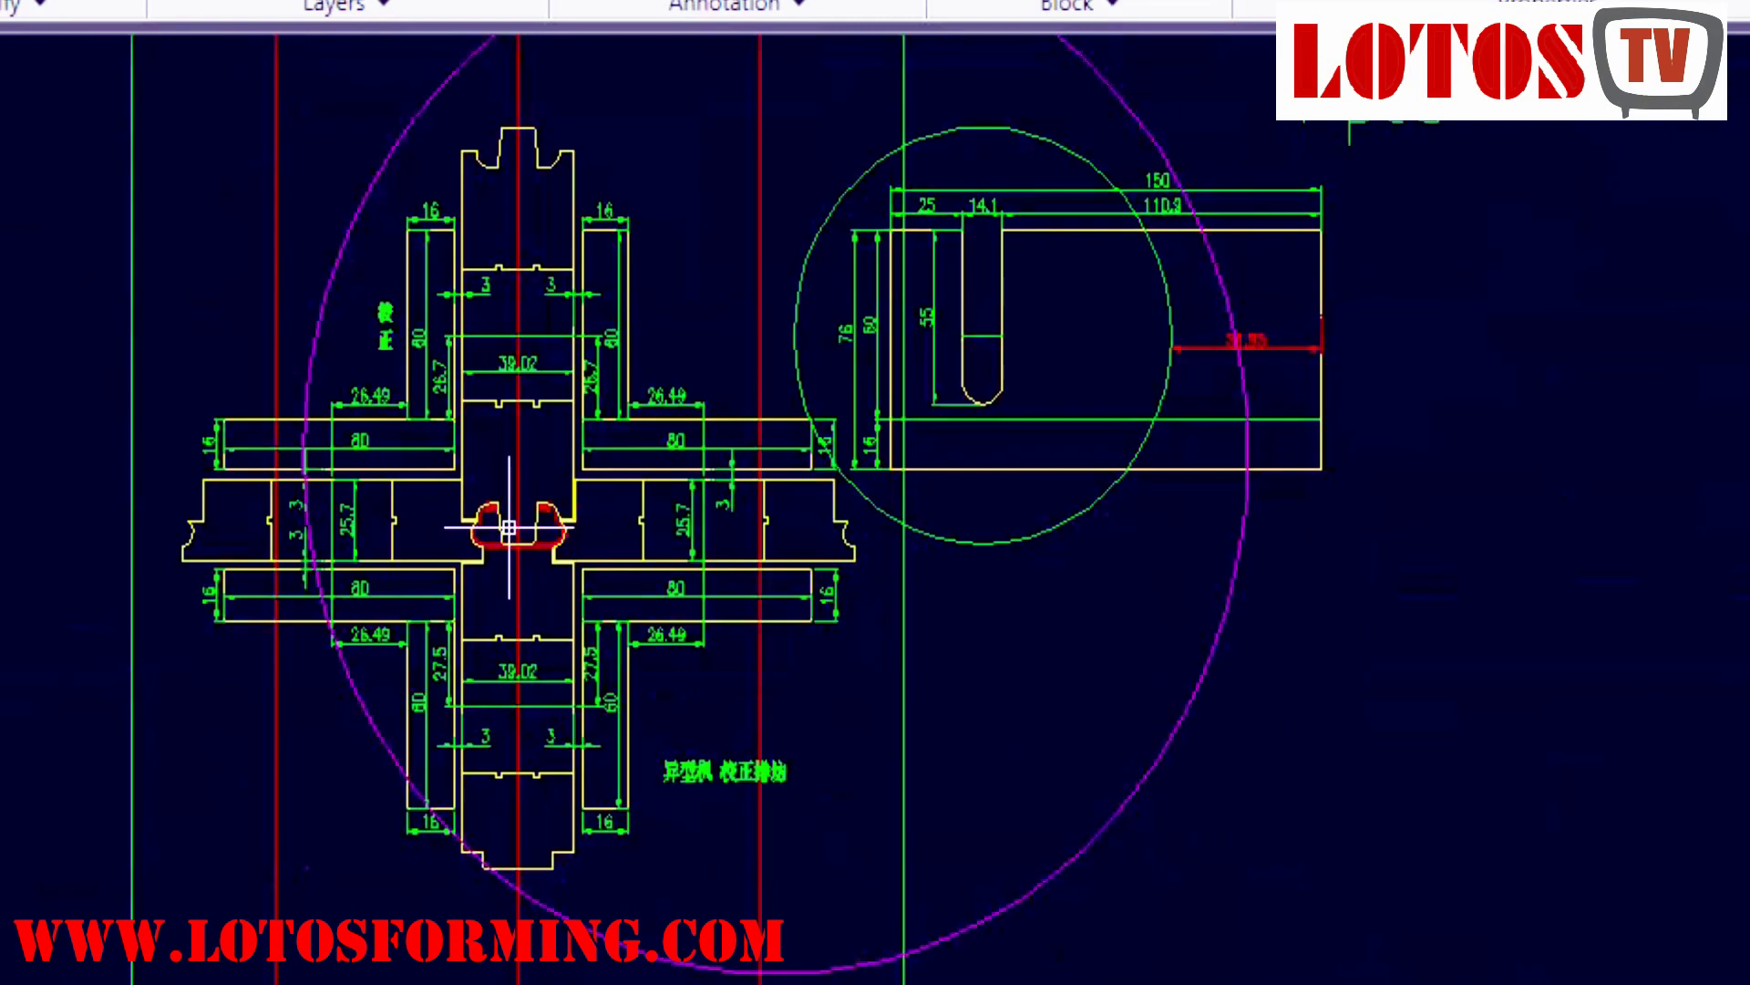
scroll(716, 746, "down", 3)
middle_click_drag(753, 520, 754, 324)
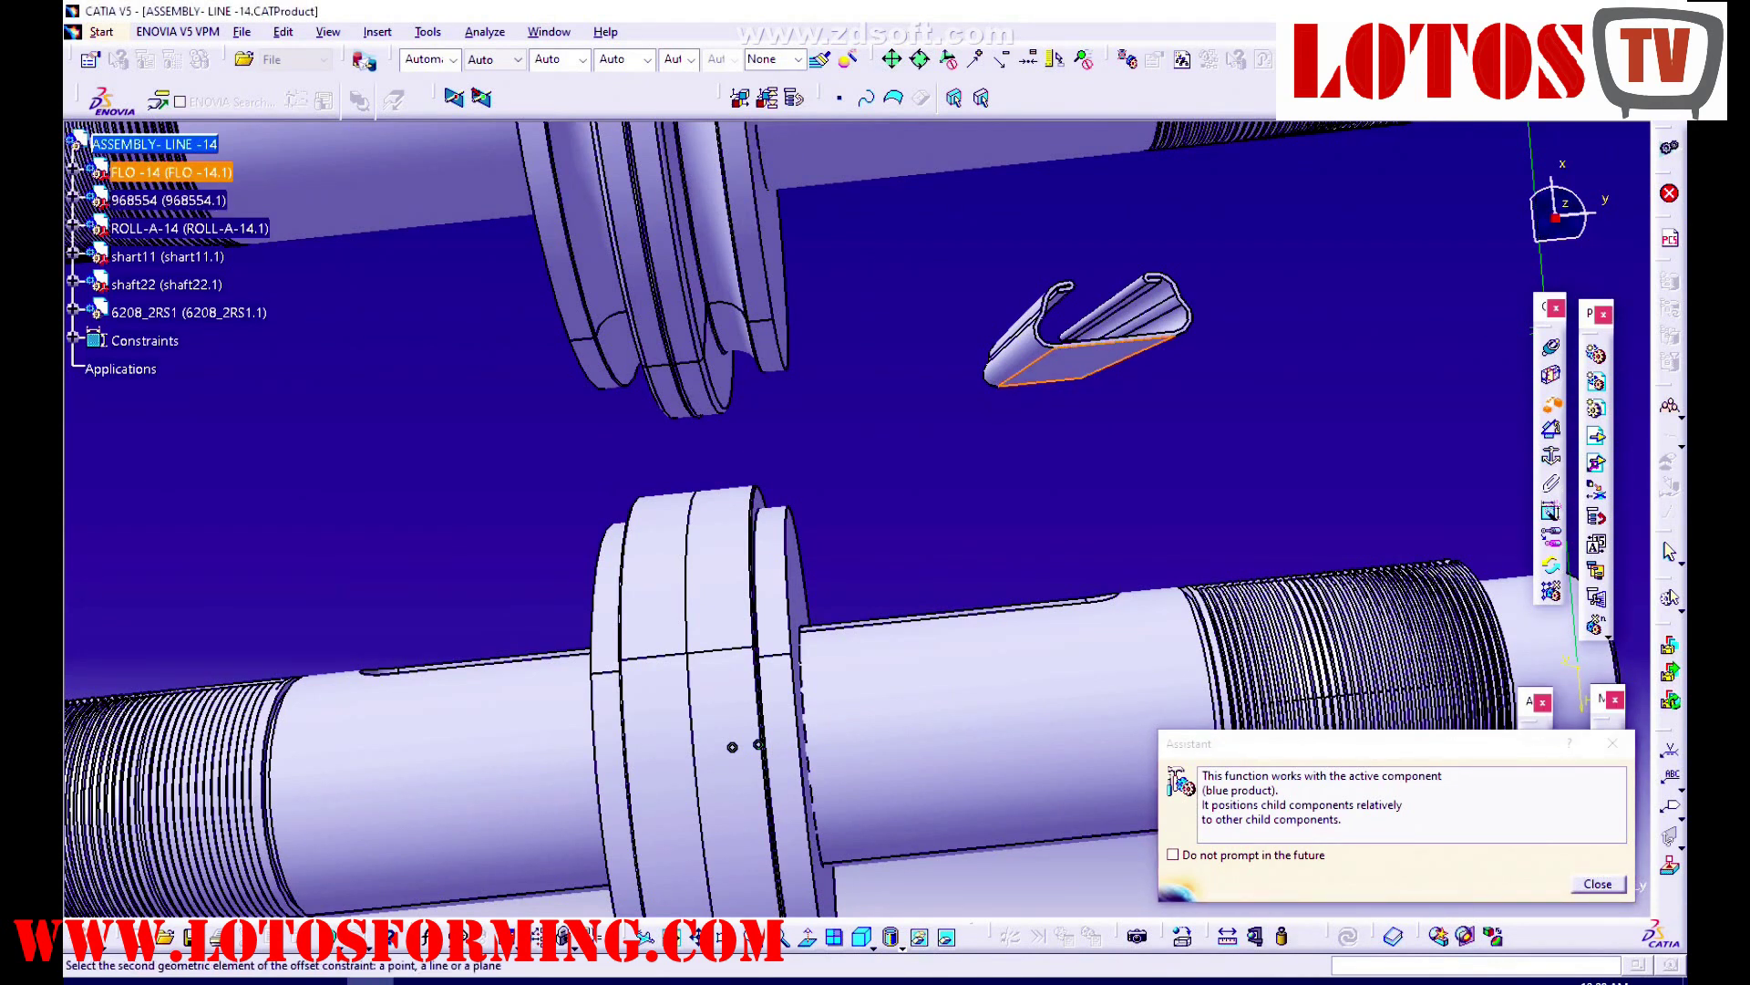
In CATIA's pass 14 assembly, constrain the sheet's bottom face 55 mm from the lower roller's axis and update the assembly.
left_click(759, 750)
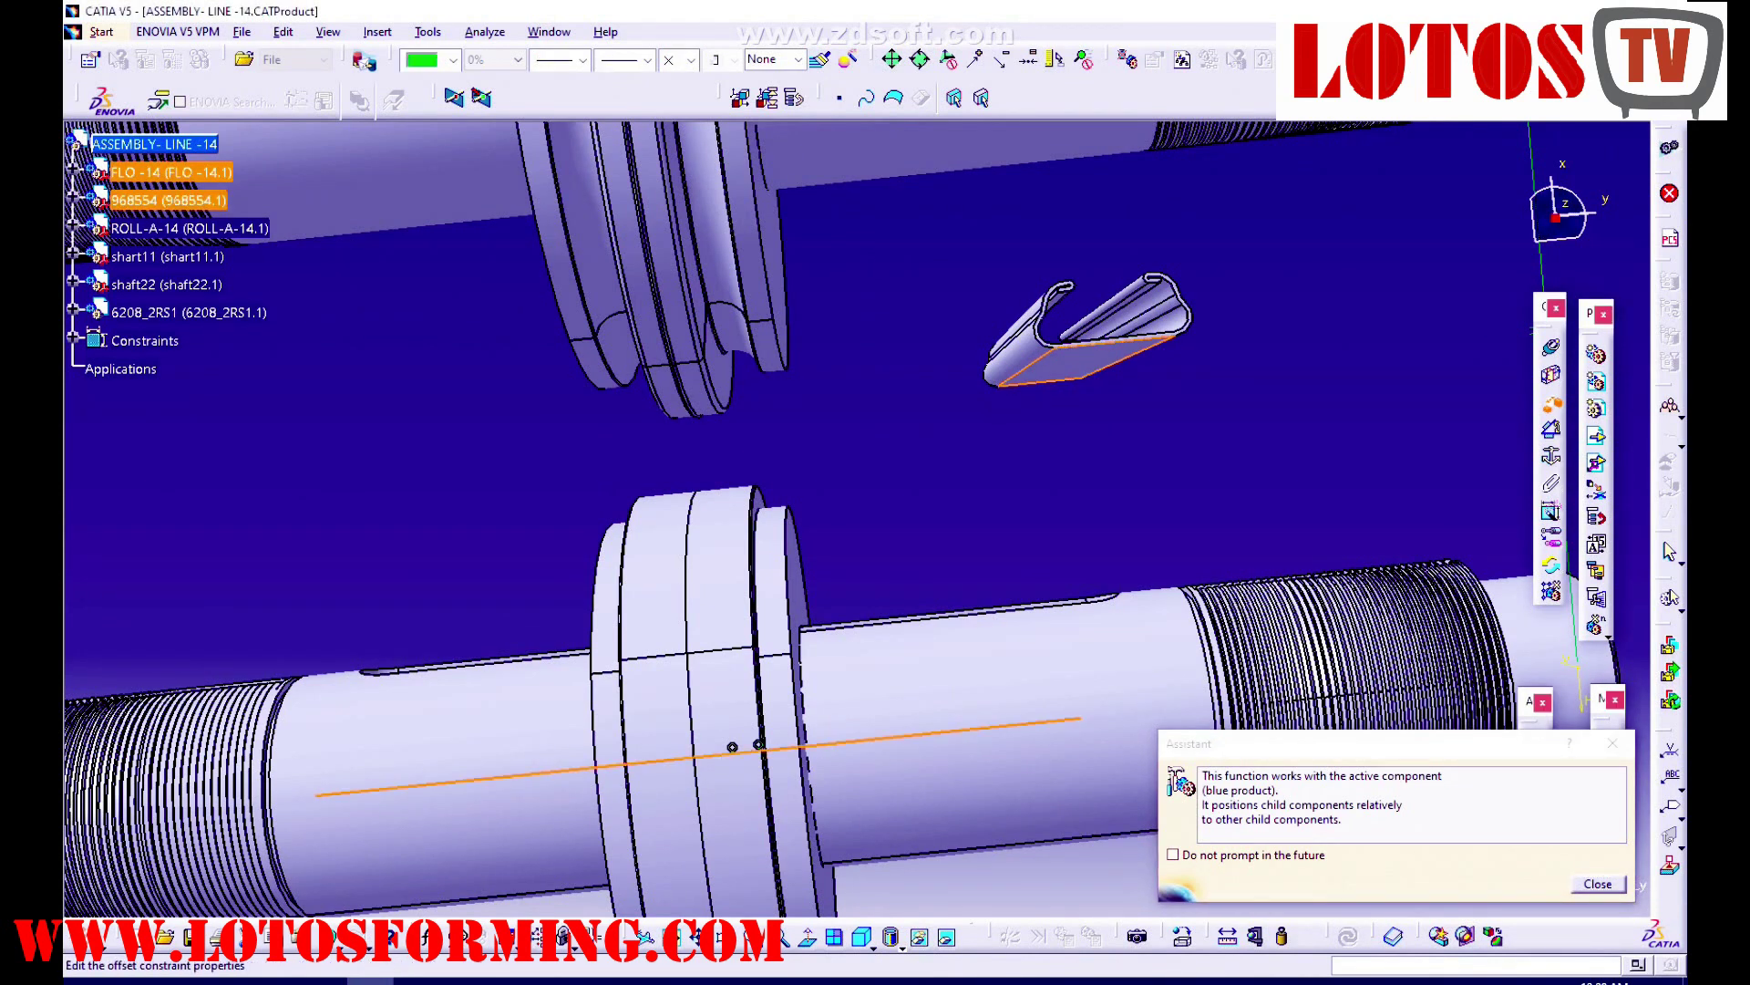
type("55mm")
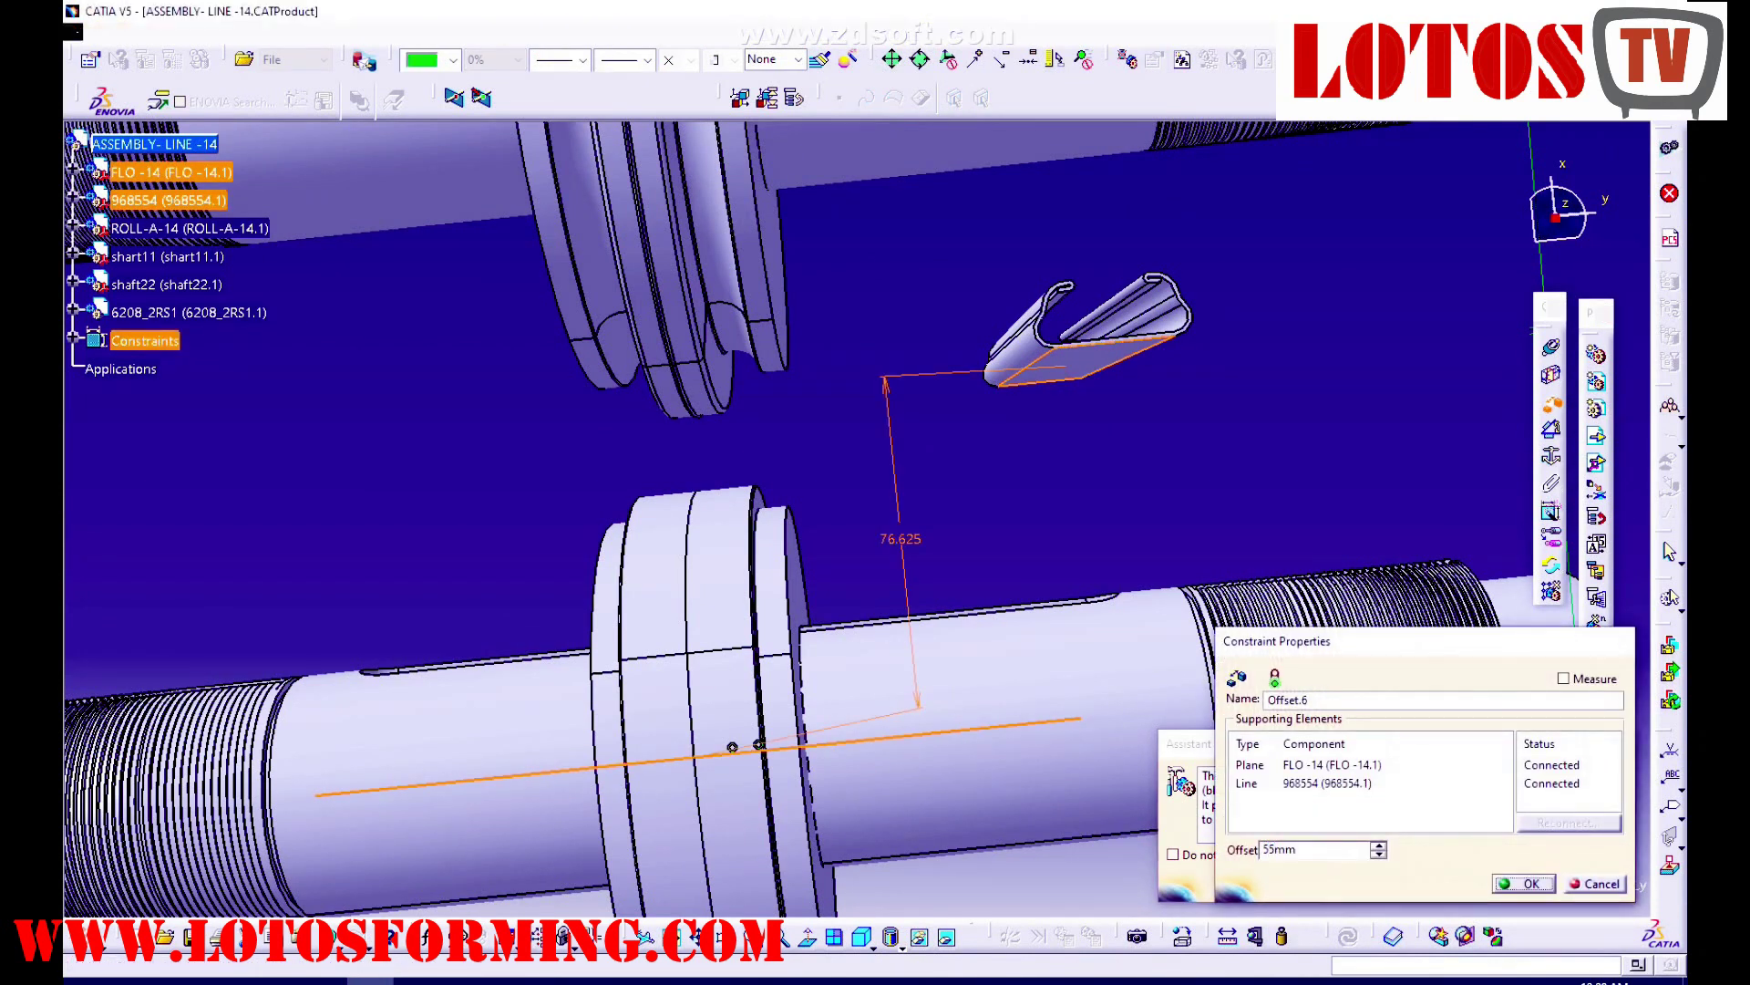
key("Return")
left_click(1349, 936)
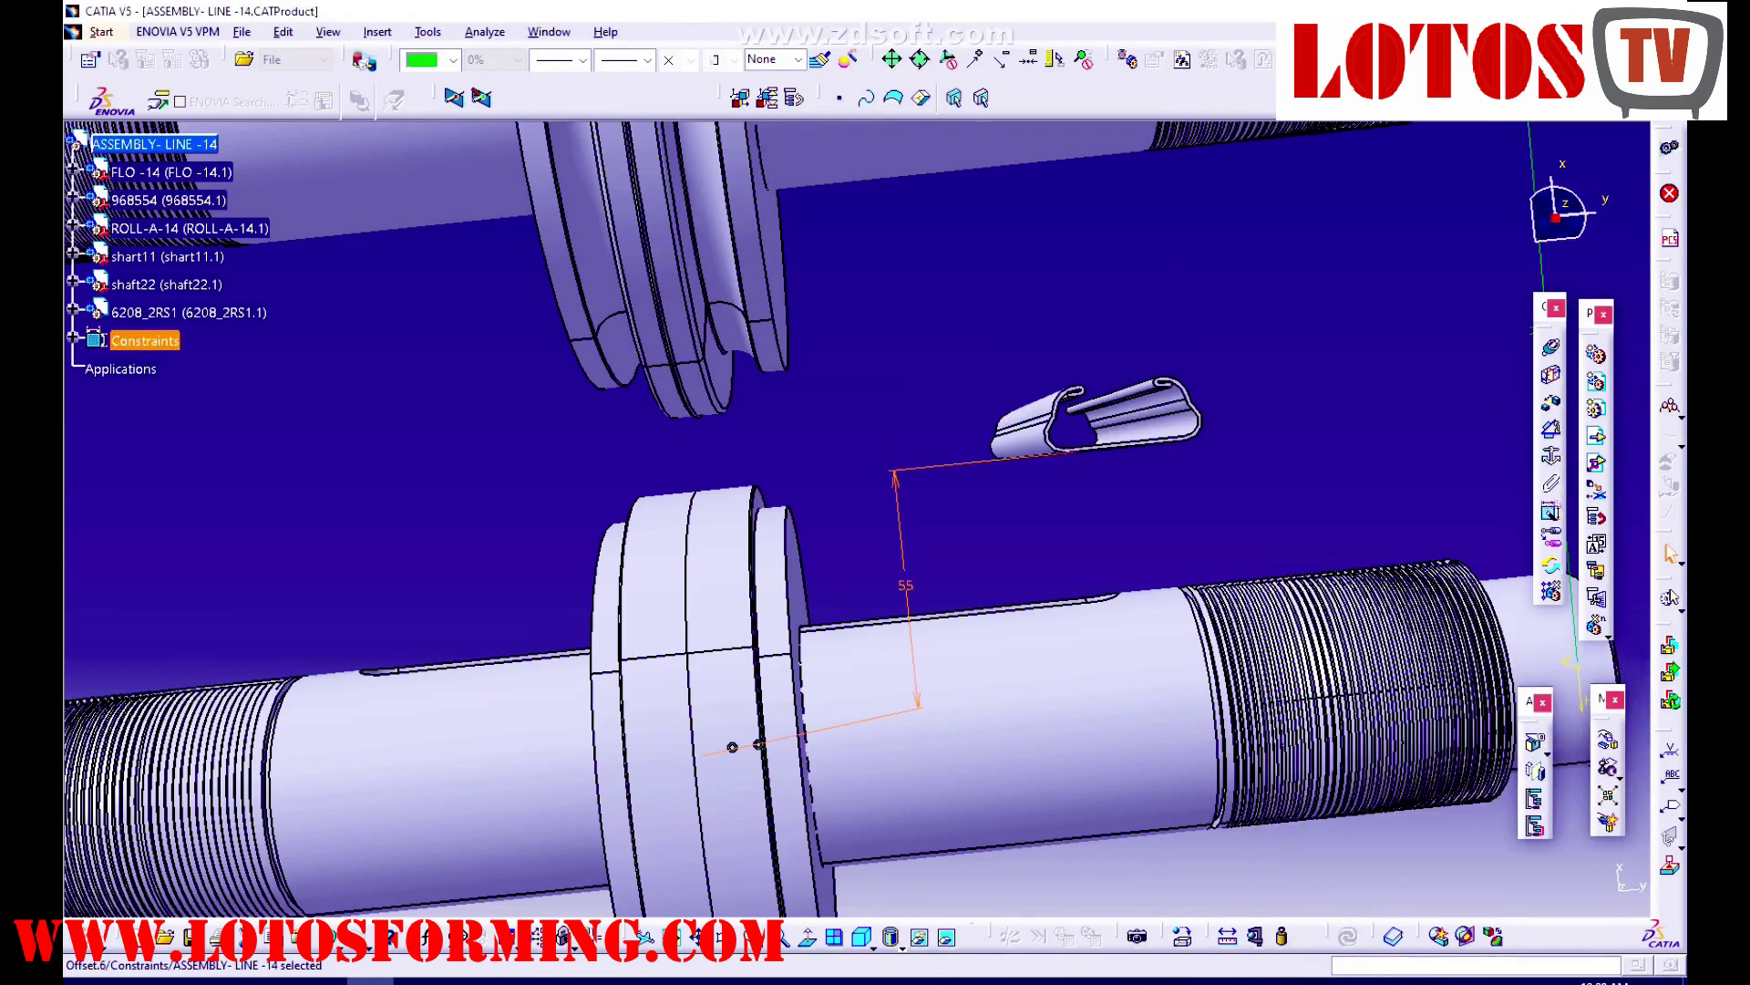
Shift the sheet section along the Y and Z axes so it lies between the upper and lower rollers.
left_click(725, 936)
left_click_drag(856, 520, 944, 593)
left_click(1671, 597)
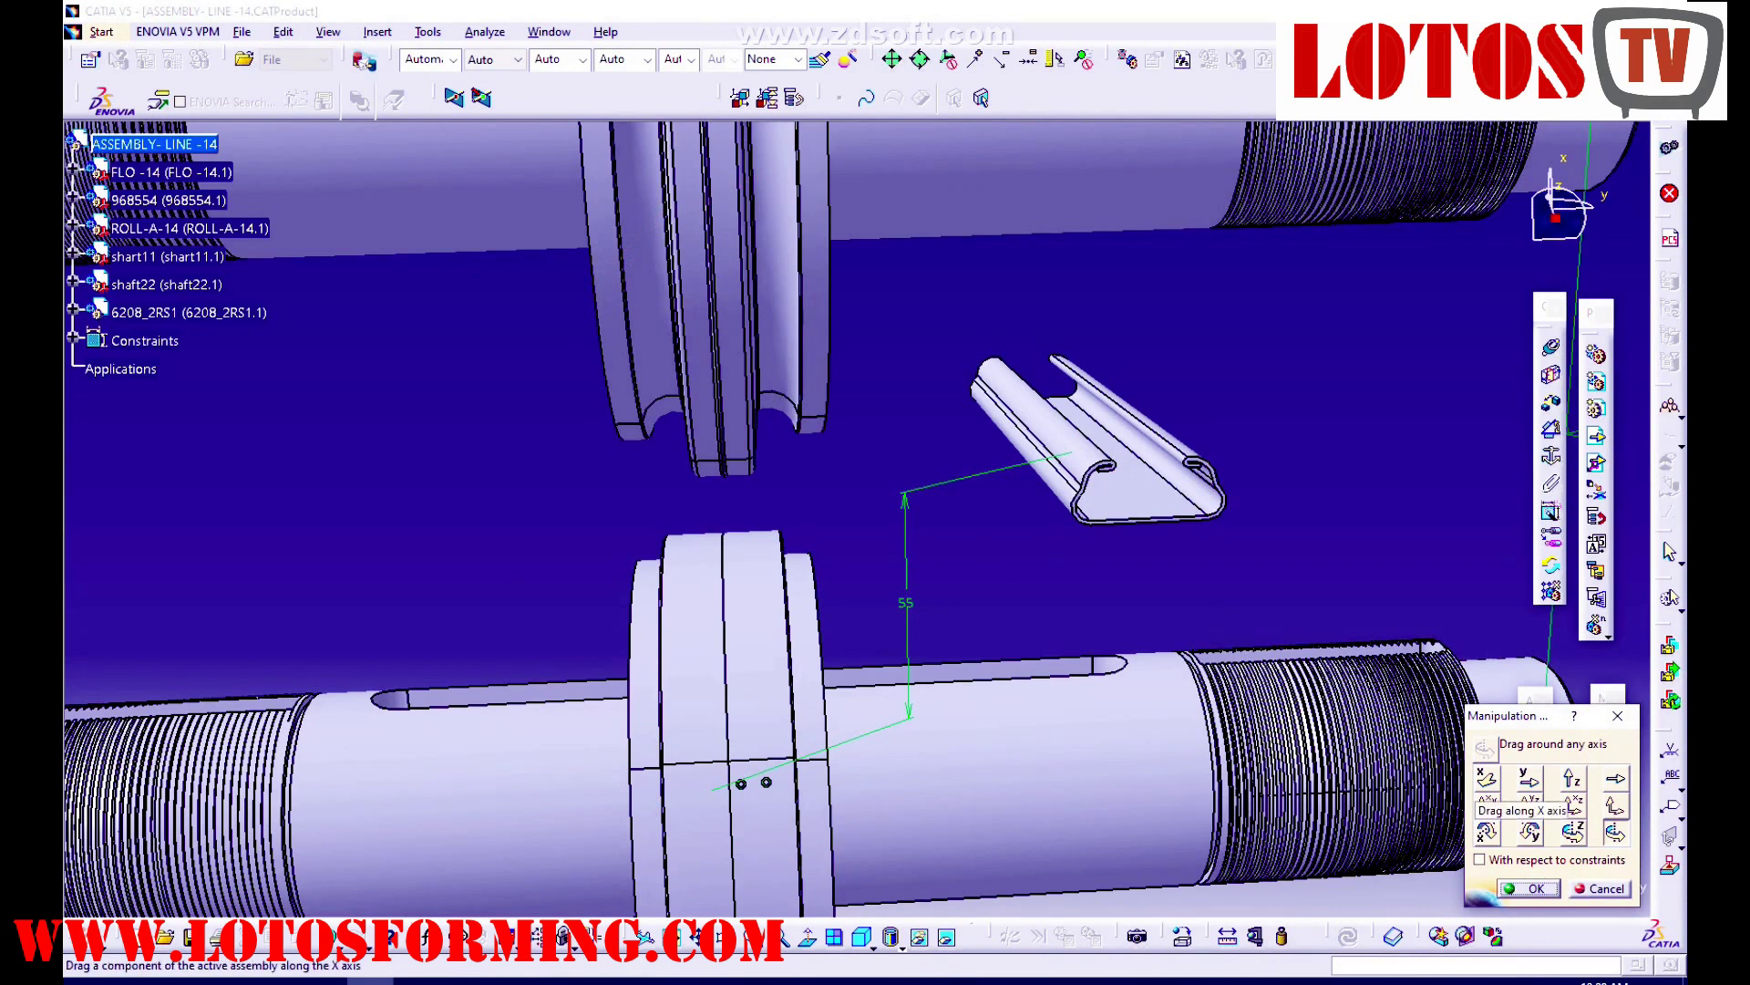
left_click_drag(1094, 437, 725, 474)
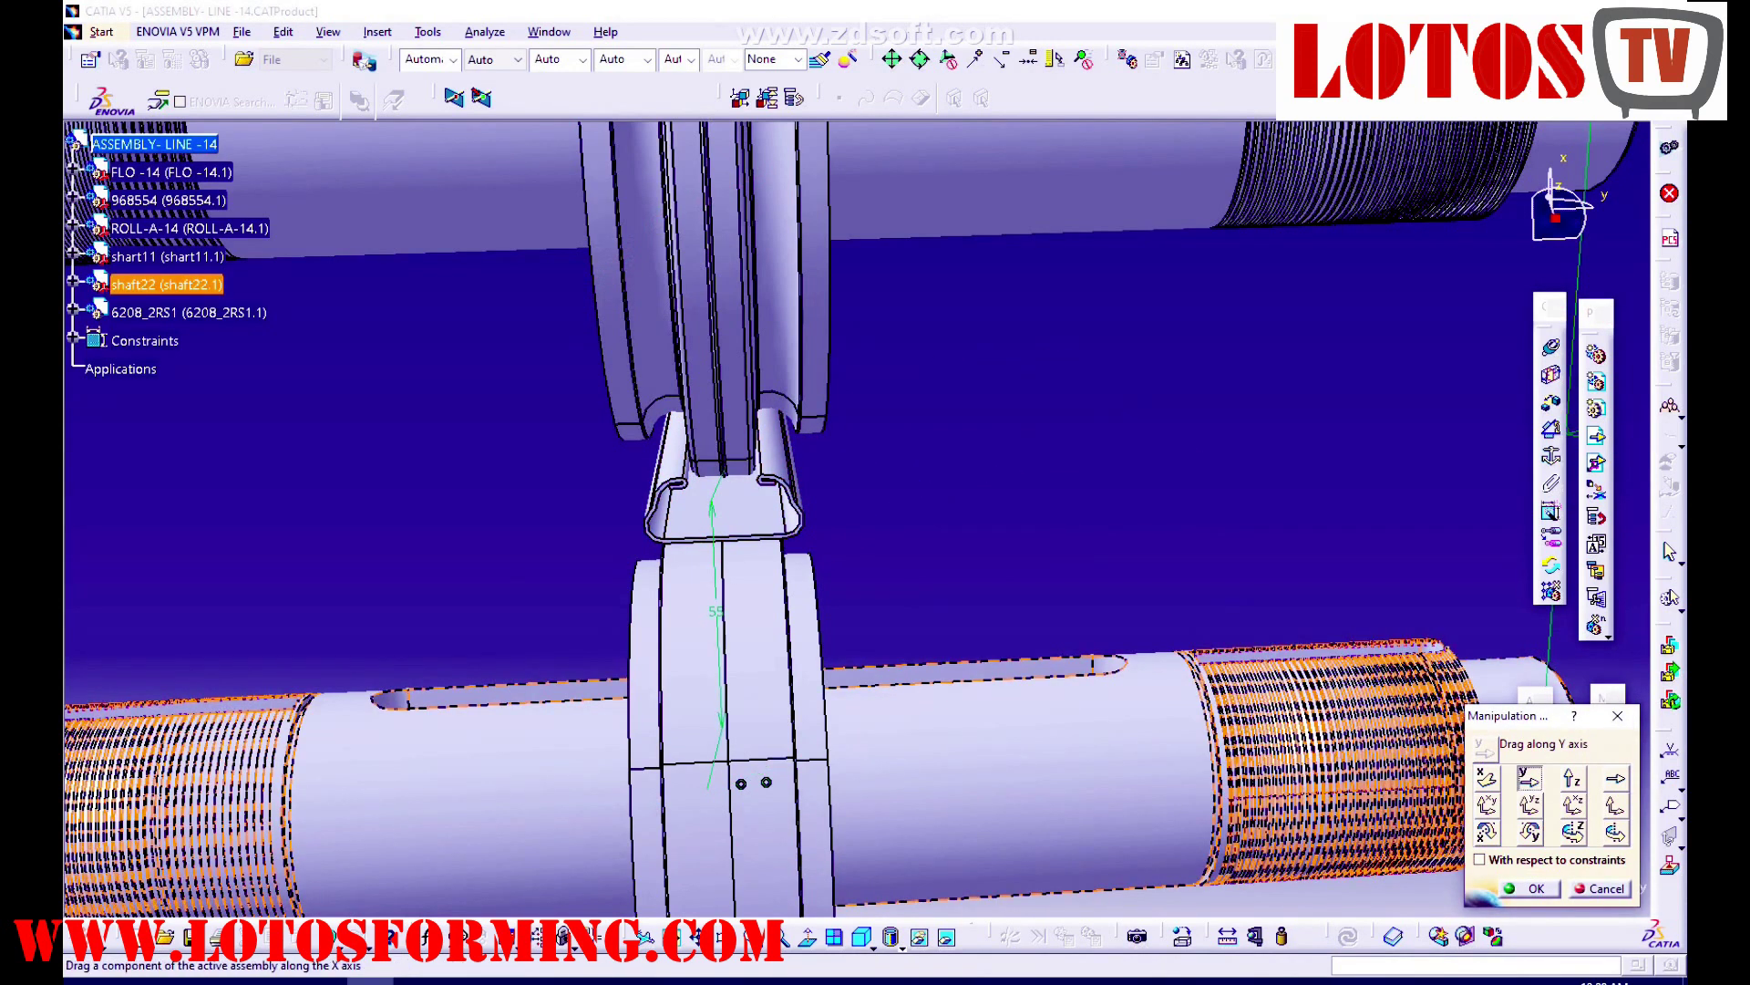
left_click(1572, 778)
left_click_drag(724, 510, 725, 617)
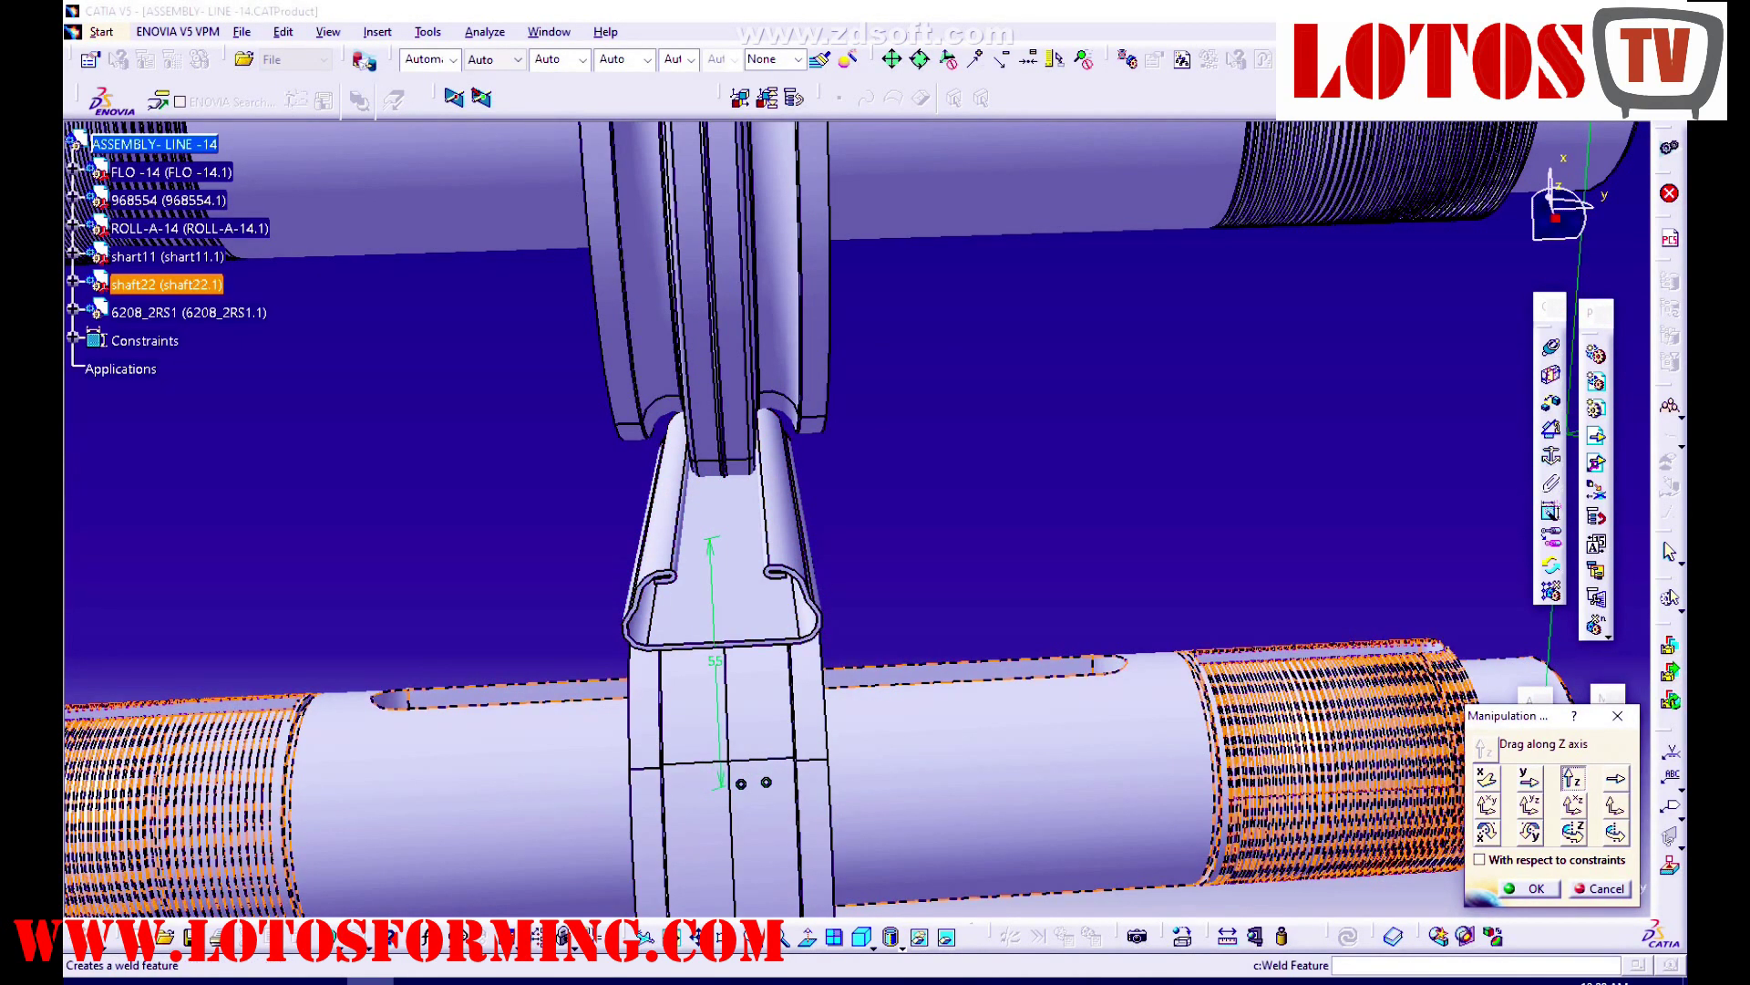
left_click(1528, 888)
left_click(1550, 402)
left_click(1550, 429)
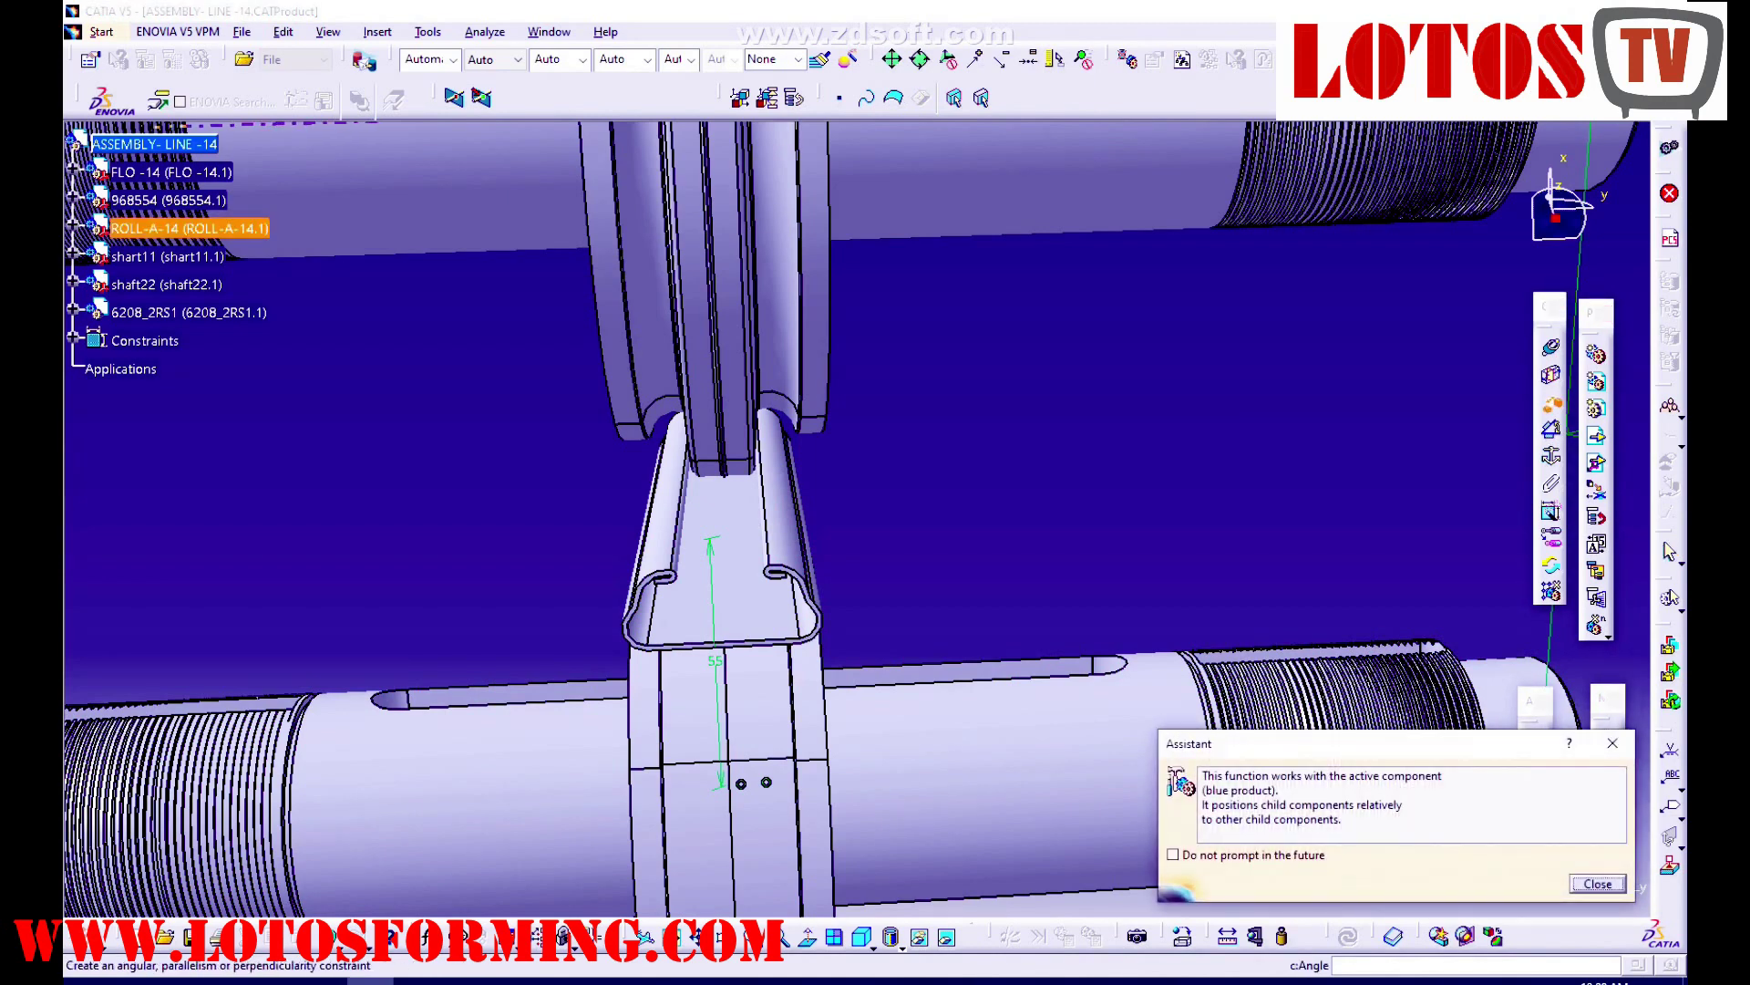
left_click(781, 937)
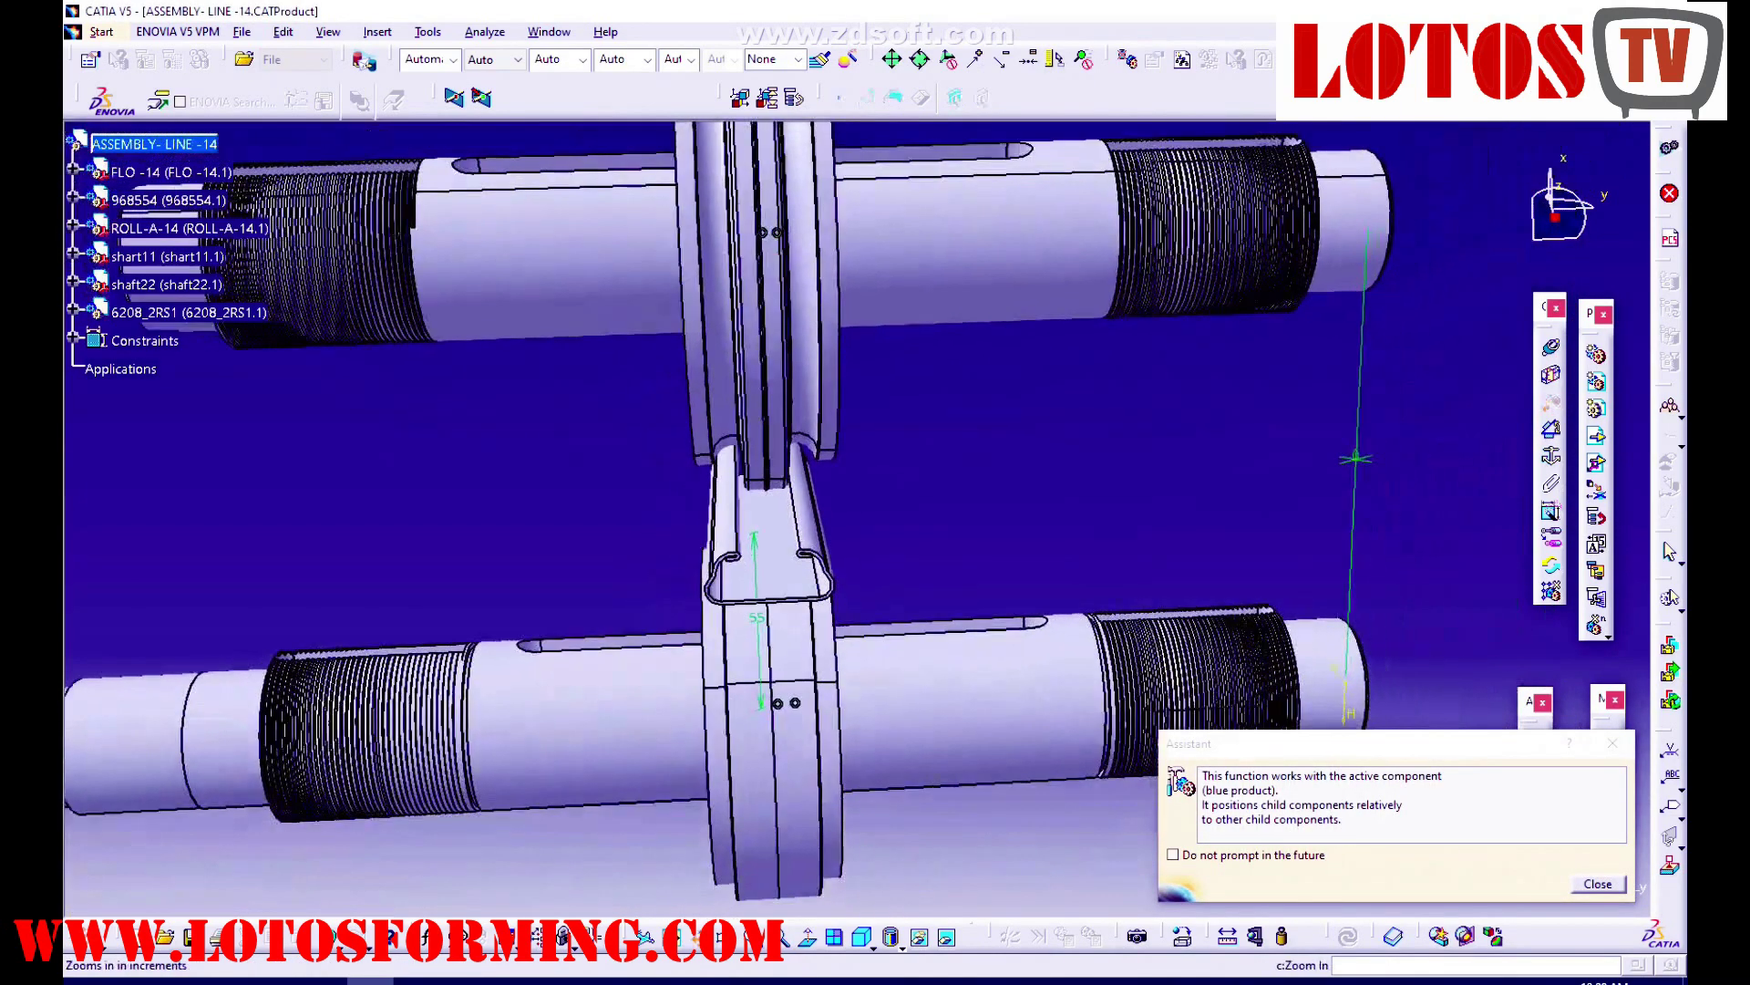
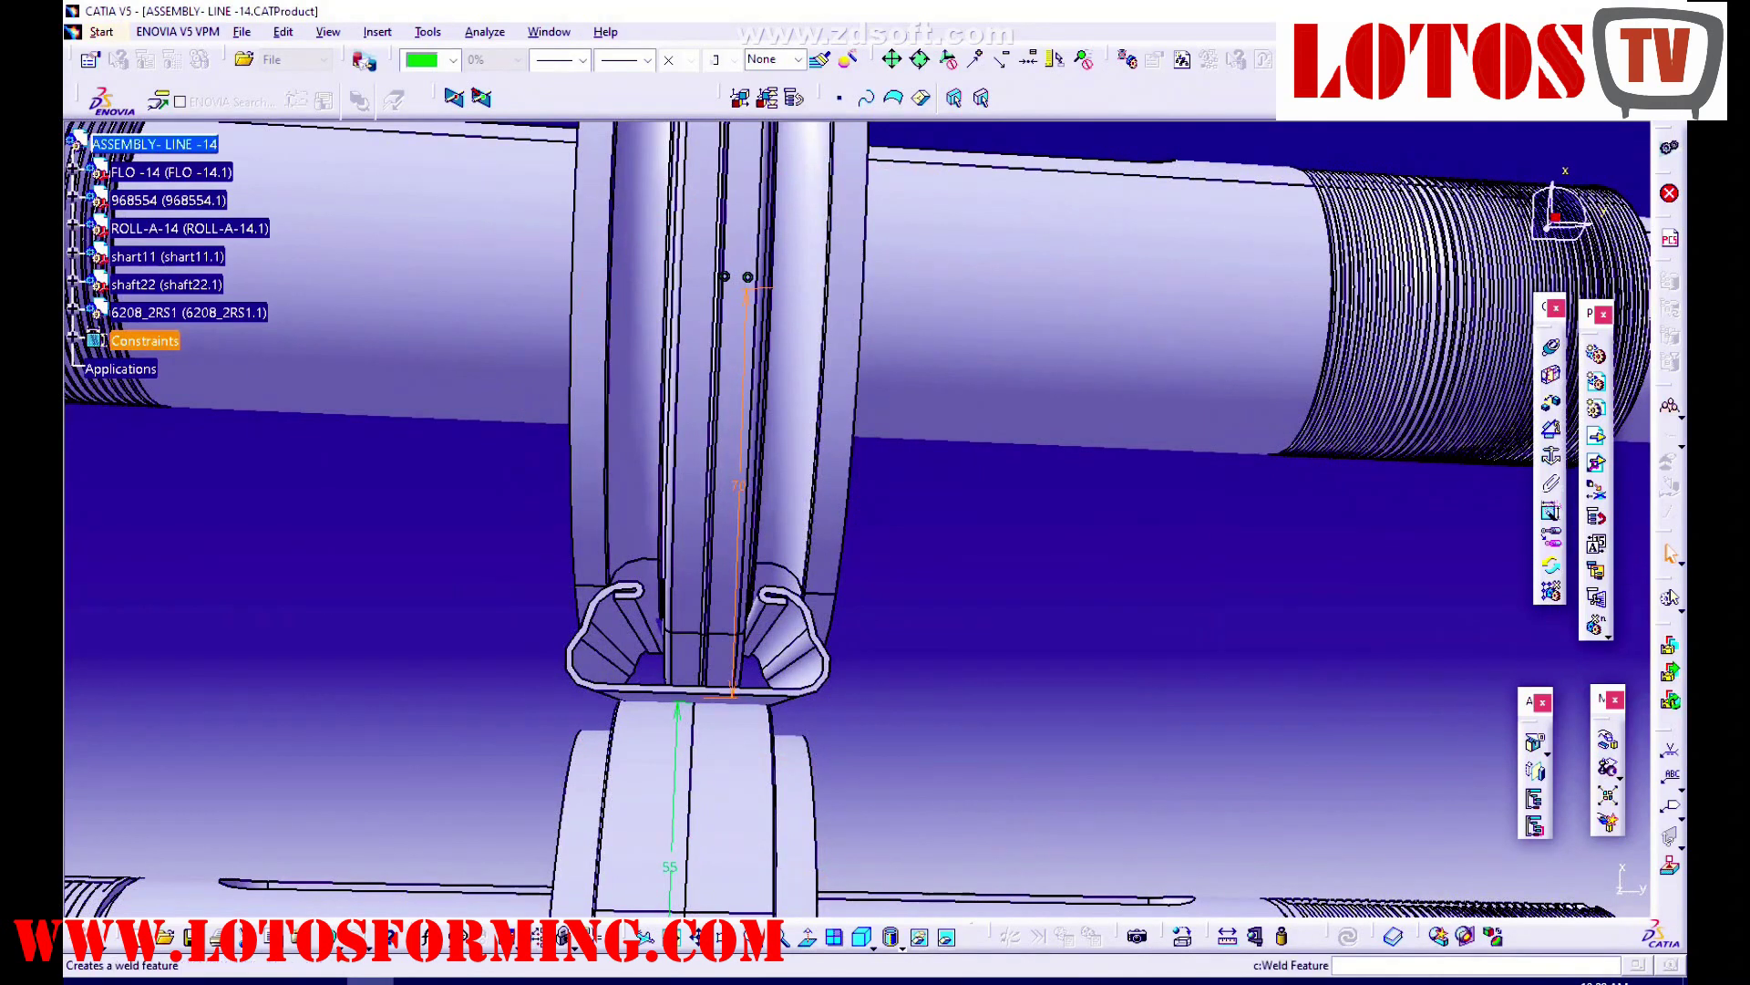
Shift the sheet section slightly sideways to centre it on the lower roller.
left_click(1670, 598)
left_click_drag(802, 643, 783, 643)
left_click(1617, 715)
left_click(1532, 889)
key("ctrl+z")
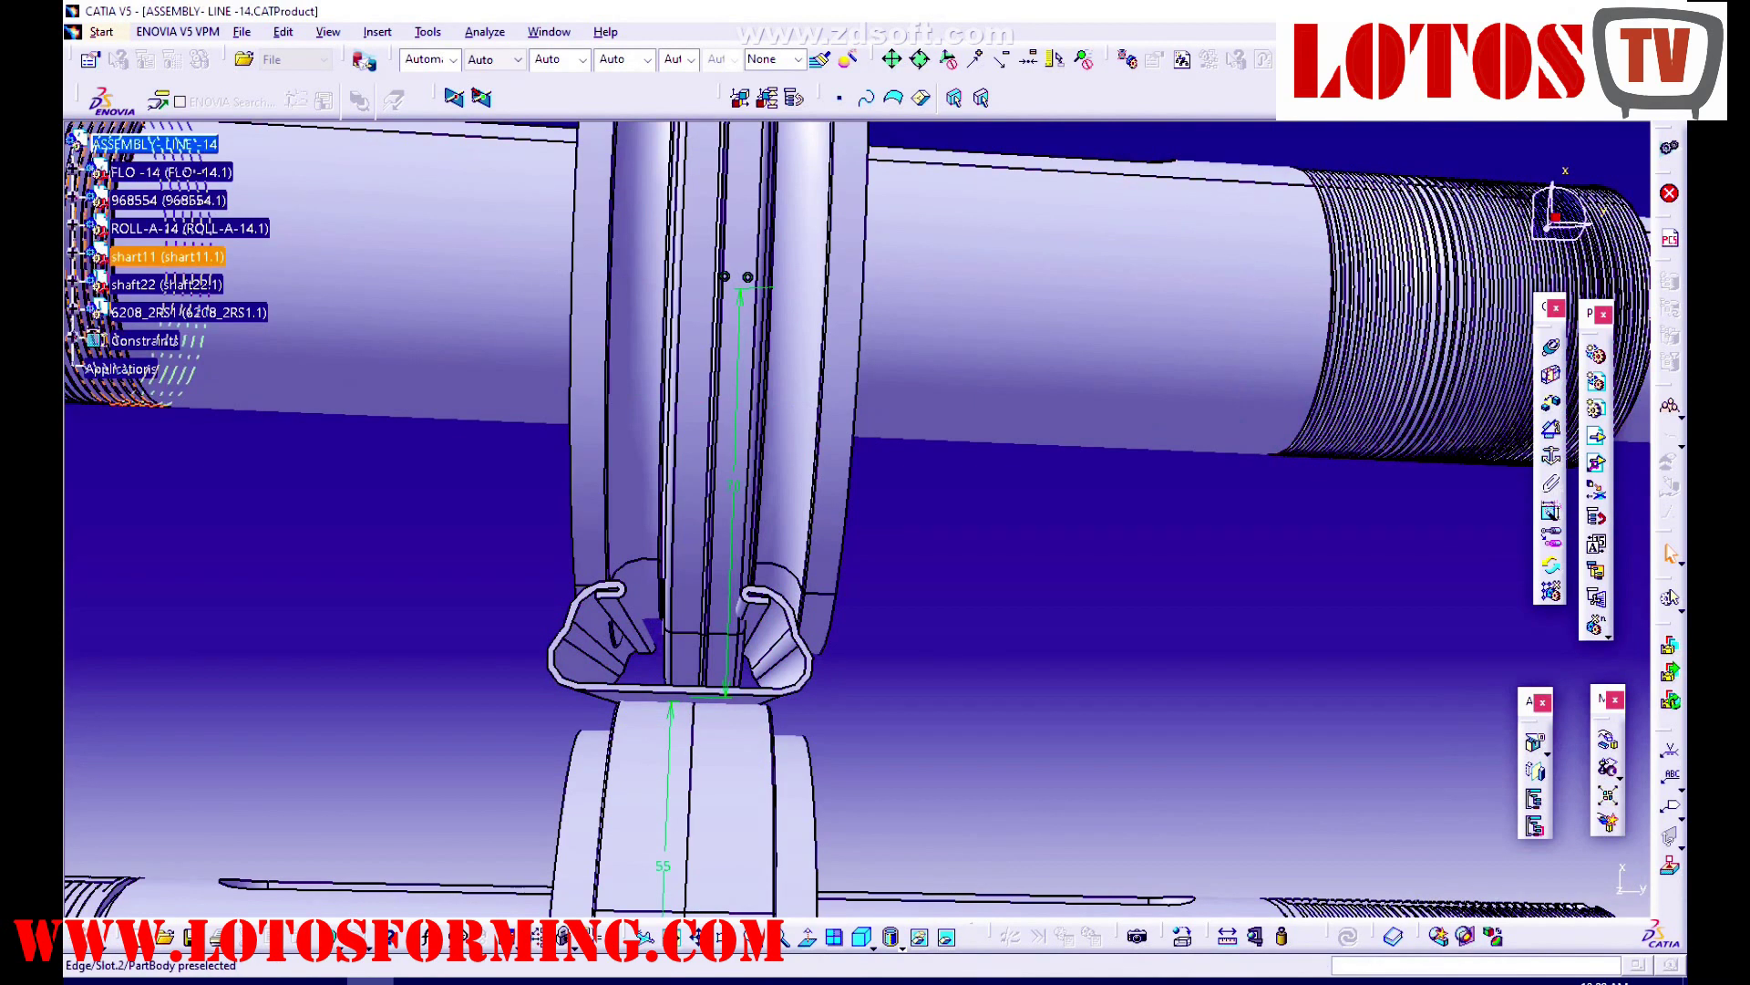
Run a Contact + Clash check of the FLO -14 sheet against all components and inspect its interference with each roller.
key("Return")
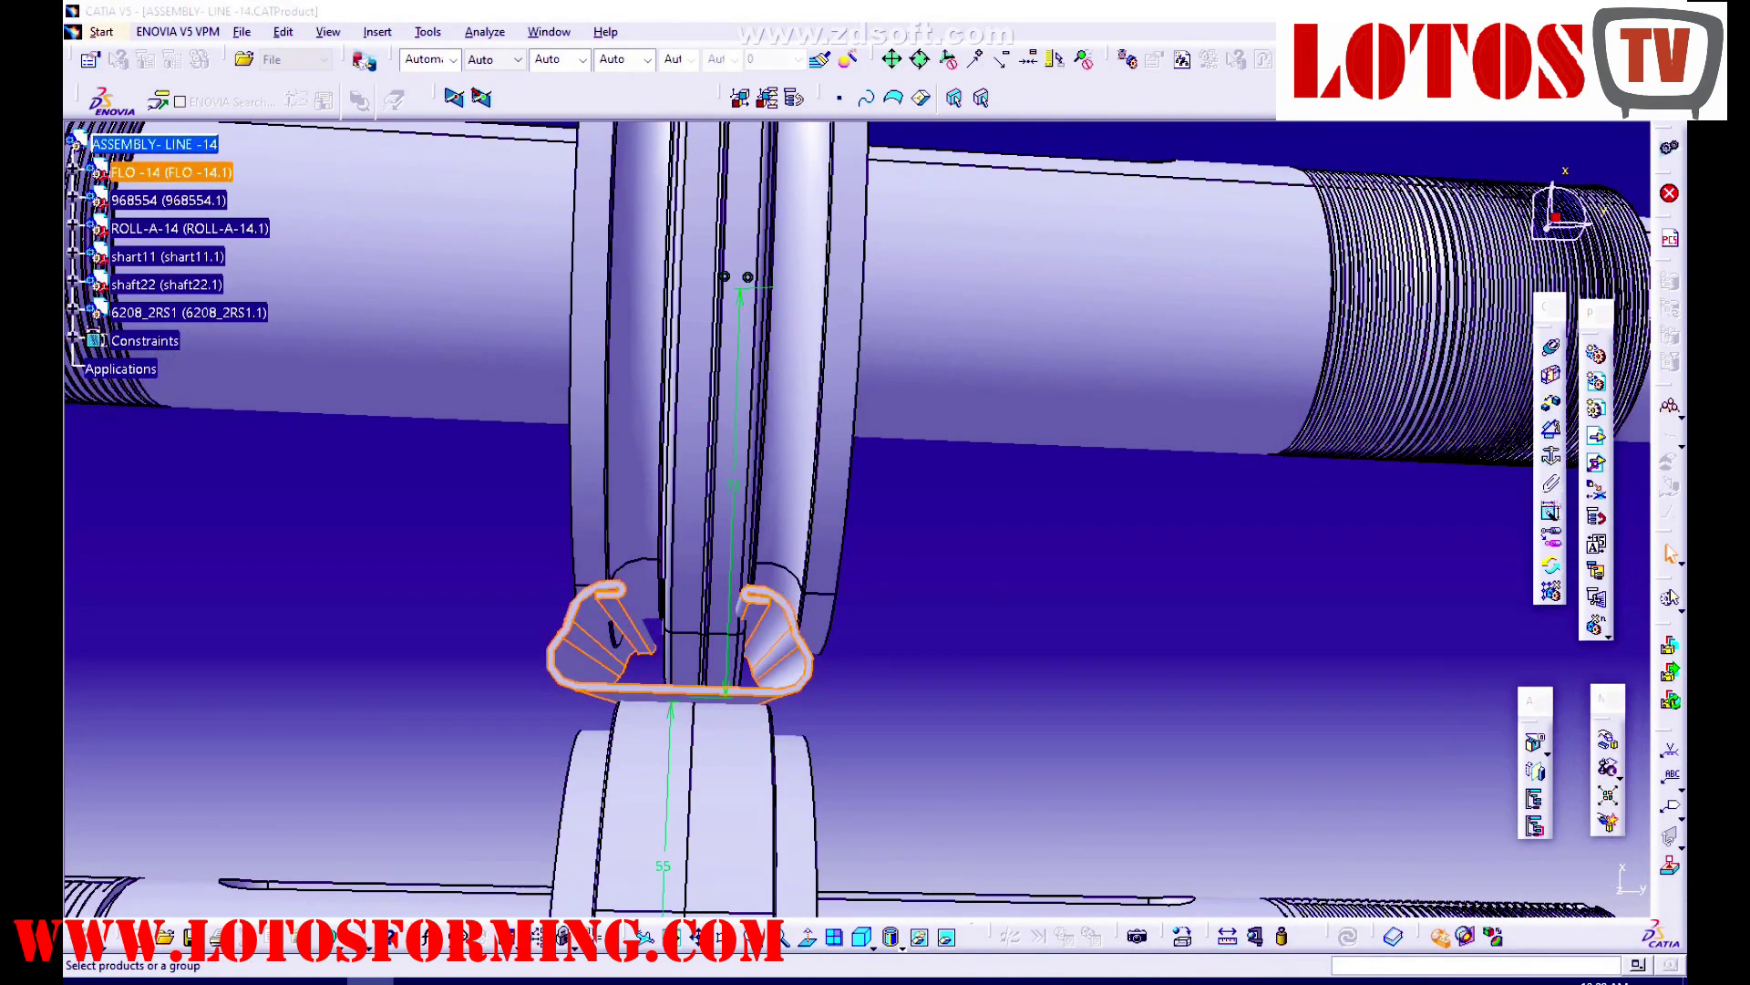
key("Return")
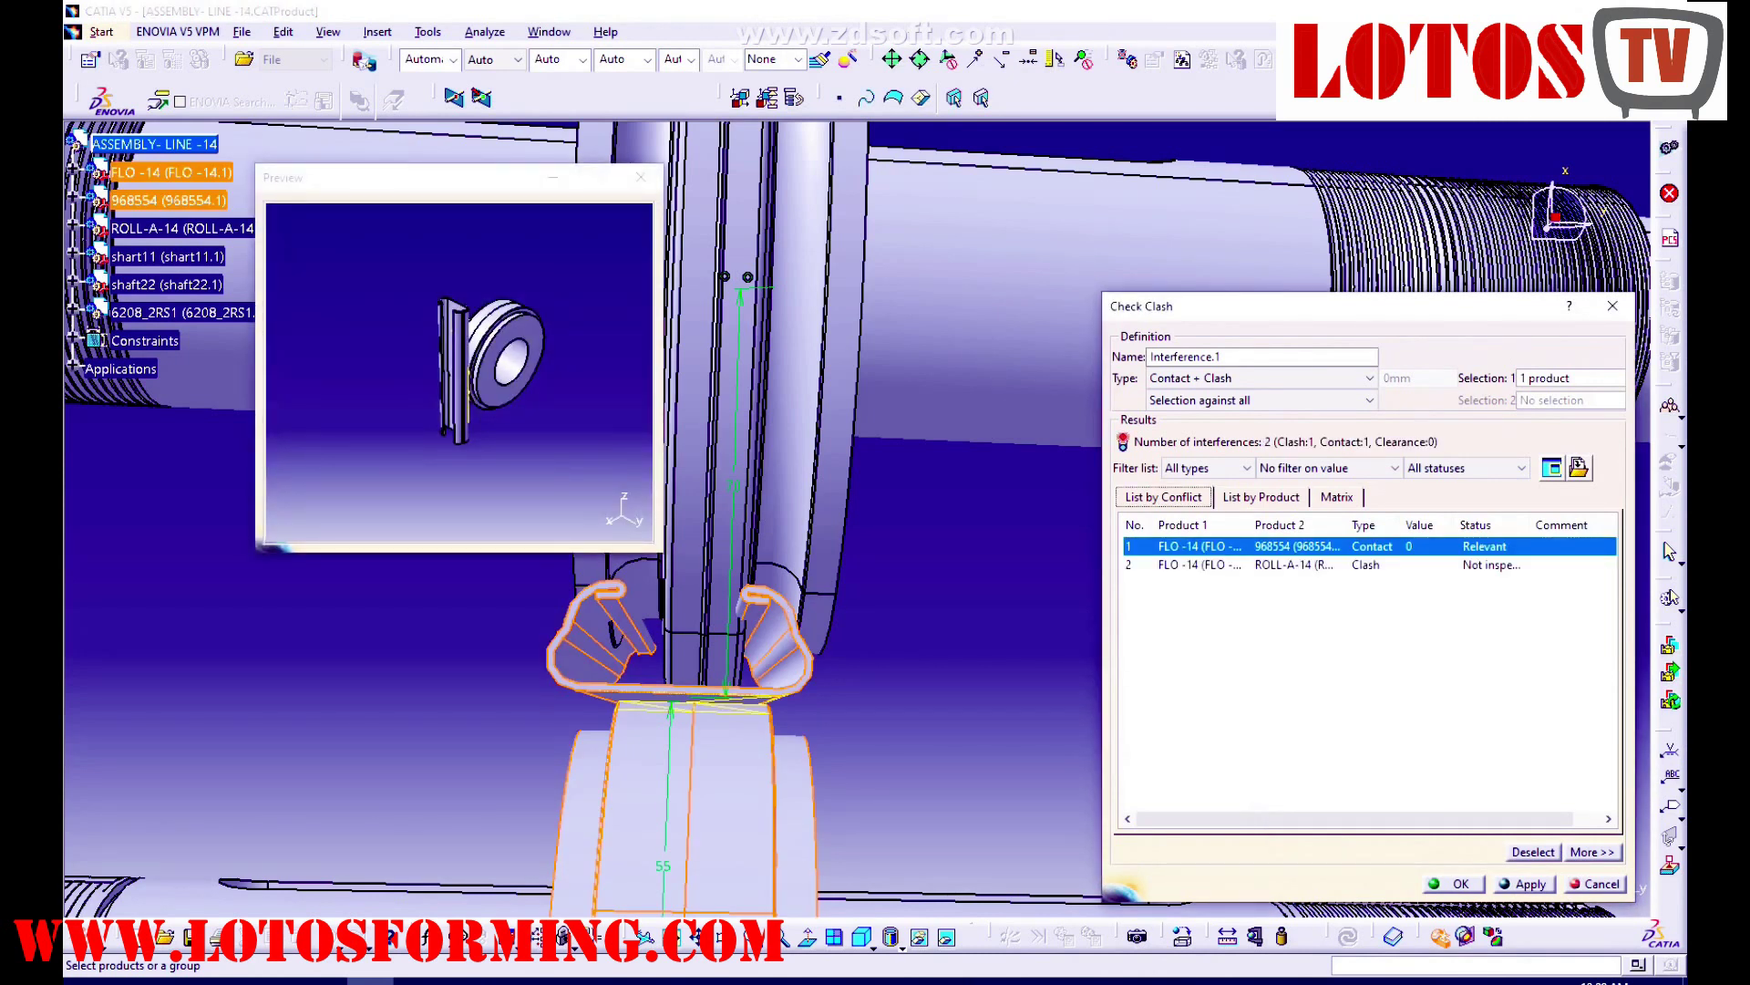
middle_click_drag(695, 702, 797, 392)
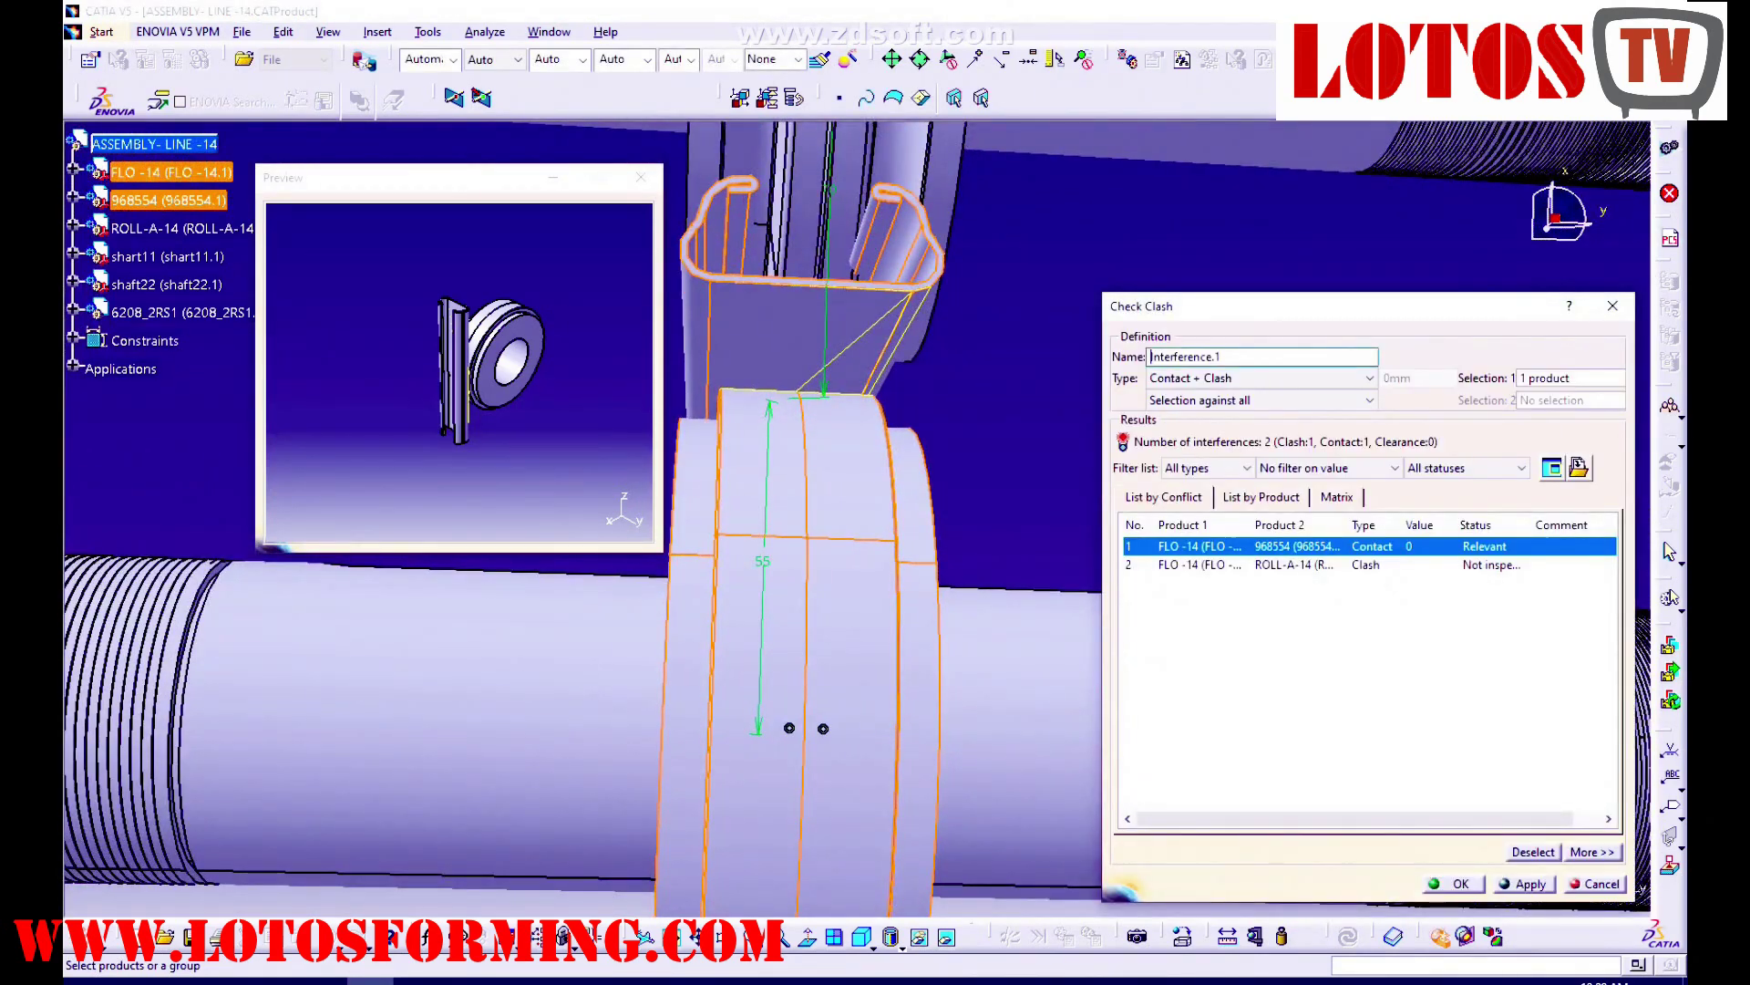
middle_click_drag(790, 456, 768, 559)
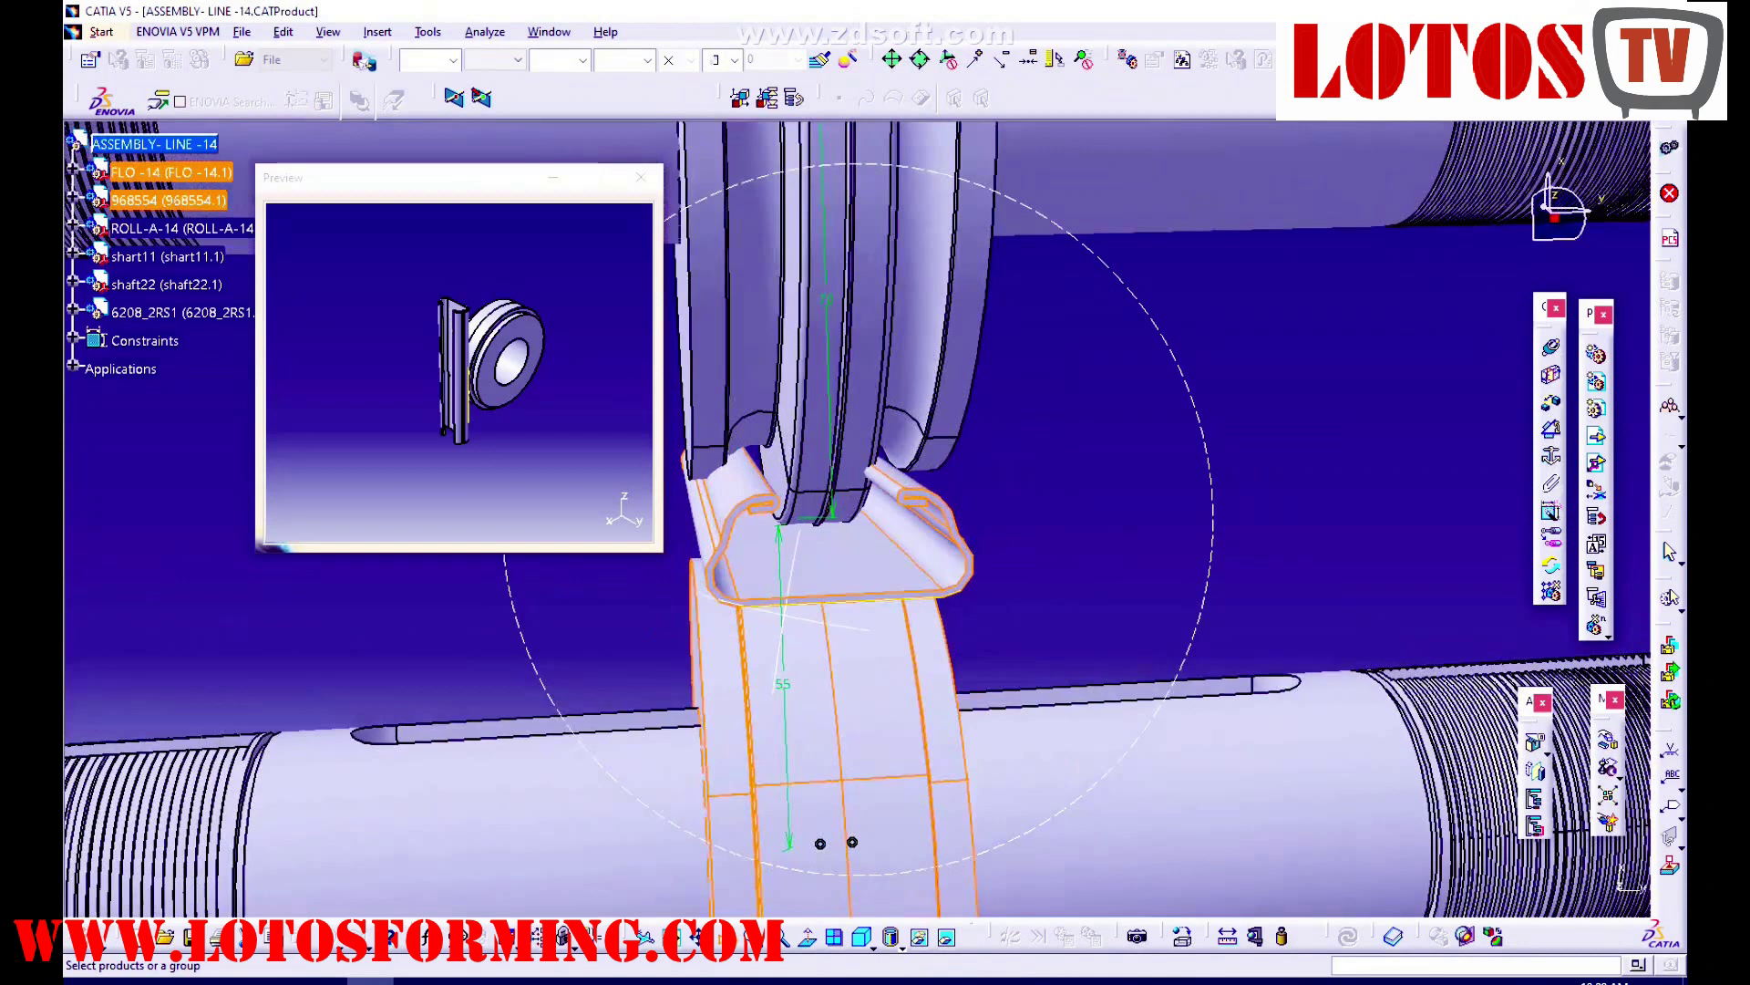
left_click(1294, 564)
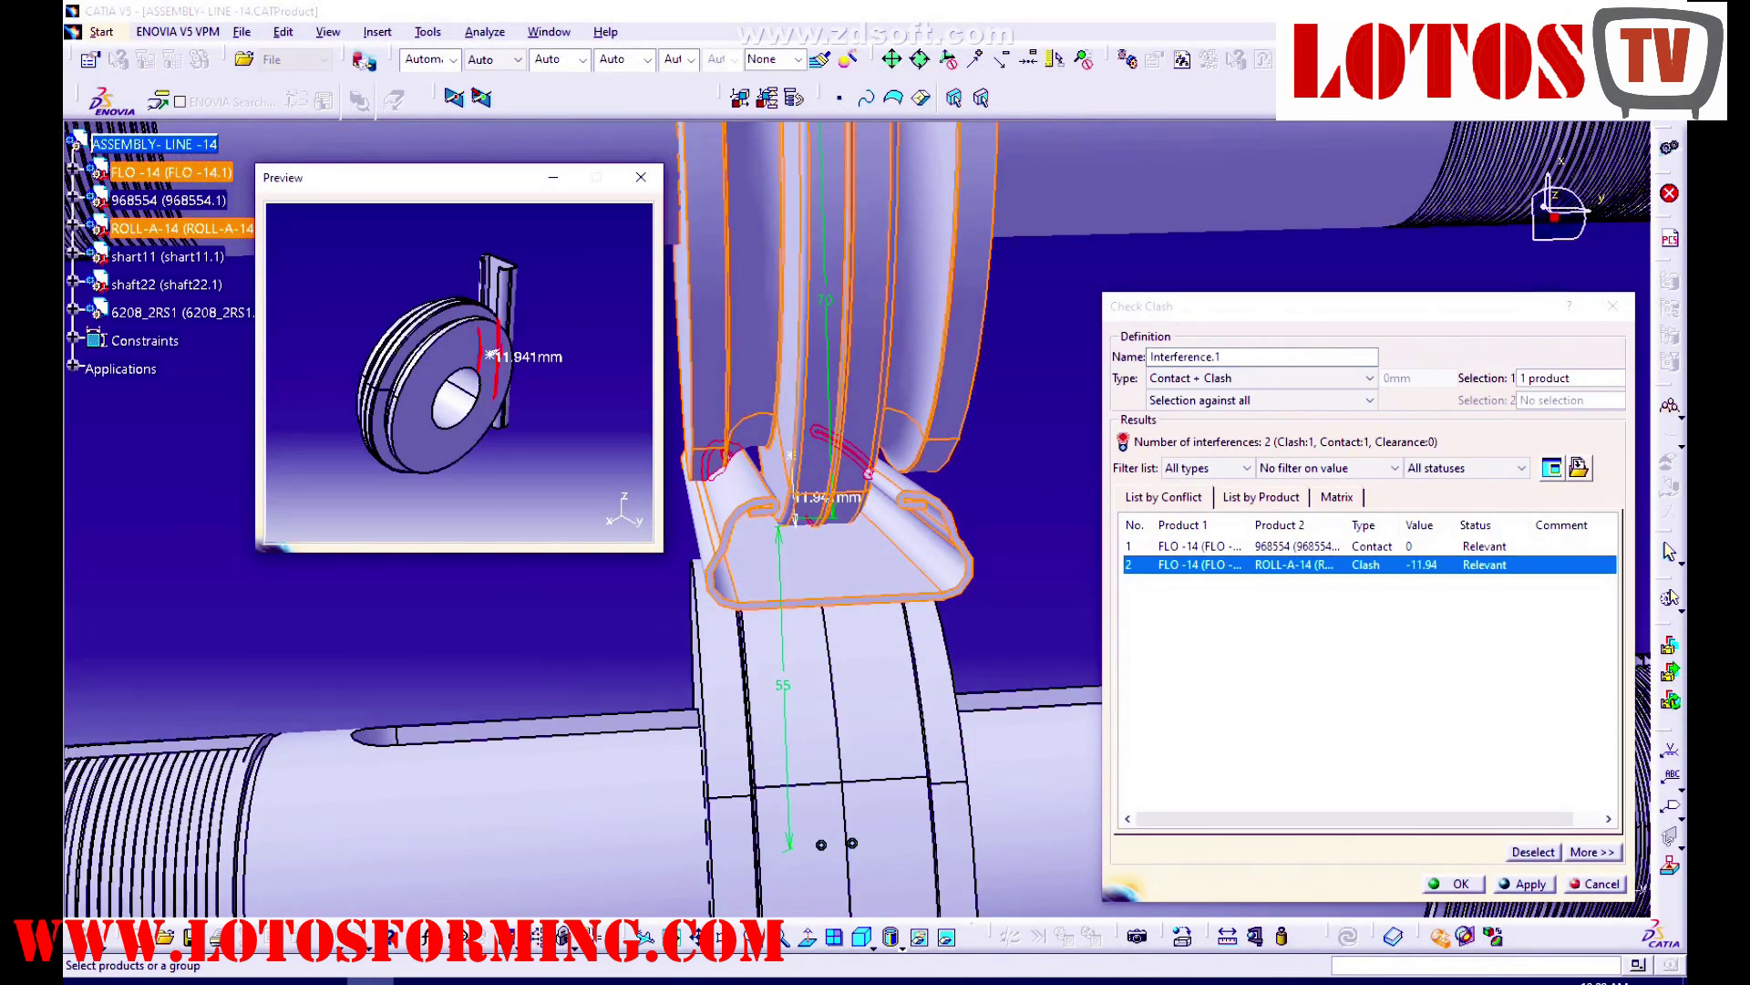
middle_click_drag(870, 483, 877, 556)
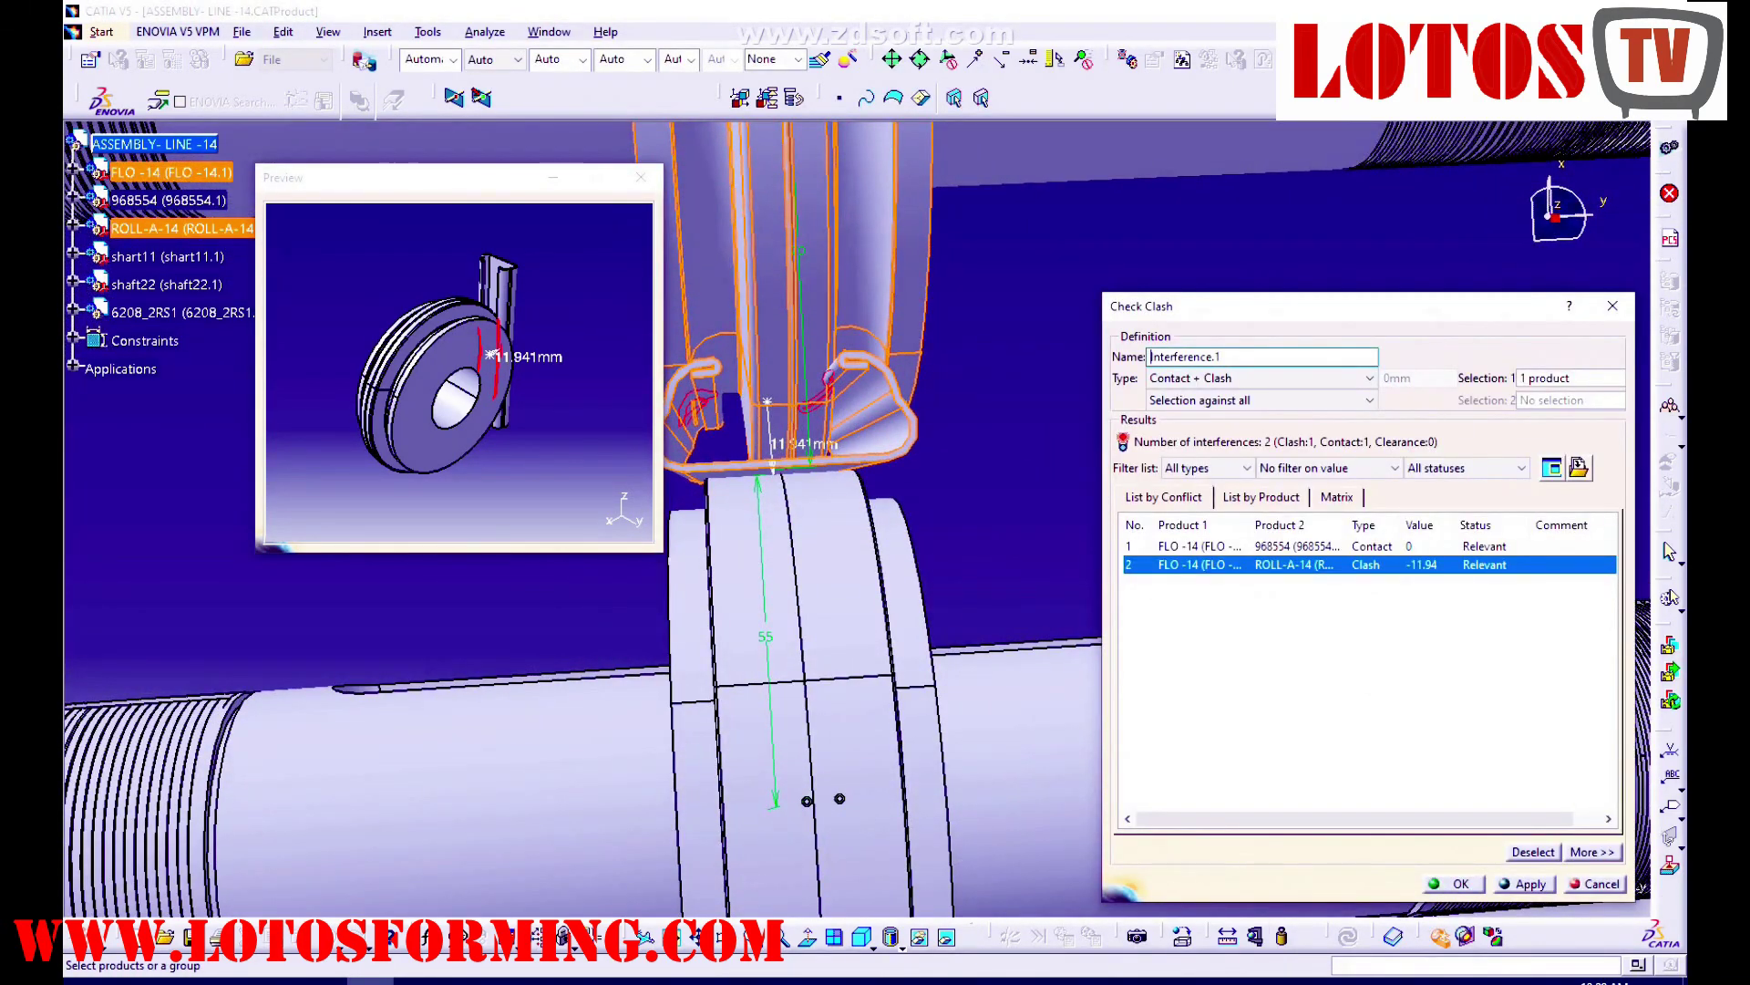
left_click(1594, 883)
Shift the upper roller ROLL-A-14 along the Y axis to centre it over the sheet section.
middle_click_drag(1017, 538, 1008, 575)
left_click(1607, 740)
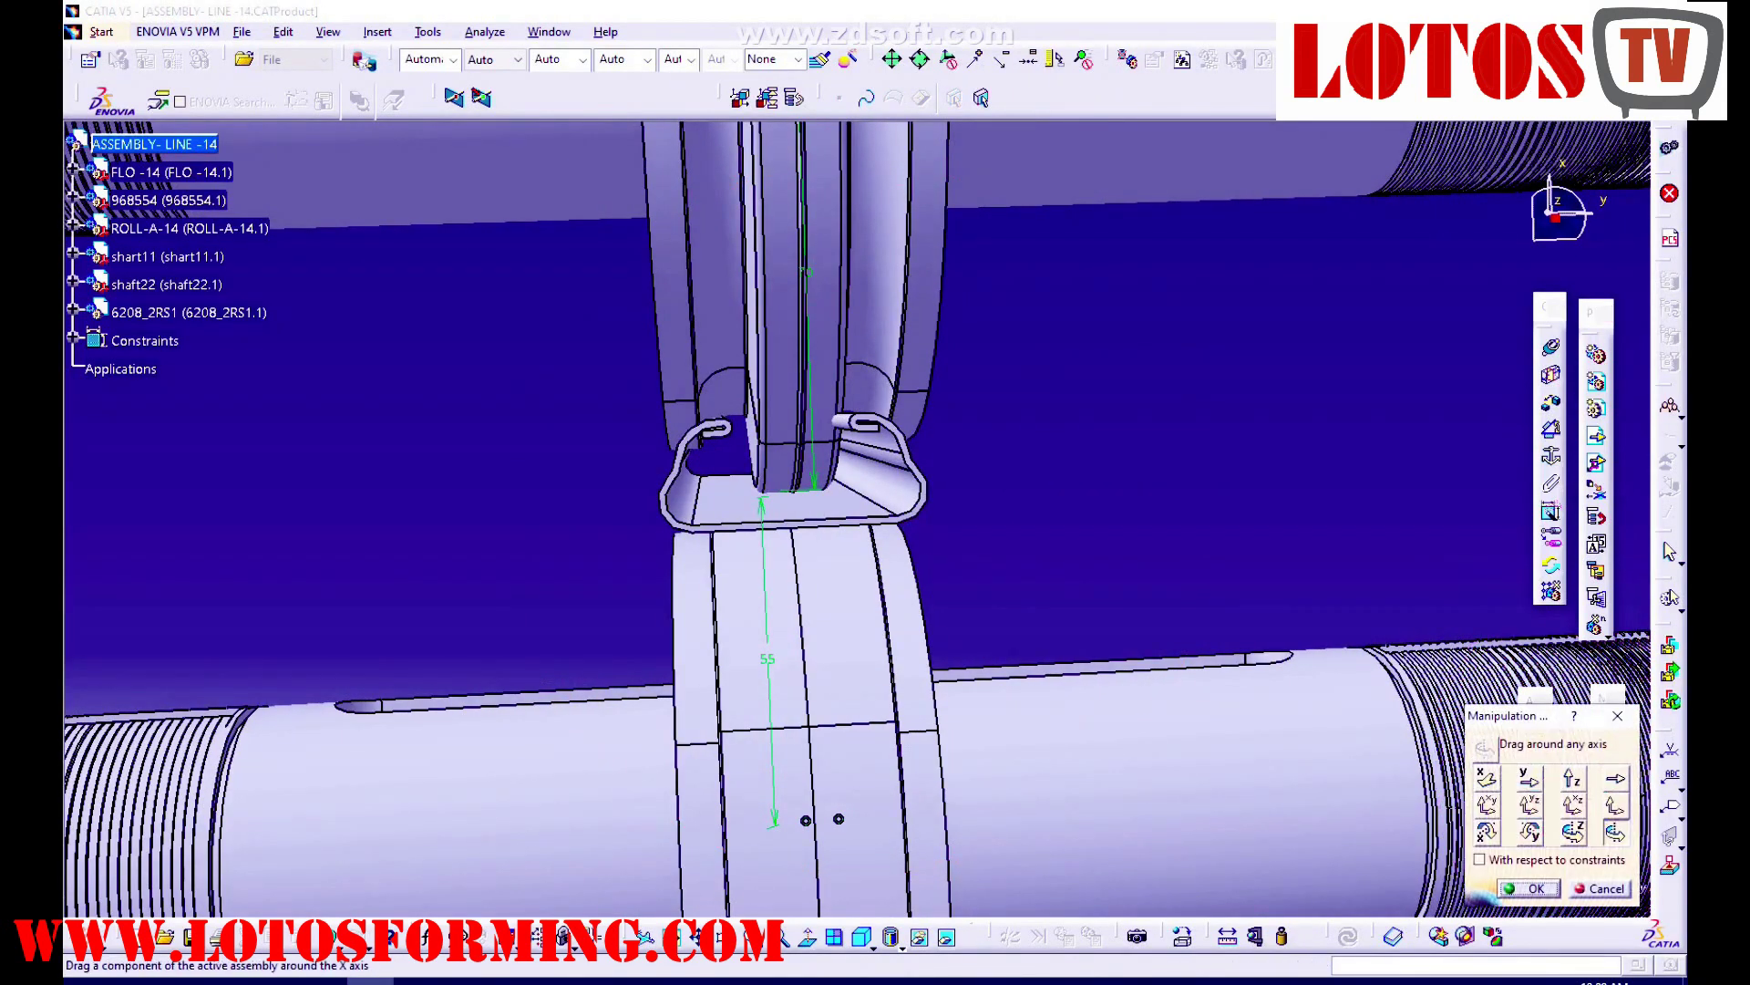
left_click(1530, 778)
left_click_drag(802, 365, 780, 364)
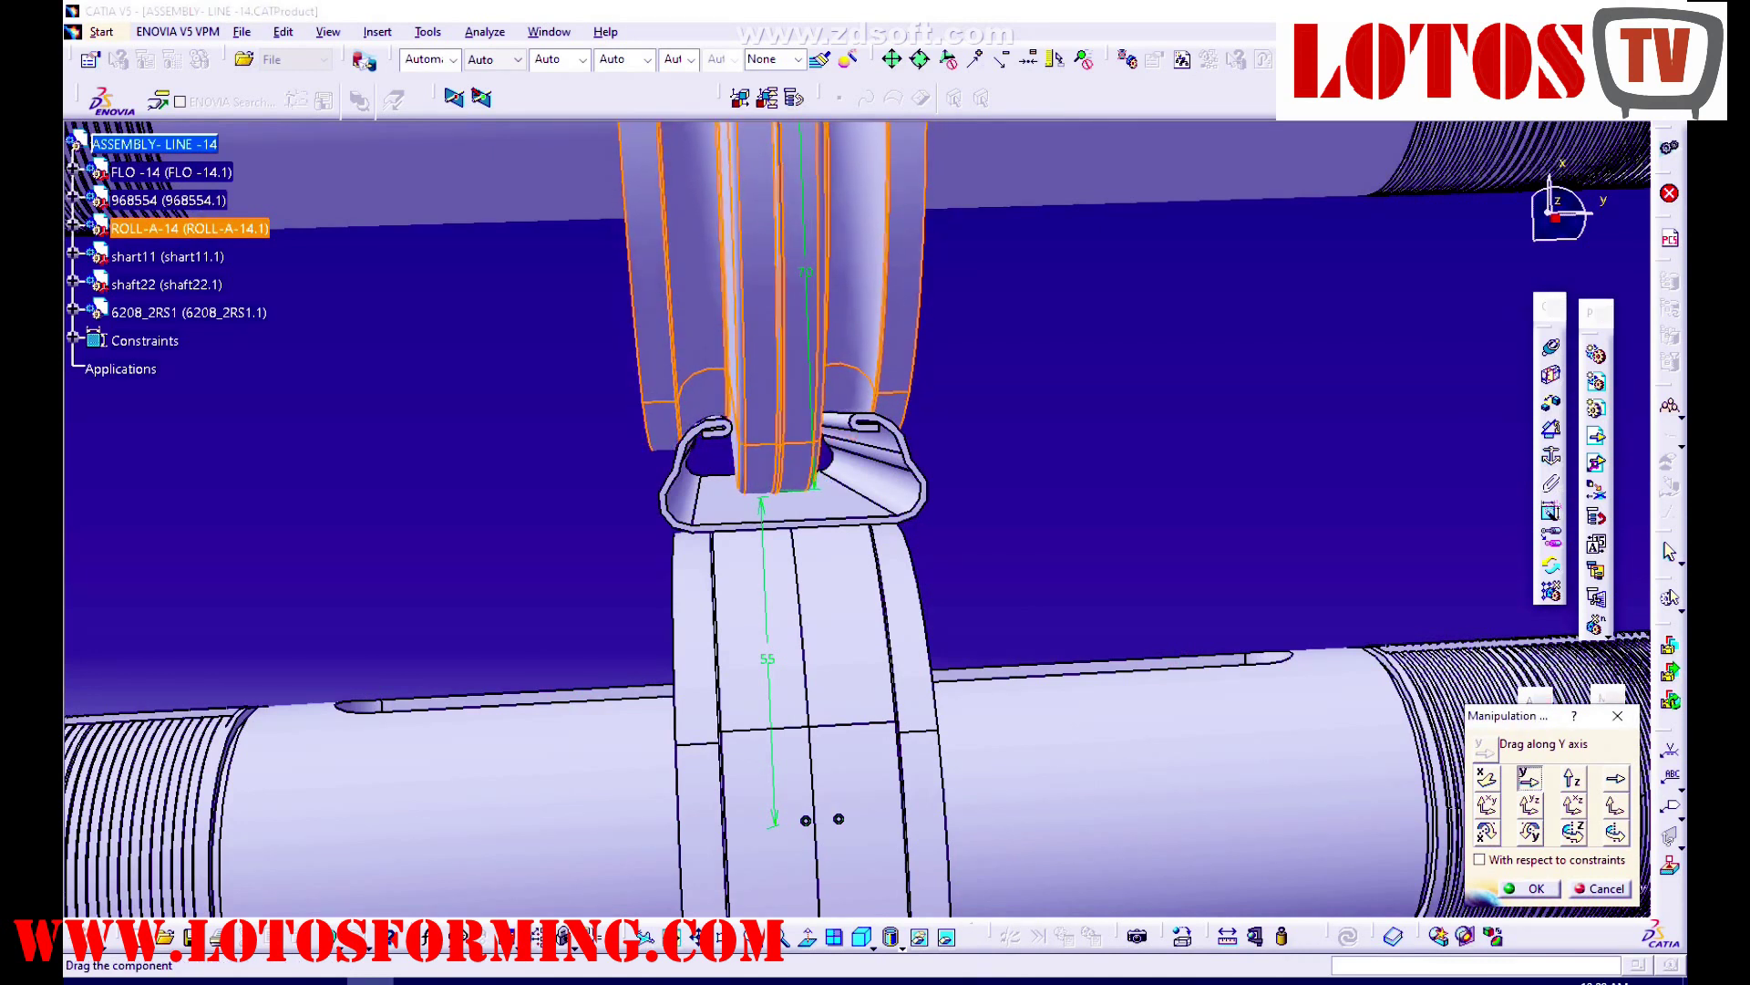
left_click(1617, 716)
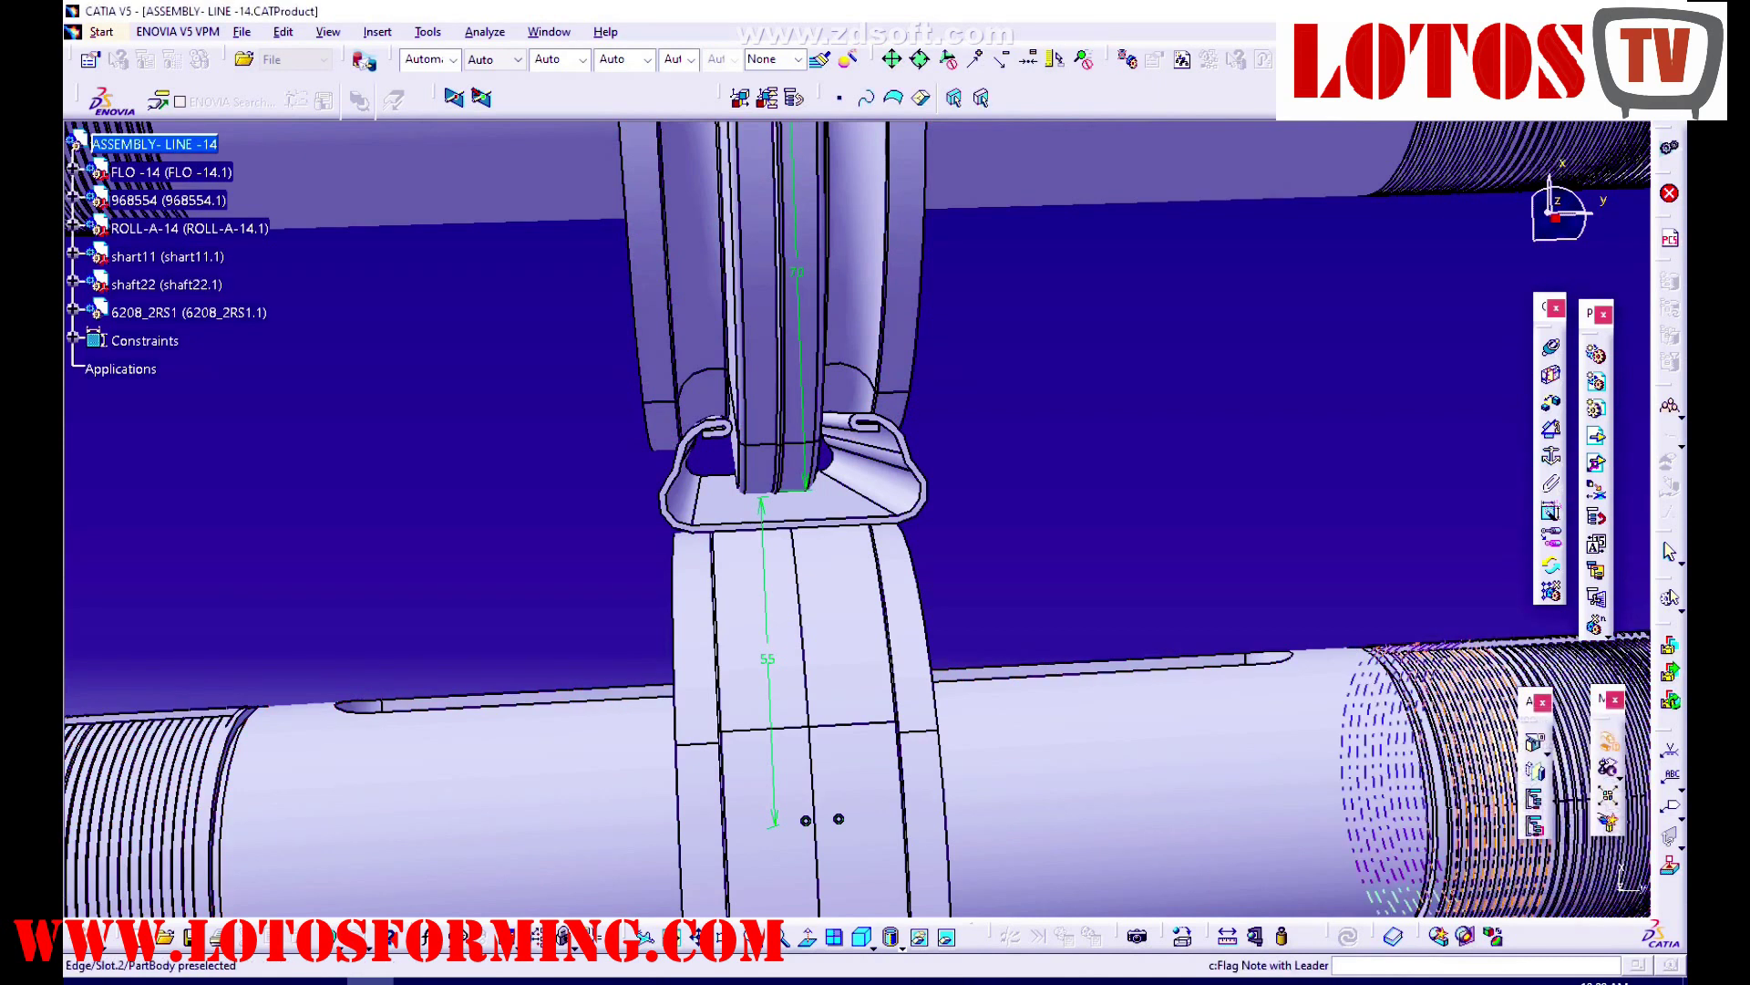
Recheck the FLO -14 sheet for contact and clash against all other components.
left_click(875, 492)
left_click(1439, 935)
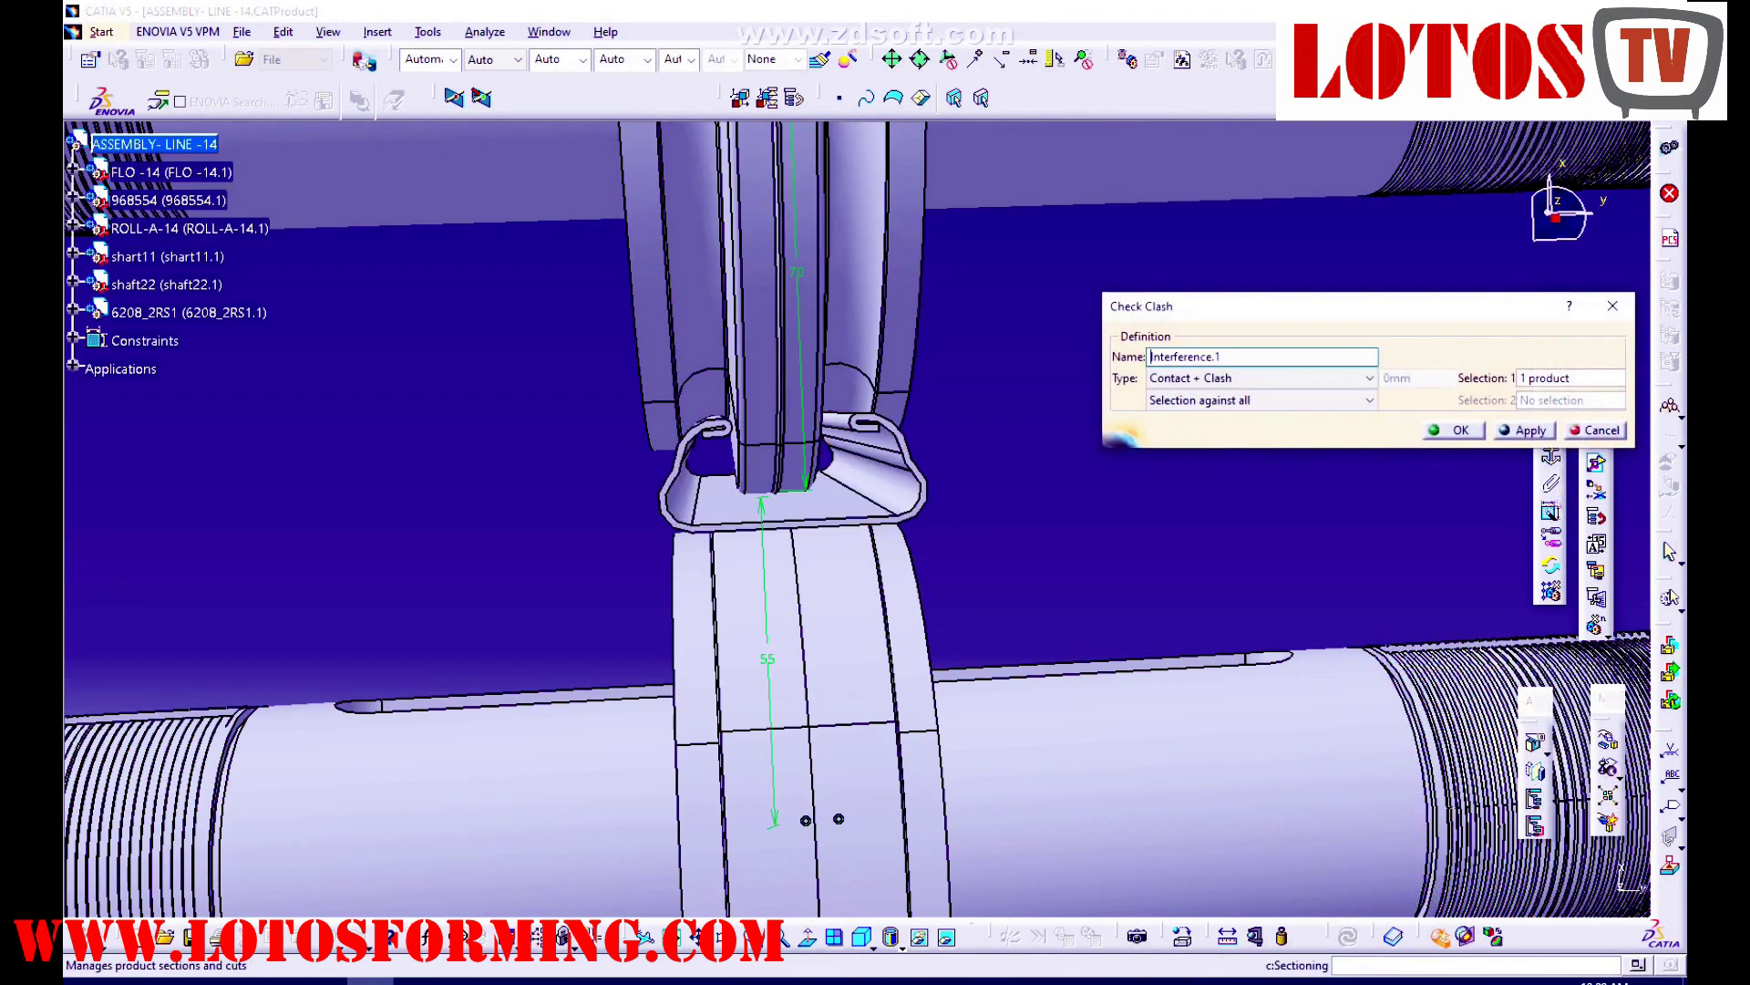
left_click(1521, 429)
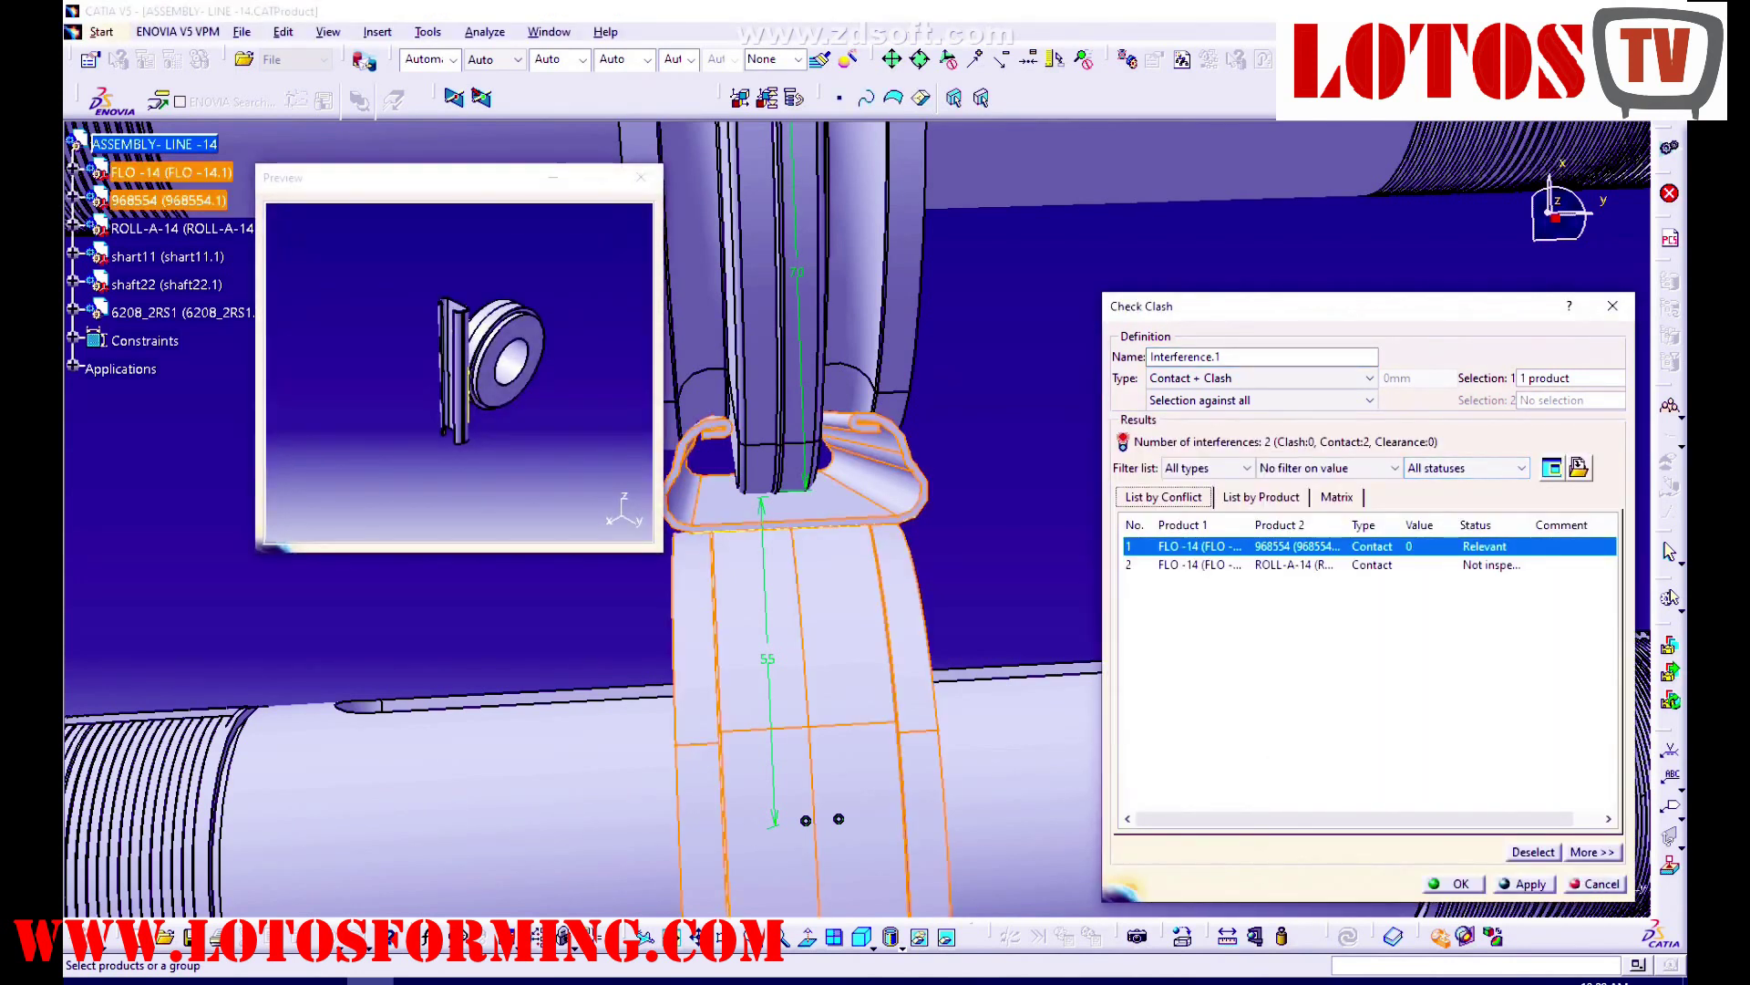
Inspect the contact between the FLO -14 sheet and ROLL-A-14 up close, and close the clash check.
left_click(1372, 564)
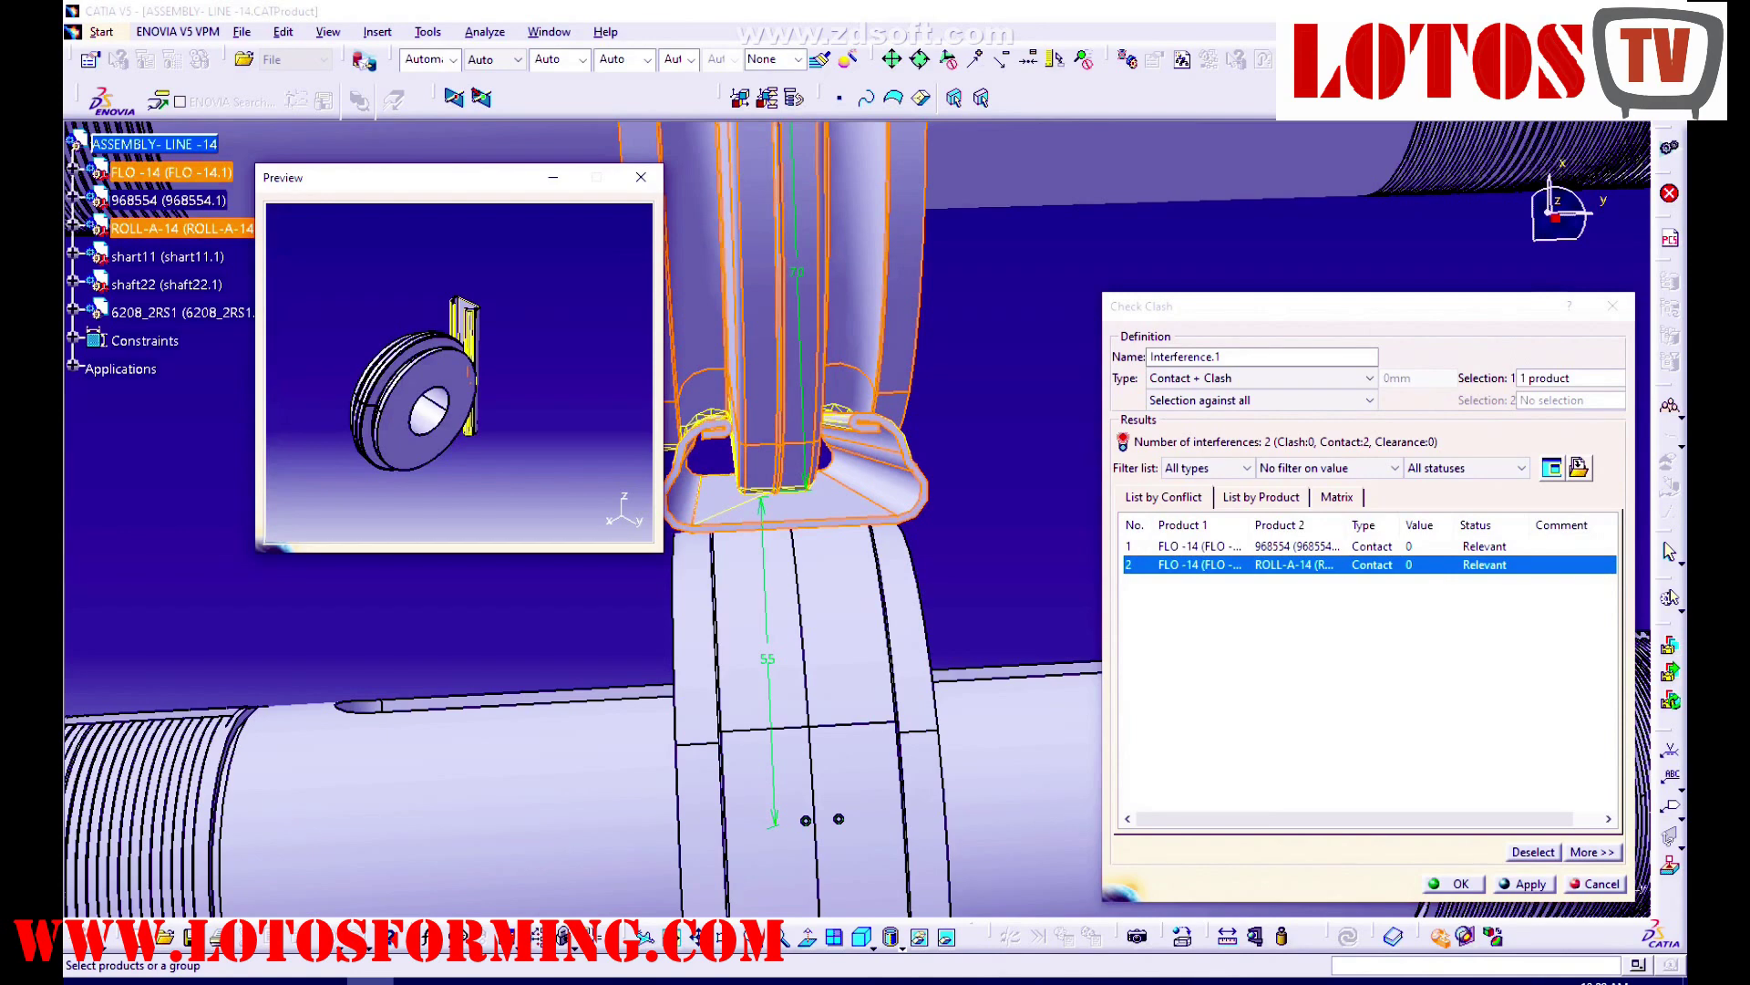
left_click(752, 936)
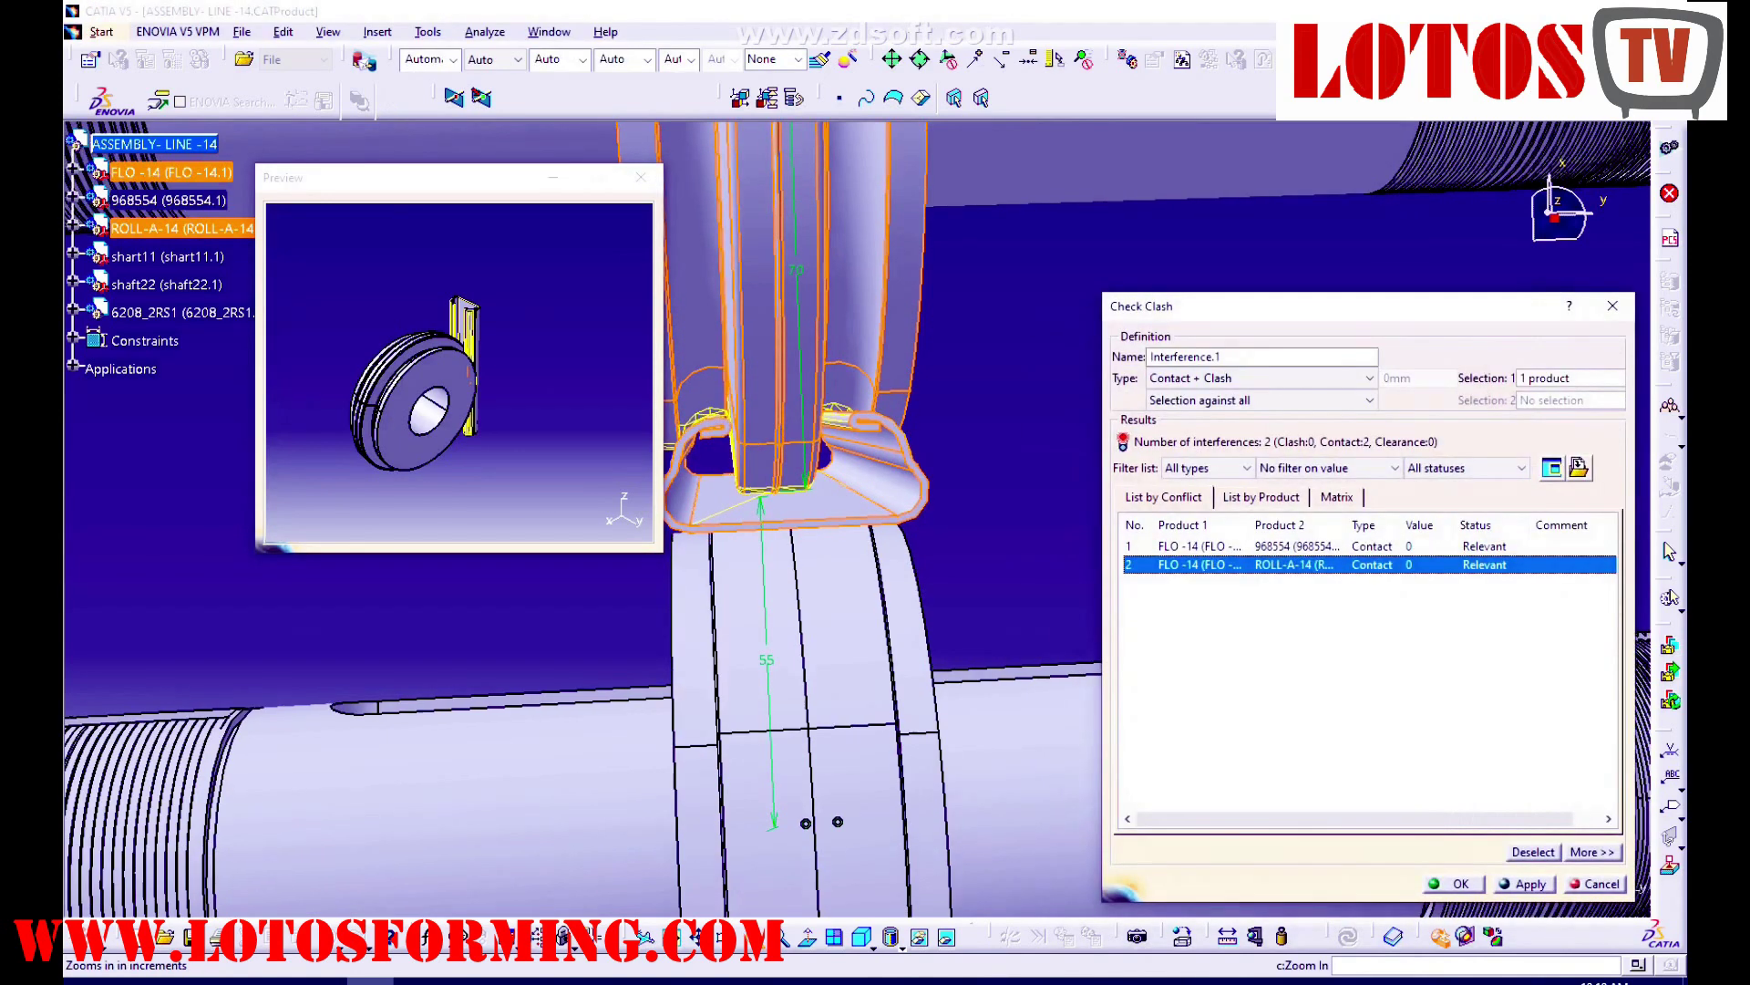
left_click(752, 936)
left_click(752, 936)
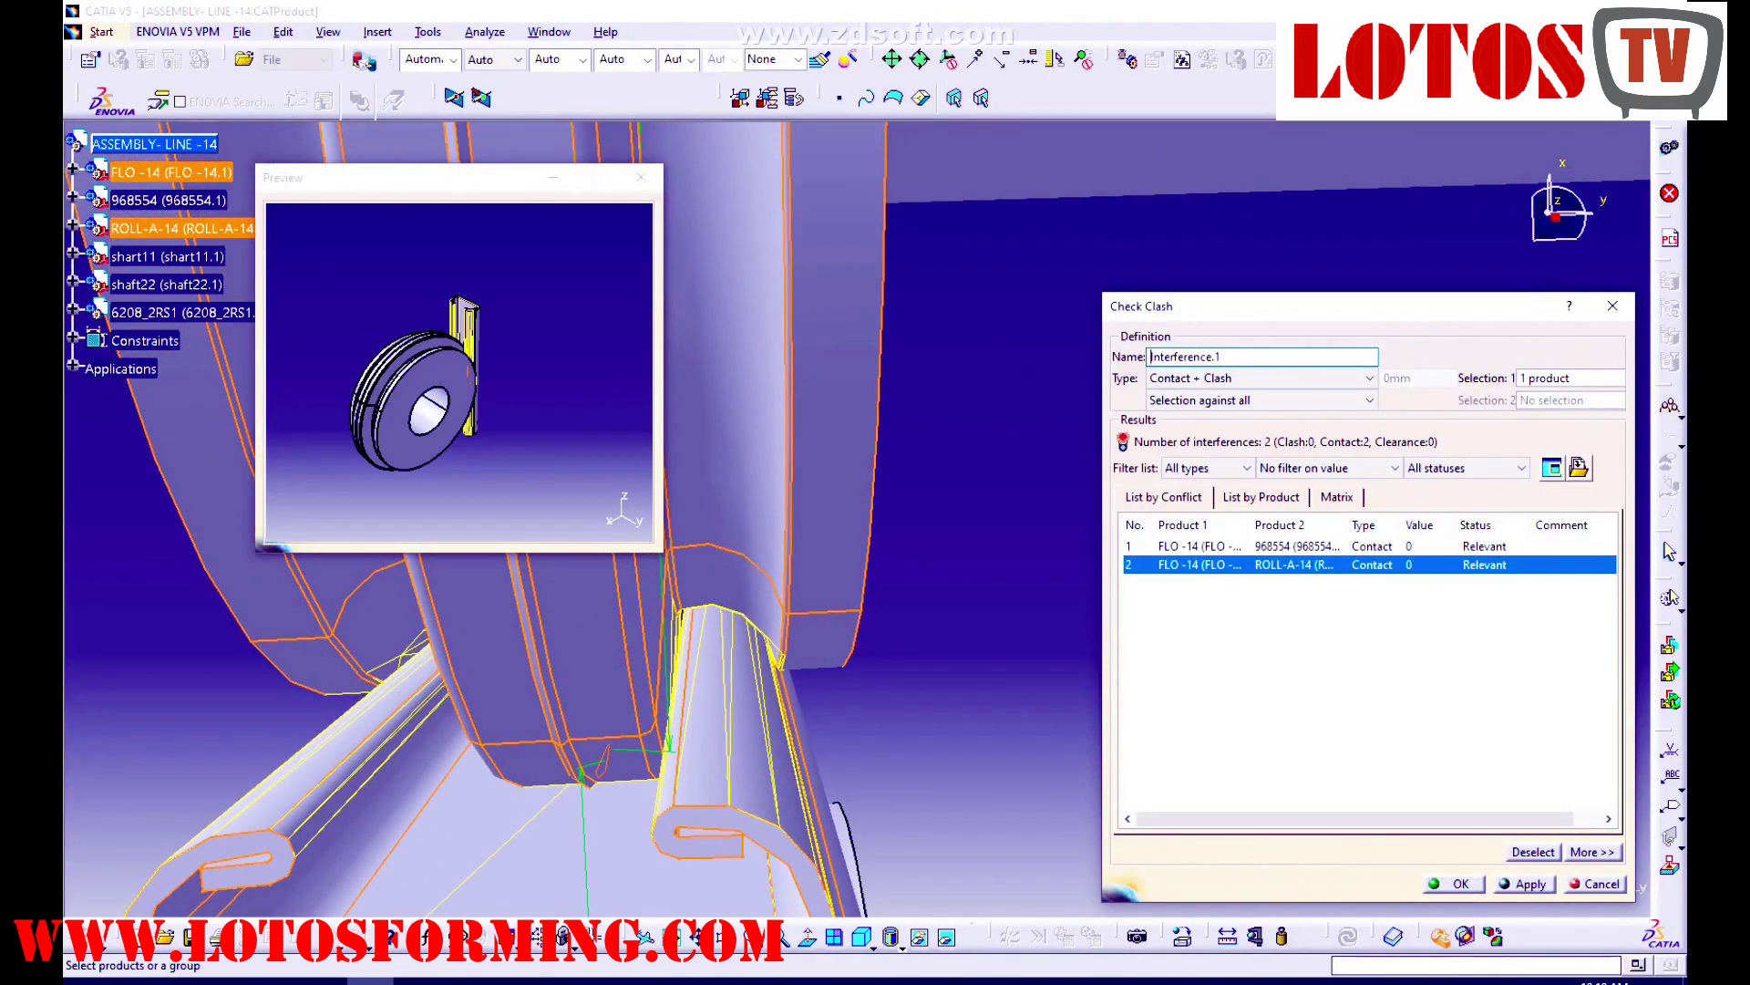
key("Escape")
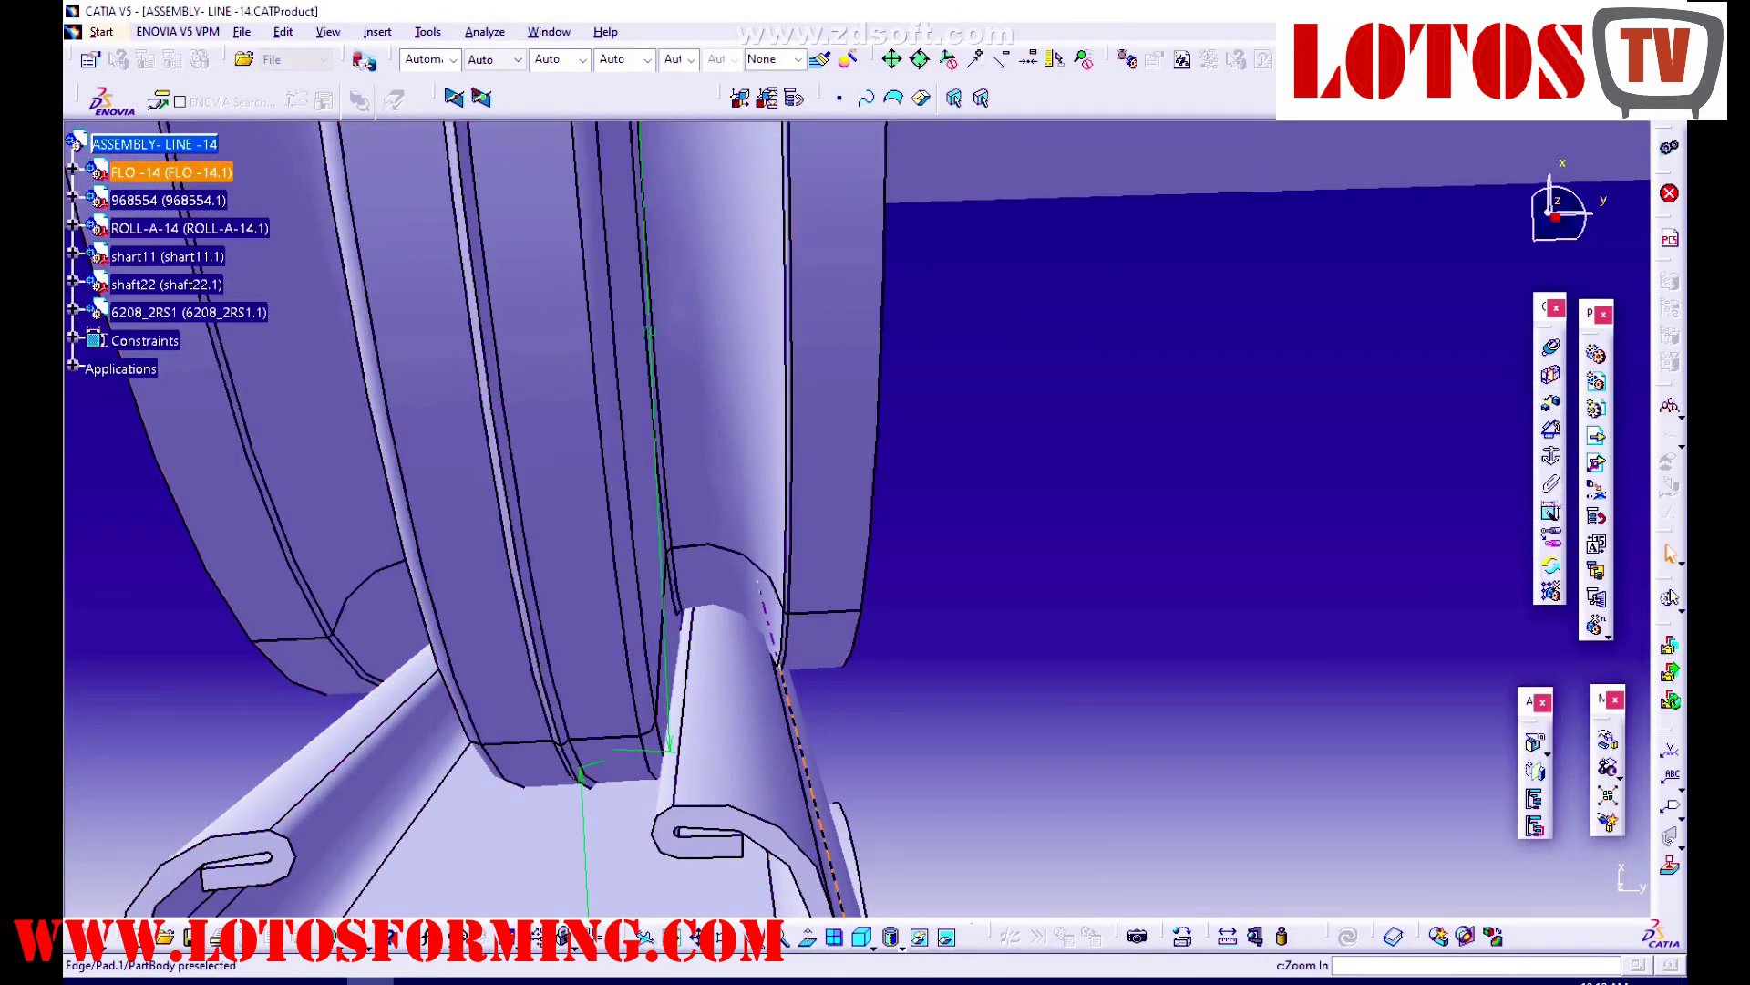
Hide the Constraints node of the ASSEMBLY- LINE -14 product.
left_click(1670, 597)
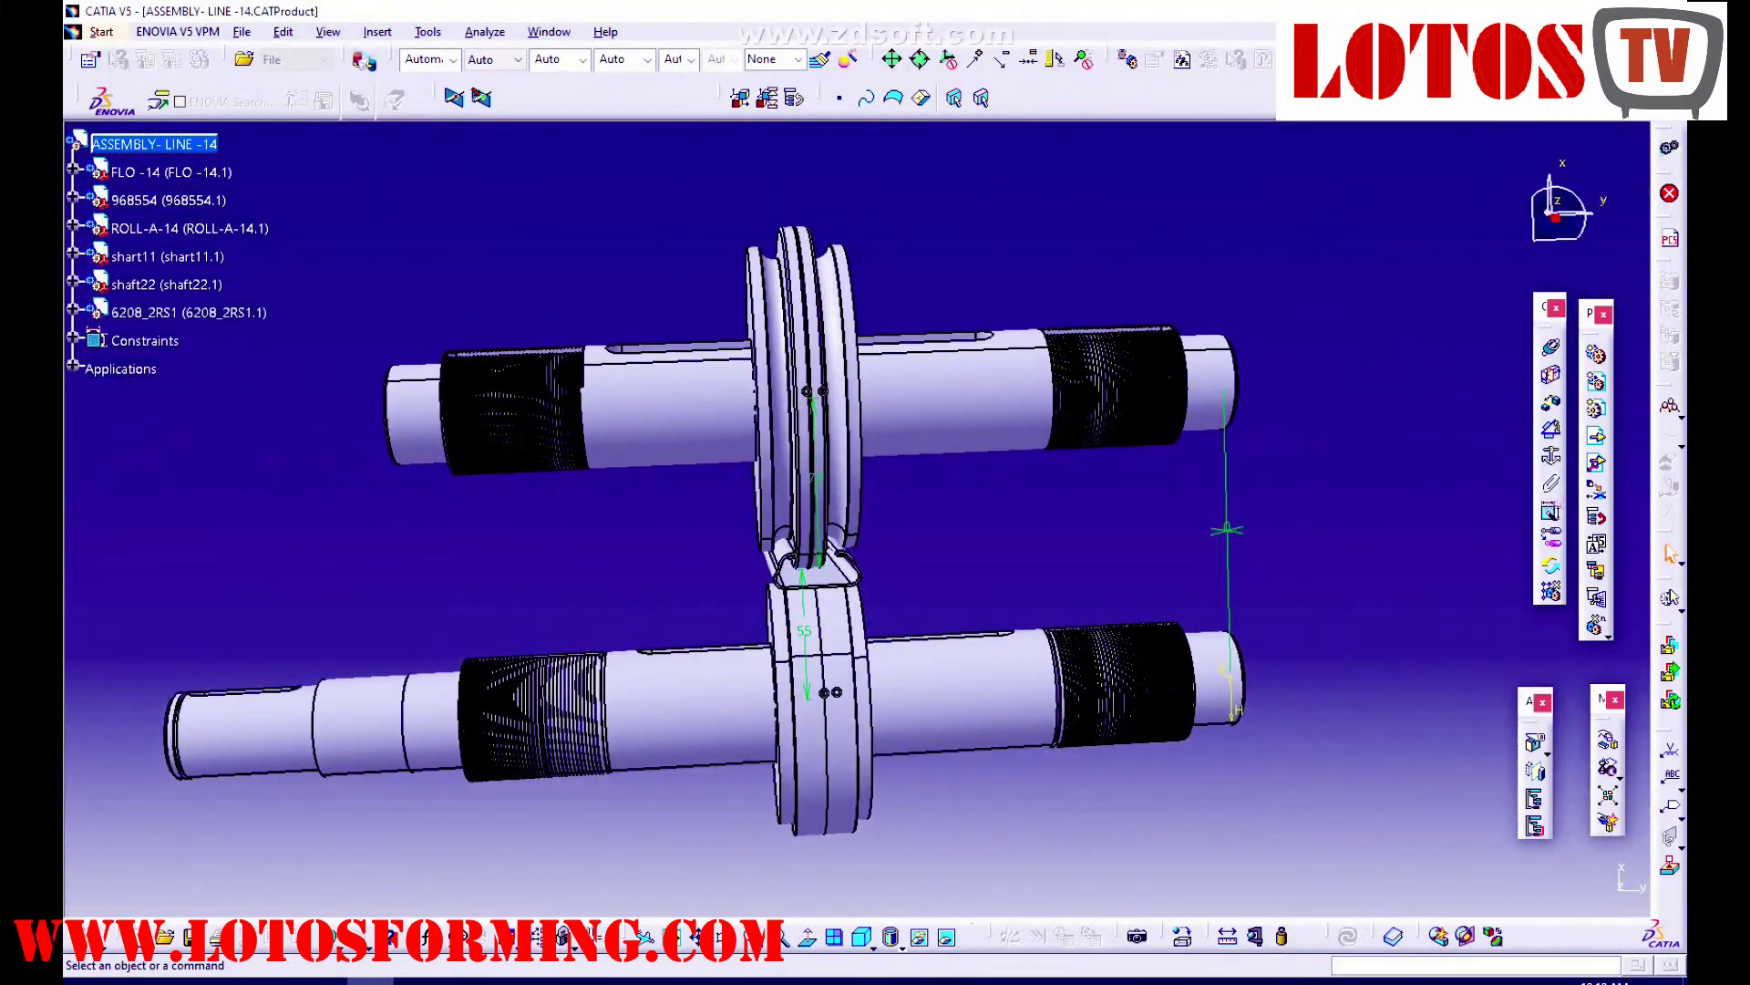
right_click(124, 340)
left_click(182, 403)
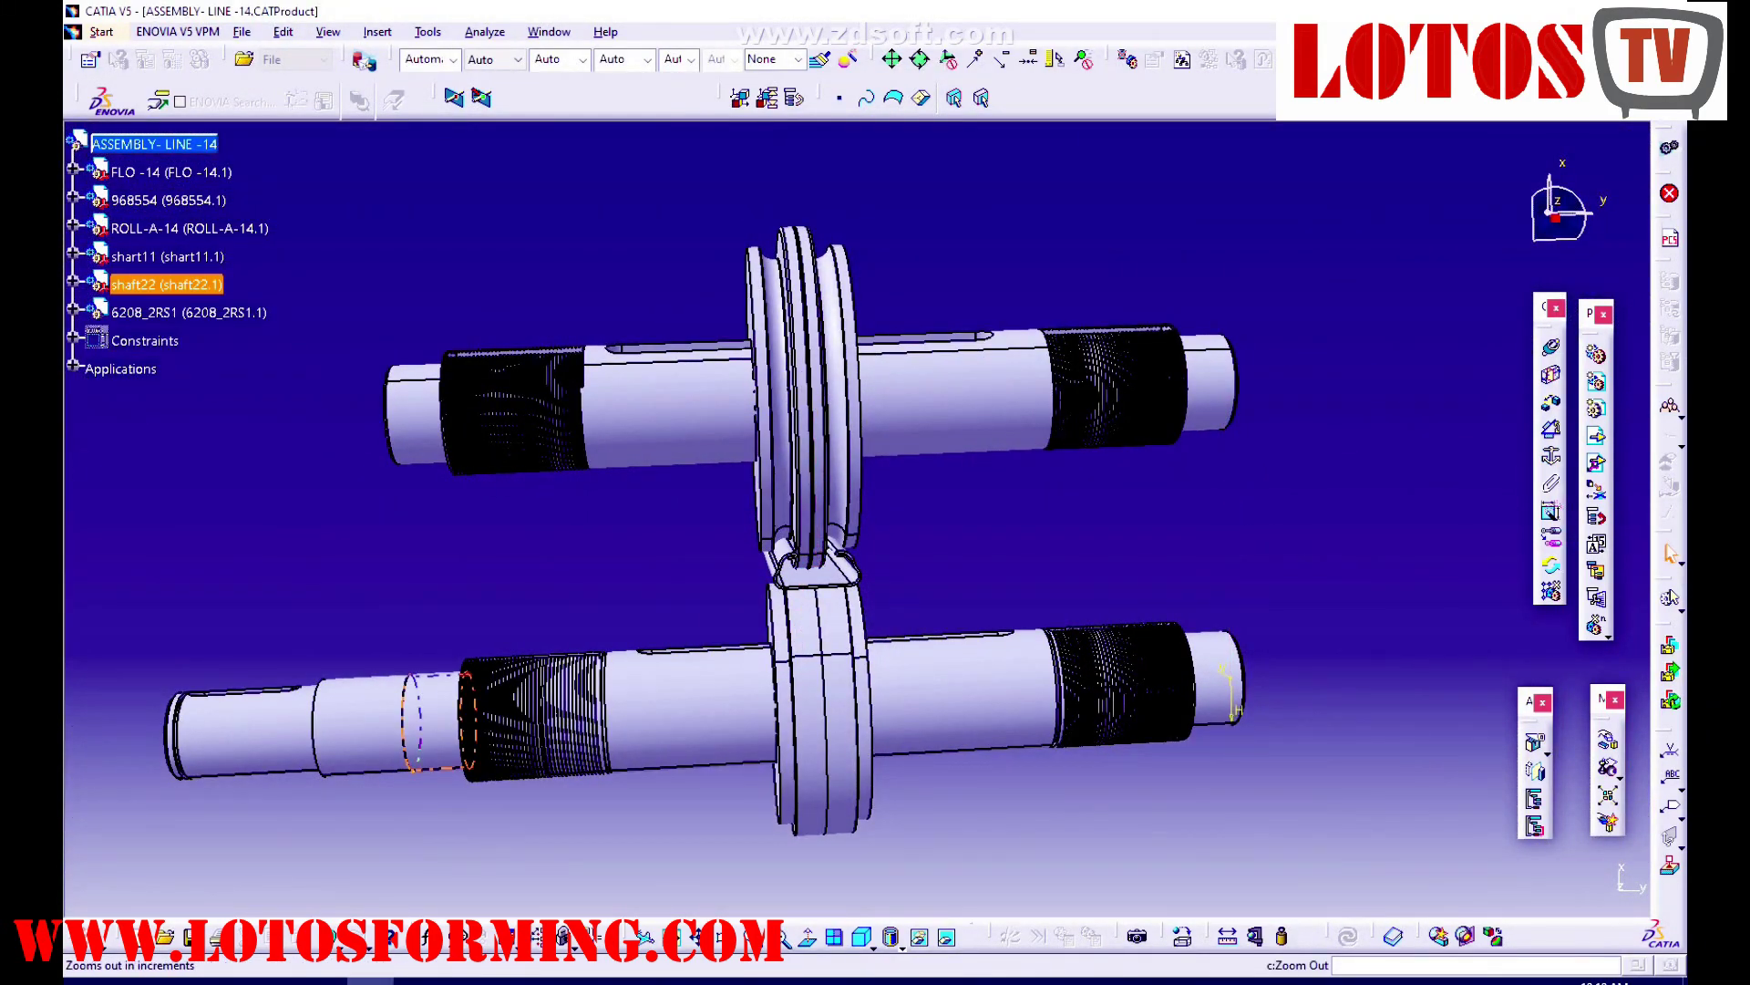
Add a coincidence constraint between the axes of the lower shaft shaft22 and the 6208_2RS1 bearing.
left_click(781, 936)
left_click(726, 936)
left_click_drag(674, 620, 851, 471)
middle_click_drag(793, 657, 757, 729)
left_click(1552, 348)
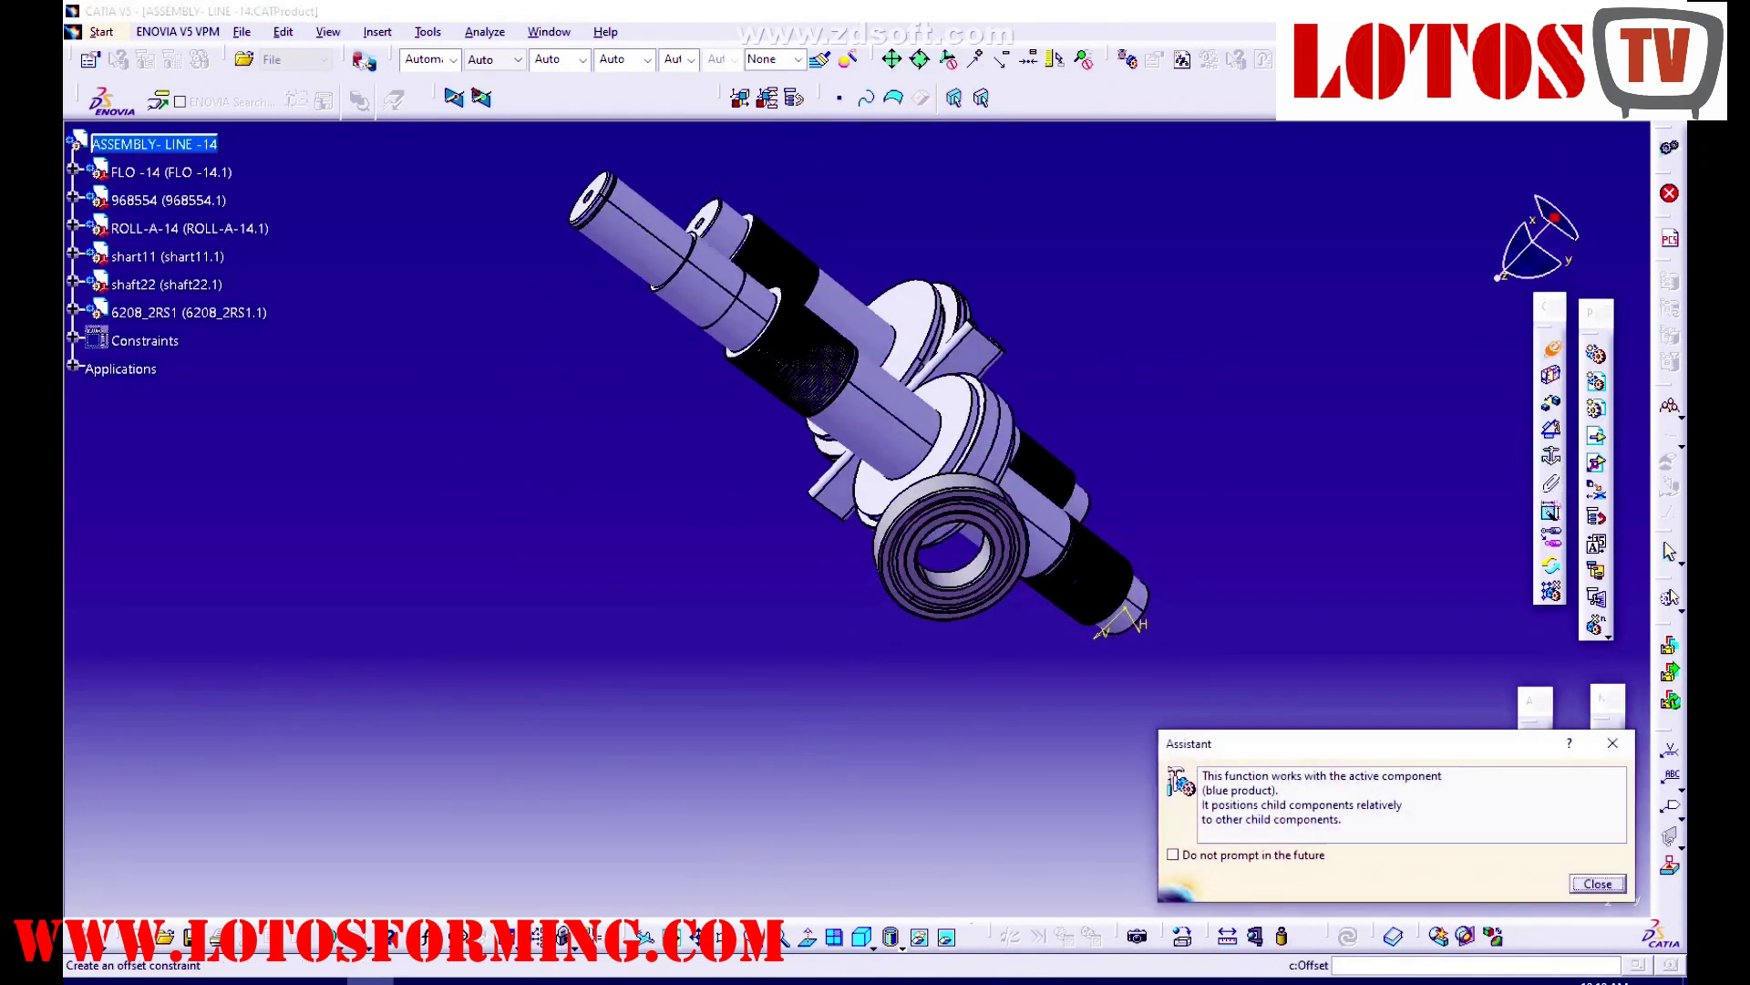
left_click(1048, 538)
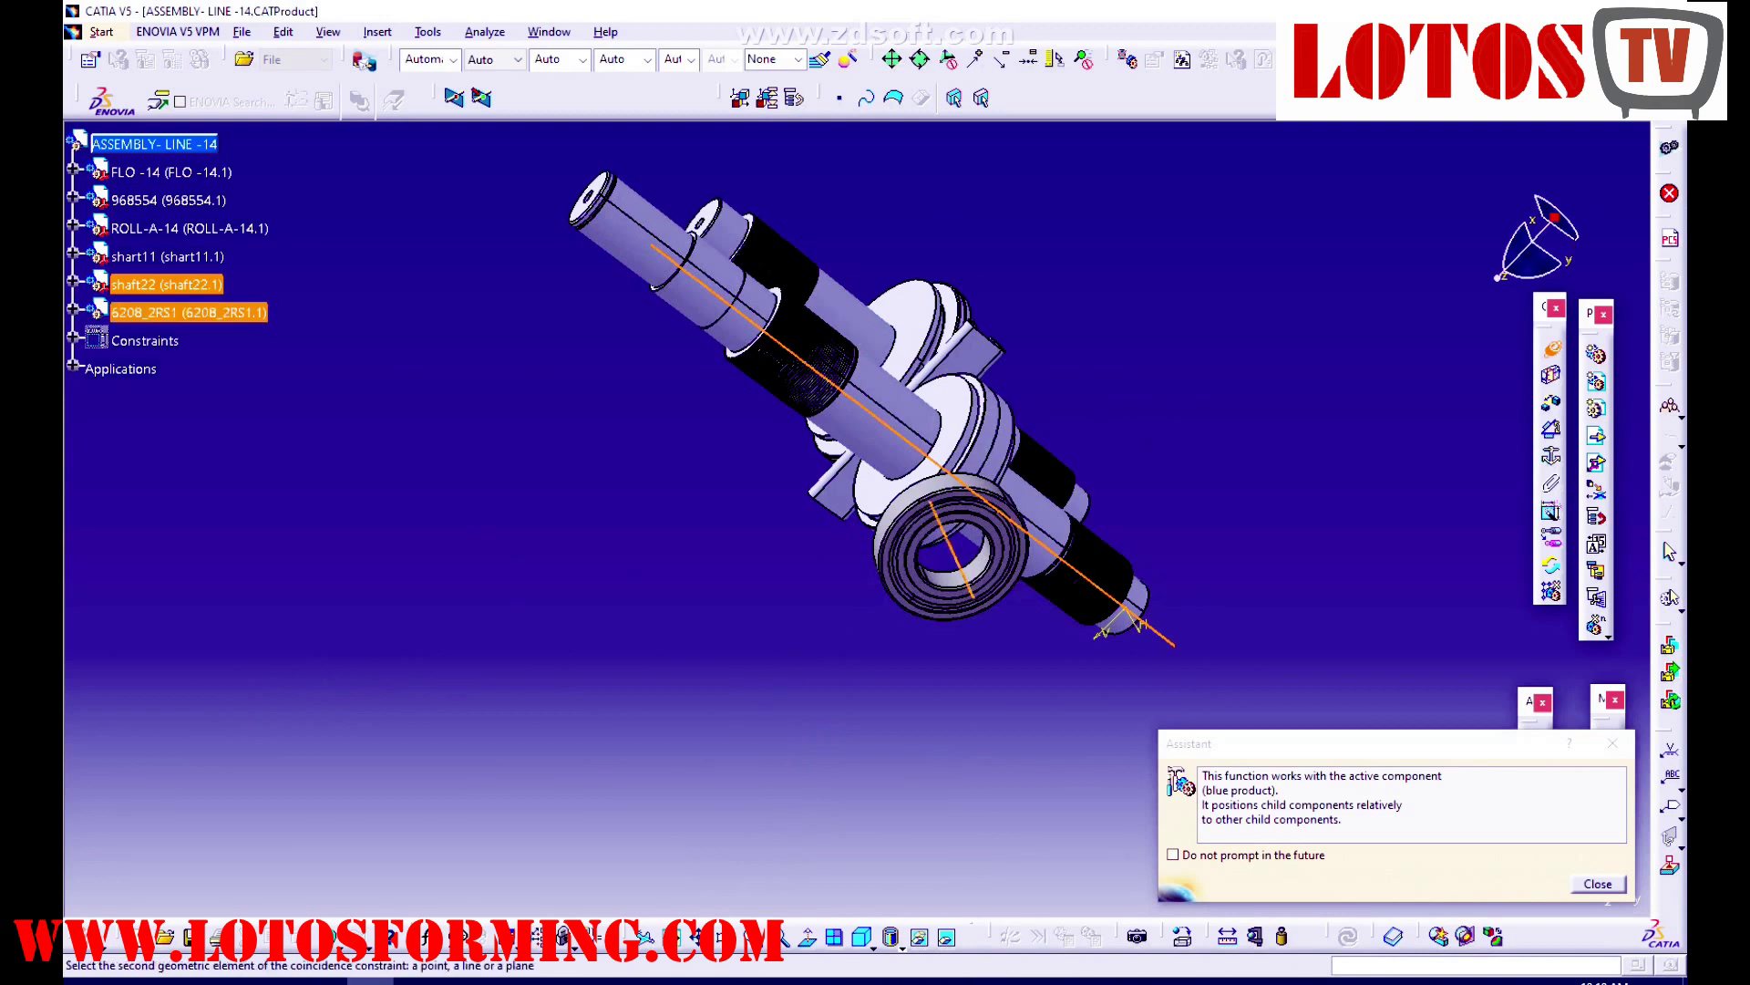
left_click(953, 552)
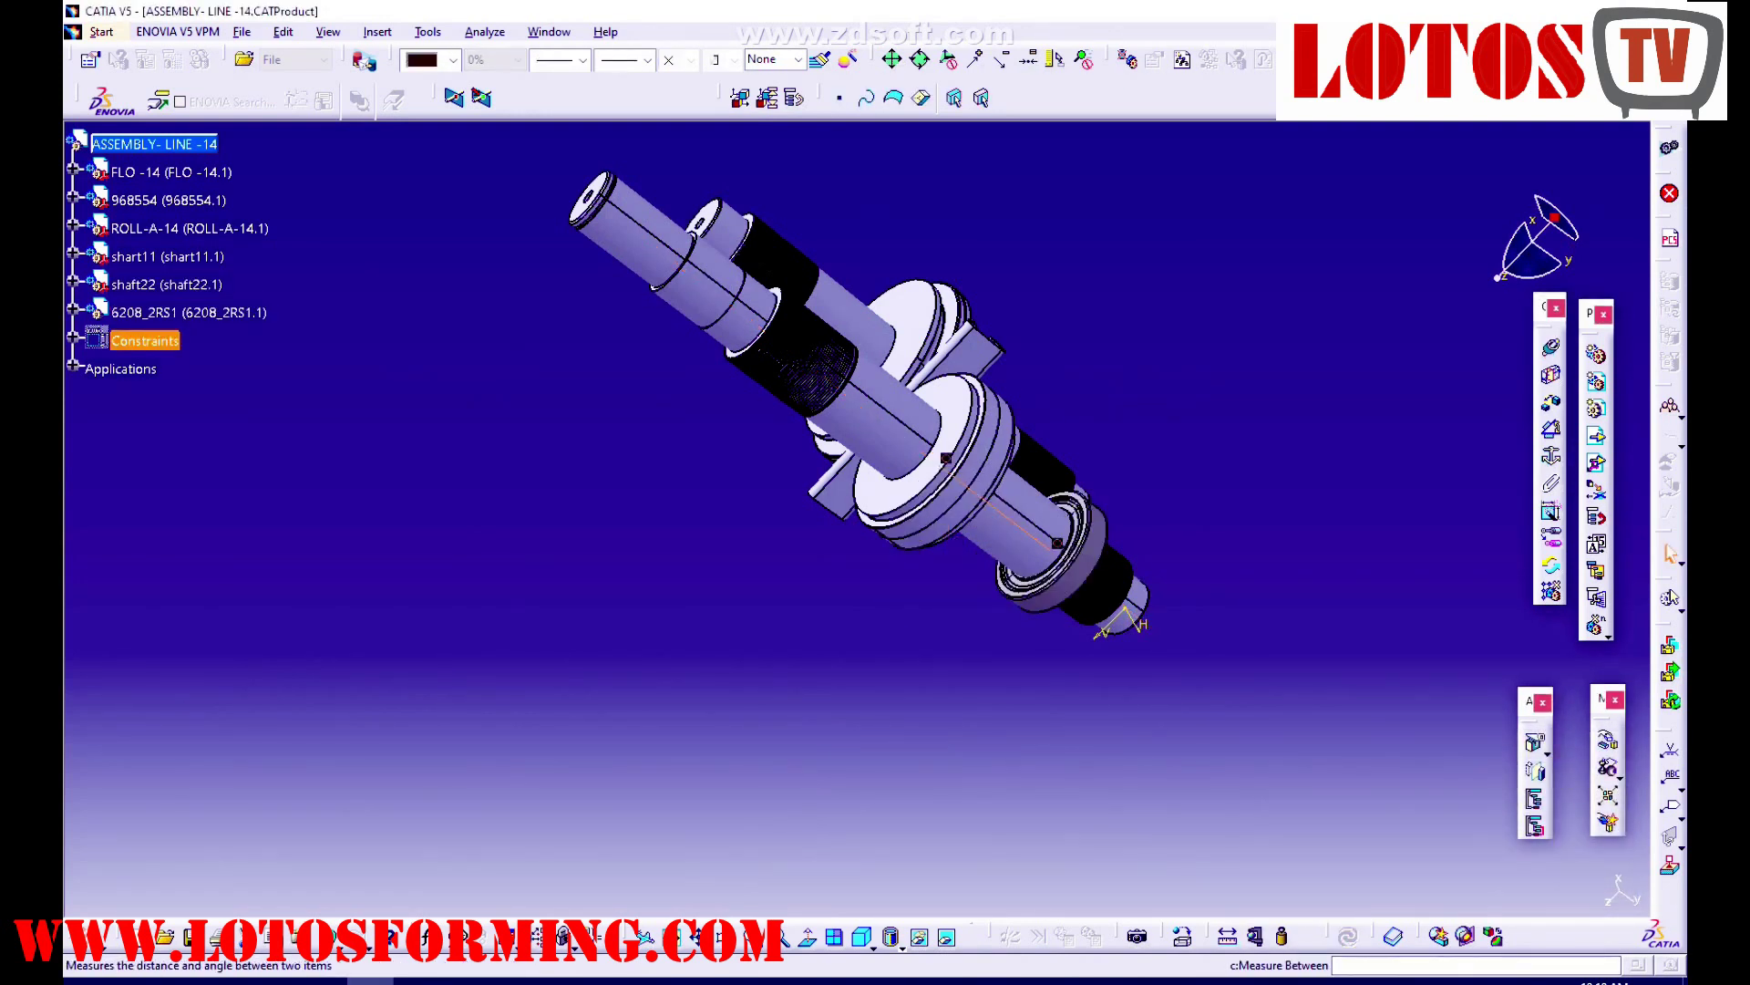
middle_click_drag(769, 425, 638, 756)
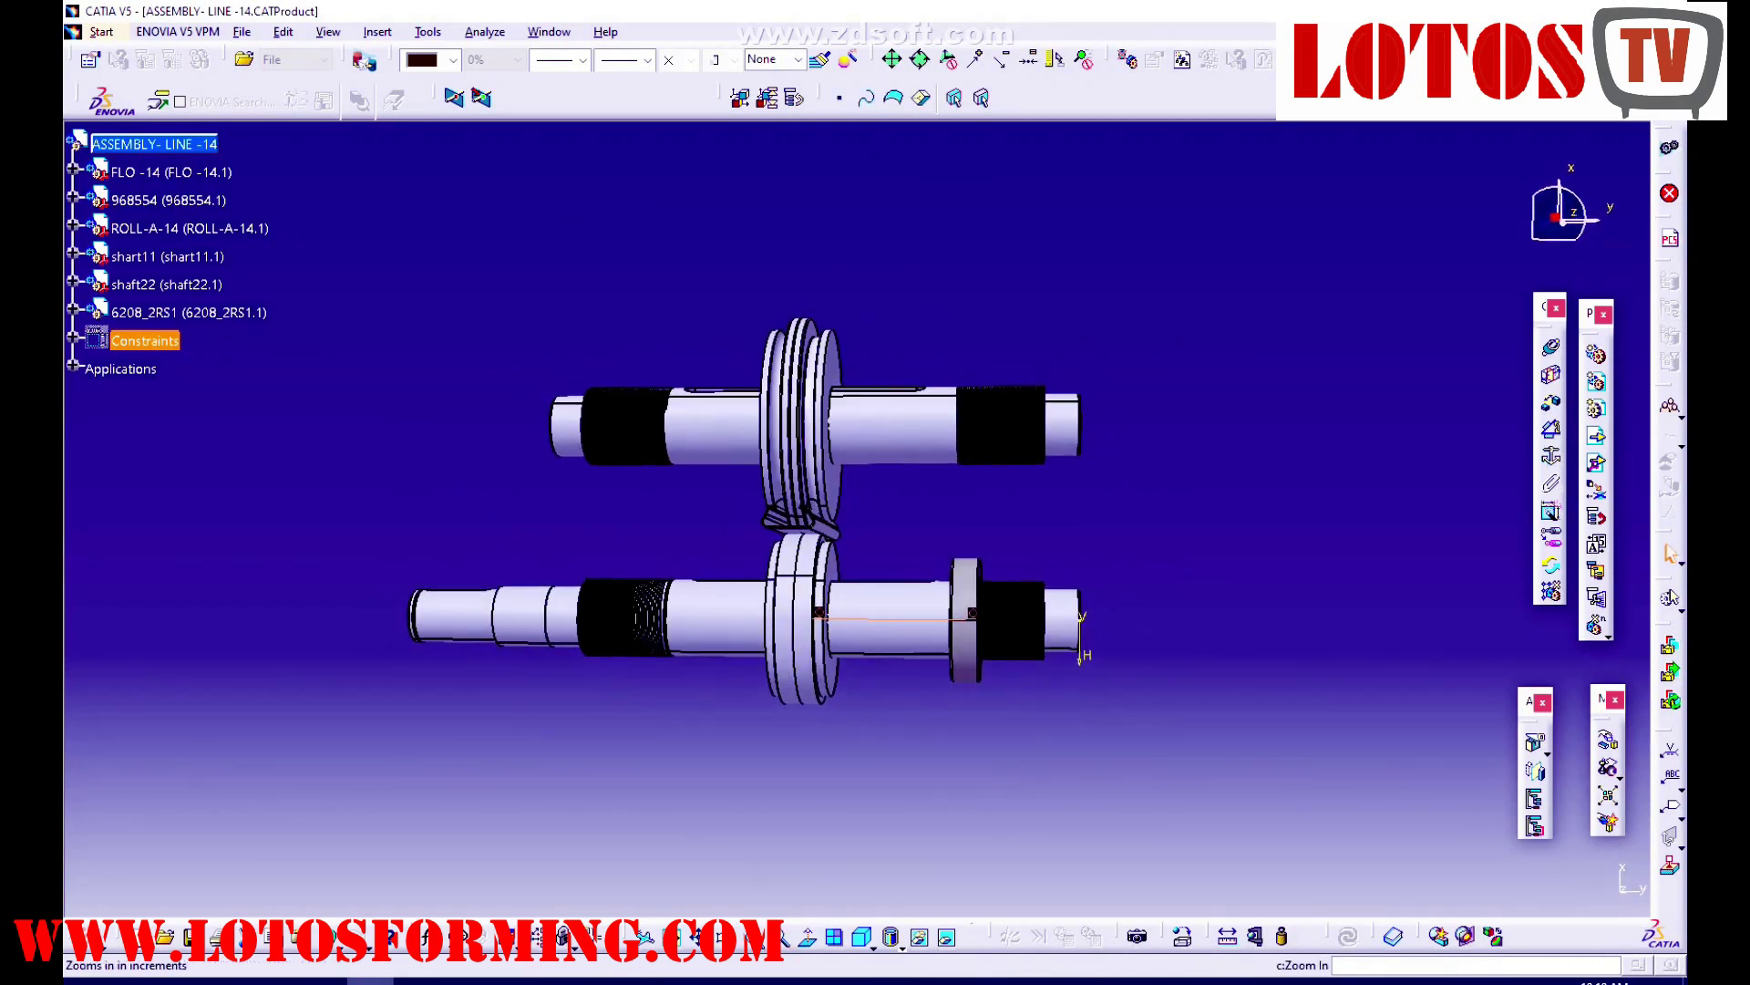
left_click(1671, 597)
key("ctrl+Page_Up")
key("ctrl+Page_Up")
key("ctrl+Page_Up")
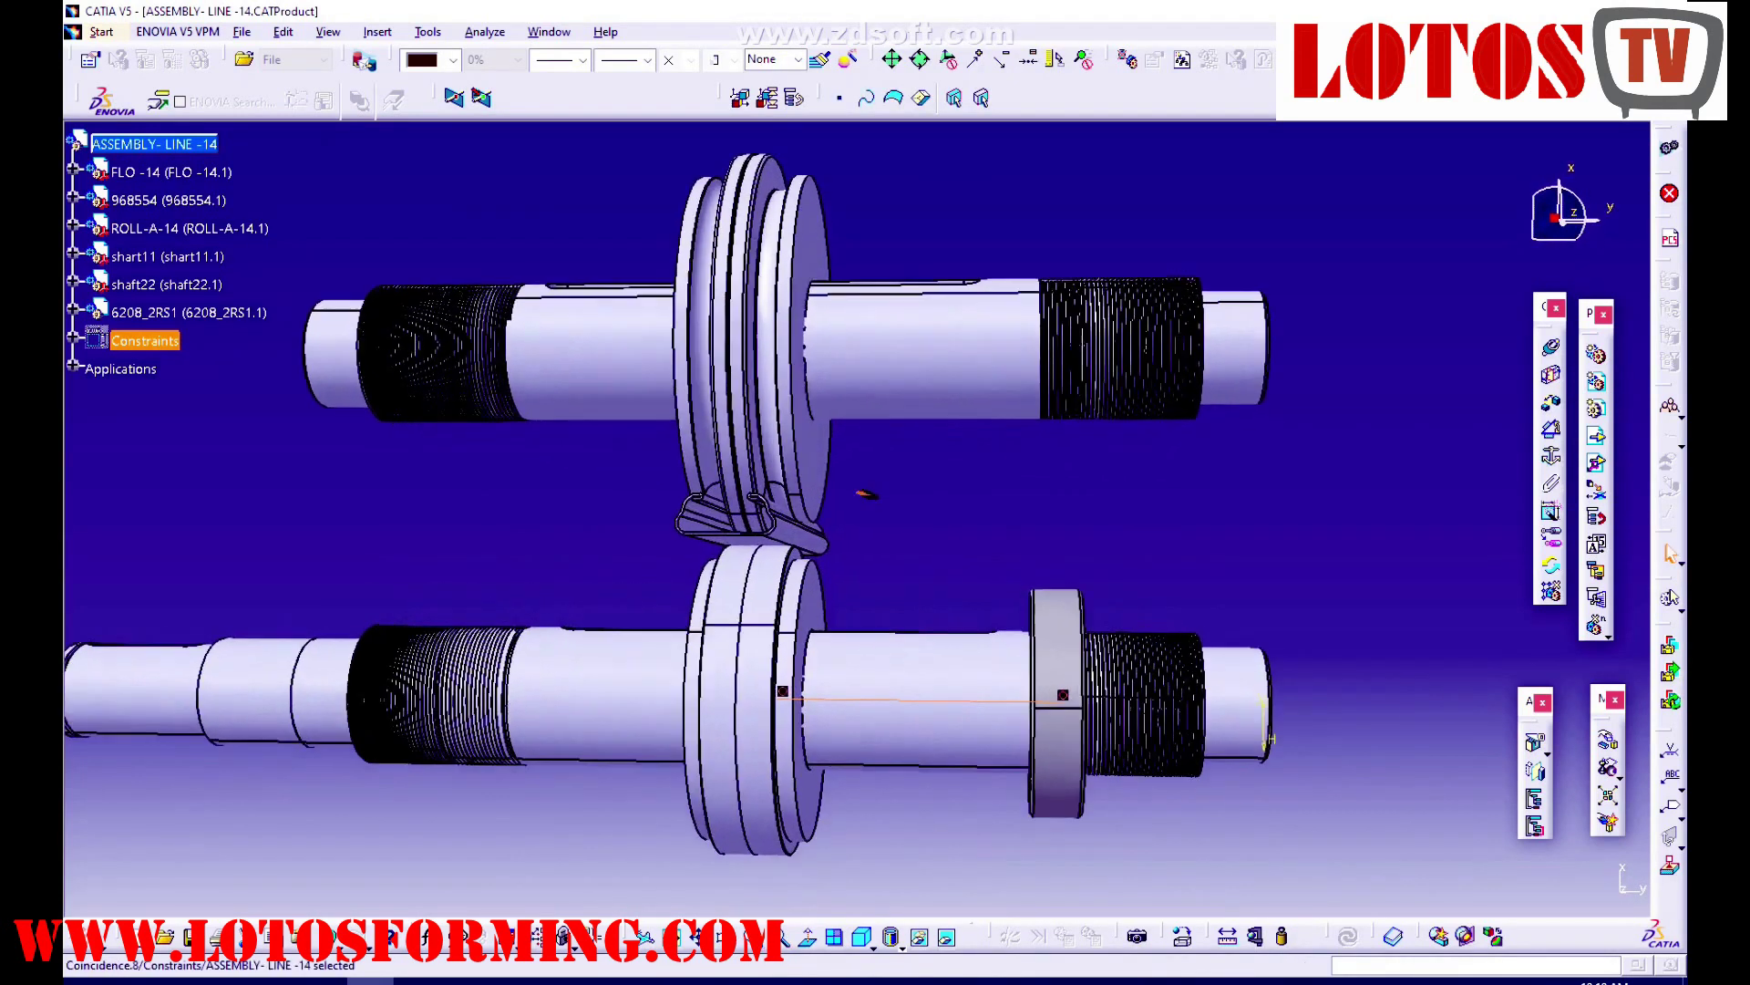